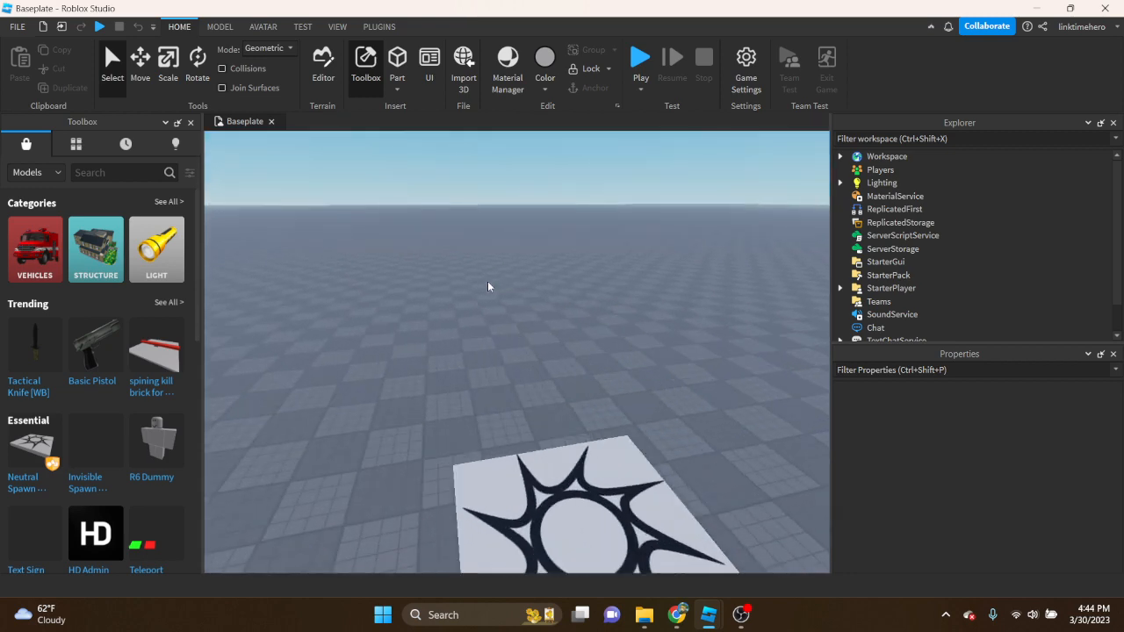
{"action": "key", "text": "s"}
{"action": "key", "text": "w"}
{"action": "key", "text": "w"}
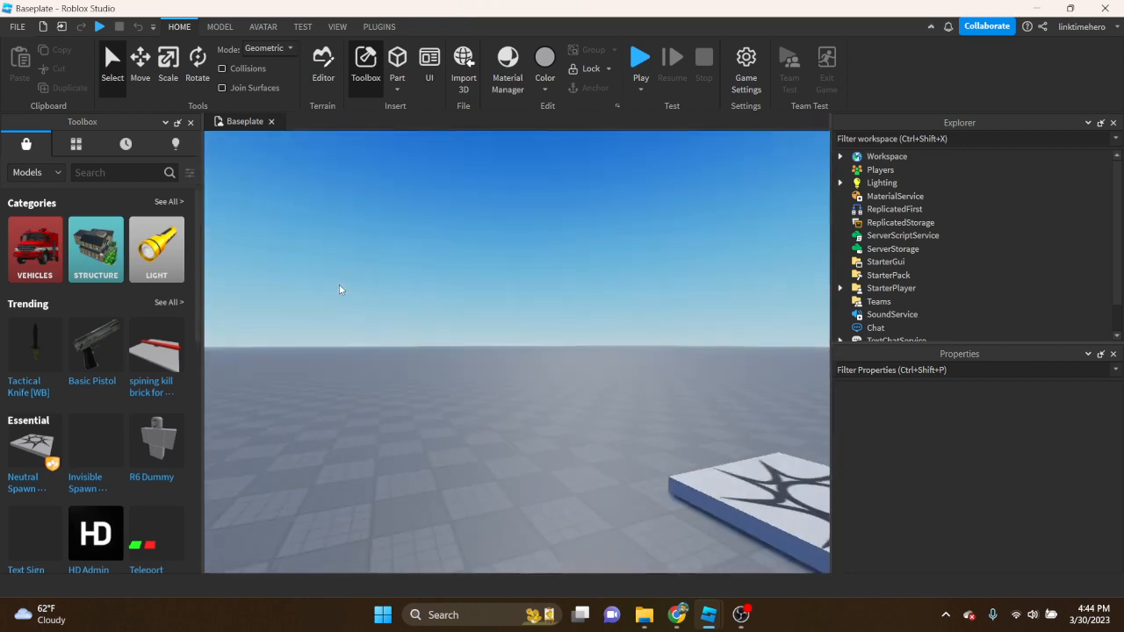
{"action": "key", "text": "s"}
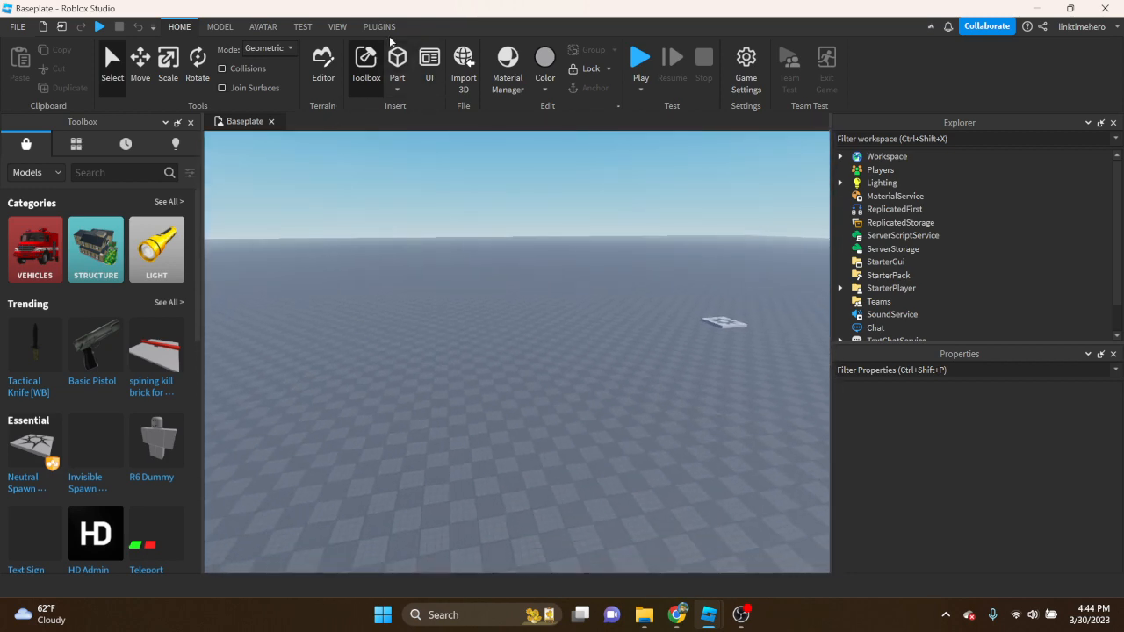
Import Evercyan's RPG Kit into the baseplate place using the Import Kit plugin
{"action": "left_click", "coordinate": [380, 26]}
{"action": "right_click_drag", "start_coordinate": [504, 313], "coordinate": [505, 312]}
{"action": "key", "text": "w"}
{"action": "key", "text": "a"}
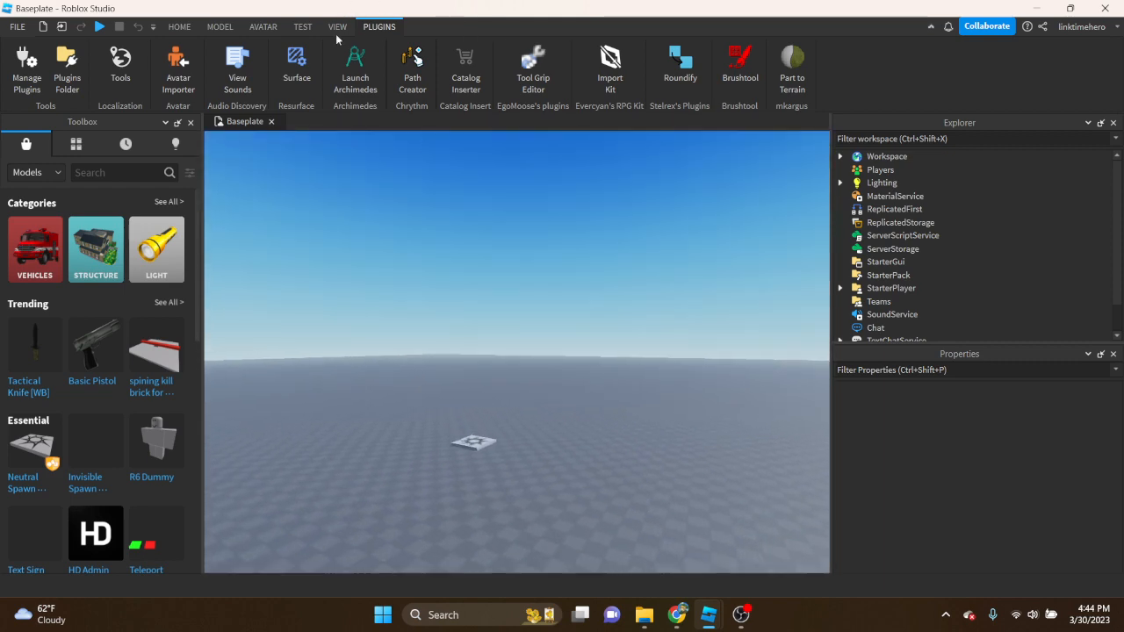
{"action": "right_click_drag", "start_coordinate": [460, 248], "coordinate": [461, 248]}
{"action": "key", "text": "w"}
{"action": "key", "text": "a"}
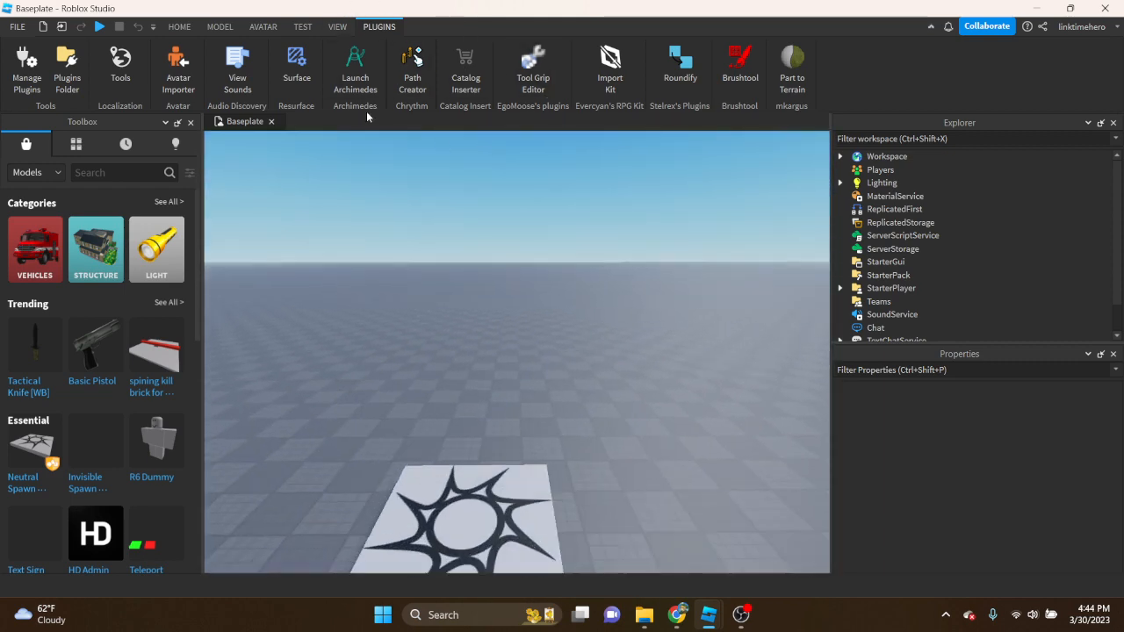
{"action": "key", "text": "s"}
{"action": "key", "text": "s"}
{"action": "key", "text": "d"}
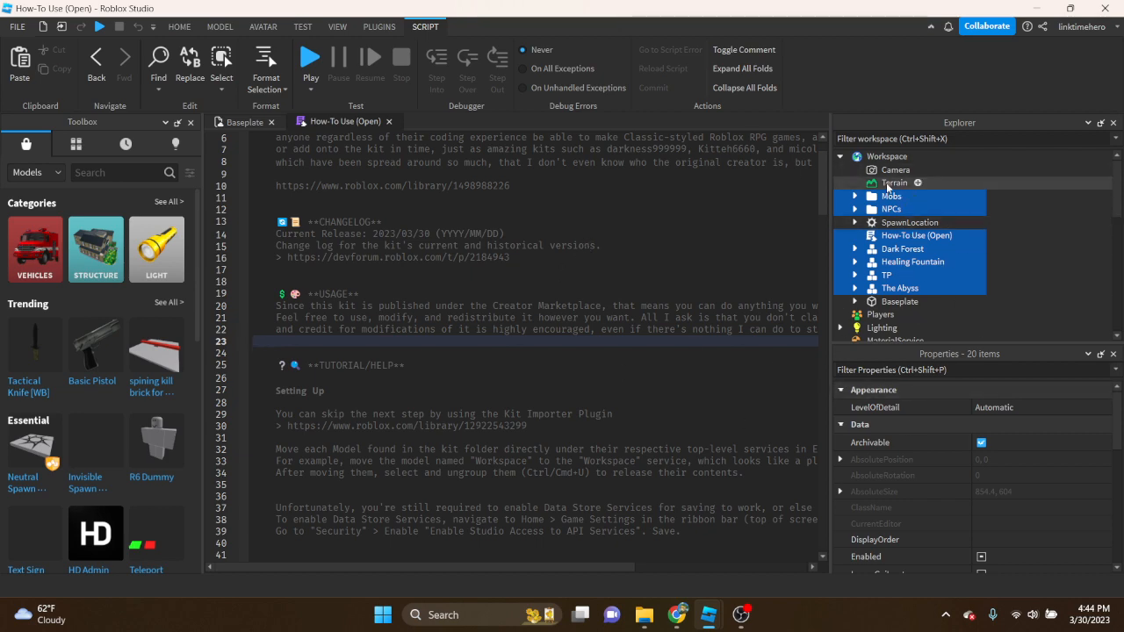
Return to the Baseplate view and dismiss the notice about Data Services
{"action": "left_click", "coordinate": [244, 122]}
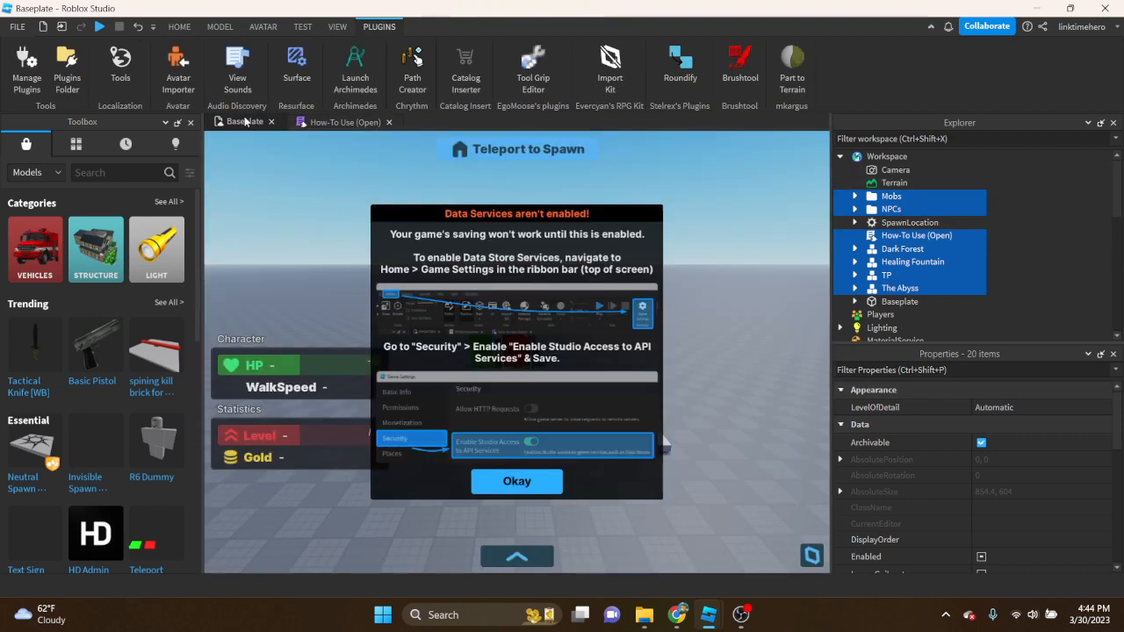
{"action": "left_click", "coordinate": [516, 481]}
Examine the imported kit models around the Healing Fountain, including the Shop and Pawn stands, and clear the selection
{"action": "scroll", "coordinate": [523, 375], "scroll_direction": "up", "scroll_amount": 5}
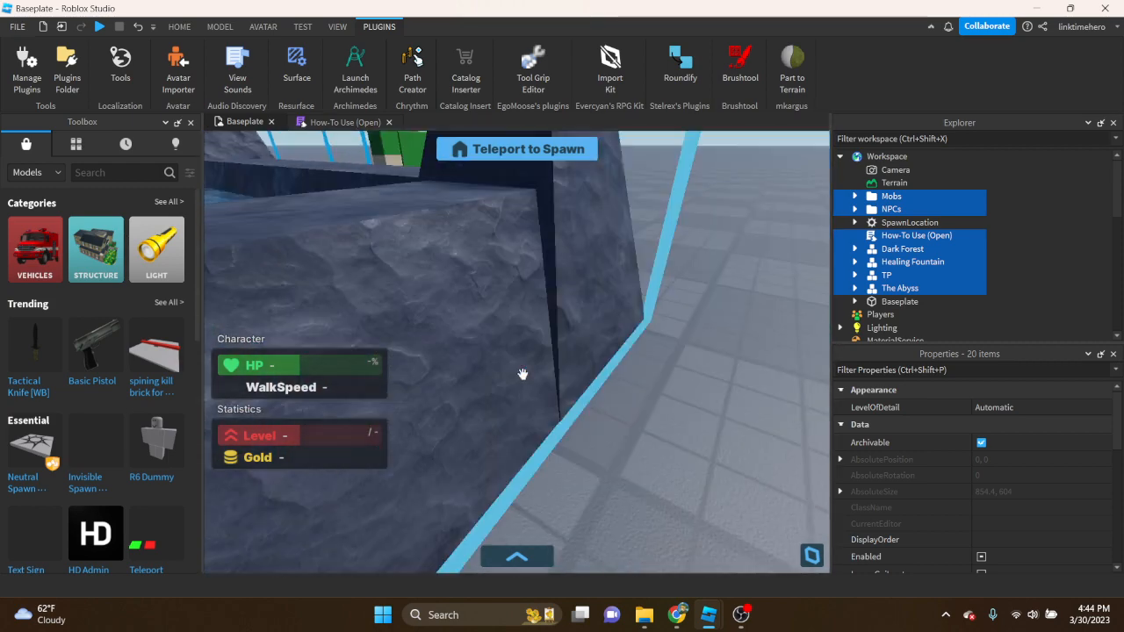
{"action": "scroll", "coordinate": [522, 375], "scroll_direction": "down", "scroll_amount": 5}
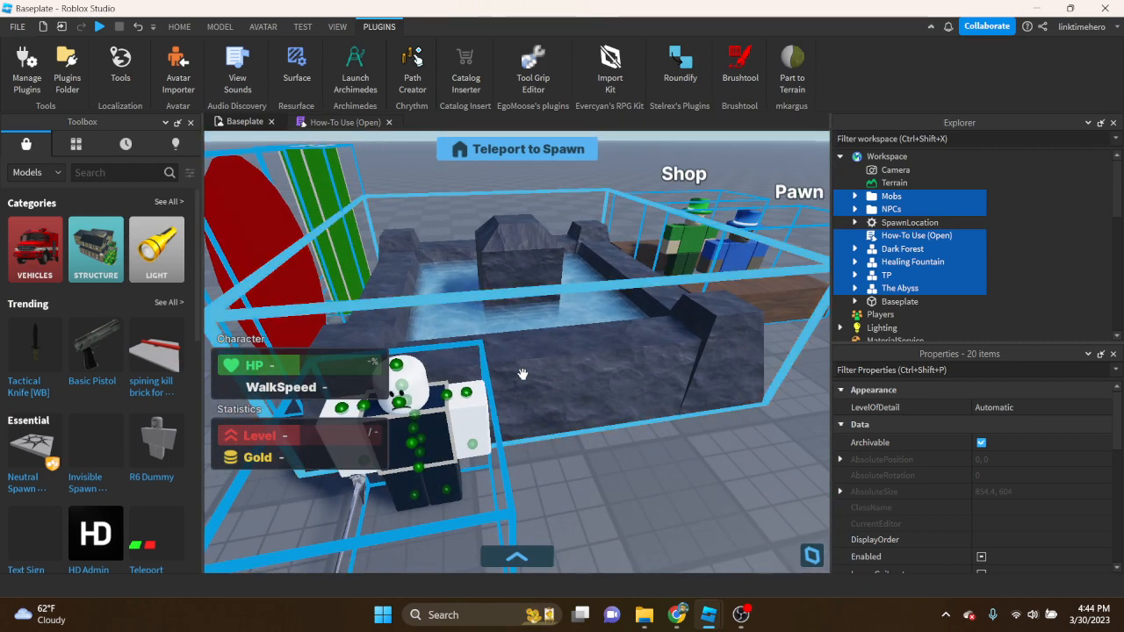
{"action": "scroll", "coordinate": [522, 375], "scroll_direction": "down", "scroll_amount": 3}
{"action": "key", "text": "w"}
{"action": "right_click_drag", "start_coordinate": [639, 453], "coordinate": [641, 451]}
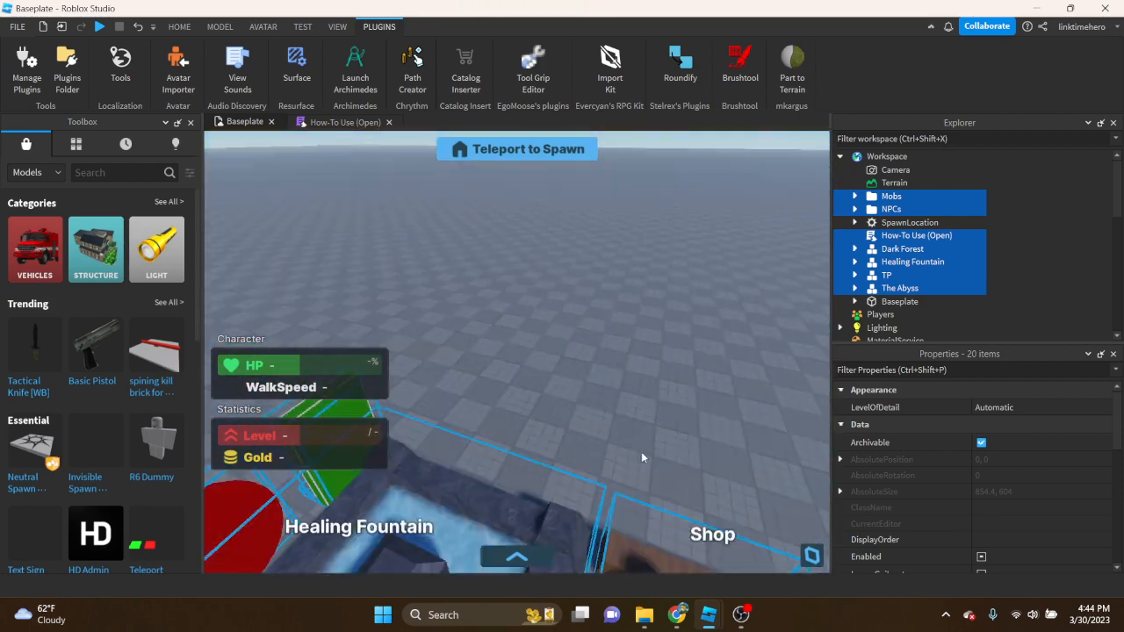
{"action": "scroll", "coordinate": [641, 453], "scroll_direction": "down", "scroll_amount": 4}
{"action": "right_click_drag", "start_coordinate": [536, 377], "coordinate": [536, 379]}
{"action": "key", "text": "w"}
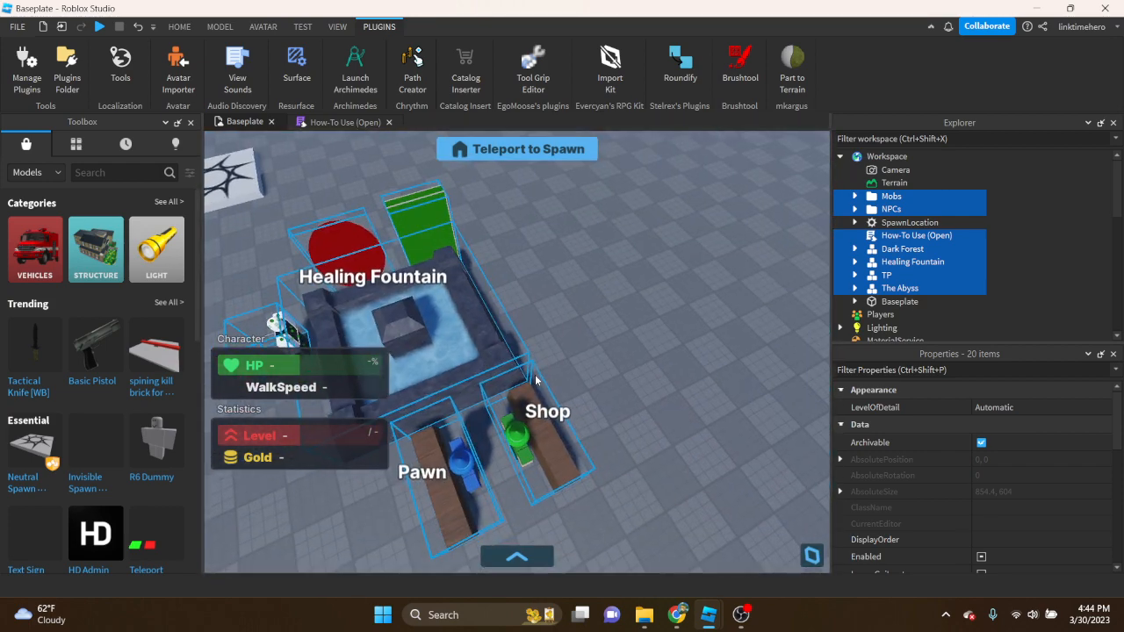
{"action": "scroll", "coordinate": [537, 379], "scroll_direction": "down", "scroll_amount": 4}
{"action": "mouse_move", "coordinate": [606, 385]}
{"action": "right_mouse_down"}
{"action": "mouse_move", "coordinate": [555, 345]}
{"action": "mouse_move", "coordinate": [572, 426]}
{"action": "right_mouse_up"}
{"action": "key", "text": "a"}
{"action": "scroll", "coordinate": [564, 350], "scroll_direction": "up", "scroll_amount": 2}
{"action": "scroll", "coordinate": [565, 349], "scroll_direction": "up", "scroll_amount": 4}
{"action": "key", "text": "d"}
{"action": "key", "text": "d"}
{"action": "scroll", "coordinate": [565, 348], "scroll_direction": "down", "scroll_amount": 3}
{"action": "scroll", "coordinate": [558, 385], "scroll_direction": "up", "scroll_amount": 3}
{"action": "scroll", "coordinate": [573, 425], "scroll_direction": "down", "scroll_amount": 3}
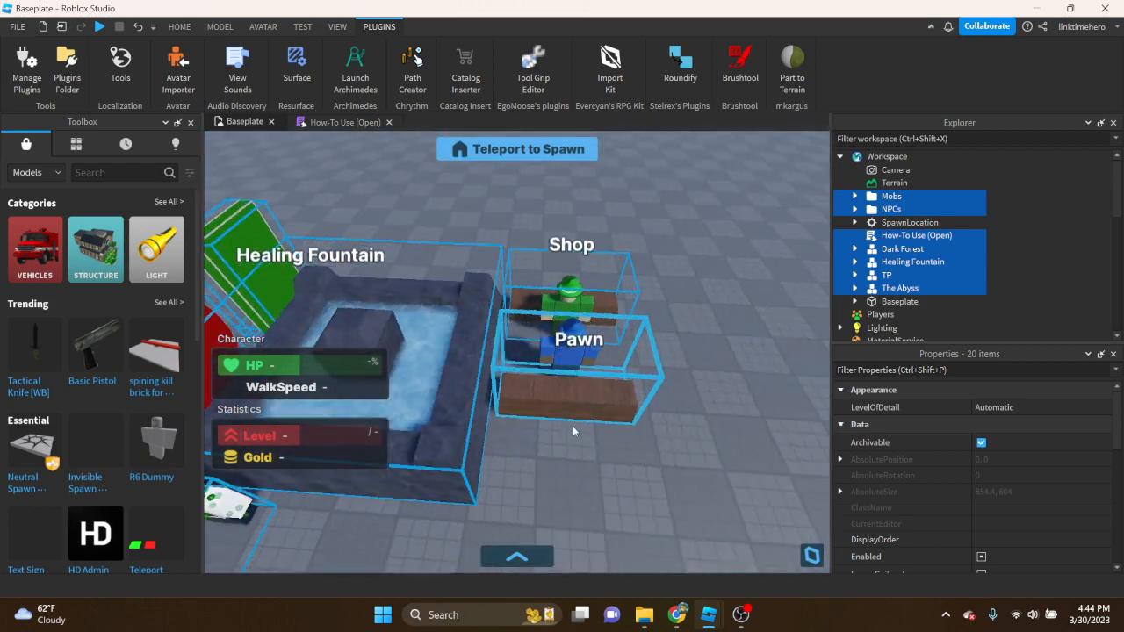
{"action": "scroll", "coordinate": [573, 426], "scroll_direction": "down", "scroll_amount": 3}
{"action": "left_click", "coordinate": [640, 475]}
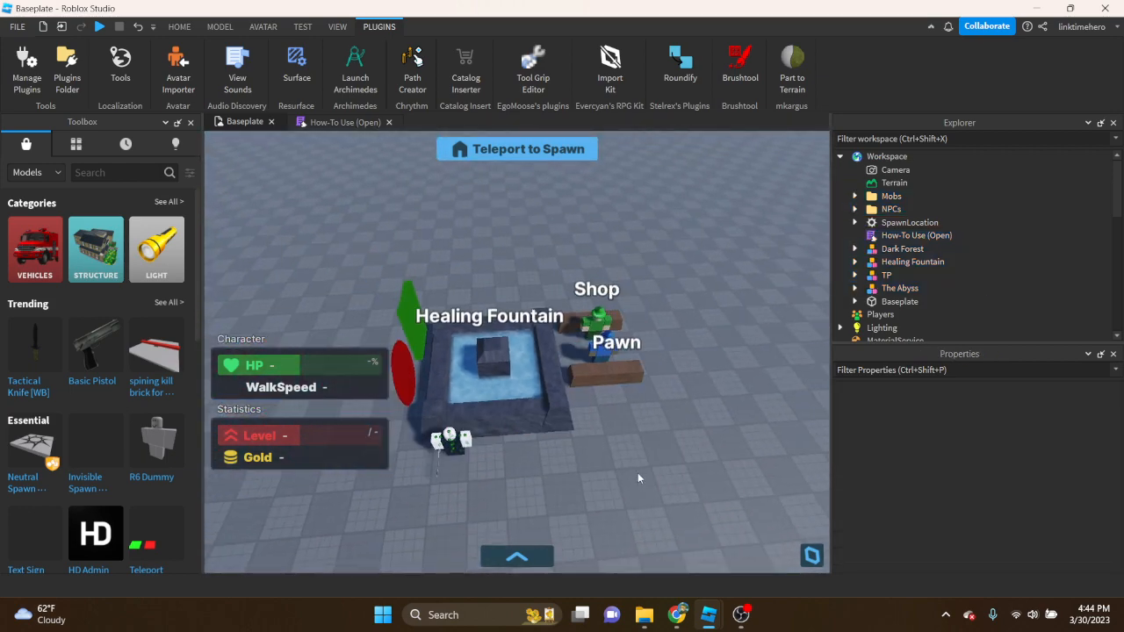
Save the place to Roblox as a new game named "RPG Tutorial" so the game settings become accessible
{"action": "left_click", "coordinate": [178, 34]}
{"action": "left_click", "coordinate": [746, 71]}
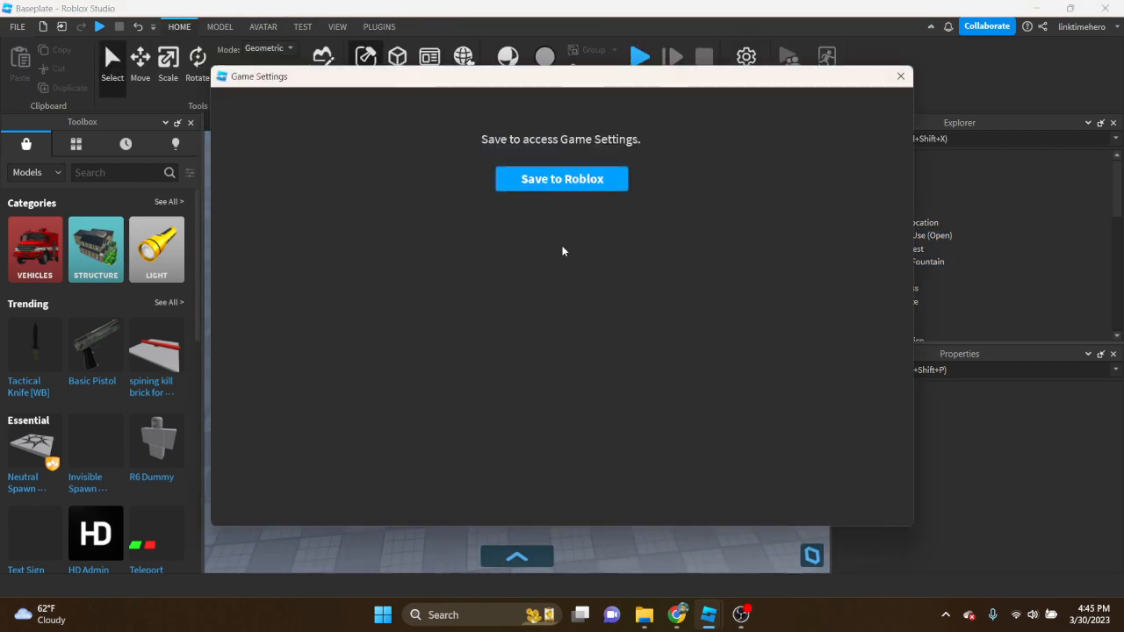
{"action": "left_click", "coordinate": [553, 181]}
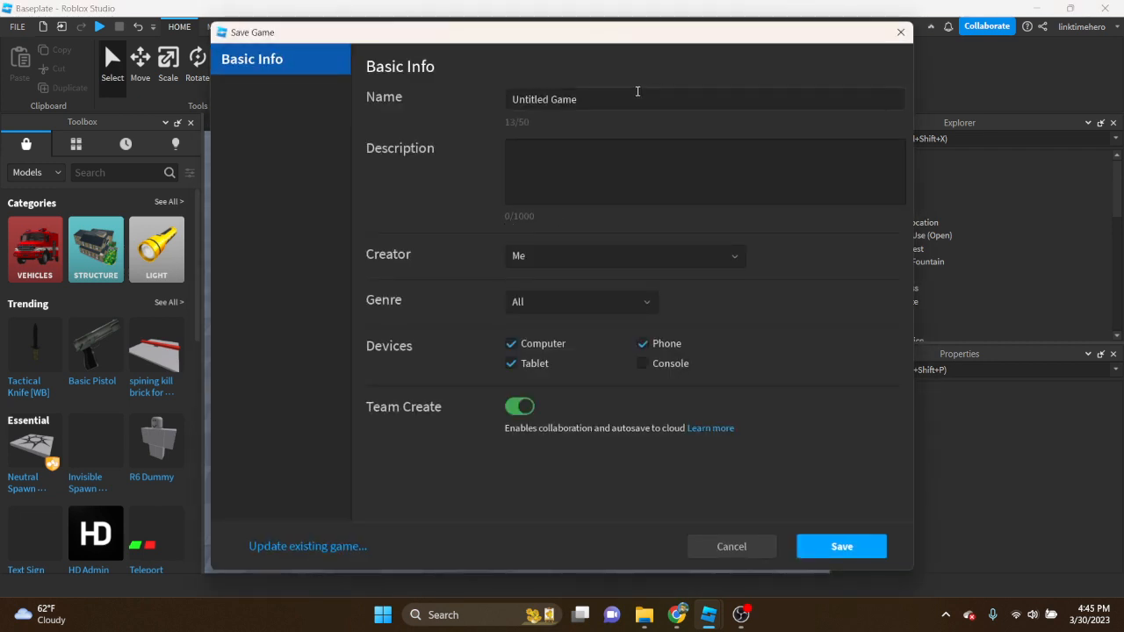
{"action": "type", "text": "RPG "}
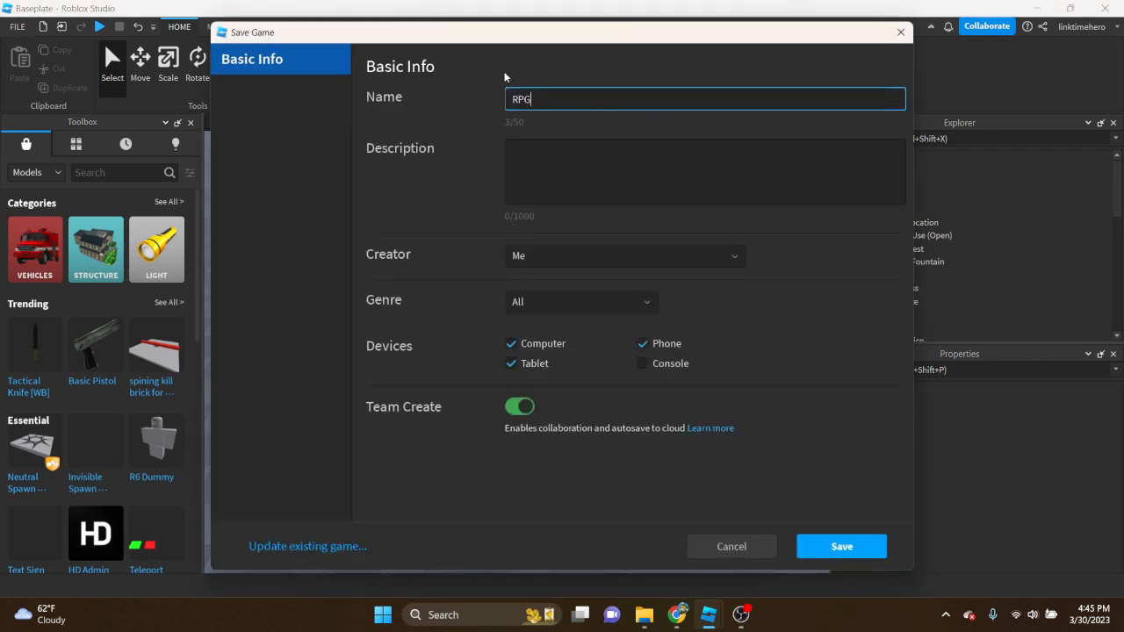
{"action": "type", "text": "Tutorial"}
{"action": "left_click", "coordinate": [874, 550]}
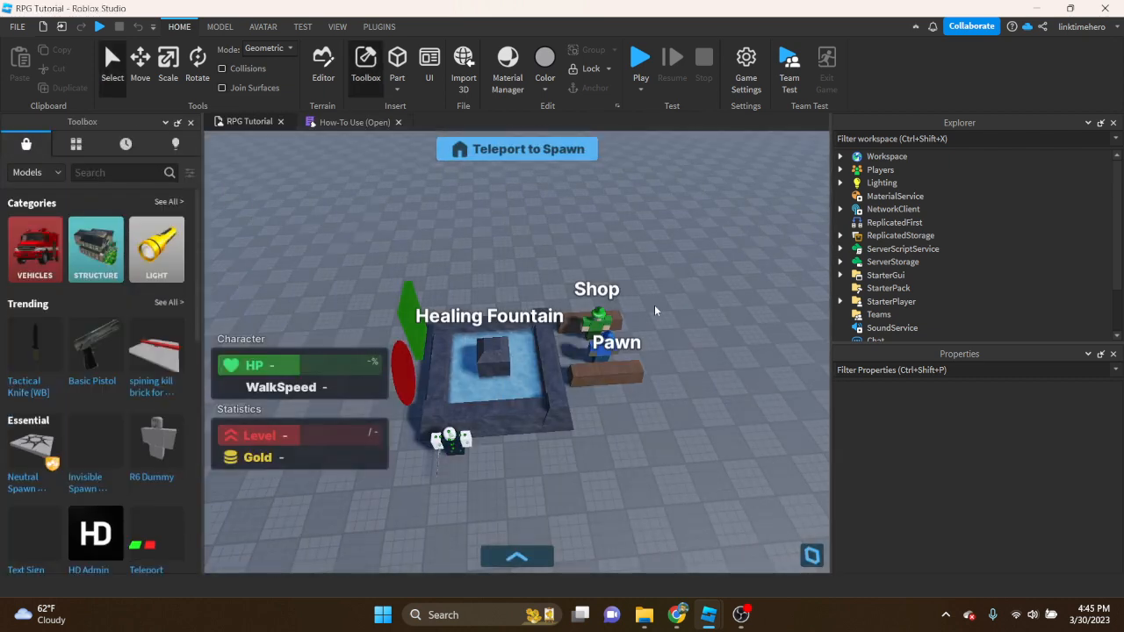
Turn on Allow HTTP Requests in the game's security settings
{"action": "right_click_drag", "start_coordinate": [596, 315], "coordinate": [596, 313]}
{"action": "left_click", "coordinate": [745, 63]}
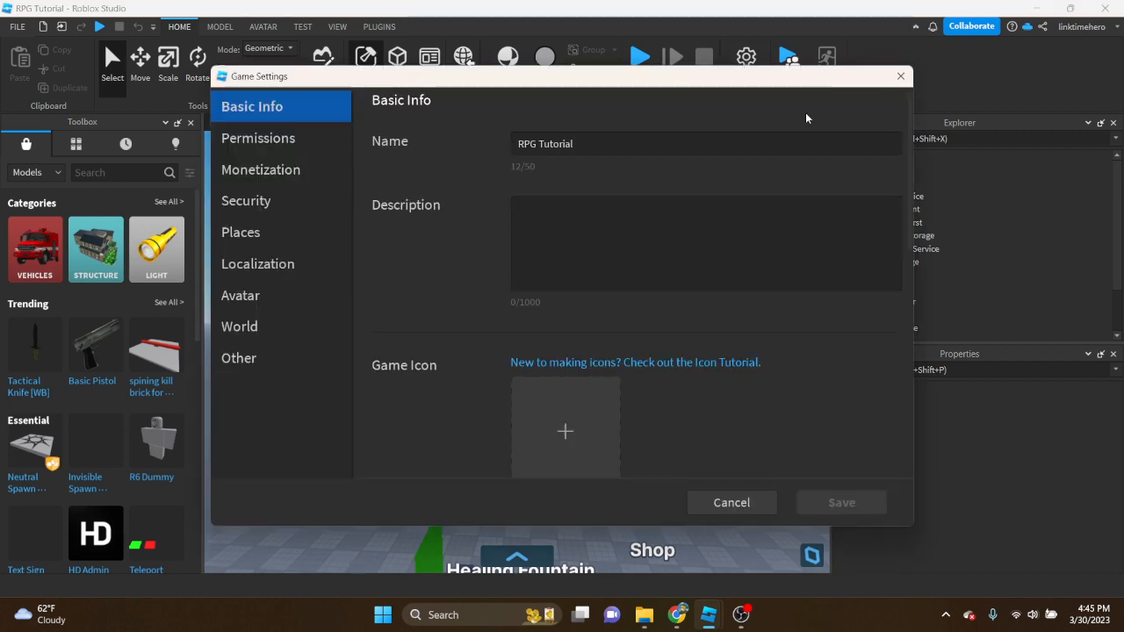
{"action": "left_click", "coordinate": [901, 77]}
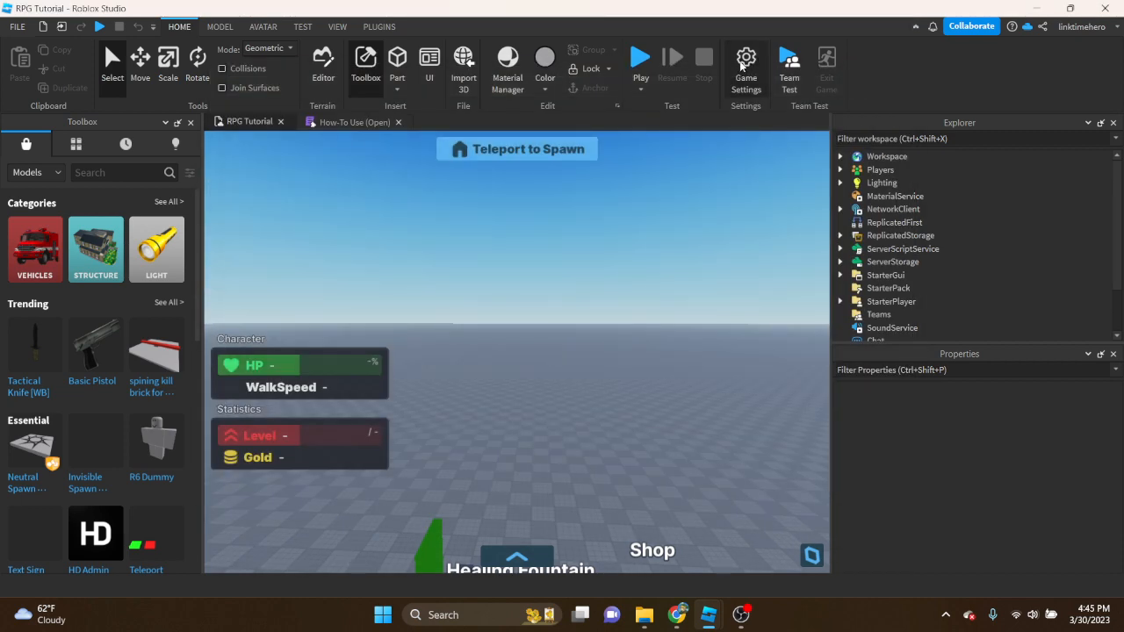
{"action": "left_click", "coordinate": [742, 66]}
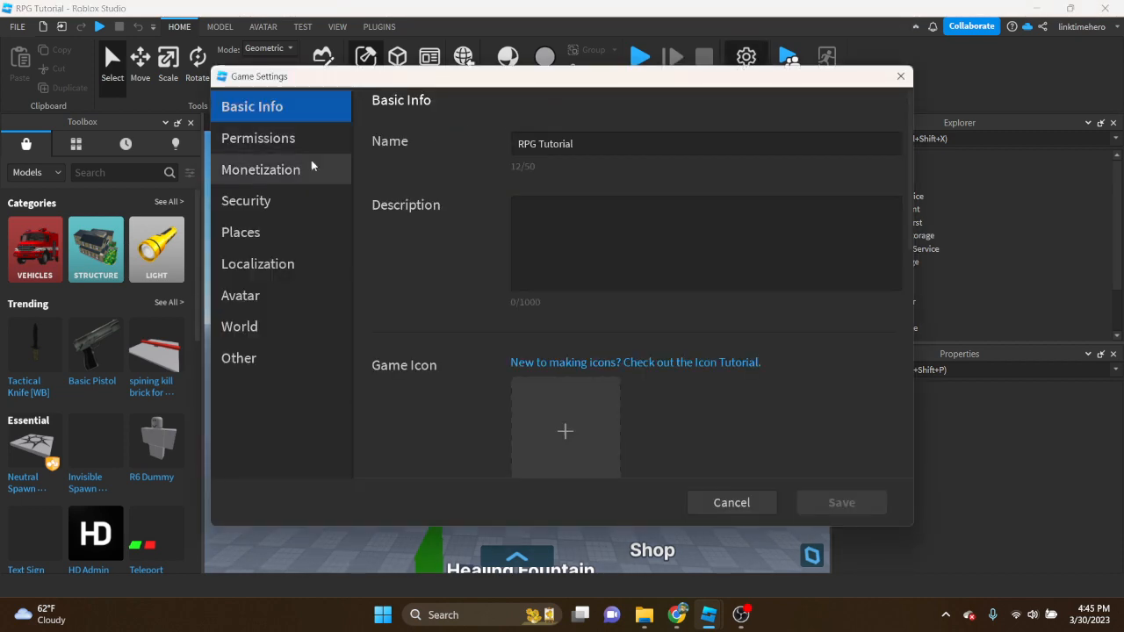
{"action": "left_click", "coordinate": [260, 209]}
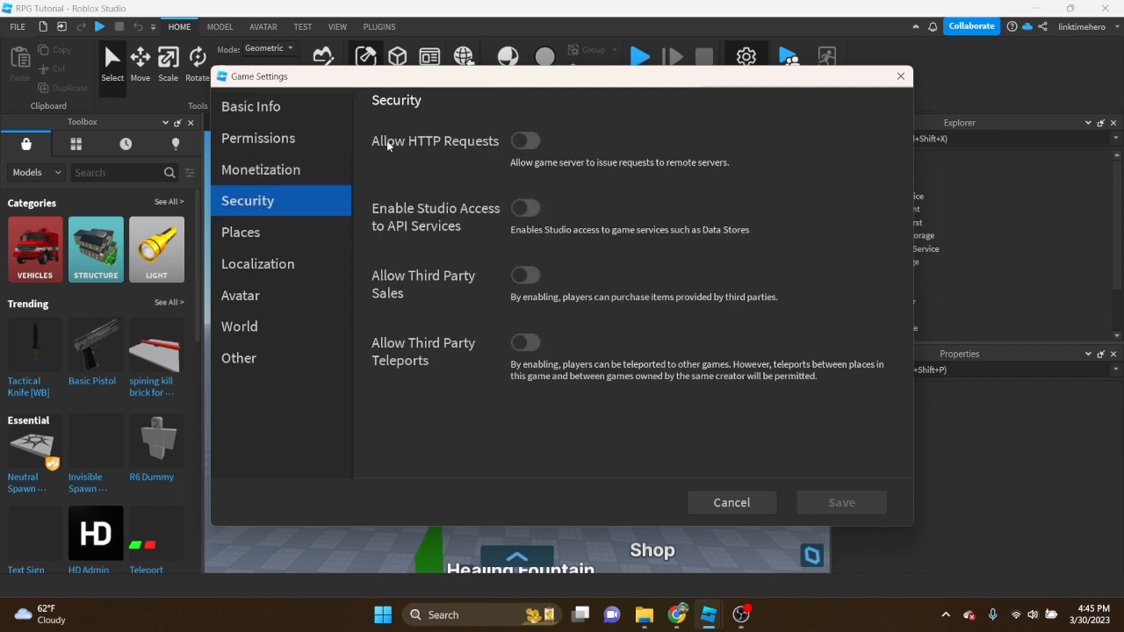
{"action": "left_click", "coordinate": [524, 142]}
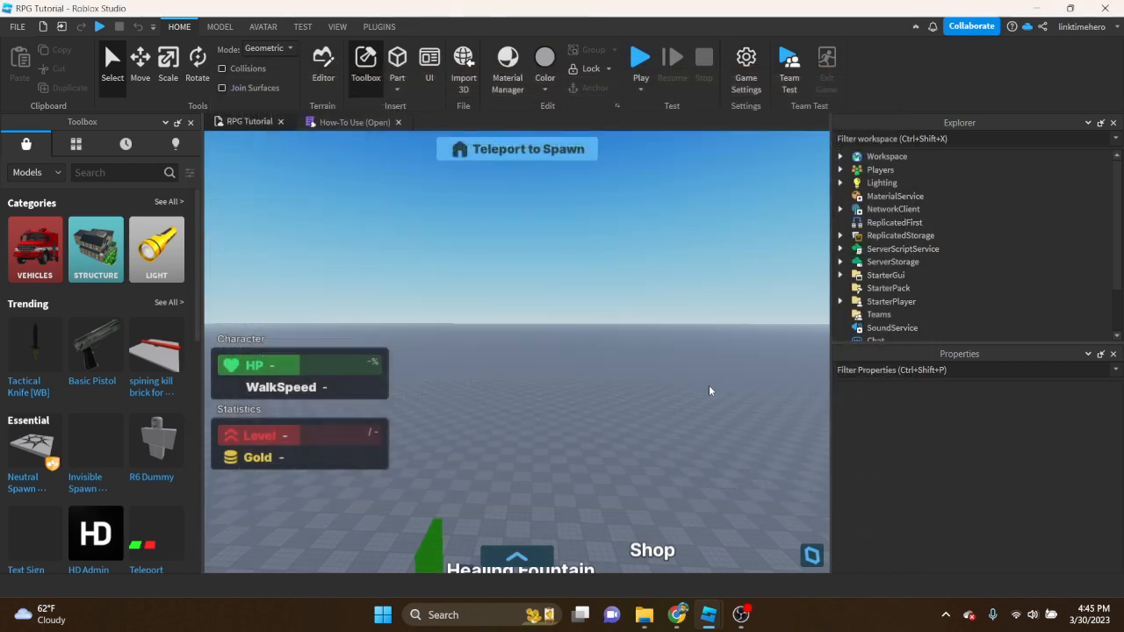
Move the Healing Fountain beside the spawn location, with its origin at about 2.6, 4, 22.1
{"action": "key", "text": "s"}
{"action": "right_click_drag", "start_coordinate": [612, 309], "coordinate": [538, 295]}
{"action": "key", "text": "w"}
{"action": "key", "text": "s"}
{"action": "left_click", "coordinate": [464, 345]}
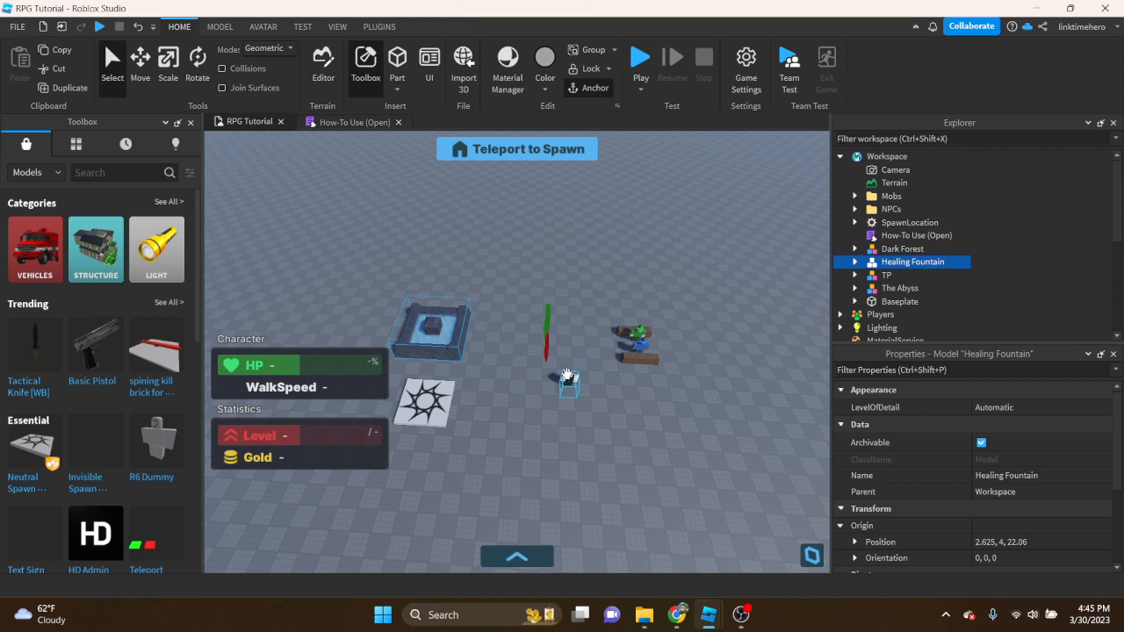
Move the Pawn stand close to the Healing Fountain, with its origin at about -18.5, 3.8, 9.5
{"action": "right_click_drag", "start_coordinate": [564, 376], "coordinate": [549, 348]}
{"action": "key", "text": "w"}
{"action": "left_click", "coordinate": [568, 332]}
{"action": "key", "text": "s"}
{"action": "key", "text": "w"}
{"action": "left_click_drag", "start_coordinate": [581, 347], "coordinate": [591, 386]}
{"action": "key", "text": "w"}
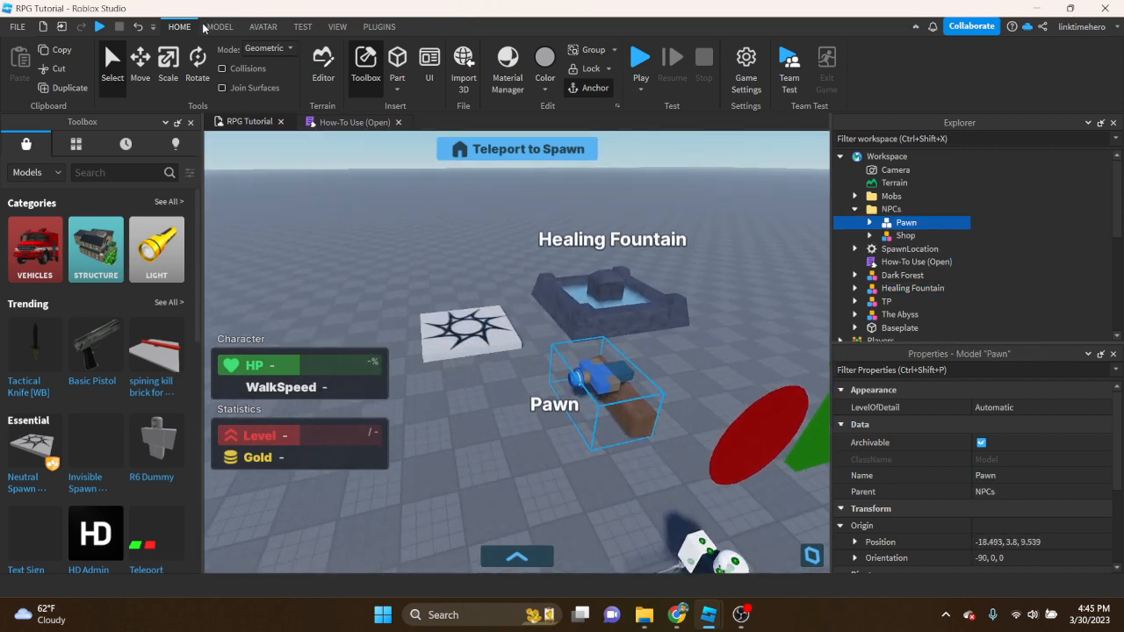
Rotate the tipped-over Pawn stand upright about its X axis
{"action": "left_click", "coordinate": [196, 63]}
{"action": "right_click_drag", "start_coordinate": [453, 268], "coordinate": [473, 275]}
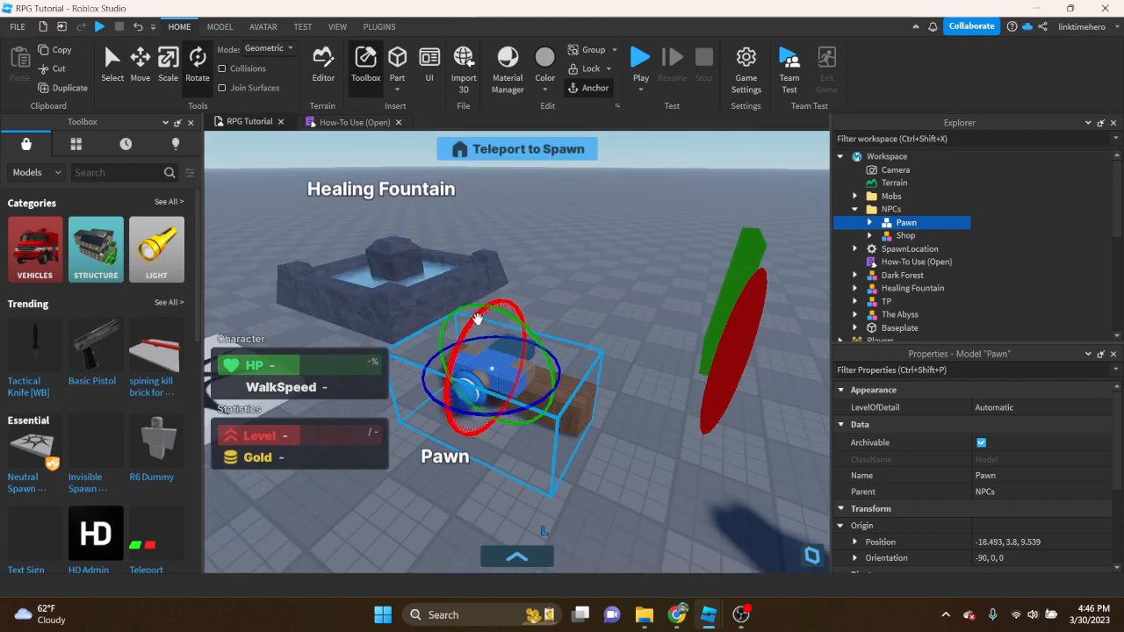
{"action": "left_click_drag", "start_coordinate": [477, 318], "coordinate": [527, 322]}
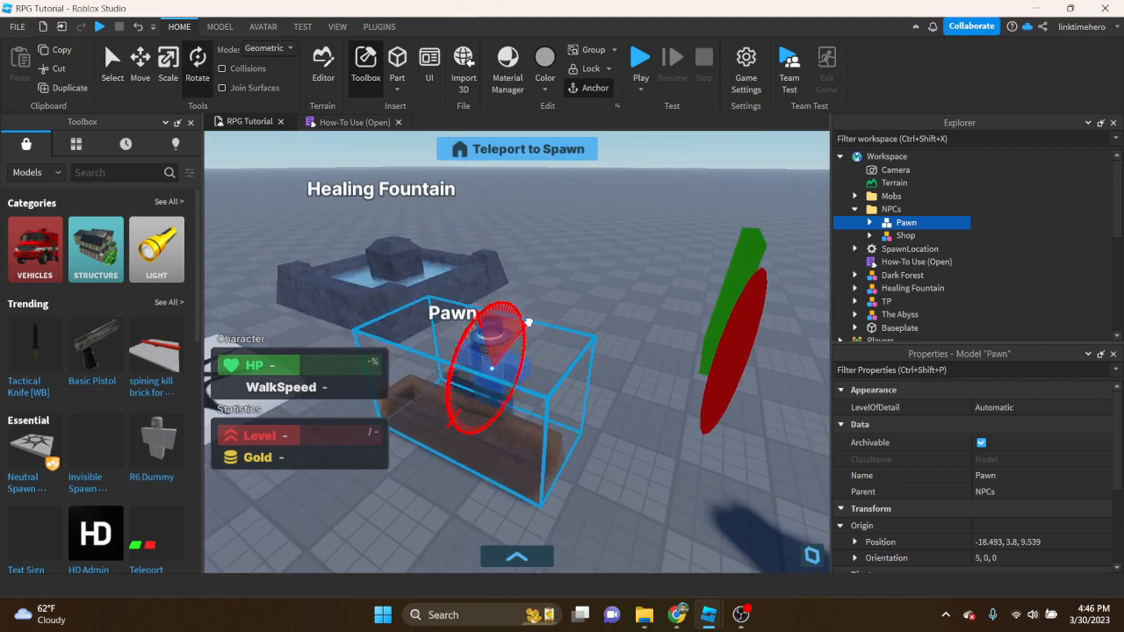
Move the Shop stand near the Healing Fountain, with its origin at about -15.8, 3, 37.8
{"action": "right_click_drag", "start_coordinate": [527, 322], "coordinate": [553, 312]}
{"action": "left_click", "coordinate": [523, 413]}
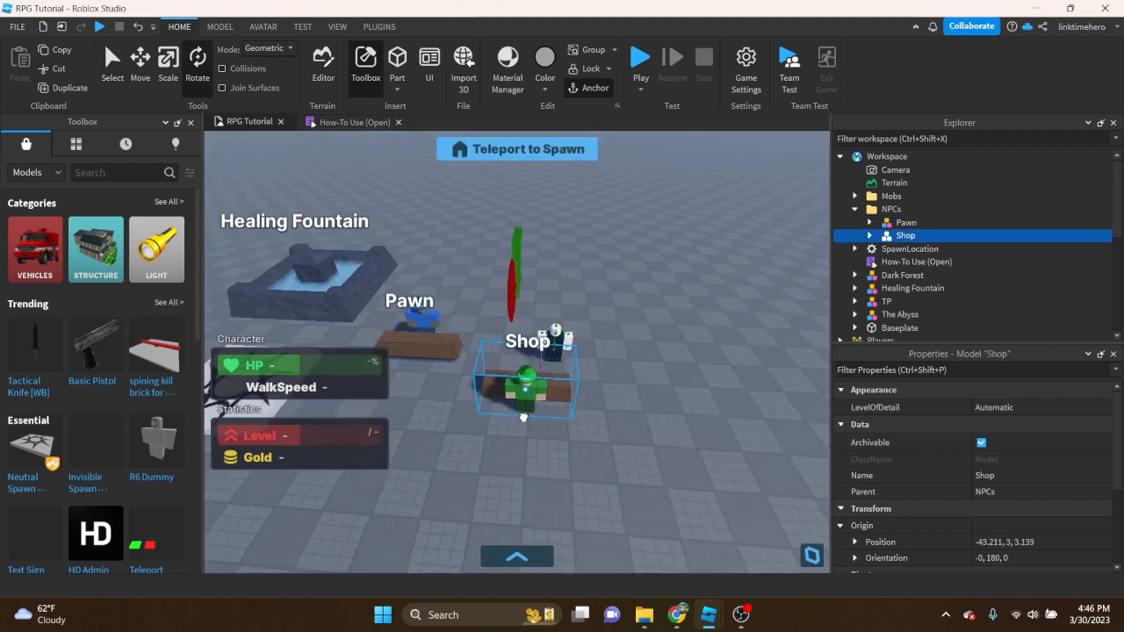
{"action": "left_click_drag", "start_coordinate": [524, 416], "coordinate": [512, 269]}
{"action": "right_click", "coordinate": [497, 255]}
{"action": "right_click_drag", "start_coordinate": [458, 318], "coordinate": [461, 308]}
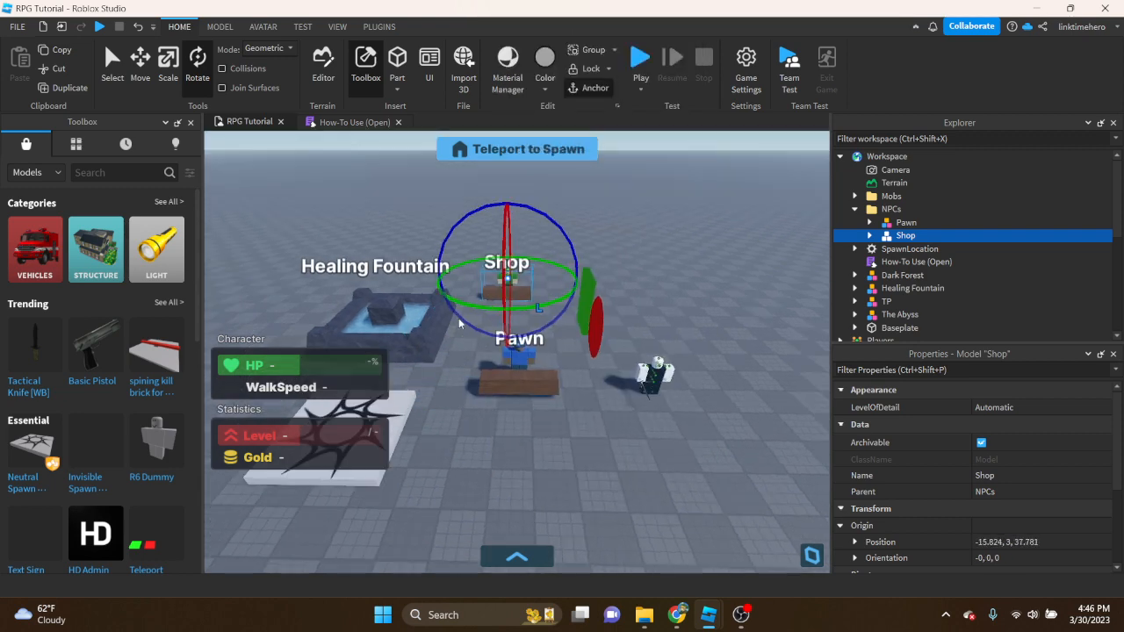
Move the Pawn stand back toward the Shop, with its origin at about -35.2, 3, 32.1
{"action": "left_click_drag", "start_coordinate": [527, 371], "coordinate": [551, 294]}
{"action": "key", "text": "d"}
{"action": "right_click_drag", "start_coordinate": [532, 297], "coordinate": [516, 285]}
{"action": "key", "text": "w"}
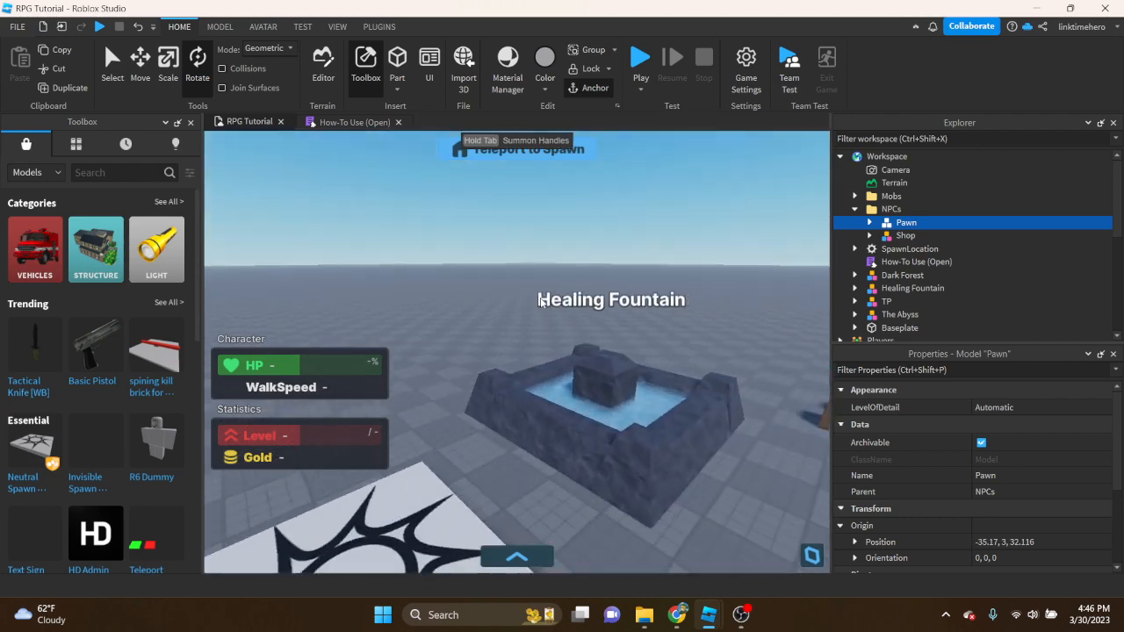
Examine the arrangement of the Healing Fountain, spawn location and stands, and clear the selection
{"action": "key", "text": "d"}
{"action": "key", "text": "a"}
{"action": "key", "text": "w"}
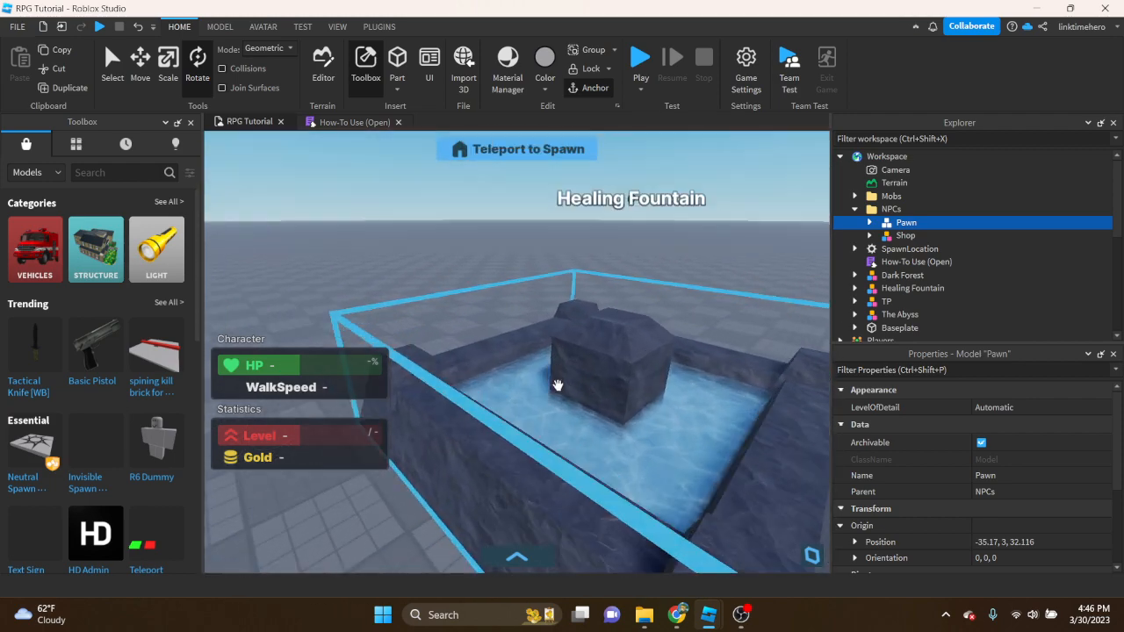
{"action": "mouse_move", "coordinate": [556, 383]}
{"action": "right_mouse_down"}
{"action": "mouse_move", "coordinate": [582, 401]}
{"action": "mouse_move", "coordinate": [539, 376]}
{"action": "right_mouse_up"}
{"action": "key", "text": "s"}
{"action": "scroll", "coordinate": [526, 379], "scroll_direction": "down", "scroll_amount": 7}
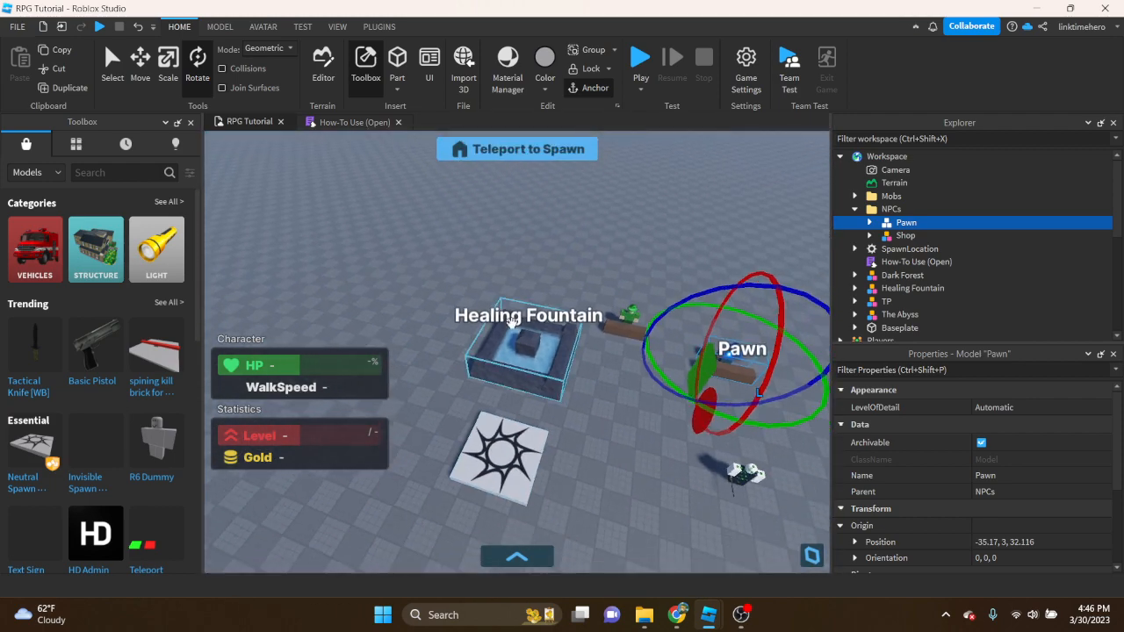
{"action": "scroll", "coordinate": [439, 318], "scroll_direction": "up", "scroll_amount": 1}
{"action": "key", "text": "w"}
{"action": "left_click", "coordinate": [421, 297]}
Shift the Pawn stand in line beside the Shop, with its origin at about -32.9, 3, 37.4
{"action": "mouse_move", "coordinate": [421, 297]}
{"action": "right_mouse_down"}
{"action": "mouse_move", "coordinate": [448, 277]}
{"action": "mouse_move", "coordinate": [421, 303]}
{"action": "right_mouse_up"}
{"action": "key", "text": "d"}
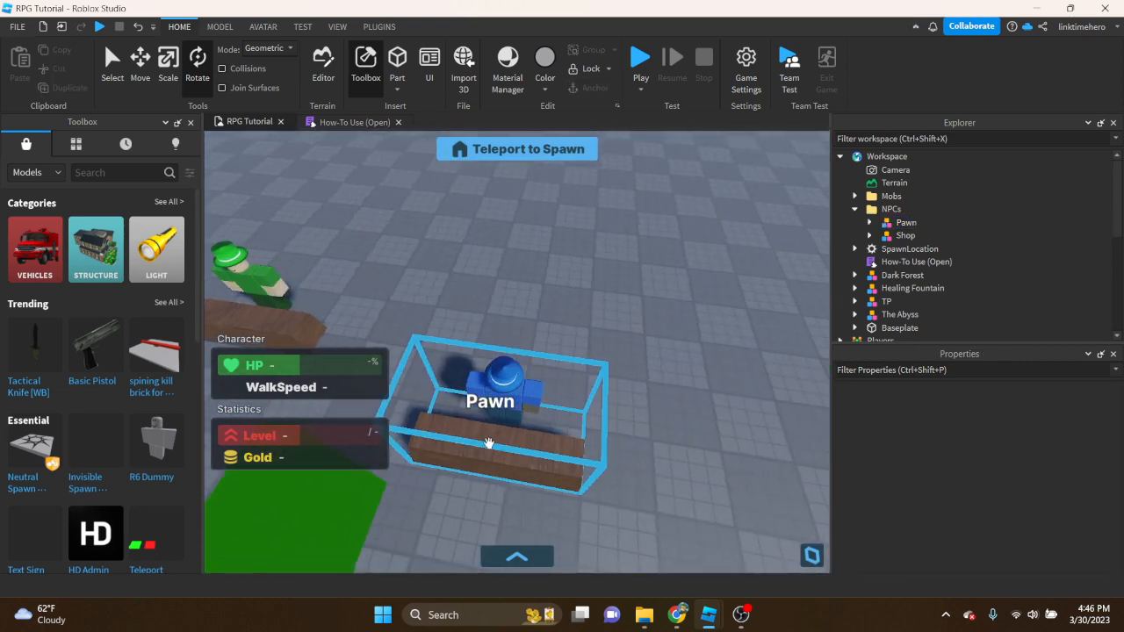
{"action": "left_click", "coordinate": [470, 371]}
{"action": "left_click_drag", "start_coordinate": [469, 371], "coordinate": [474, 369]}
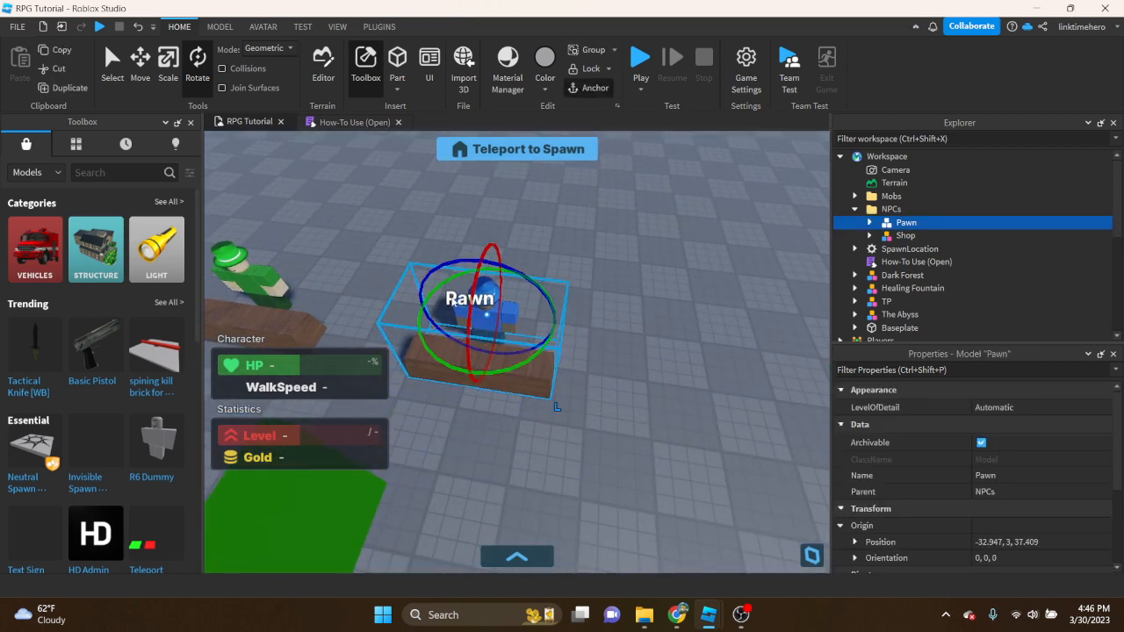
Position the red The Abyss portal next to the green portal, with its origin at about -36.9, 4.5, 13.6
{"action": "key", "text": "s"}
{"action": "right_click_drag", "start_coordinate": [527, 369], "coordinate": [528, 386]}
{"action": "key", "text": "w"}
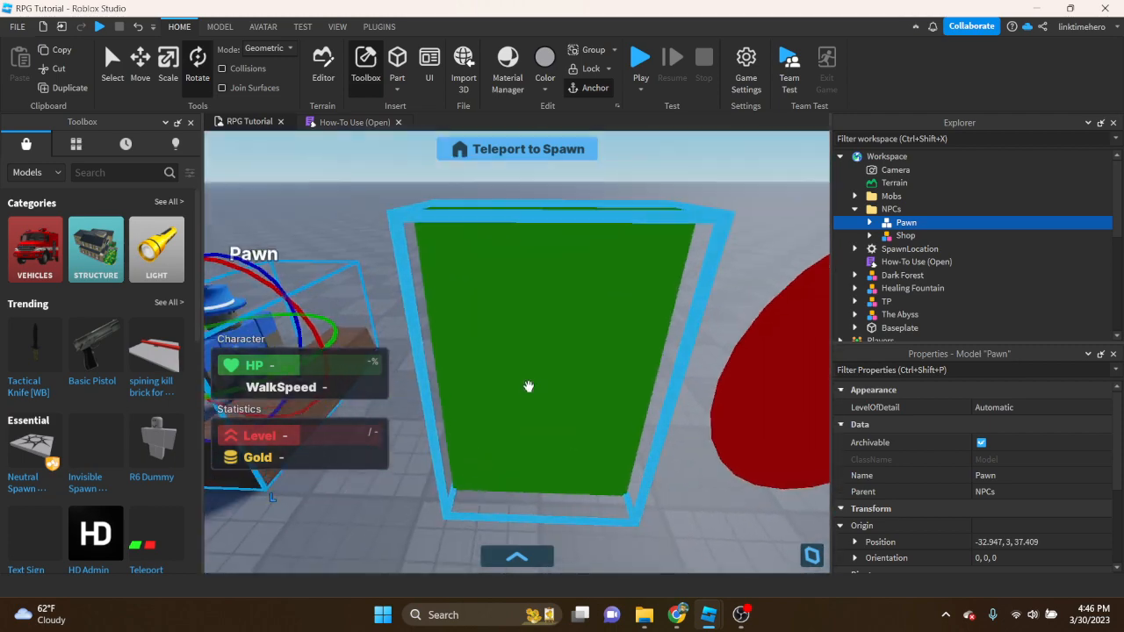
{"action": "key", "text": "s"}
{"action": "left_click", "coordinate": [545, 380]}
{"action": "key", "text": "d"}
{"action": "left_click", "coordinate": [533, 397]}
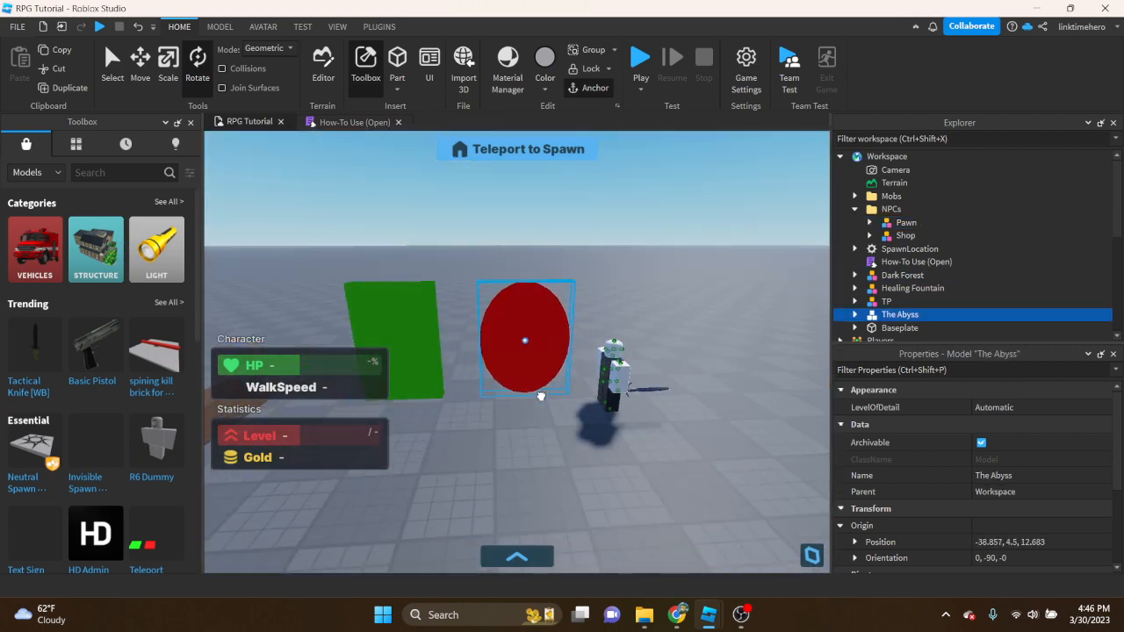
{"action": "right_click_drag", "start_coordinate": [538, 397], "coordinate": [397, 427]}
{"action": "key", "text": "w"}
{"action": "key", "text": "s"}
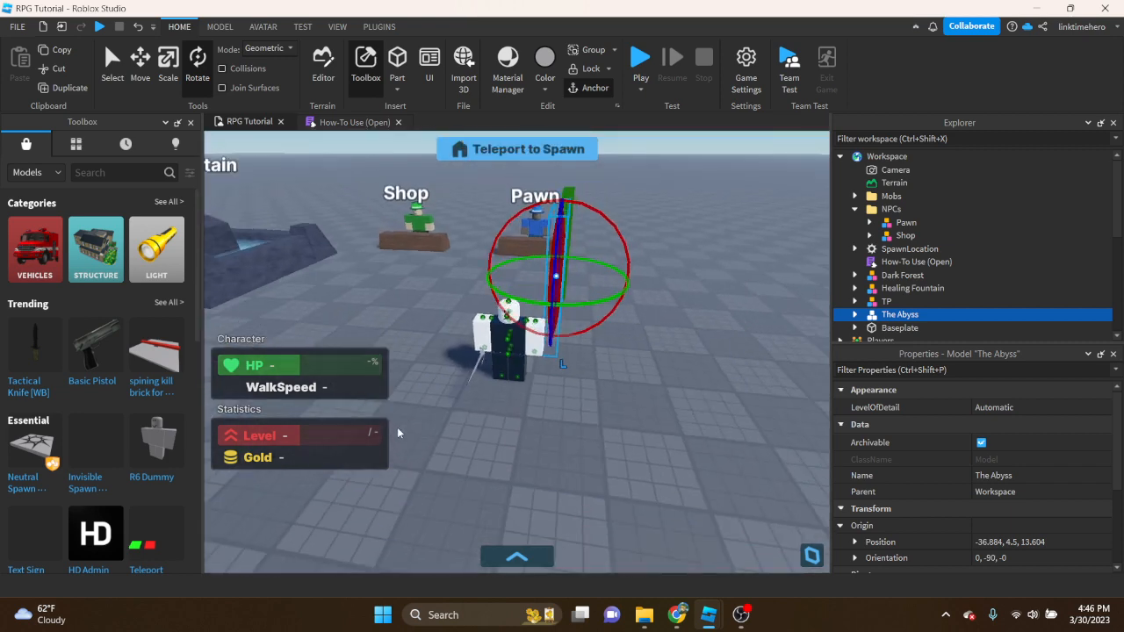
Place the Thief mob on the far side of The Abyss portal, with its origin at about -48.2, 3, 14.5
{"action": "left_click_drag", "start_coordinate": [507, 378], "coordinate": [589, 347]}
{"action": "key", "text": "d"}
{"action": "right_click_drag", "start_coordinate": [589, 347], "coordinate": [626, 254]}
{"action": "key", "text": "s"}
{"action": "key", "text": "w"}
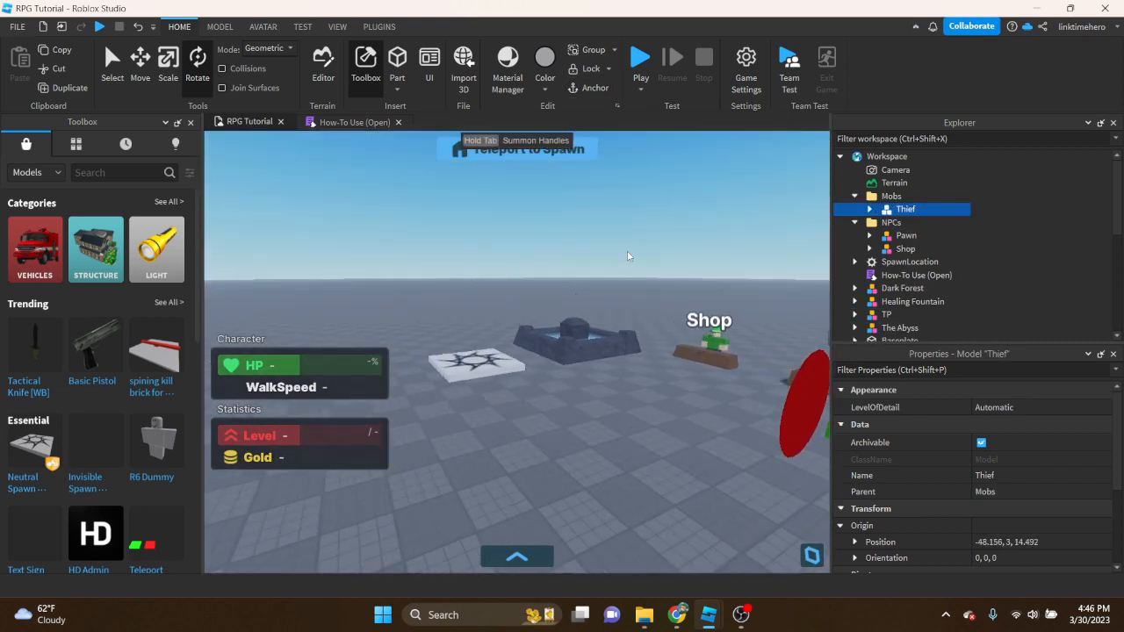
Playtest the game, running the character from the spawn past the stands and portals, and stop the test
{"action": "left_click", "coordinate": [638, 58]}
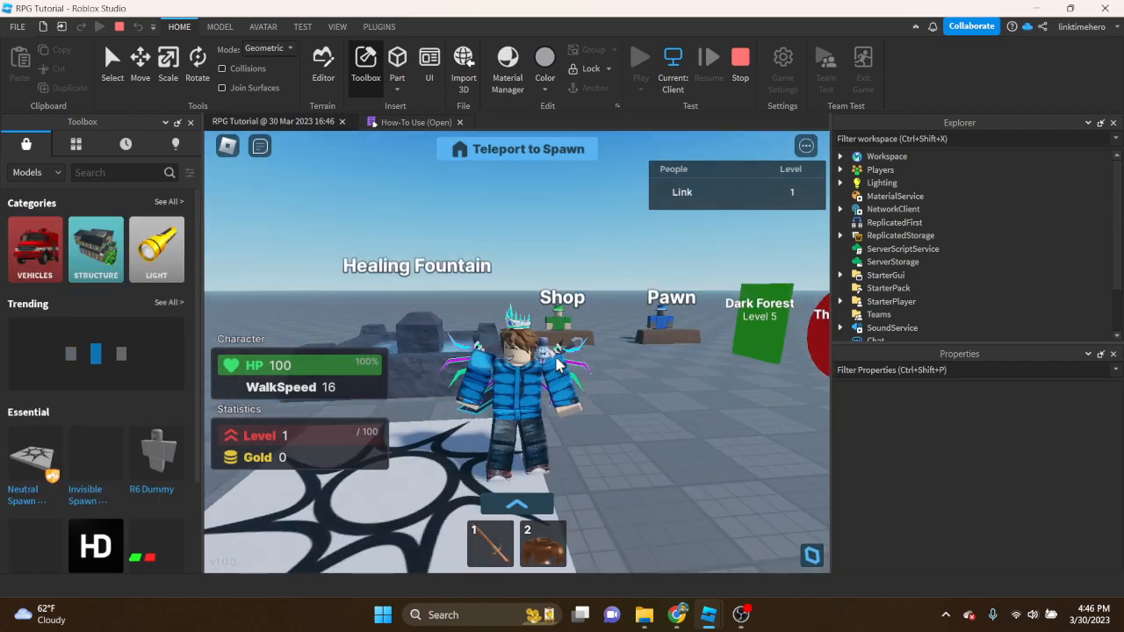
{"action": "key", "text": "w"}
{"action": "right_click_drag", "start_coordinate": [559, 364], "coordinate": [559, 364]}
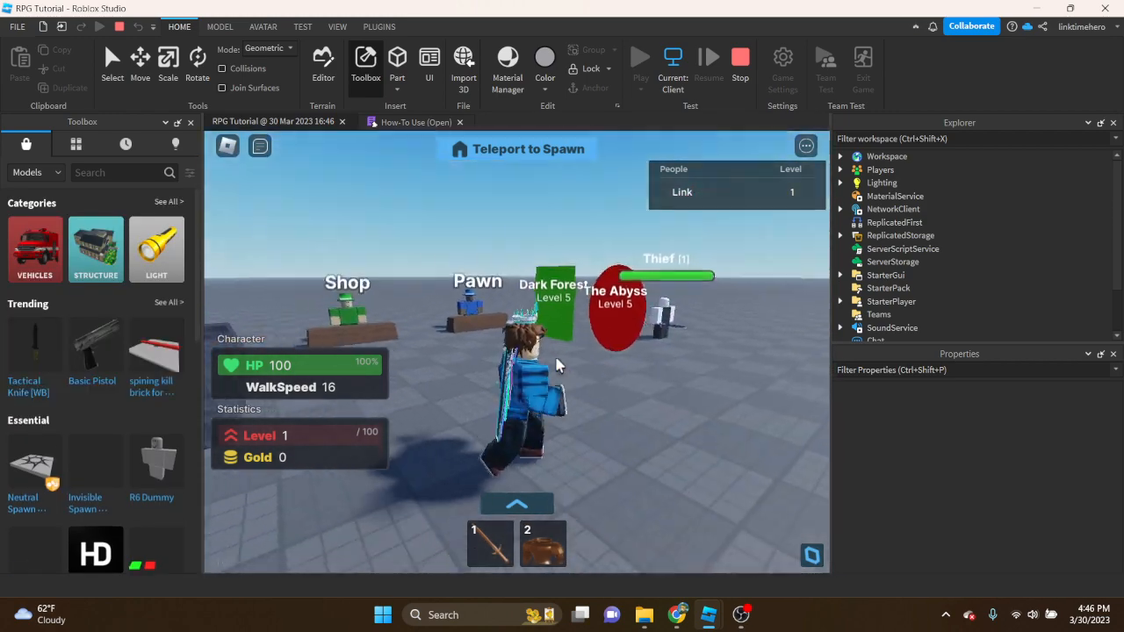
{"action": "key", "text": "s"}
{"action": "key", "text": "1"}
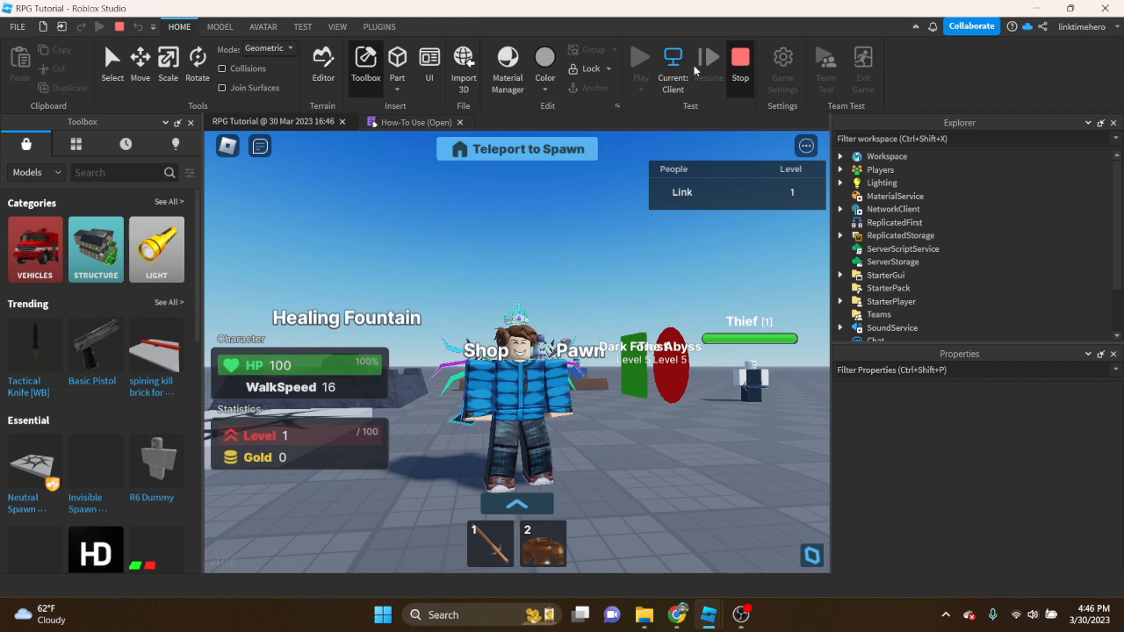
{"action": "left_click", "coordinate": [740, 63]}
Set the game's Avatar Type to R6 and save the game settings
{"action": "left_click", "coordinate": [757, 78]}
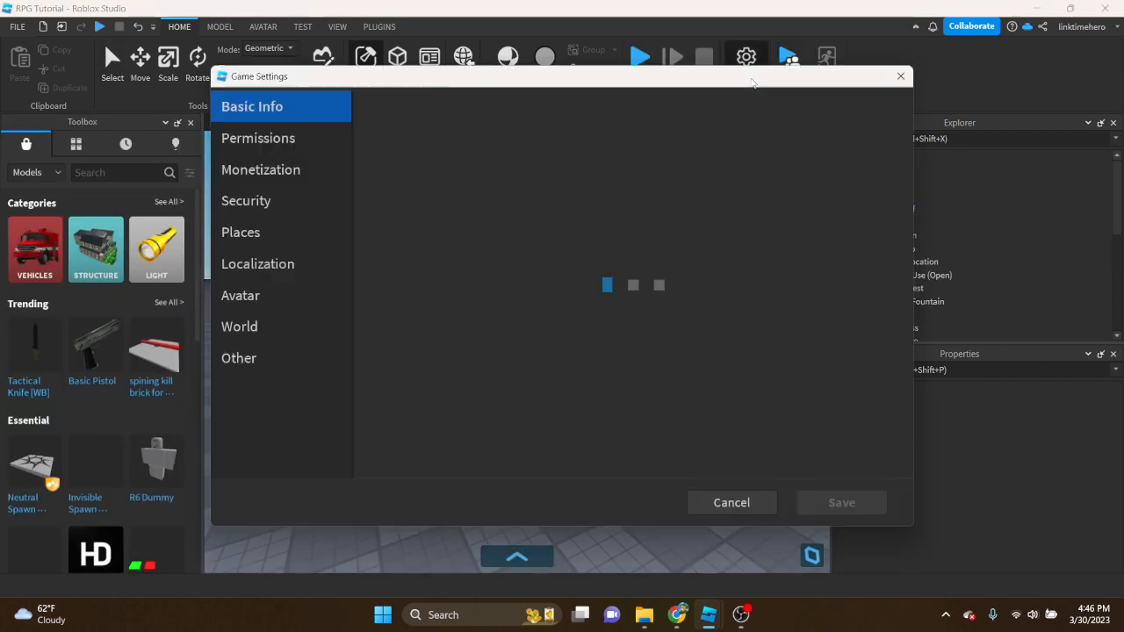
{"action": "left_click", "coordinate": [271, 296]}
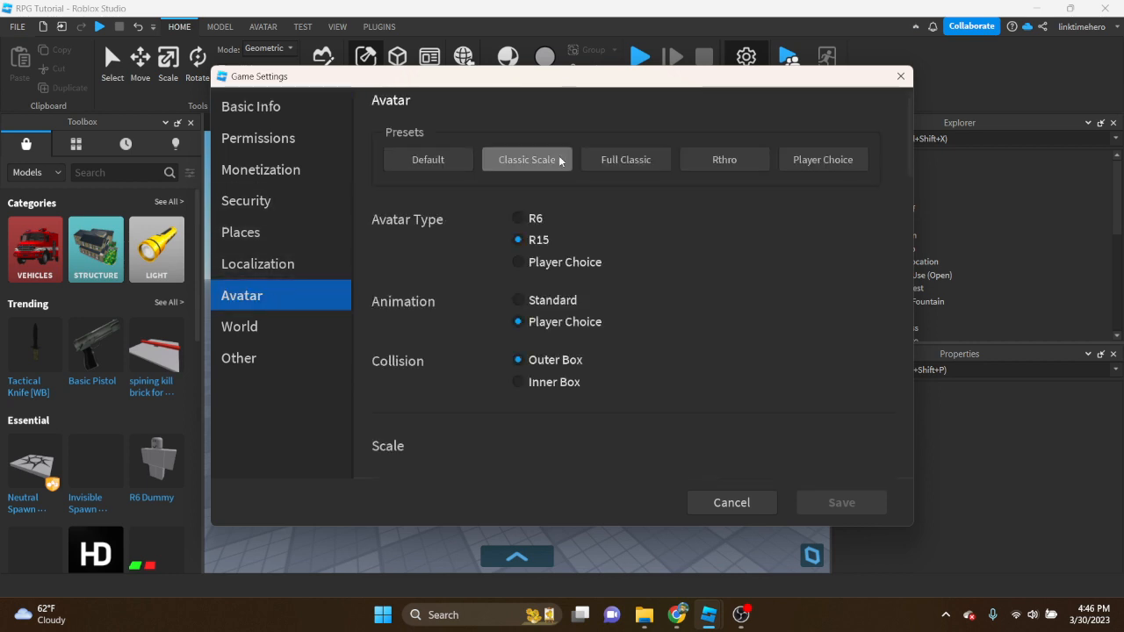
{"action": "left_click", "coordinate": [519, 219]}
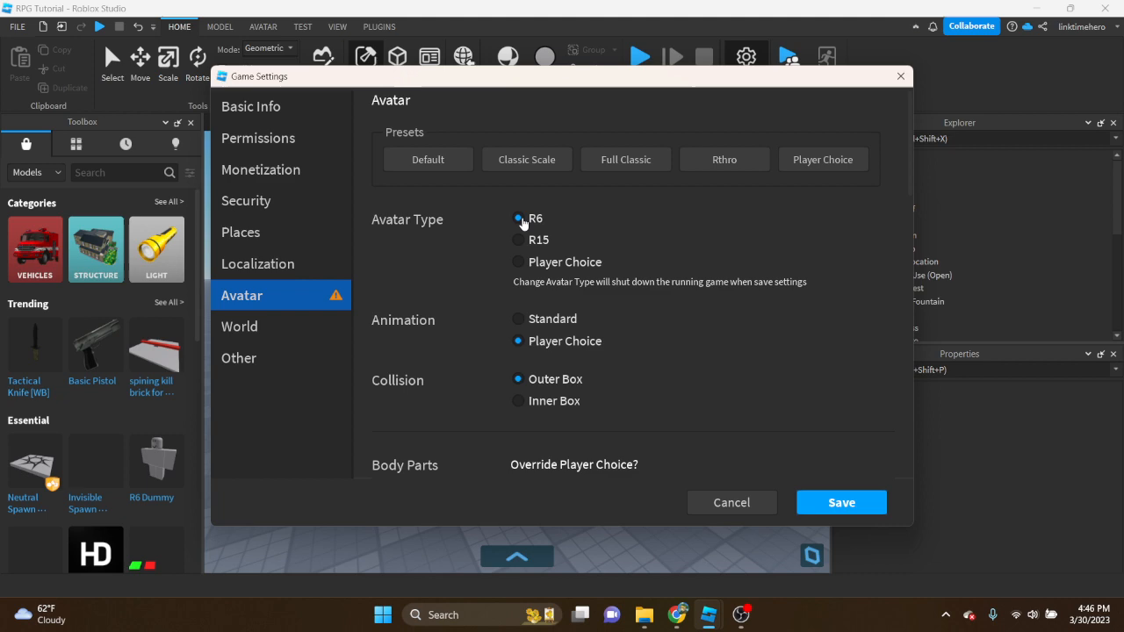
{"action": "left_click", "coordinate": [831, 506]}
{"action": "left_click", "coordinate": [617, 346]}
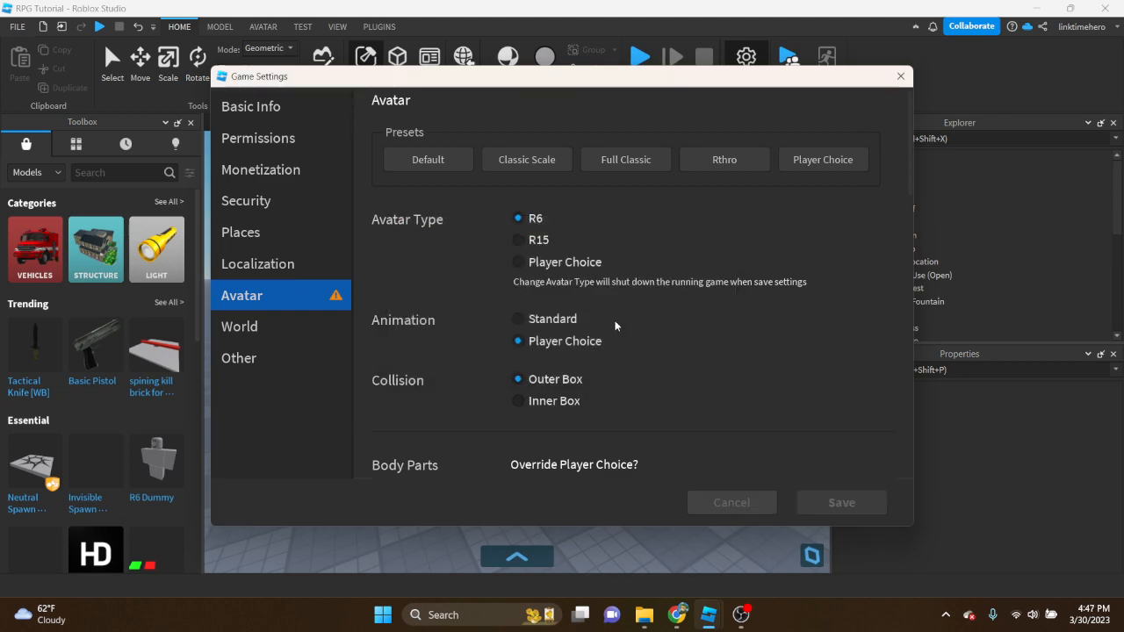
Collapse the NPCs and Mobs folders in the workspace hierarchy
{"action": "right_click_drag", "start_coordinate": [471, 375], "coordinate": [497, 336]}
{"action": "key", "text": "w"}
{"action": "left_click", "coordinate": [854, 223]}
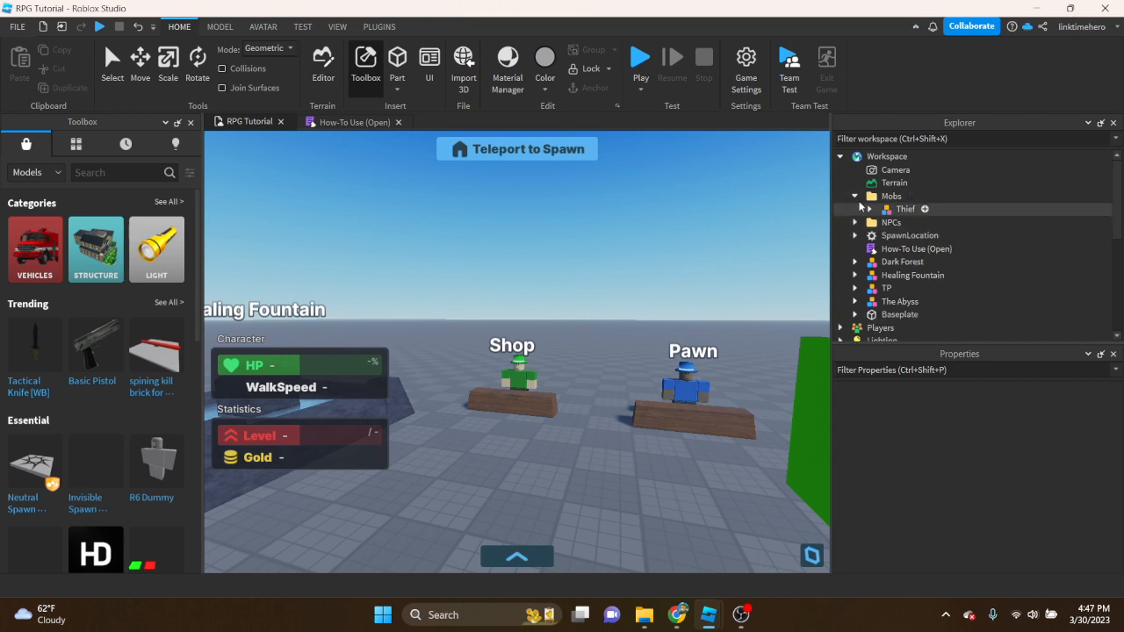
{"action": "left_click", "coordinate": [854, 195]}
Insert a new block part on the empty baseplate away from the Healing Fountain and spawn
{"action": "right_click_drag", "start_coordinate": [681, 252], "coordinate": [579, 285]}
{"action": "key", "text": "s"}
{"action": "key", "text": "w"}
{"action": "scroll", "coordinate": [591, 246], "scroll_direction": "down", "scroll_amount": 5}
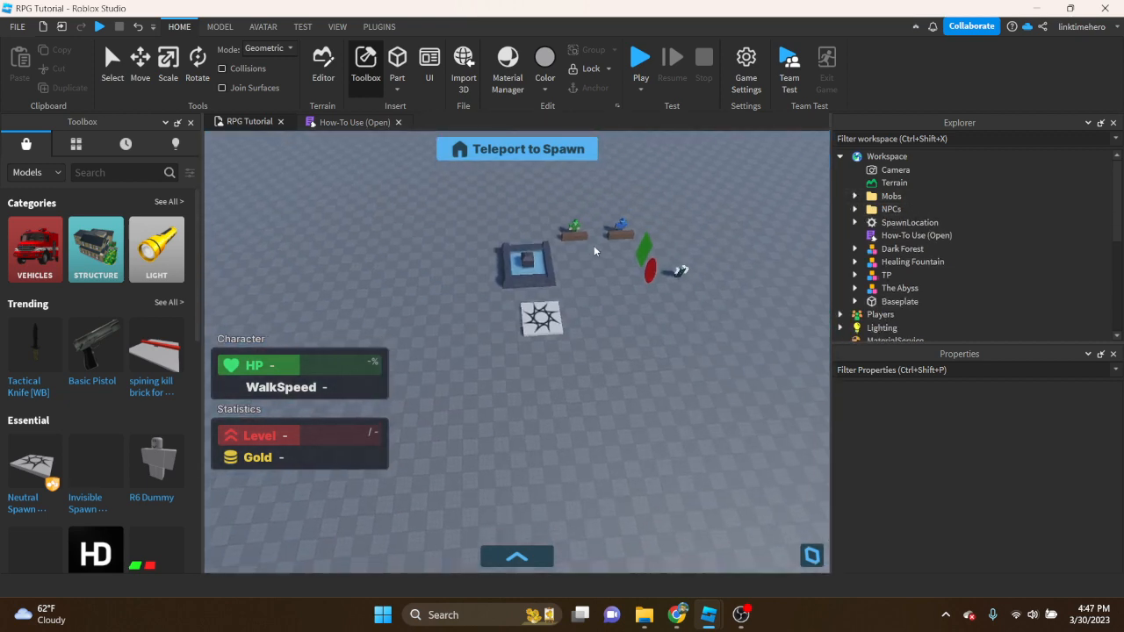
{"action": "right_click_drag", "start_coordinate": [593, 245], "coordinate": [604, 252]}
{"action": "key", "text": "s"}
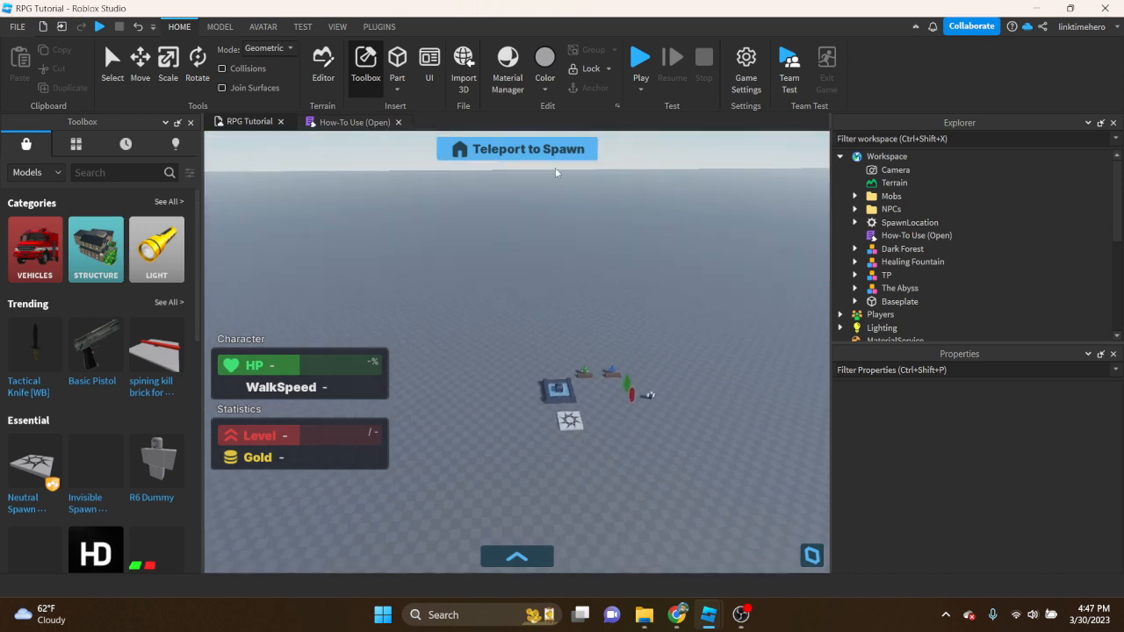
{"action": "right_click_drag", "start_coordinate": [428, 339], "coordinate": [427, 336]}
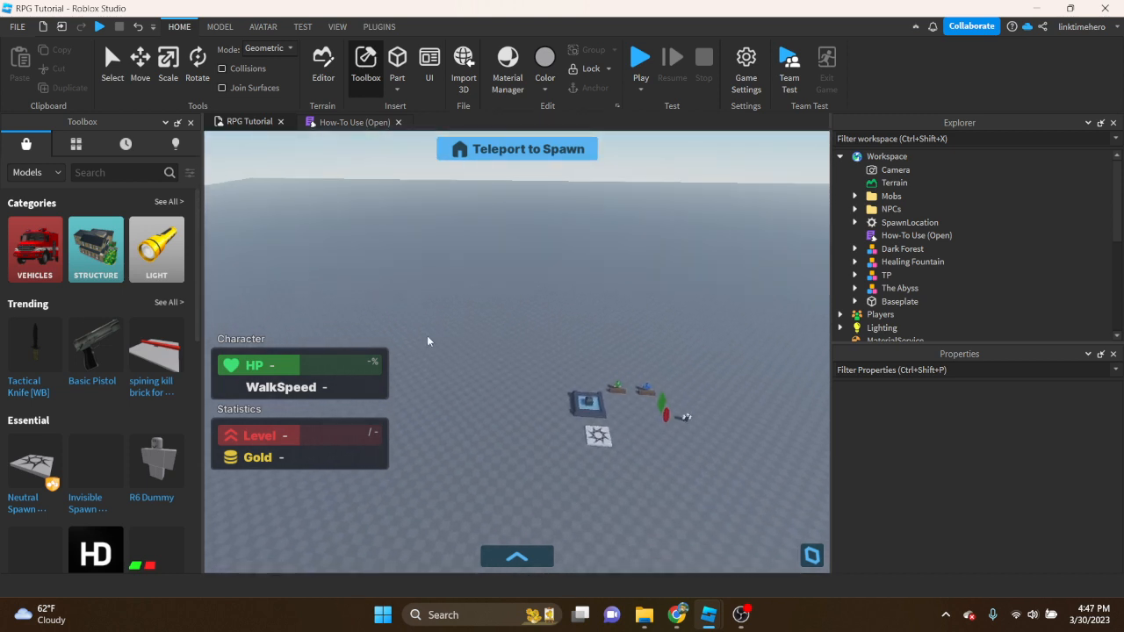
{"action": "left_click", "coordinate": [395, 59]}
{"action": "key", "text": "w"}
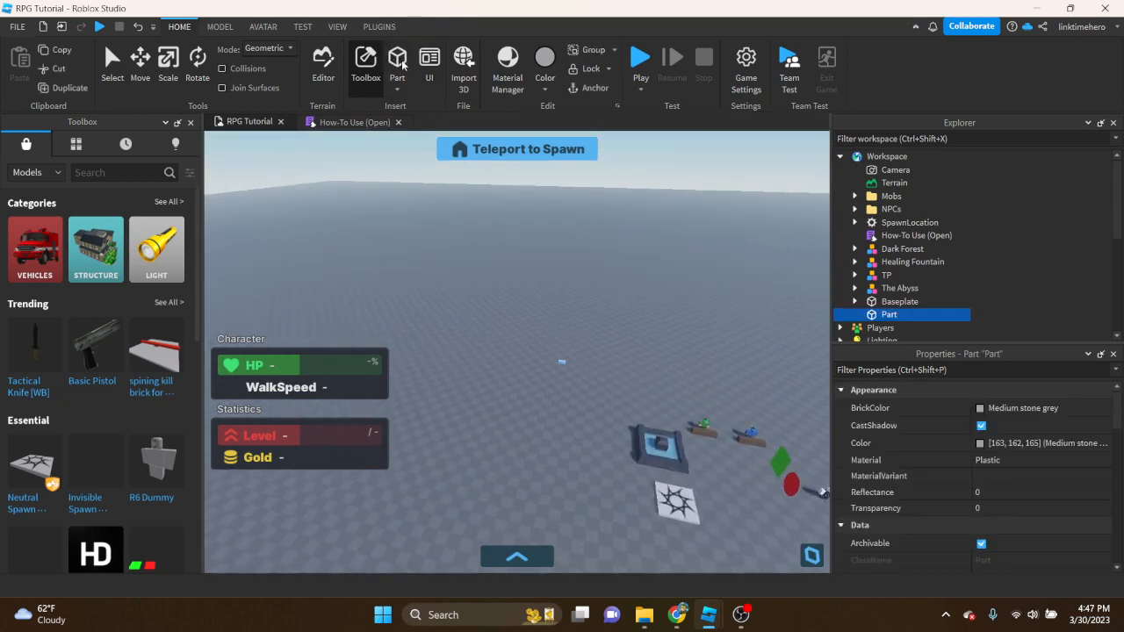
{"action": "right_click_drag", "start_coordinate": [551, 339], "coordinate": [551, 339]}
{"action": "key", "text": "w"}
{"action": "key", "text": "s"}
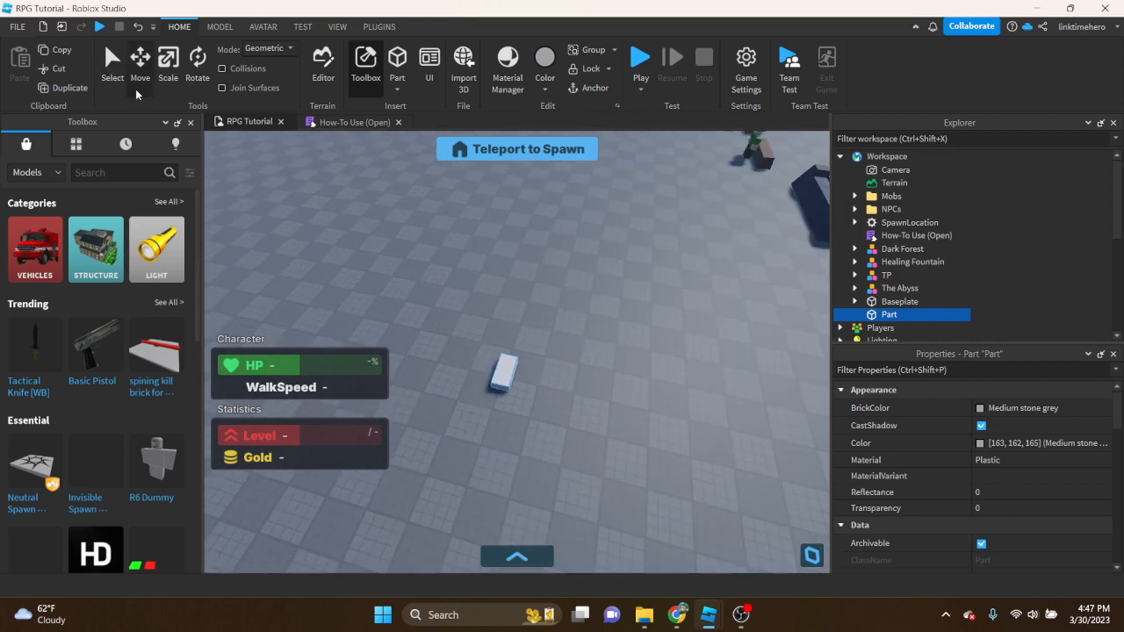
Scale the new part into a long strip and widen it into a large flat slab
{"action": "left_click_drag", "start_coordinate": [471, 366], "coordinate": [251, 305]}
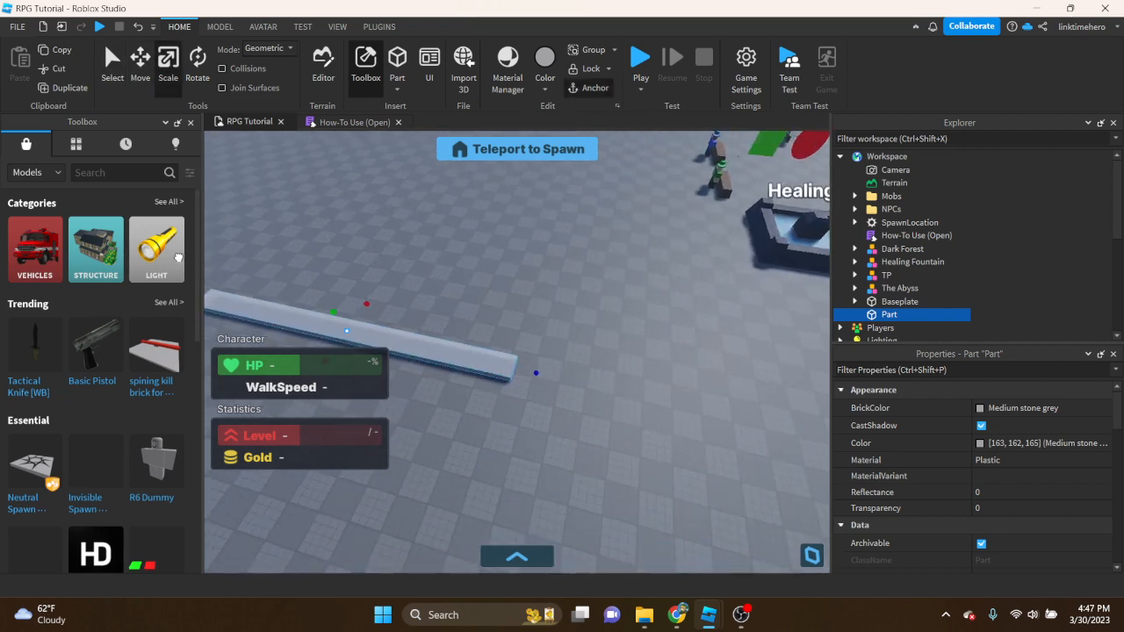
{"action": "right_click_drag", "start_coordinate": [342, 334], "coordinate": [342, 333]}
{"action": "key", "text": "s"}
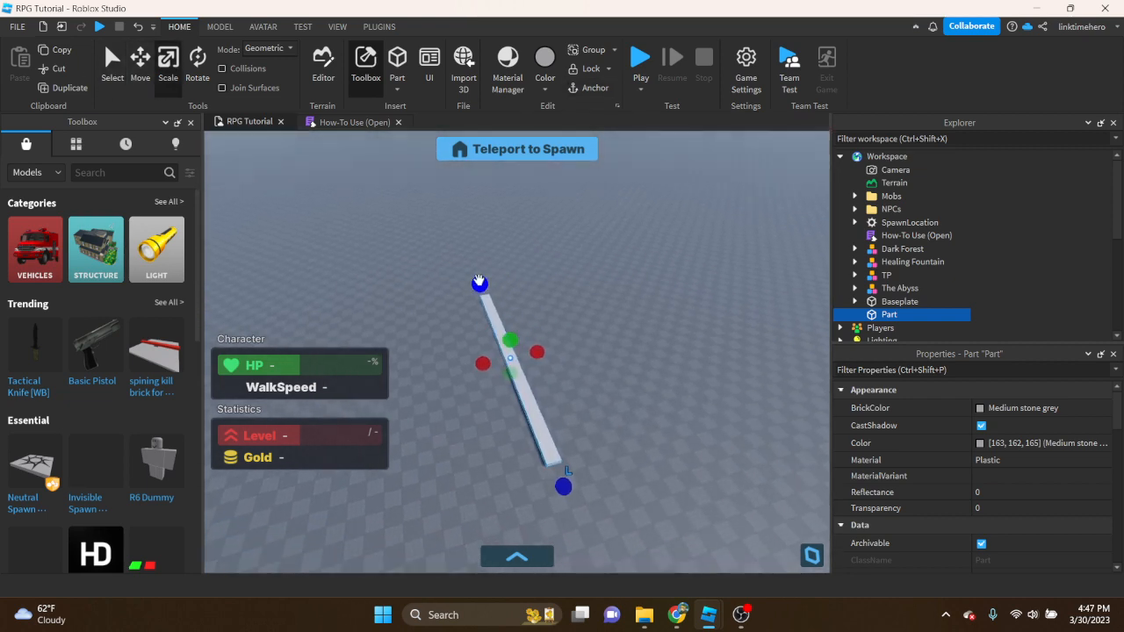
{"action": "left_click_drag", "start_coordinate": [518, 294], "coordinate": [769, 206]}
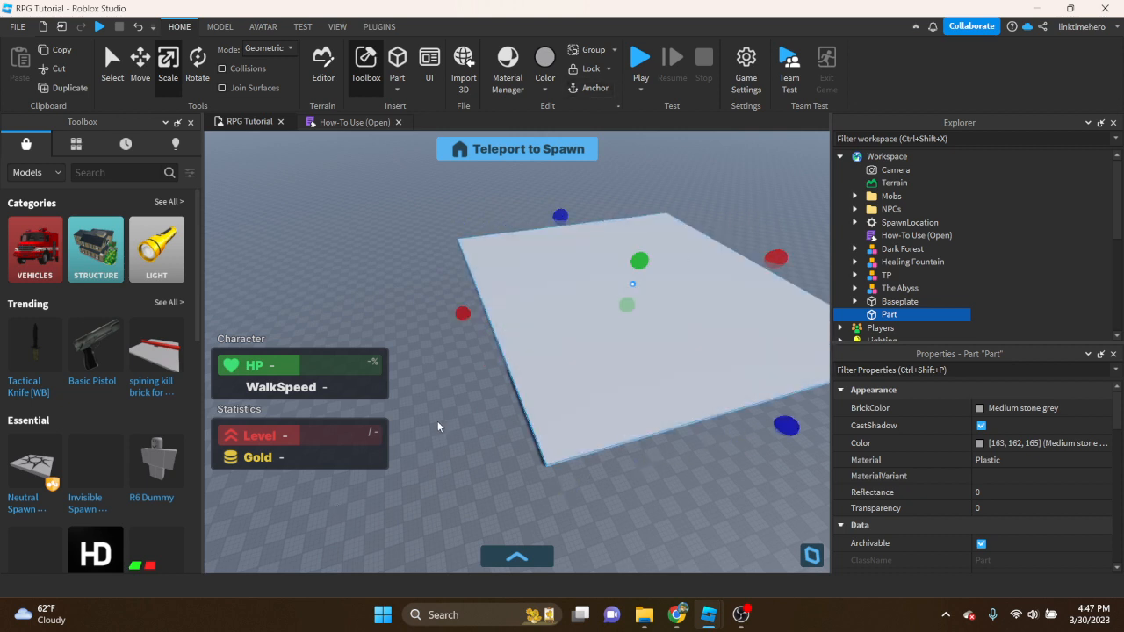
{"action": "right_click_drag", "start_coordinate": [437, 421], "coordinate": [446, 416]}
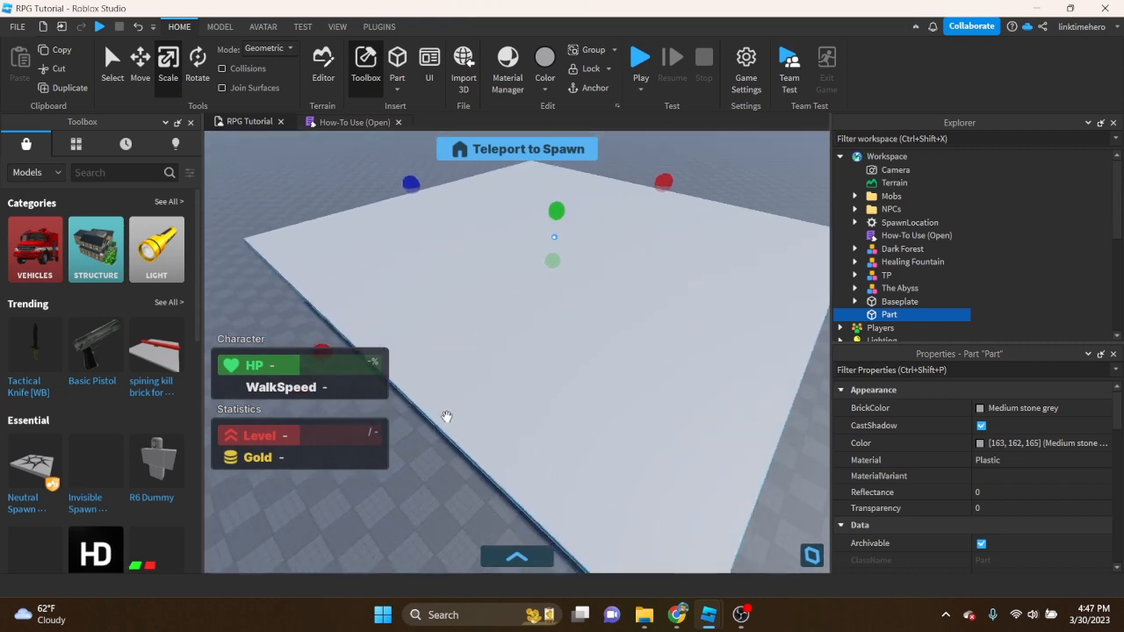
Enlarge the slab further along its length and width, and clear the selection
{"action": "scroll", "coordinate": [446, 416], "scroll_direction": "down", "scroll_amount": 5}
{"action": "scroll", "coordinate": [466, 441], "scroll_direction": "up", "scroll_amount": 2}
{"action": "scroll", "coordinate": [431, 316], "scroll_direction": "down", "scroll_amount": 1}
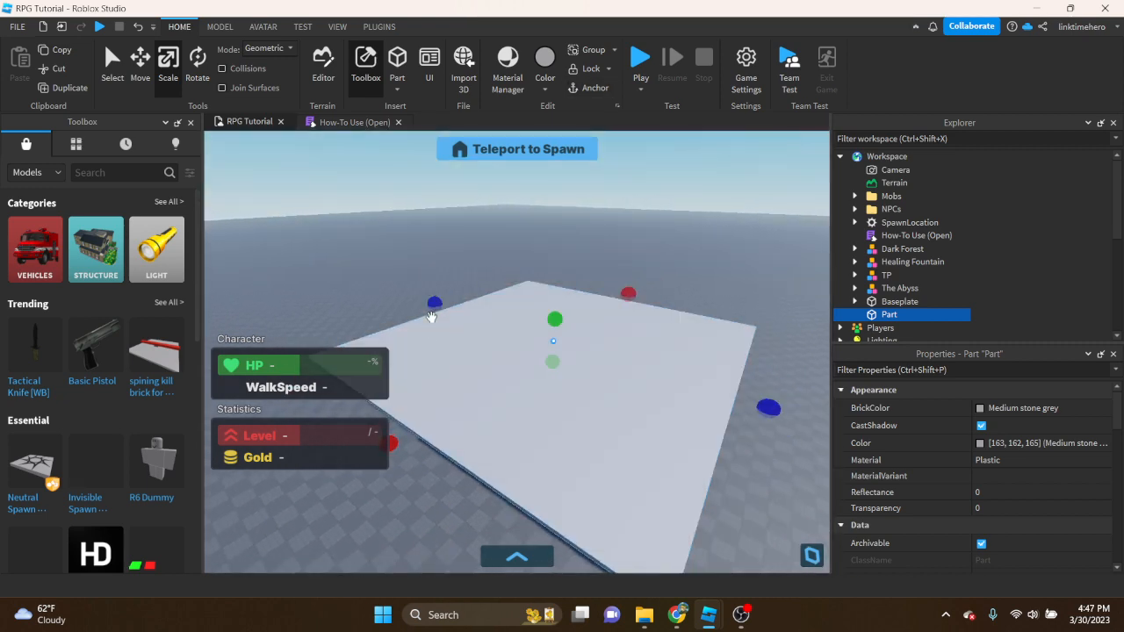
{"action": "left_click_drag", "start_coordinate": [431, 316], "coordinate": [418, 343]}
{"action": "right_click_drag", "start_coordinate": [419, 343], "coordinate": [420, 343]}
{"action": "scroll", "coordinate": [420, 344], "scroll_direction": "down", "scroll_amount": 5}
{"action": "left_click_drag", "start_coordinate": [407, 329], "coordinate": [396, 340]}
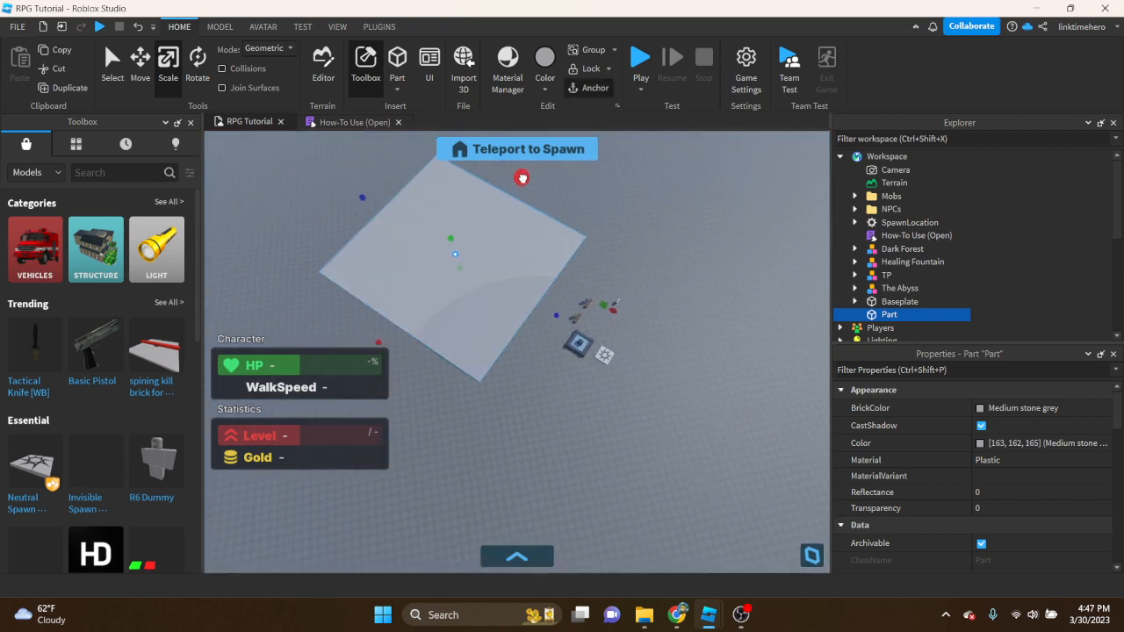
{"action": "left_click", "coordinate": [699, 213]}
{"action": "key", "text": "w"}
{"action": "right_click_drag", "start_coordinate": [632, 255], "coordinate": [631, 254]}
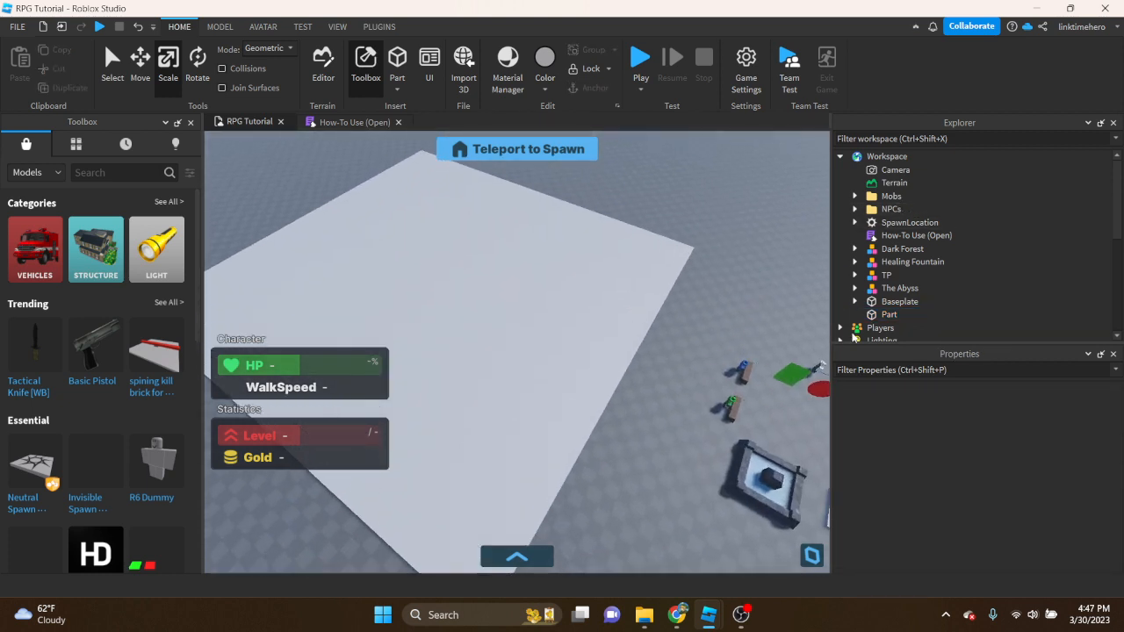
Set the slab's BrickColor to Parsley green and its Material to Grass
{"action": "left_click", "coordinate": [878, 315]}
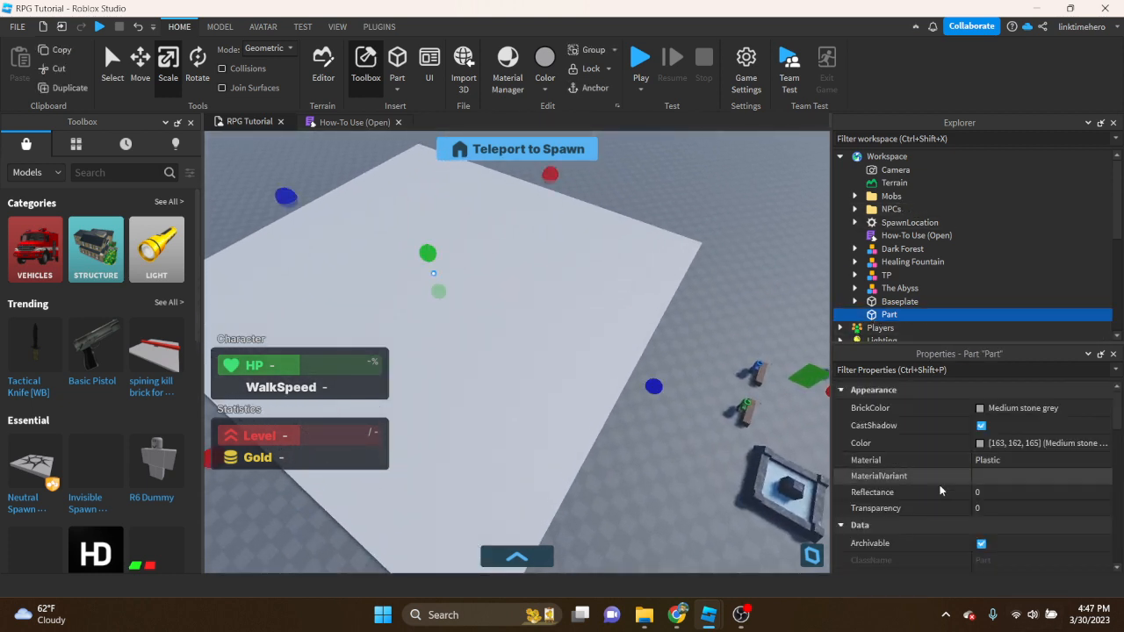
{"action": "left_click", "coordinate": [996, 409]}
{"action": "left_click", "coordinate": [910, 384]}
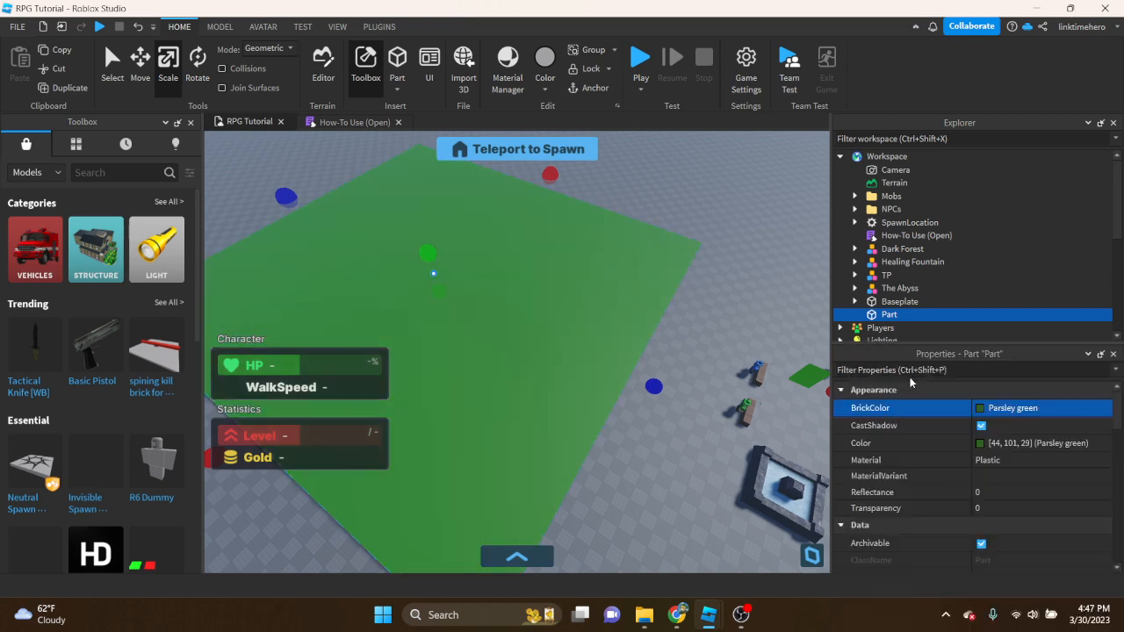
{"action": "left_click", "coordinate": [985, 461]}
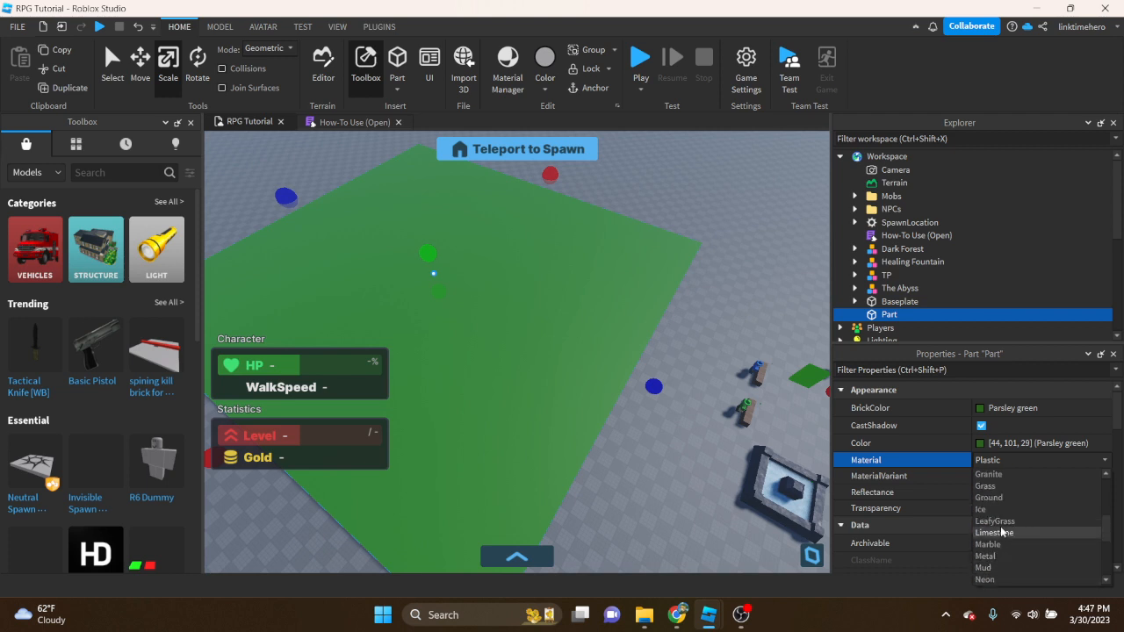
{"action": "left_click", "coordinate": [990, 488]}
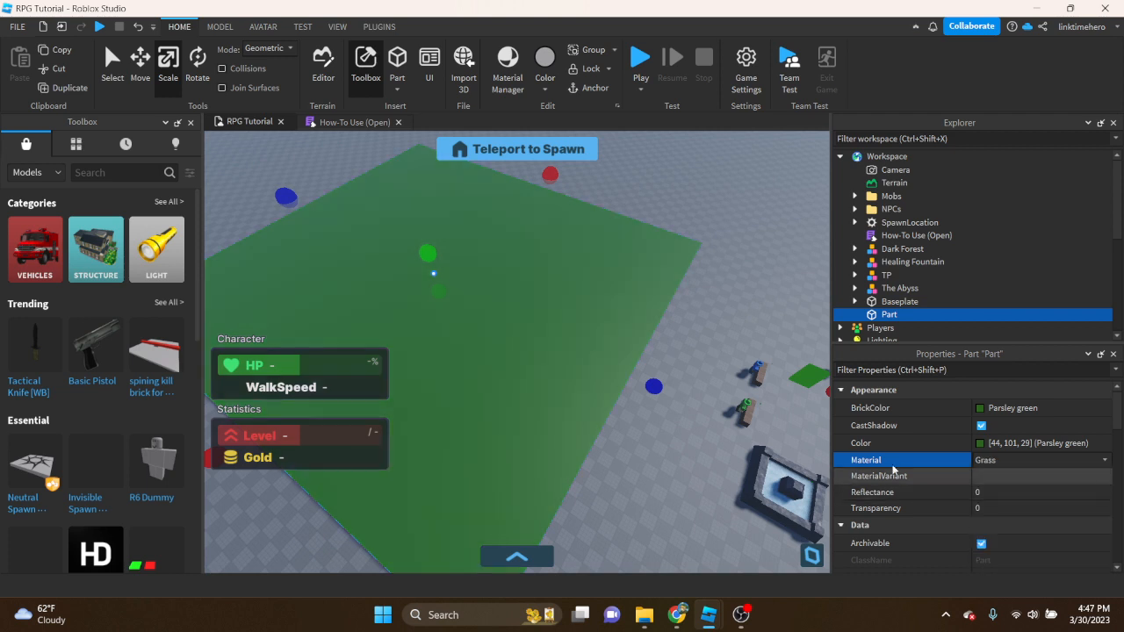
{"action": "scroll", "coordinate": [634, 454], "scroll_direction": "up", "scroll_amount": 10}
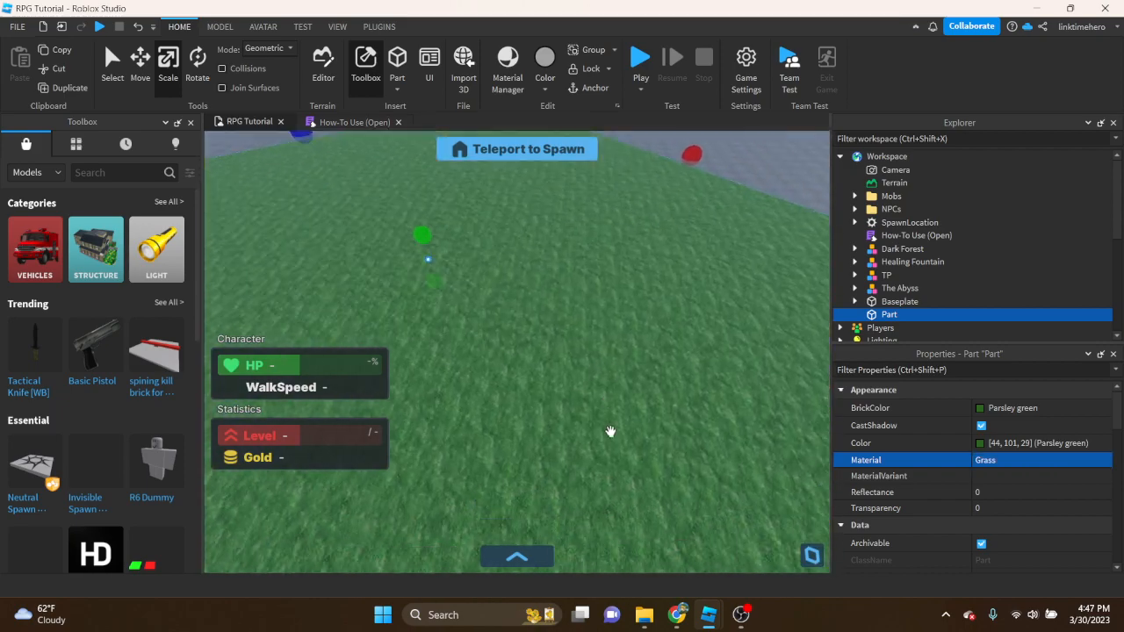
{"action": "right_click_drag", "start_coordinate": [533, 405], "coordinate": [534, 406]}
{"action": "scroll", "coordinate": [533, 405], "scroll_direction": "up", "scroll_amount": 3}
{"action": "scroll", "coordinate": [484, 389], "scroll_direction": "down", "scroll_amount": 5}
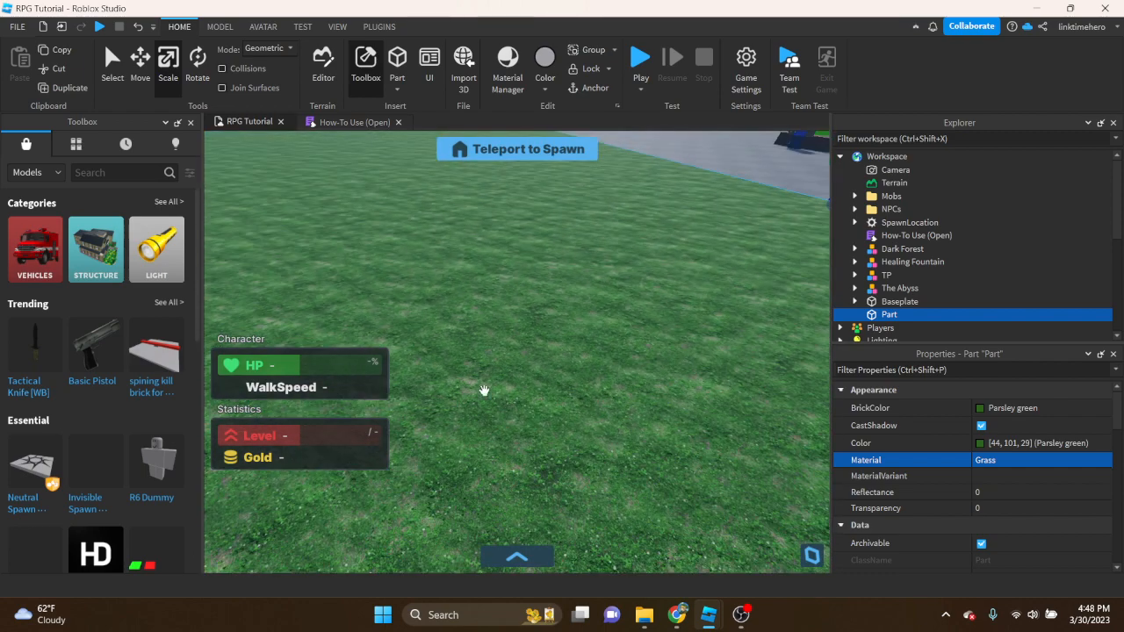
{"action": "scroll", "coordinate": [932, 234], "scroll_direction": "down", "scroll_amount": 4}
Examine the grass slab's properties and the game's services, including the material overrides of MaterialService
{"action": "scroll", "coordinate": [932, 254], "scroll_direction": "down", "scroll_amount": 3}
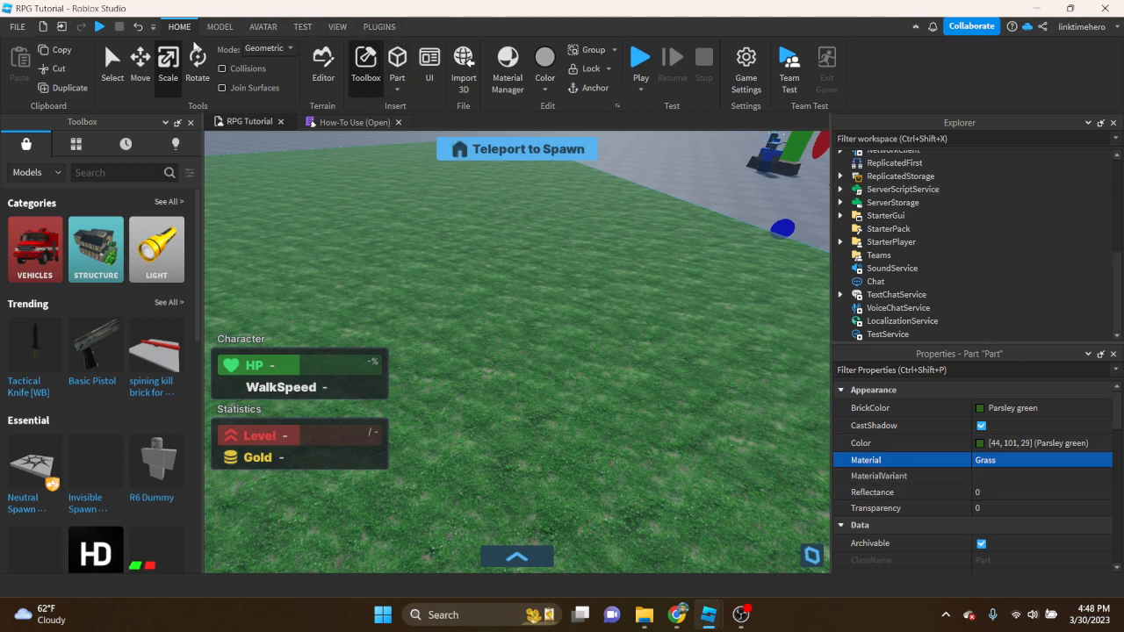
{"action": "left_click", "coordinate": [337, 26]}
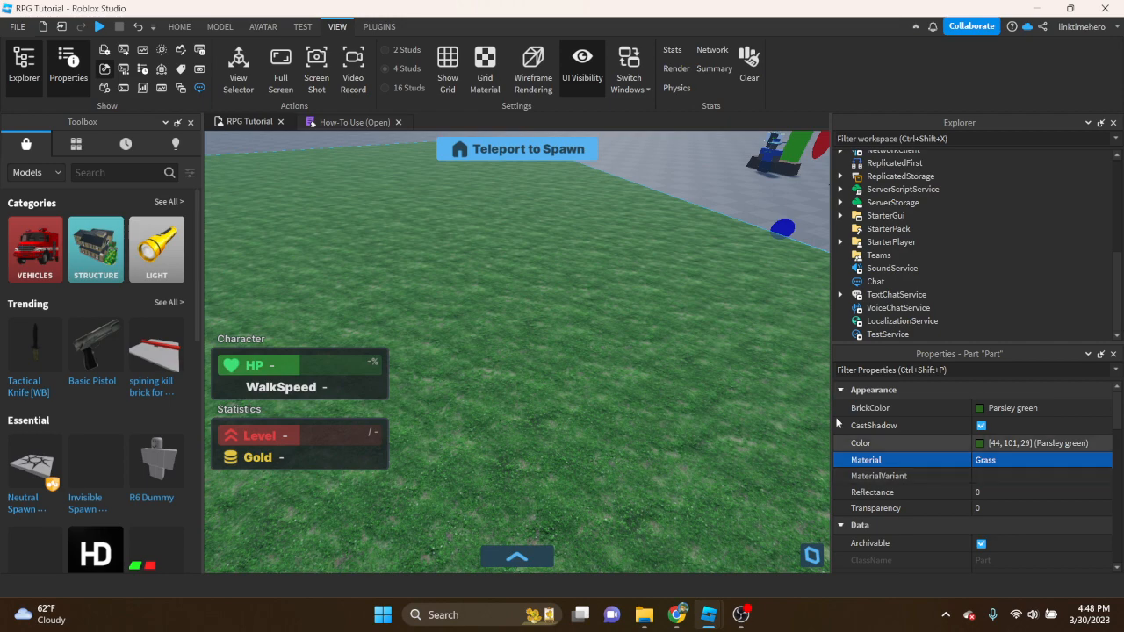
{"action": "scroll", "coordinate": [560, 309], "scroll_direction": "down", "scroll_amount": 5}
{"action": "right_click_drag", "start_coordinate": [597, 331], "coordinate": [660, 361]}
{"action": "scroll", "coordinate": [659, 360], "scroll_direction": "down", "scroll_amount": 3}
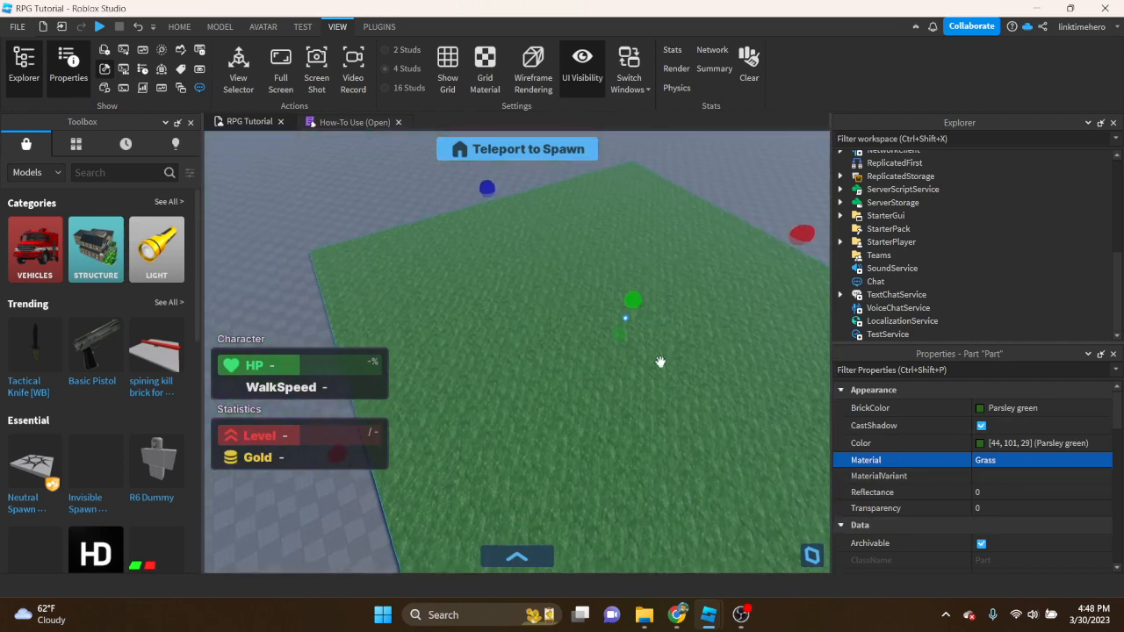
{"action": "scroll", "coordinate": [992, 460], "scroll_direction": "down", "scroll_amount": 8}
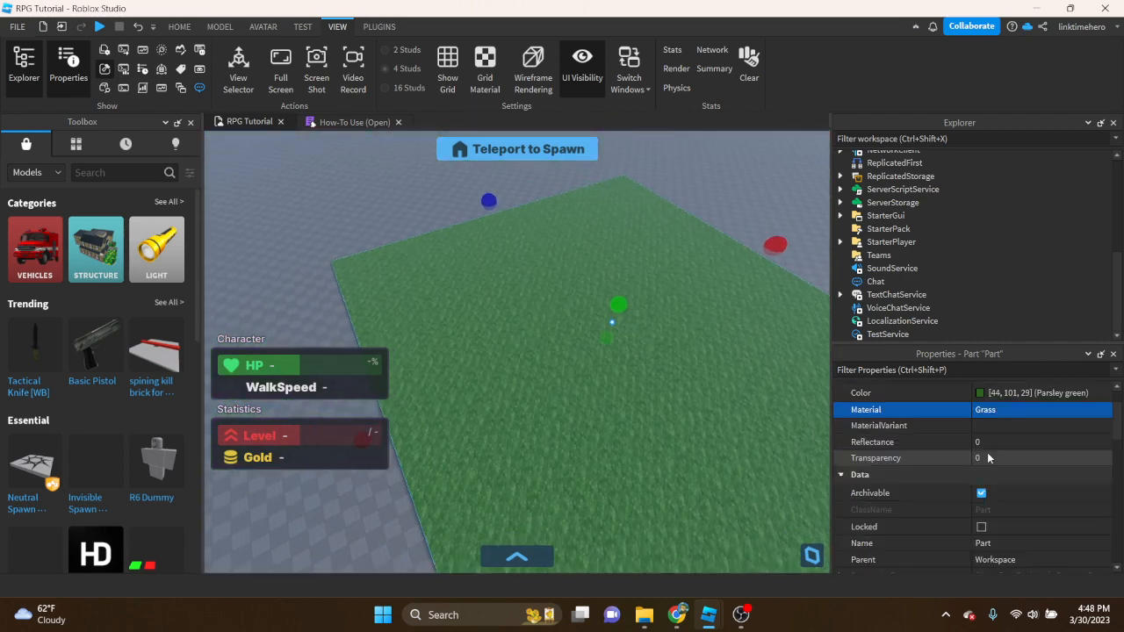
{"action": "scroll", "coordinate": [985, 448], "scroll_direction": "down", "scroll_amount": 1}
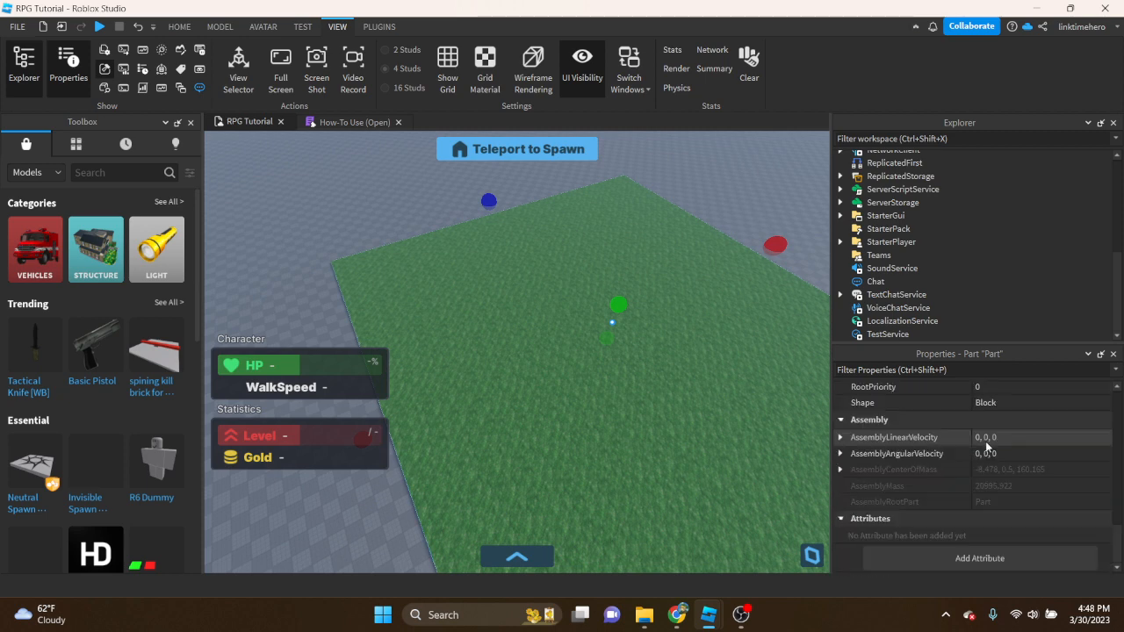
{"action": "scroll", "coordinate": [917, 303], "scroll_direction": "up", "scroll_amount": 1}
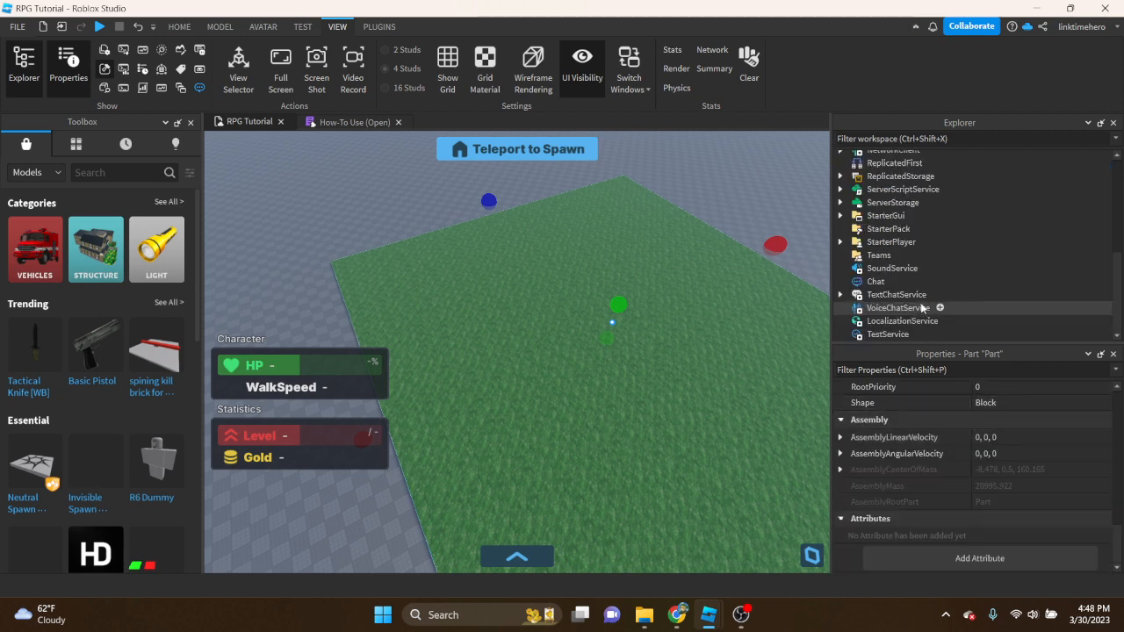
{"action": "scroll", "coordinate": [885, 250], "scroll_direction": "up", "scroll_amount": 2}
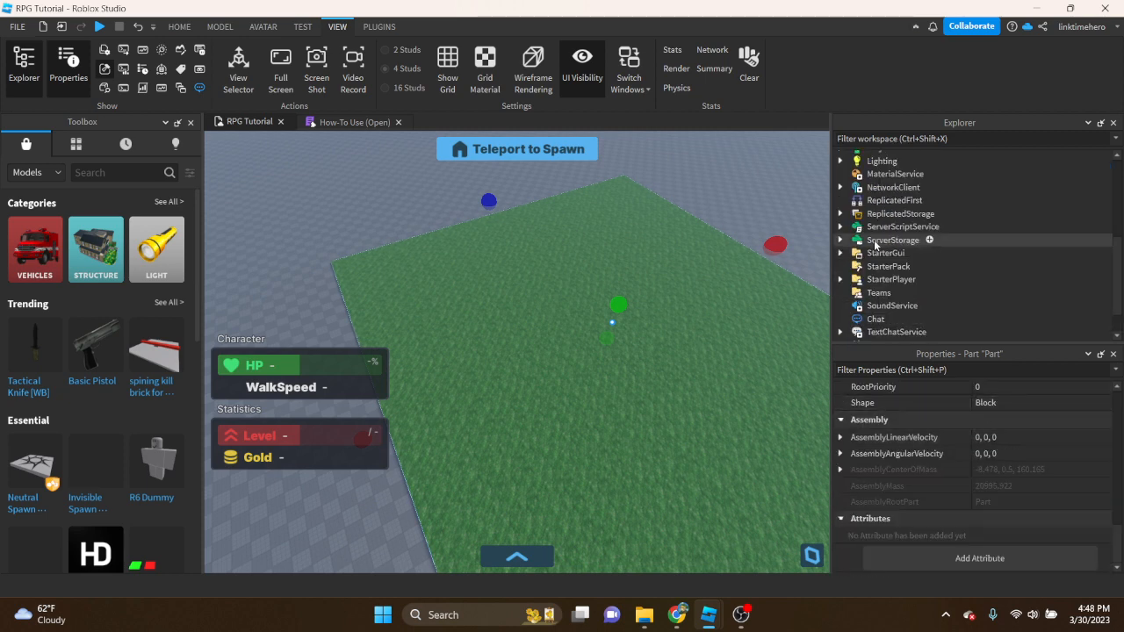
{"action": "left_click", "coordinate": [888, 173]}
{"action": "scroll", "coordinate": [878, 232], "scroll_direction": "up", "scroll_amount": 1}
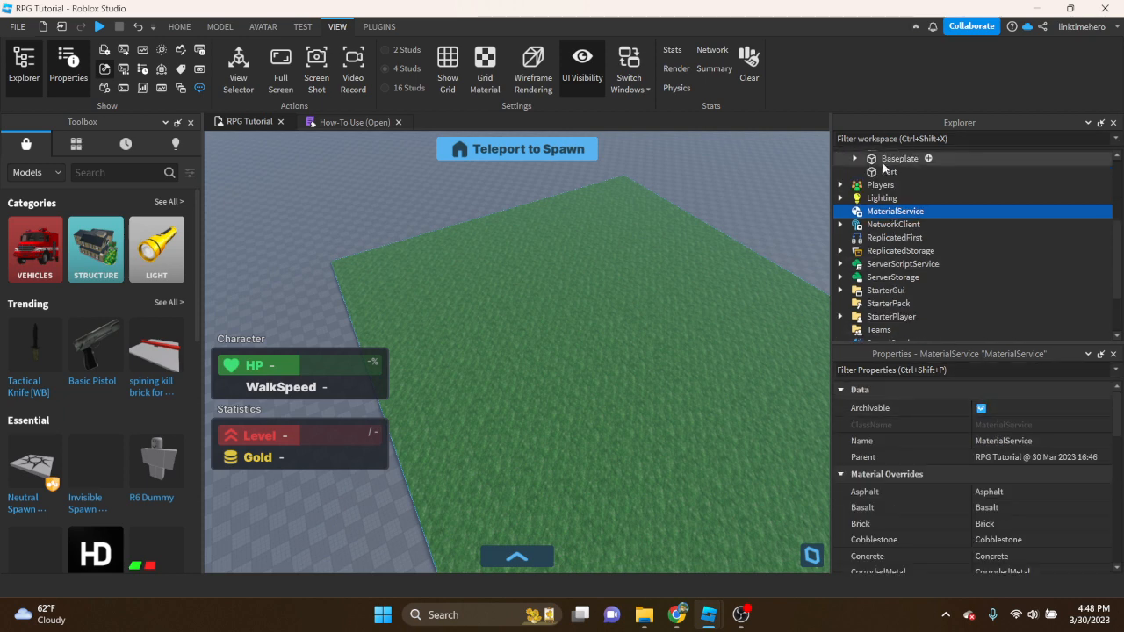
Enable Use2022Materials for MaterialService and clear the selection
{"action": "scroll", "coordinate": [889, 263], "scroll_direction": "up", "scroll_amount": 2}
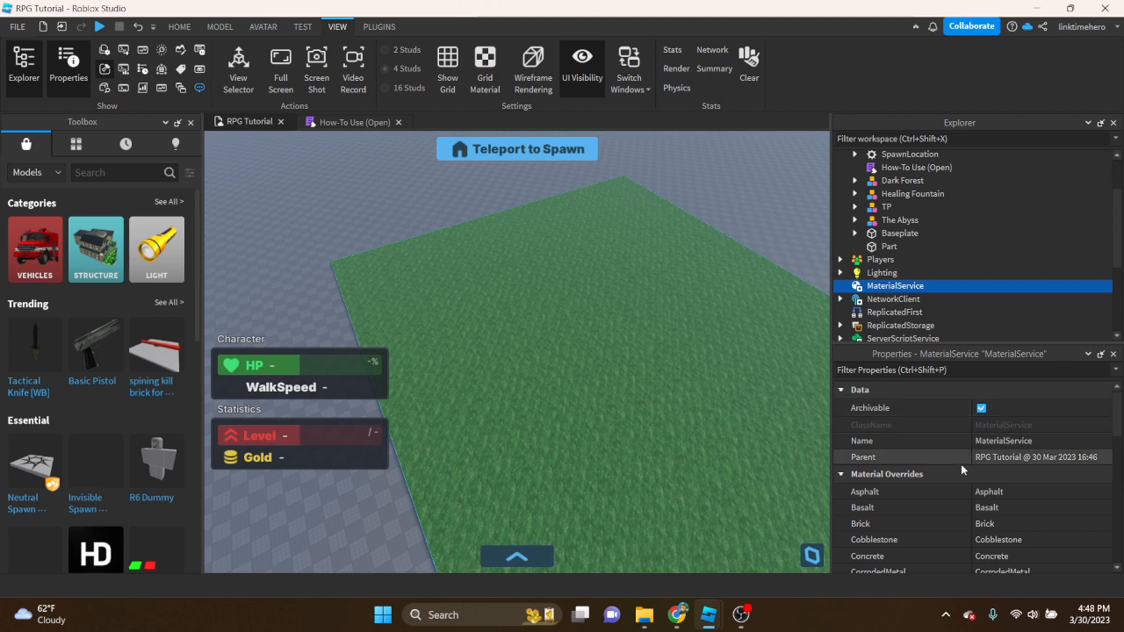
{"action": "scroll", "coordinate": [961, 463], "scroll_direction": "down", "scroll_amount": 6}
{"action": "scroll", "coordinate": [959, 463], "scroll_direction": "down", "scroll_amount": 4}
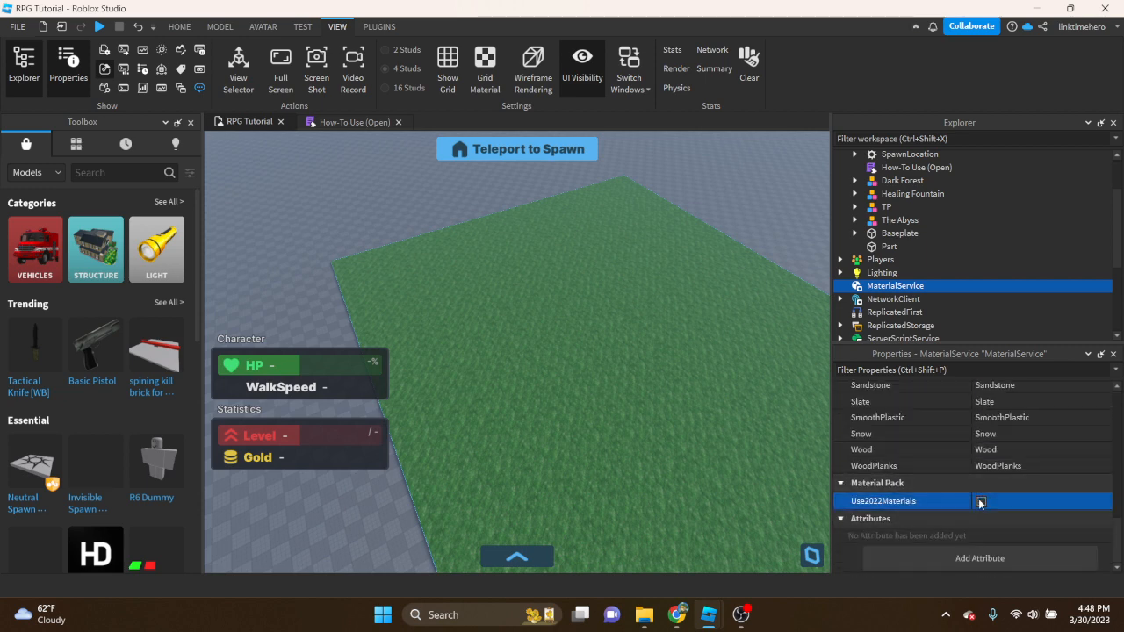
{"action": "left_click", "coordinate": [981, 501]}
{"action": "right_click_drag", "start_coordinate": [559, 343], "coordinate": [630, 259]}
{"action": "left_click", "coordinate": [622, 261]}
Examine the grass slab's updated texture up close and from a distance
{"action": "scroll", "coordinate": [630, 259], "scroll_direction": "up", "scroll_amount": 5}
{"action": "scroll", "coordinate": [636, 313], "scroll_direction": "down", "scroll_amount": 5}
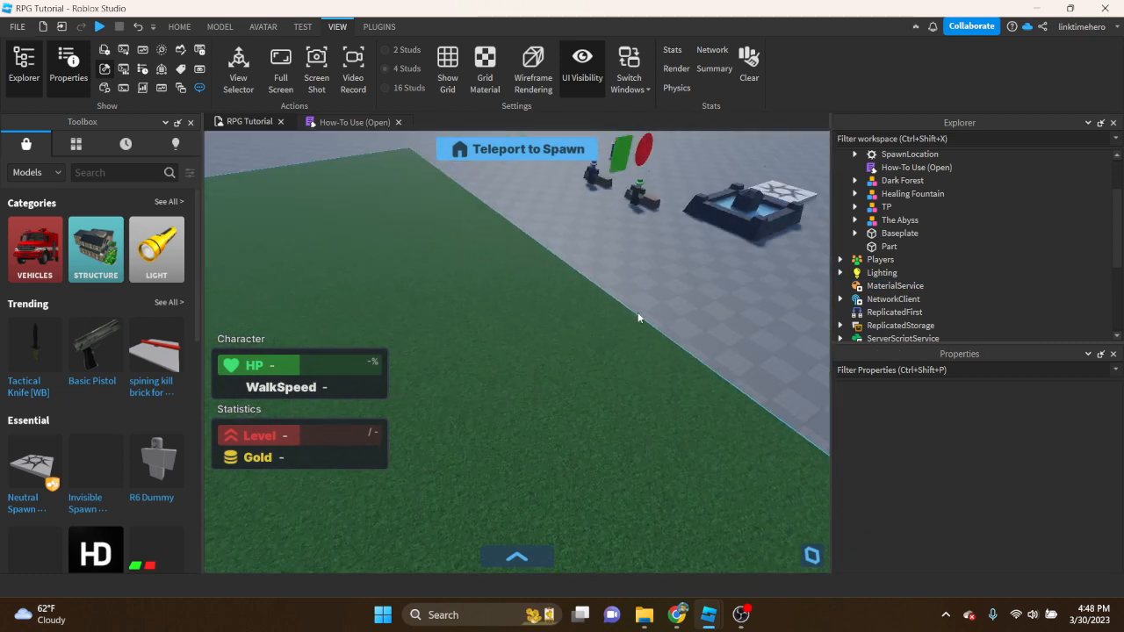
{"action": "right_click_drag", "start_coordinate": [627, 411], "coordinate": [628, 416]}
{"action": "scroll", "coordinate": [627, 410], "scroll_direction": "up", "scroll_amount": 3}
{"action": "scroll", "coordinate": [628, 416], "scroll_direction": "down", "scroll_amount": 5}
{"action": "scroll", "coordinate": [514, 311], "scroll_direction": "up", "scroll_amount": 6}
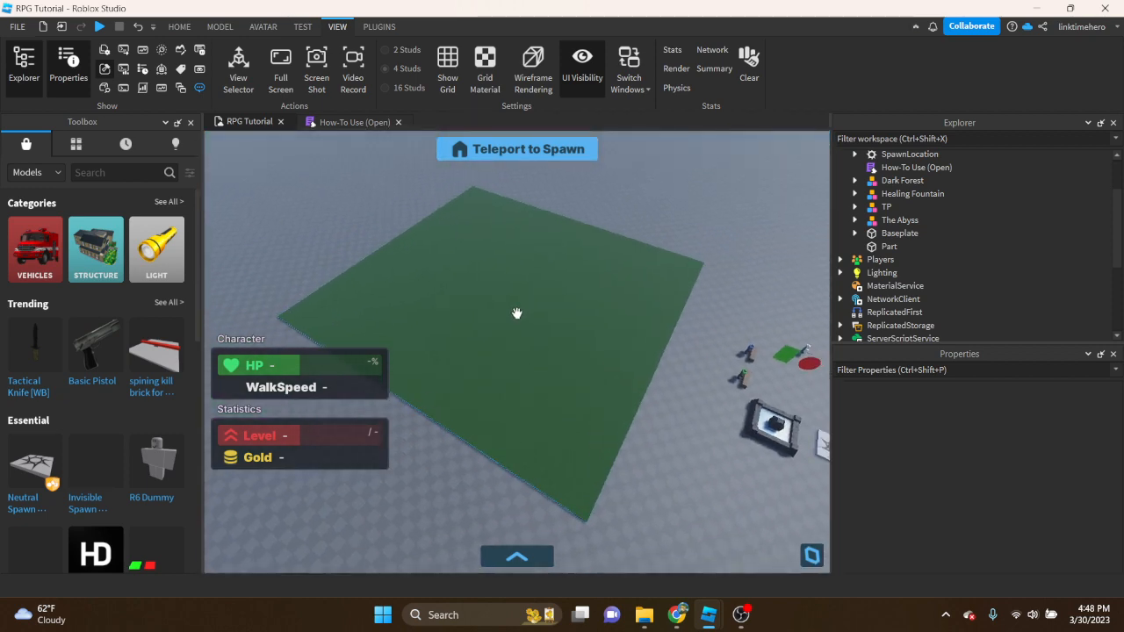
{"action": "scroll", "coordinate": [546, 369], "scroll_direction": "up", "scroll_amount": 4}
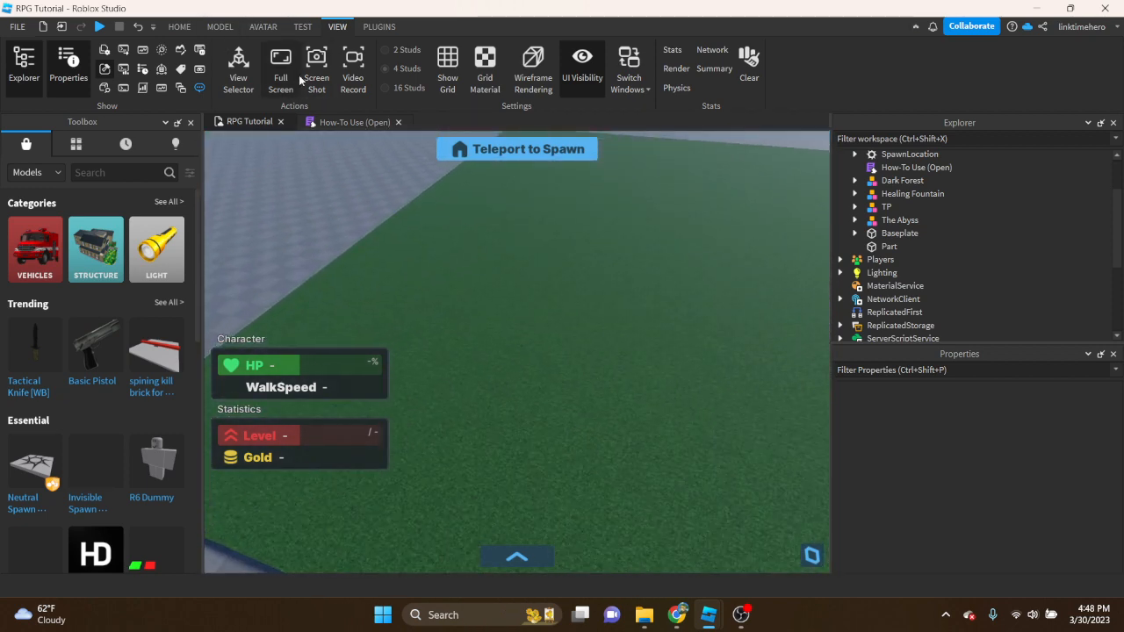
{"action": "right_click_drag", "start_coordinate": [351, 201], "coordinate": [311, 227]}
{"action": "scroll", "coordinate": [311, 227], "scroll_direction": "down", "scroll_amount": 4}
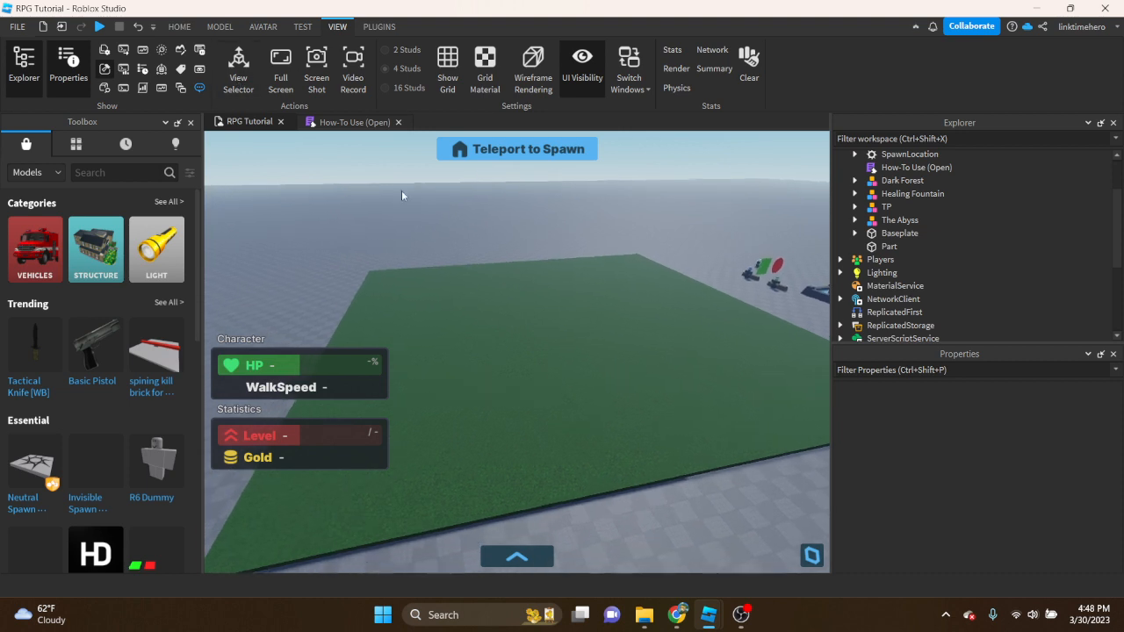
Insert a new block part on the grass slab
{"action": "left_click", "coordinate": [378, 26]}
{"action": "left_click", "coordinate": [302, 26]}
{"action": "left_click", "coordinate": [260, 28]}
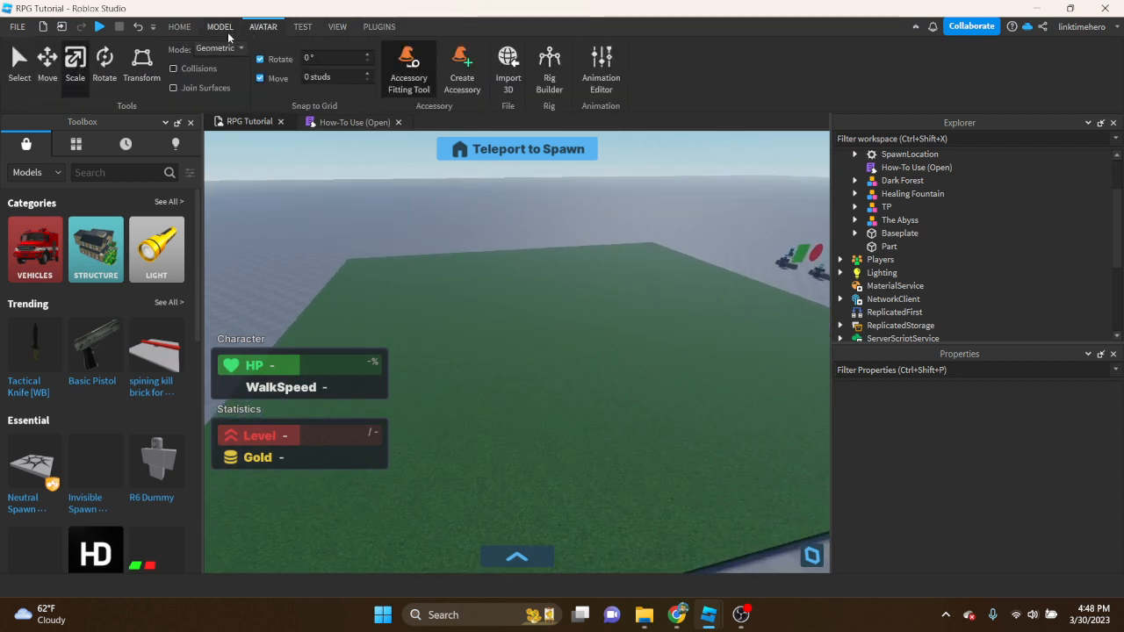
{"action": "left_click", "coordinate": [220, 28]}
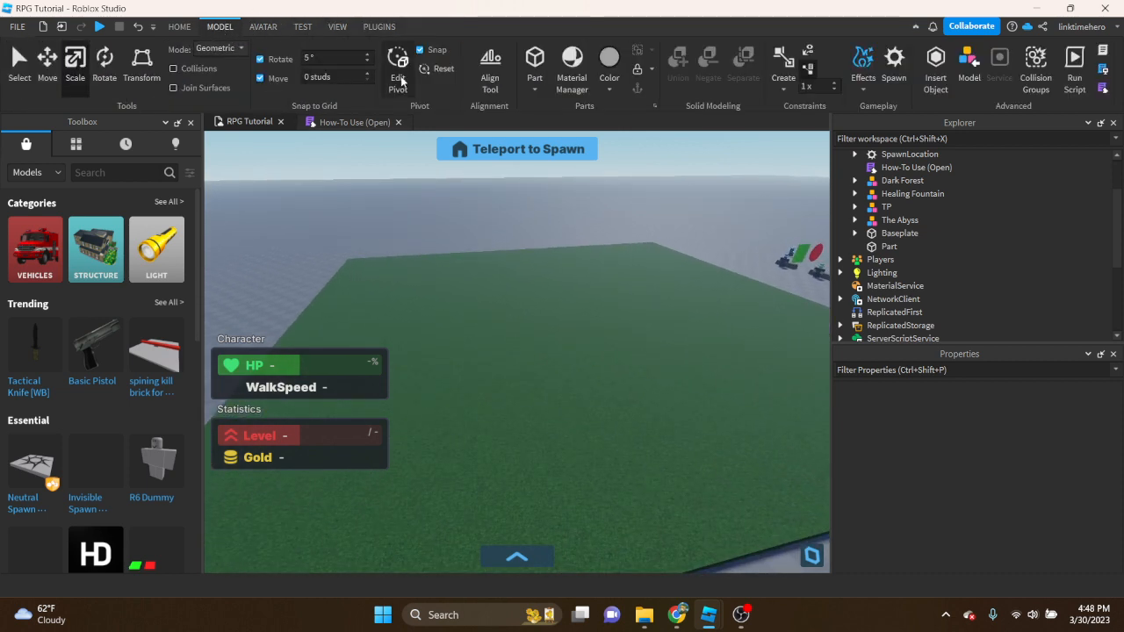
{"action": "left_click", "coordinate": [178, 27]}
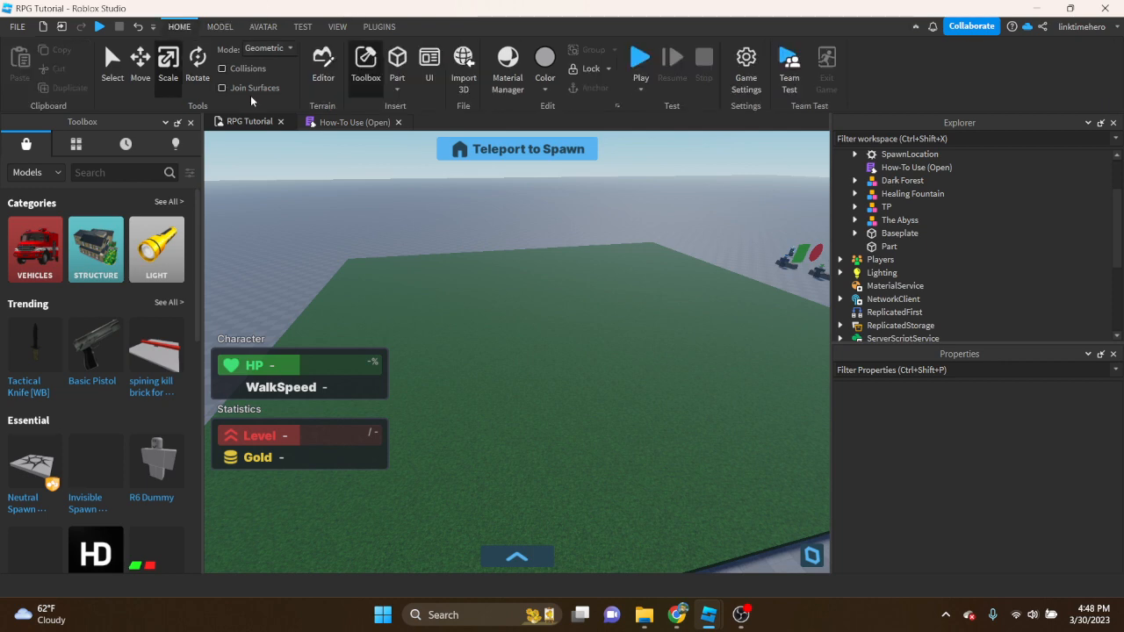
{"action": "left_click", "coordinate": [394, 61]}
{"action": "right_click_drag", "start_coordinate": [483, 258], "coordinate": [518, 286]}
{"action": "key", "text": "a"}
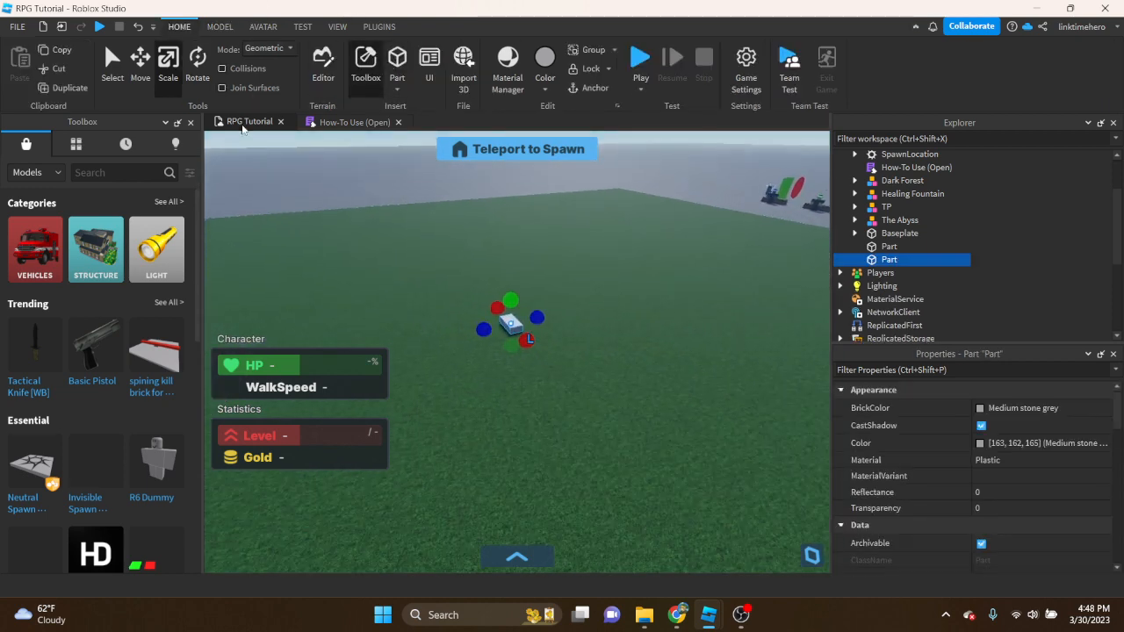
Scale the new part upward into a tall column and widen it into an upright wall piece
{"action": "left_click", "coordinate": [196, 61]}
{"action": "left_click", "coordinate": [165, 76]}
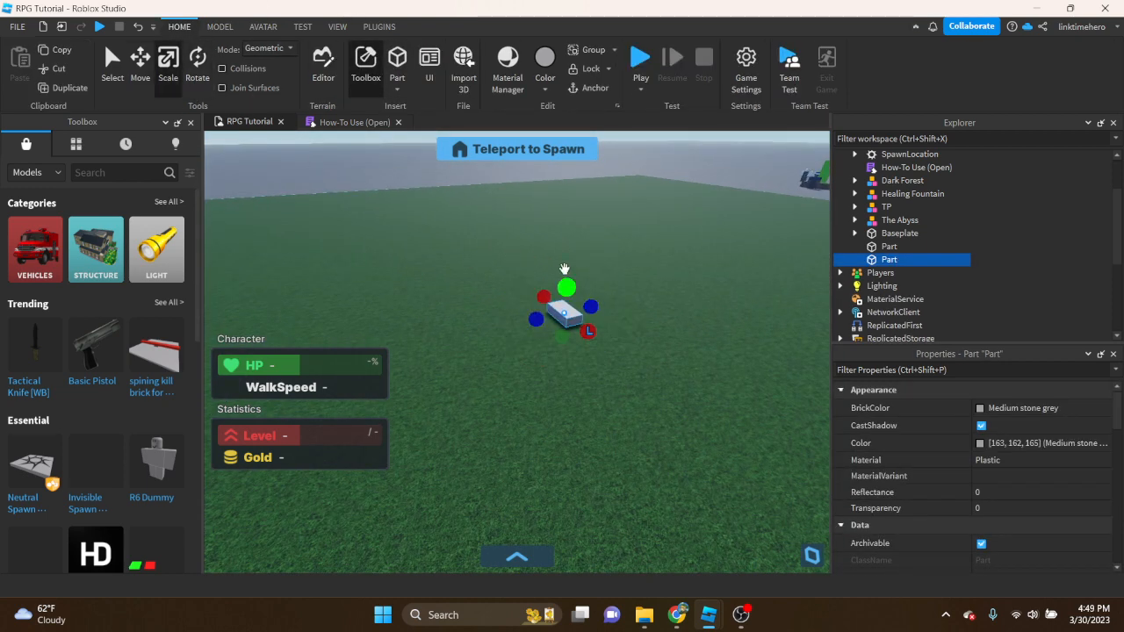
{"action": "right_click_drag", "start_coordinate": [542, 310], "coordinate": [557, 384]}
{"action": "key", "text": "d"}
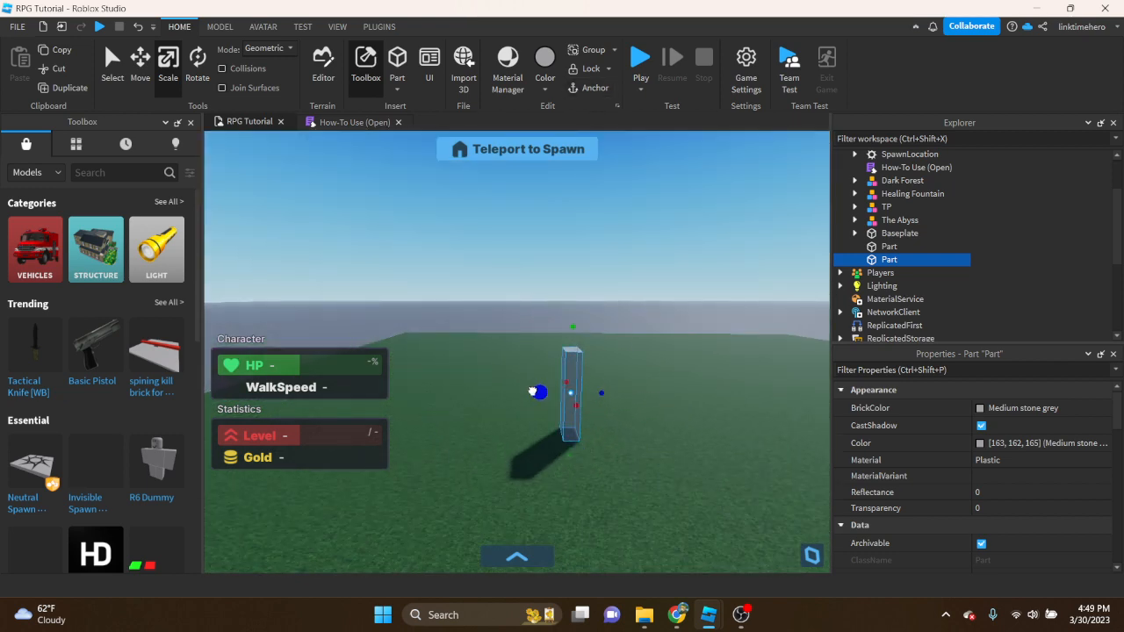
{"action": "left_click_drag", "start_coordinate": [532, 392], "coordinate": [448, 391]}
{"action": "right_click_drag", "start_coordinate": [542, 389], "coordinate": [554, 389]}
{"action": "key", "text": "w"}
{"action": "key", "text": "d"}
{"action": "key", "text": "s"}
{"action": "left_click_drag", "start_coordinate": [504, 338], "coordinate": [515, 282]}
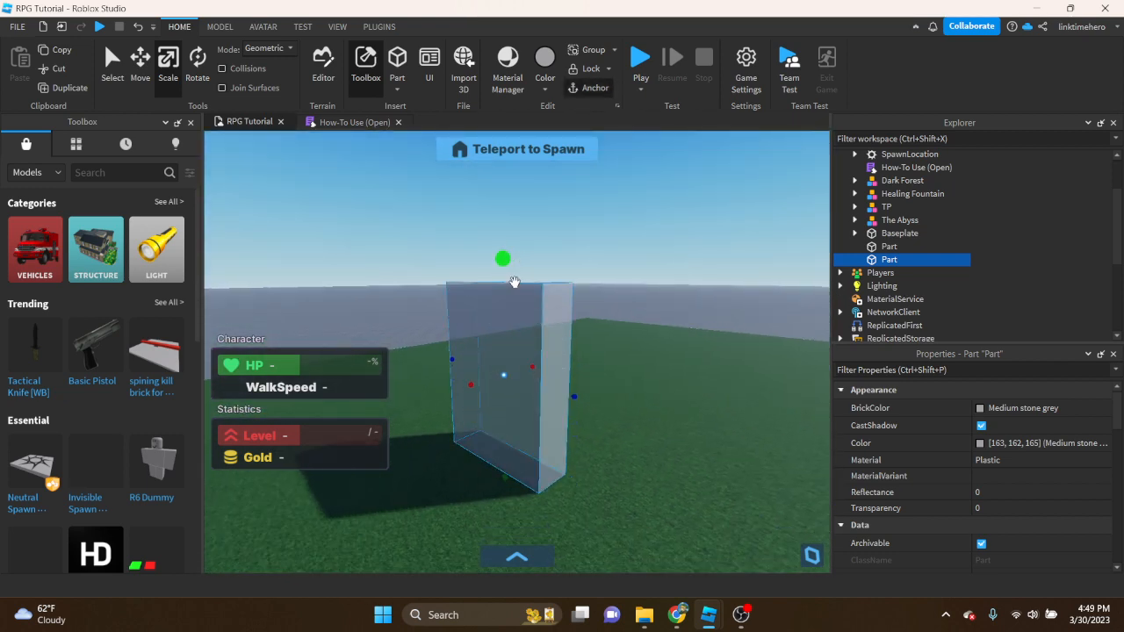
Thicken and widen the upright part into a large solid block
{"action": "left_click_drag", "start_coordinate": [465, 389], "coordinate": [382, 412]}
{"action": "key", "text": "e"}
{"action": "right_click_drag", "start_coordinate": [454, 386], "coordinate": [468, 384]}
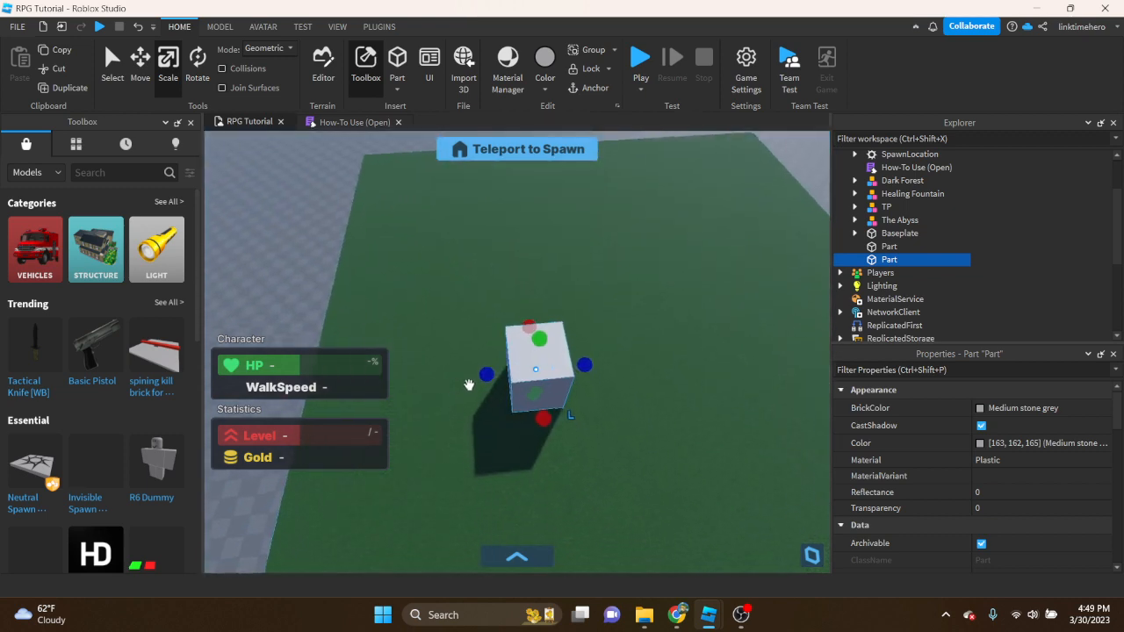
{"action": "left_click_drag", "start_coordinate": [488, 376], "coordinate": [453, 372]}
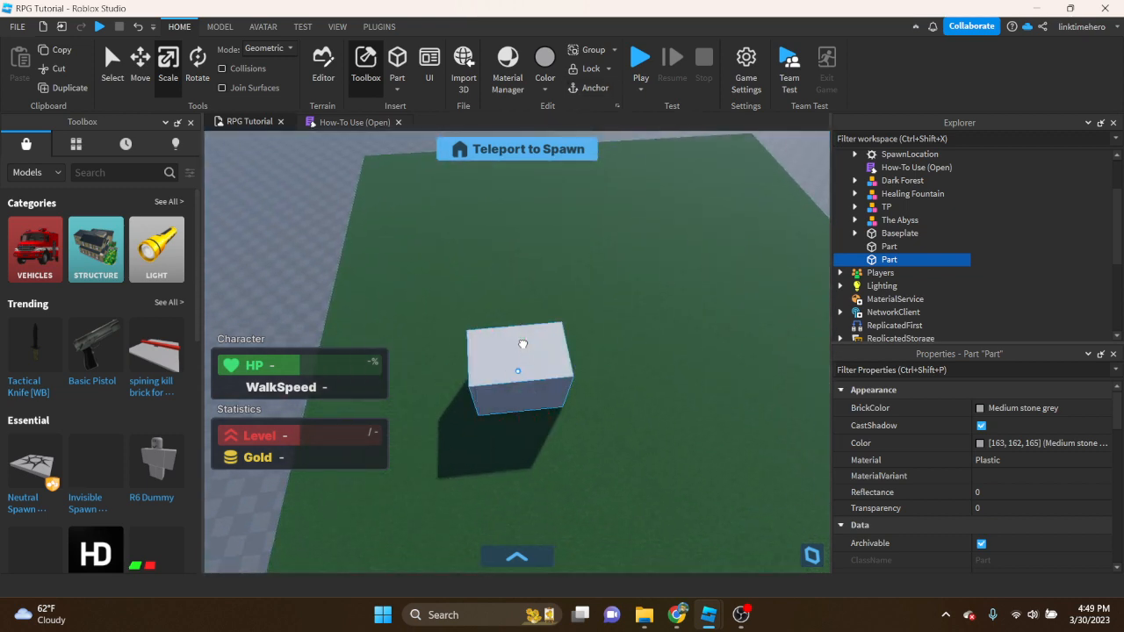
{"action": "right_click_drag", "start_coordinate": [522, 344], "coordinate": [517, 341]}
{"action": "left_click_drag", "start_coordinate": [556, 314], "coordinate": [604, 296]}
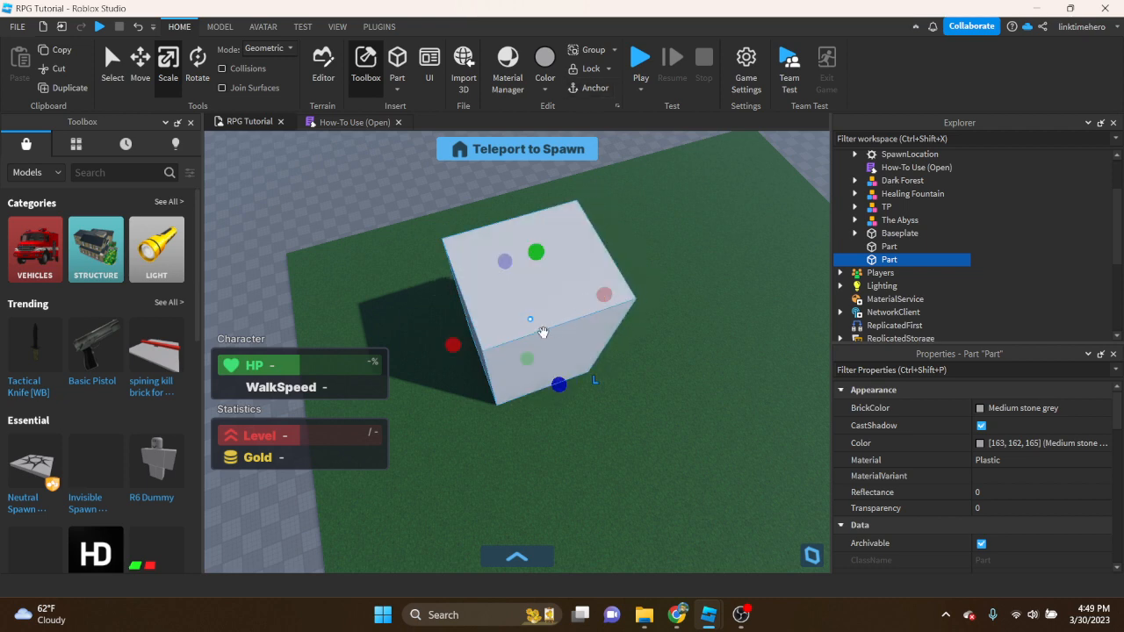
Move the block to the grass slab's corner and enlarge it to about 27 × 42 × 30 studs
{"action": "left_click_drag", "start_coordinate": [544, 332], "coordinate": [518, 346]}
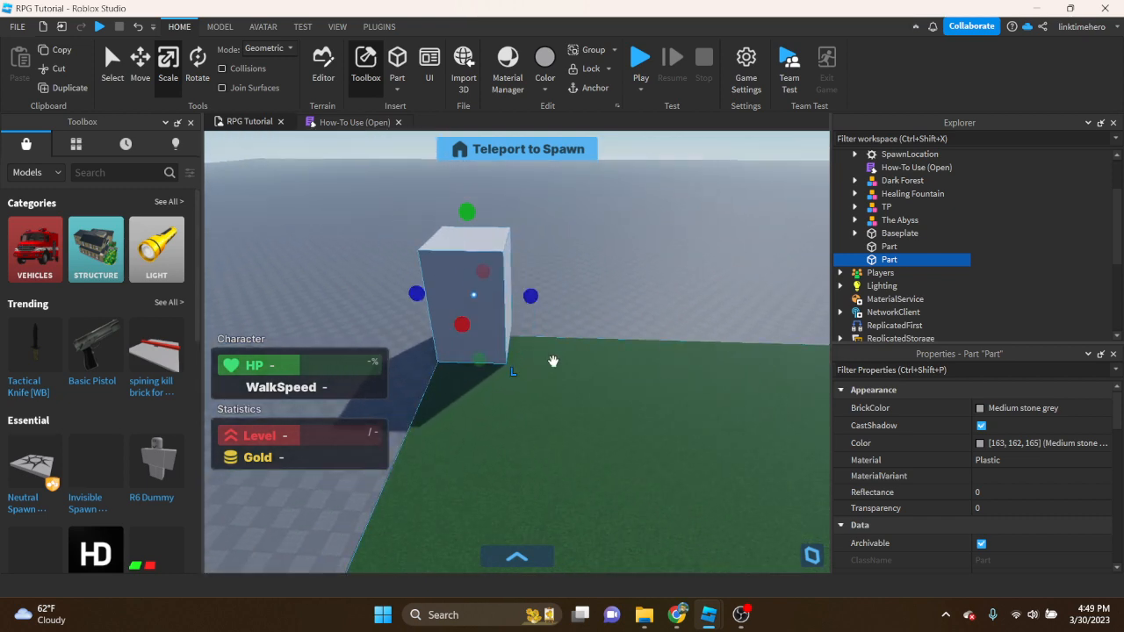
{"action": "right_click_drag", "start_coordinate": [561, 342], "coordinate": [518, 324]}
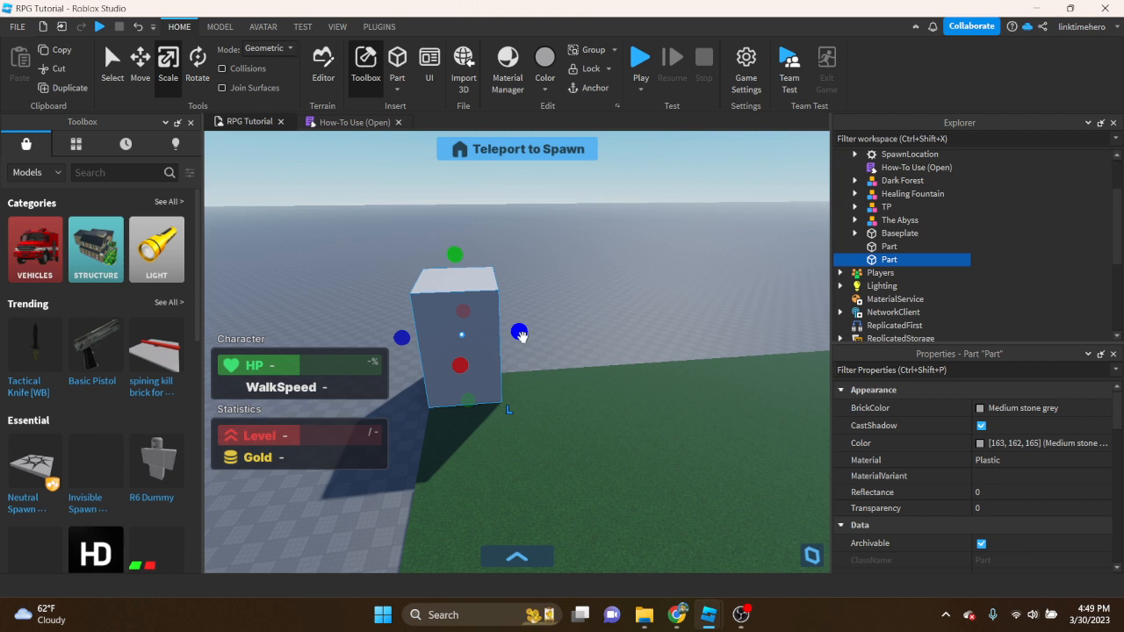
{"action": "left_click_drag", "start_coordinate": [520, 336], "coordinate": [525, 330]}
{"action": "left_click_drag", "start_coordinate": [463, 363], "coordinate": [465, 370]}
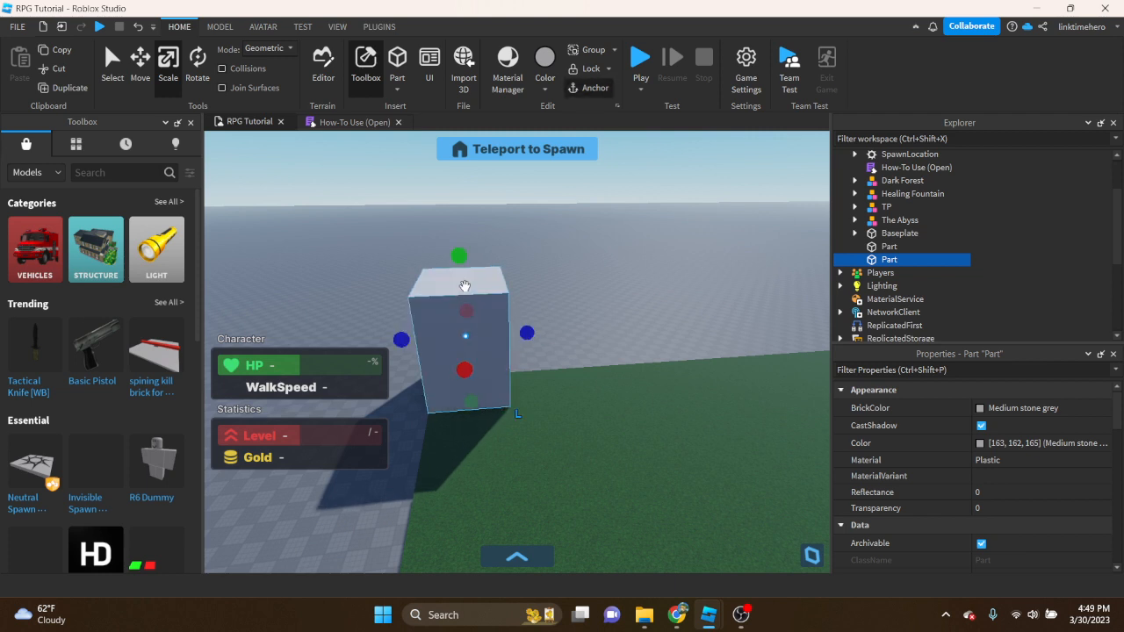
{"action": "left_click_drag", "start_coordinate": [460, 257], "coordinate": [454, 225]}
{"action": "right_click_drag", "start_coordinate": [454, 225], "coordinate": [458, 316]}
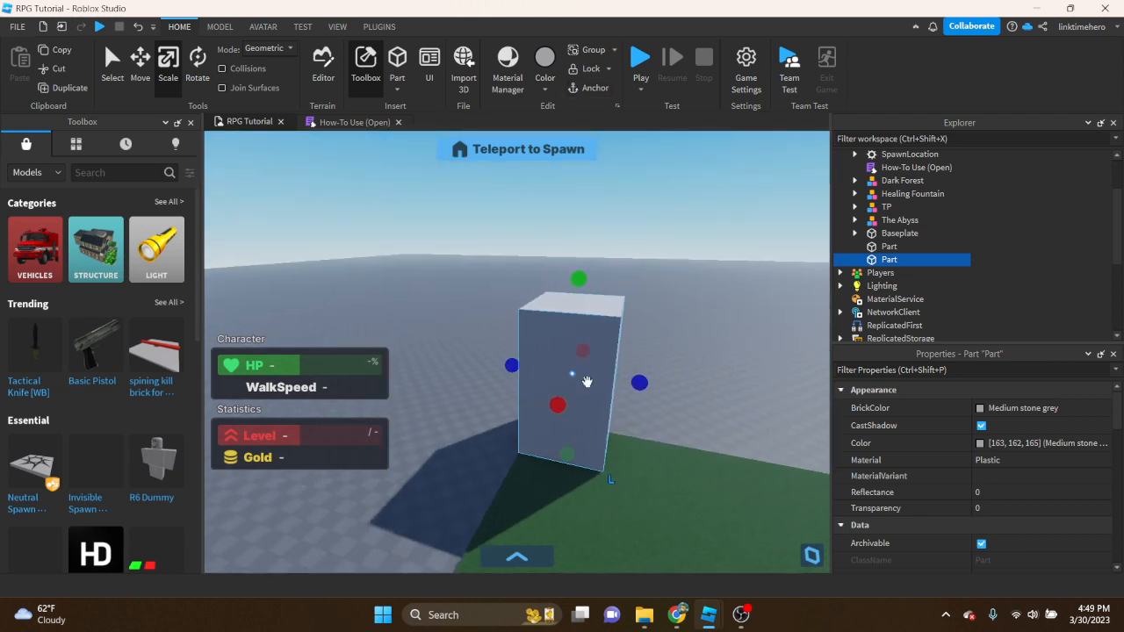
{"action": "left_click_drag", "start_coordinate": [625, 377], "coordinate": [650, 379]}
{"action": "right_click_drag", "start_coordinate": [650, 380], "coordinate": [651, 379]}
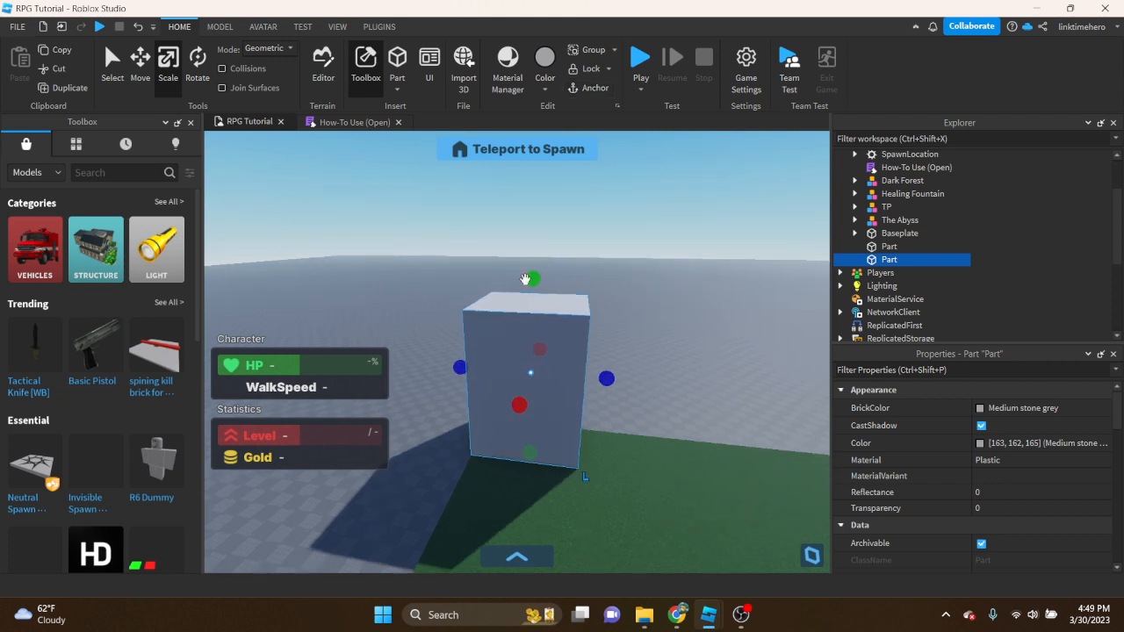
Set the corner block's BrickColor to Dark stone grey and its Material to Slate, and clear the selection
{"action": "key", "text": "ctrl+d"}
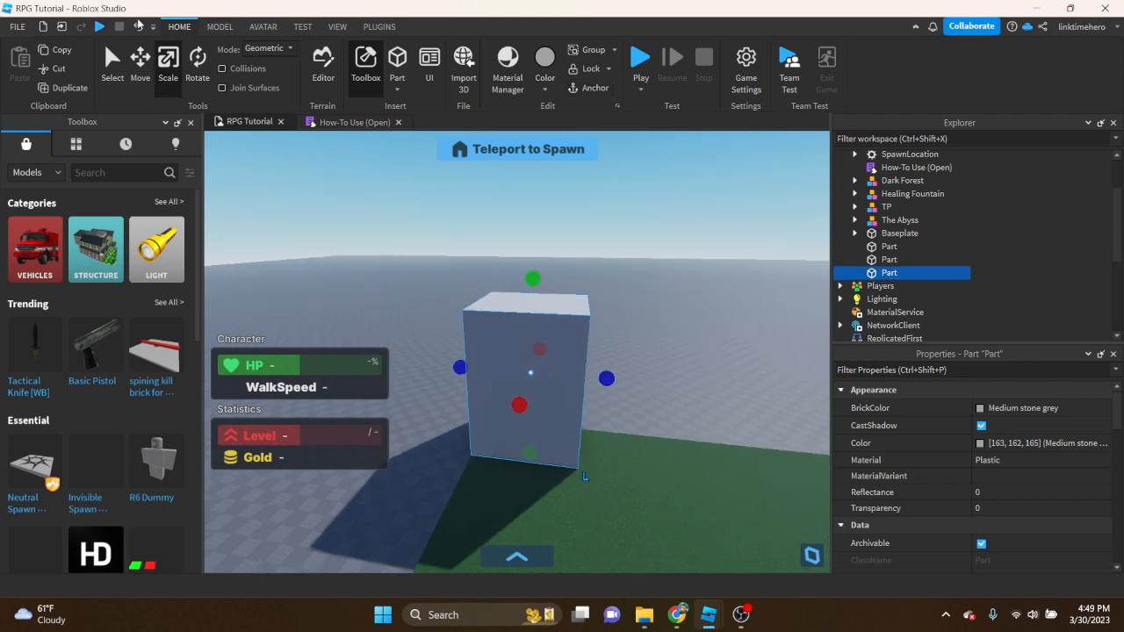
{"action": "key", "text": "Delete"}
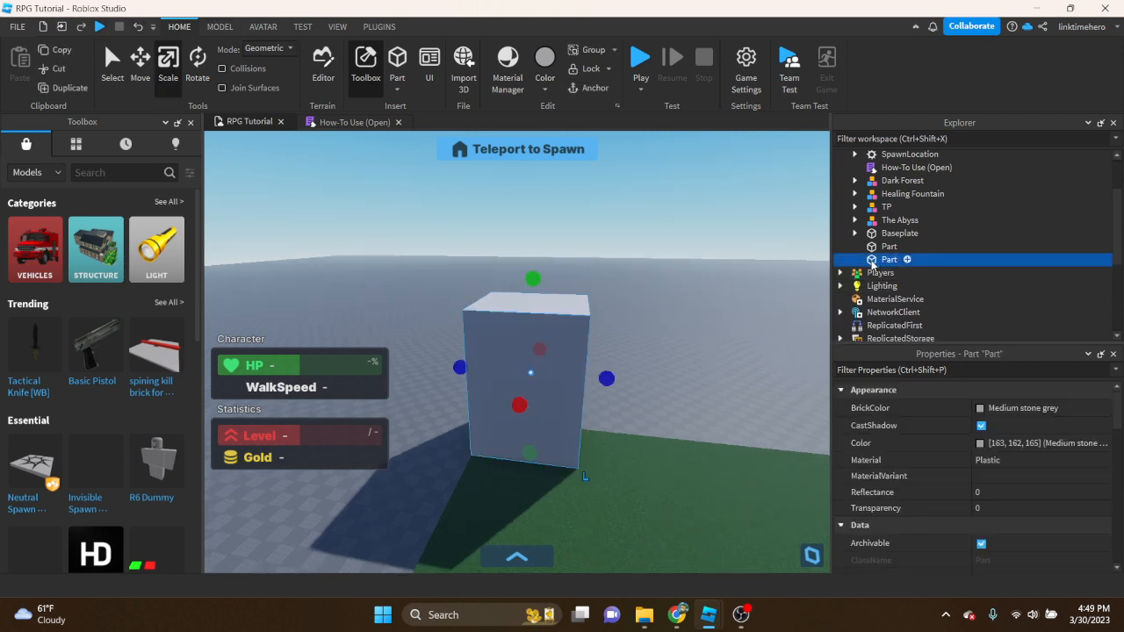
{"action": "scroll", "coordinate": [993, 487], "scroll_direction": "down", "scroll_amount": 6}
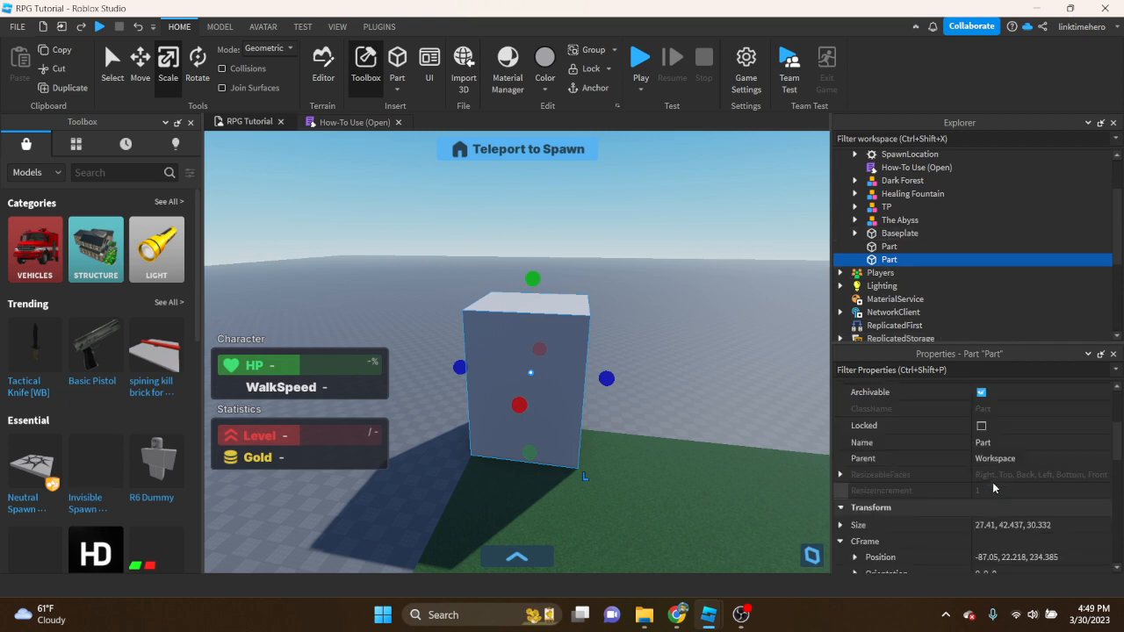
{"action": "scroll", "coordinate": [993, 487], "scroll_direction": "up", "scroll_amount": 6}
{"action": "left_click", "coordinate": [992, 421]}
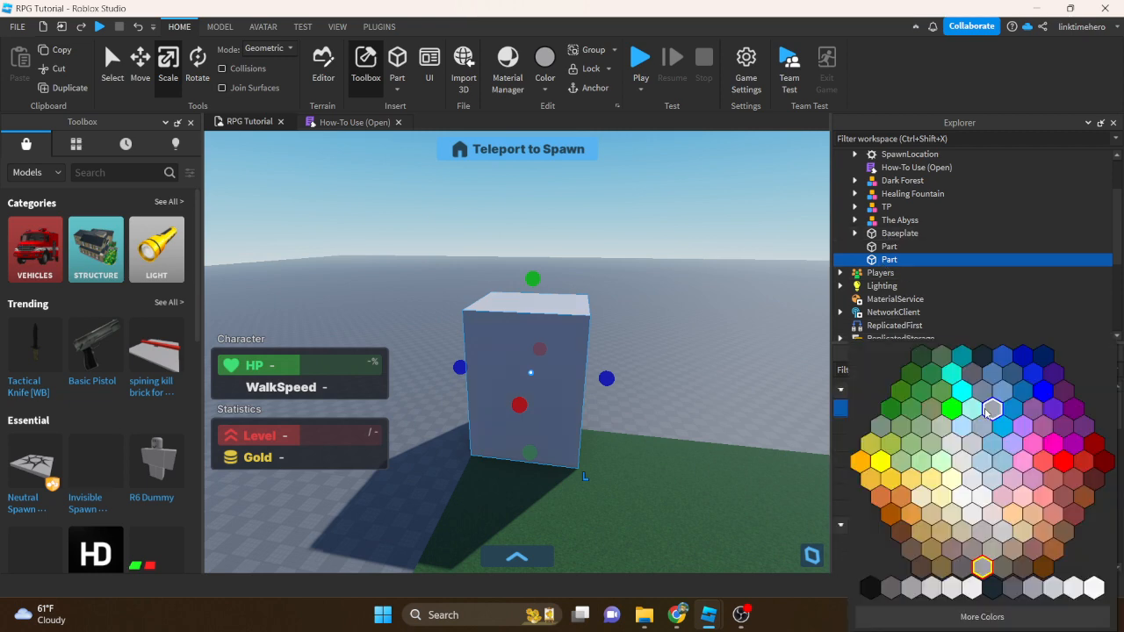
{"action": "left_click", "coordinate": [969, 567]}
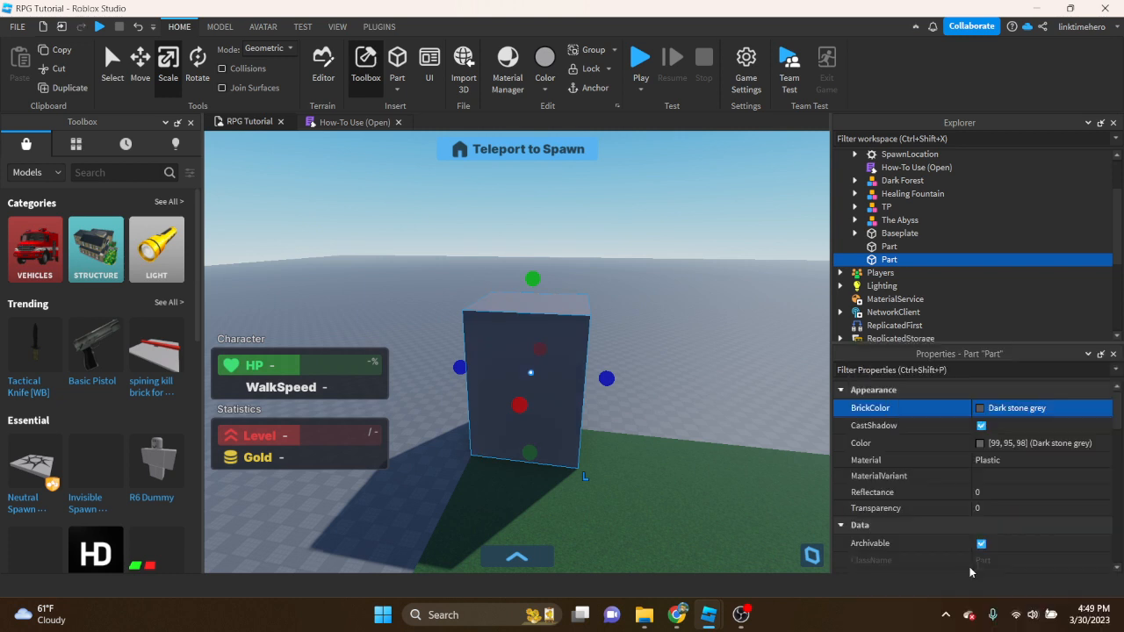
{"action": "left_click", "coordinate": [1006, 460]}
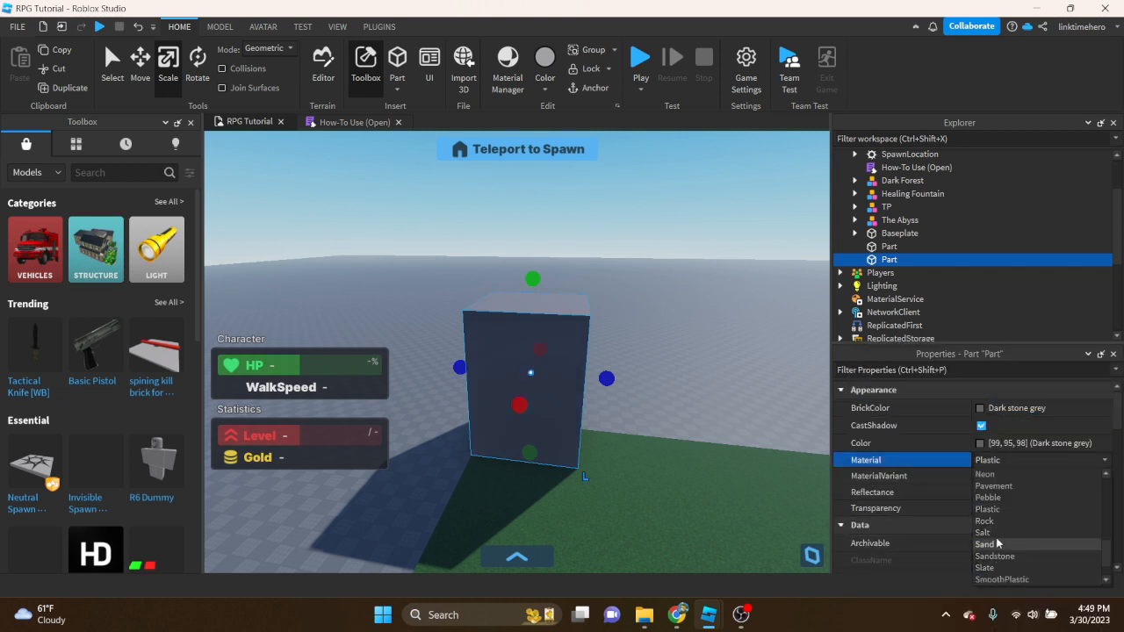
{"action": "left_click", "coordinate": [1007, 574]}
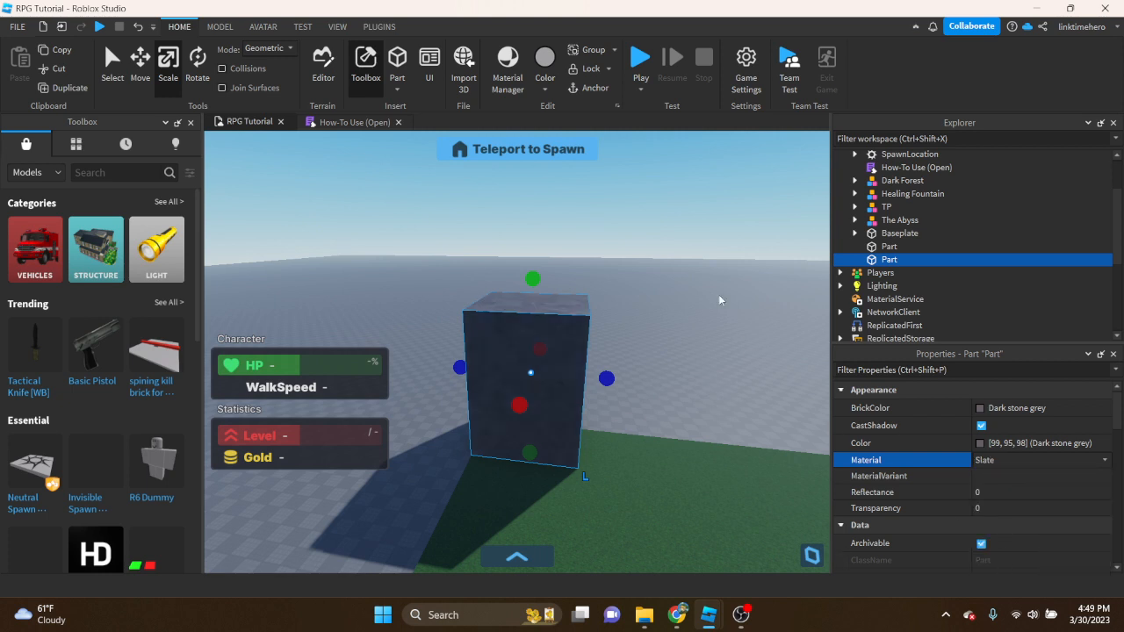
{"action": "left_click", "coordinate": [718, 294]}
Select the slate block and the grass slab together and anchor both parts
{"action": "scroll", "coordinate": [617, 287], "scroll_direction": "up", "scroll_amount": 8}
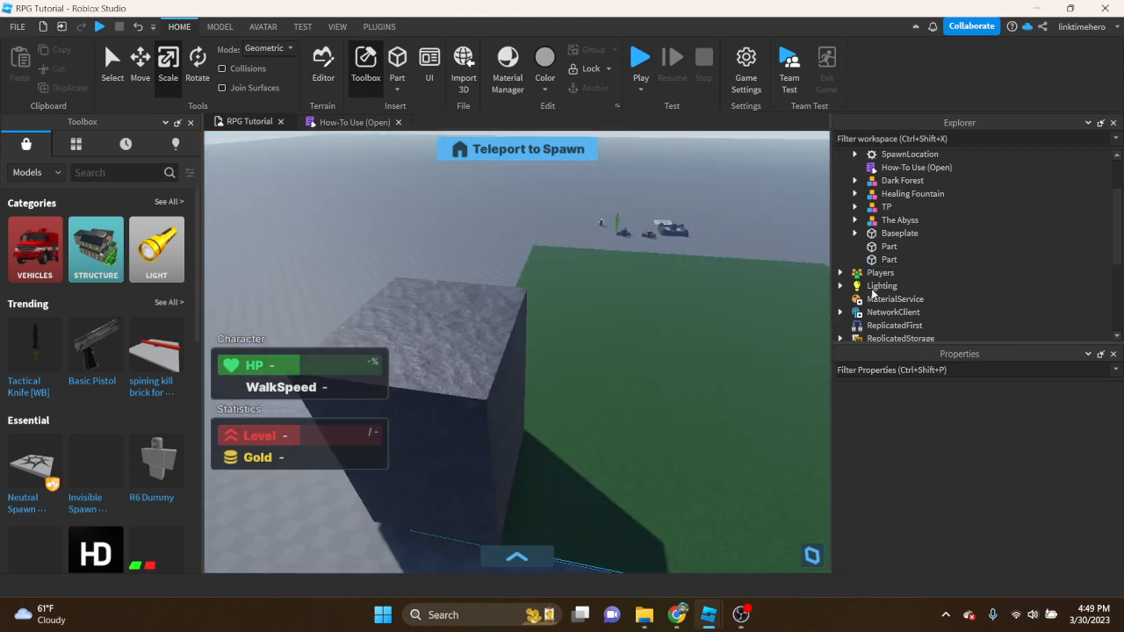
{"action": "key", "text": "a"}
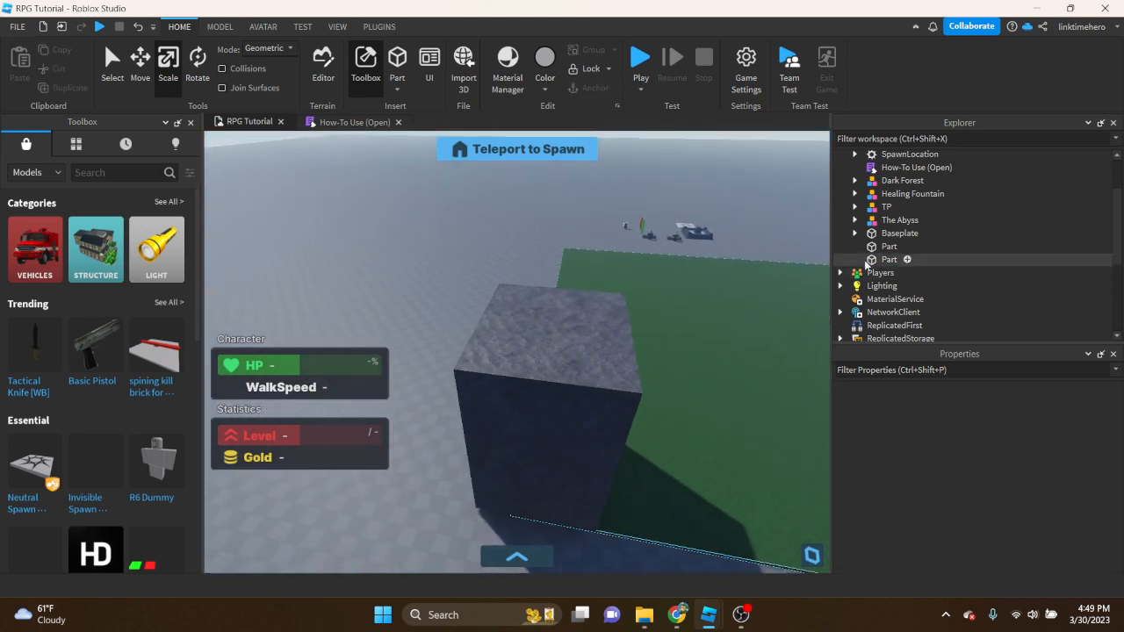
{"action": "left_click", "coordinate": [877, 261]}
{"action": "left_click", "coordinate": [882, 248], "text": "ctrl"}
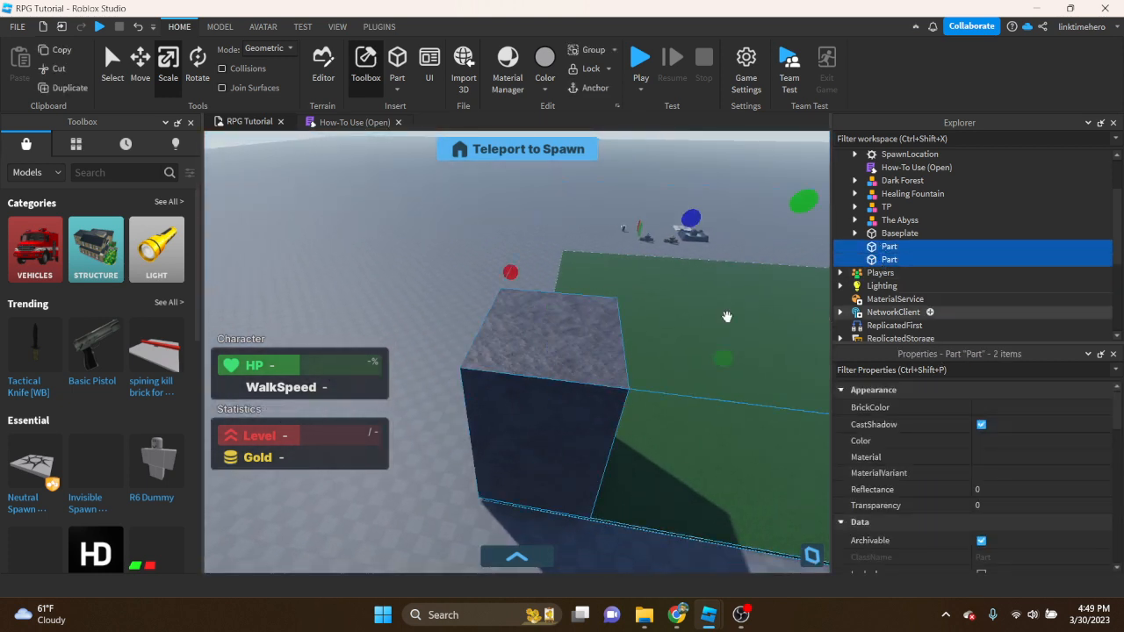
{"action": "key", "text": "w"}
{"action": "right_click_drag", "start_coordinate": [567, 296], "coordinate": [566, 296]}
{"action": "key", "text": "s"}
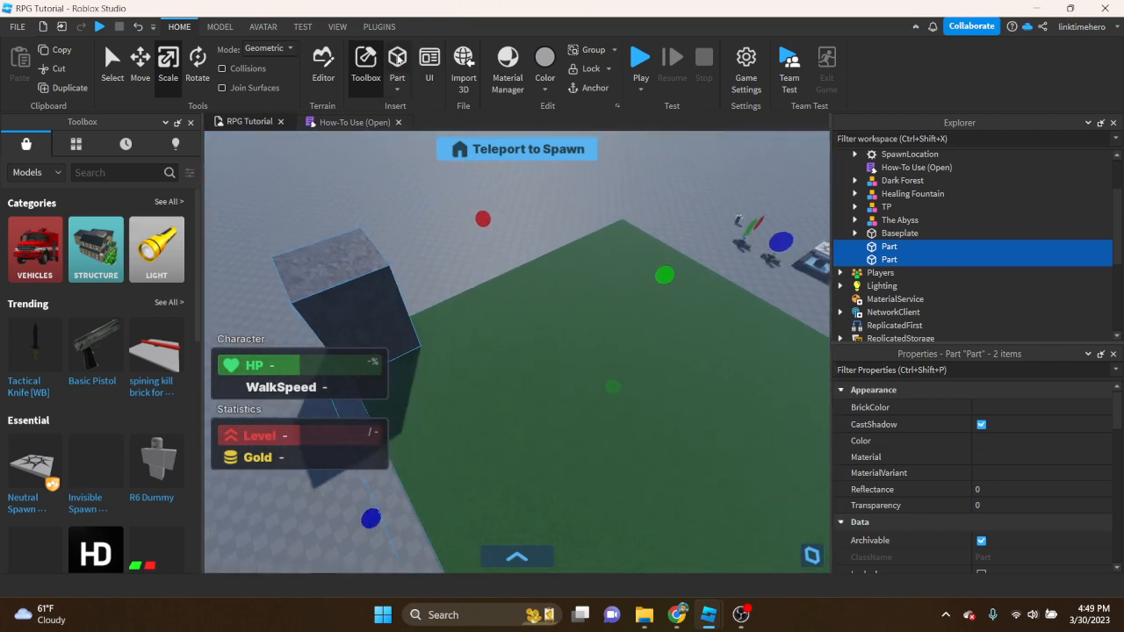
{"action": "scroll", "coordinate": [959, 433], "scroll_direction": "down", "scroll_amount": 6}
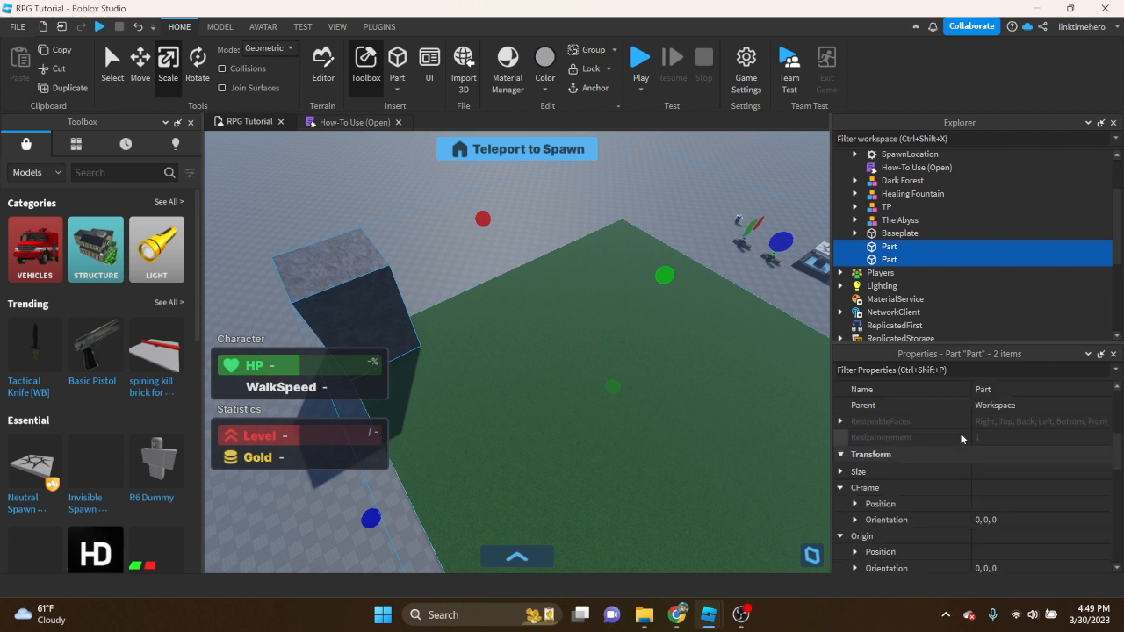
{"action": "scroll", "coordinate": [959, 436], "scroll_direction": "down", "scroll_amount": 4}
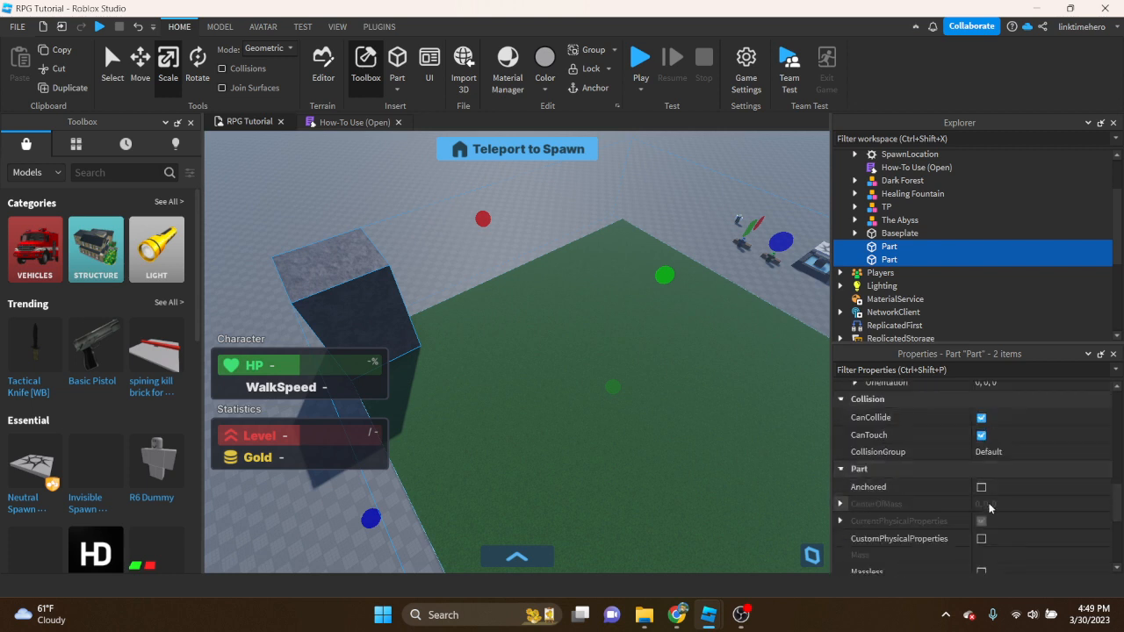
Select only the slate block at the slab's corner and duplicate it
{"action": "right_click_drag", "start_coordinate": [438, 265], "coordinate": [439, 266]}
{"action": "left_click", "coordinate": [451, 290]}
{"action": "right_click_drag", "start_coordinate": [539, 407], "coordinate": [538, 406]}
{"action": "left_click", "coordinate": [526, 330]}
{"action": "key", "text": "ctrl+d"}
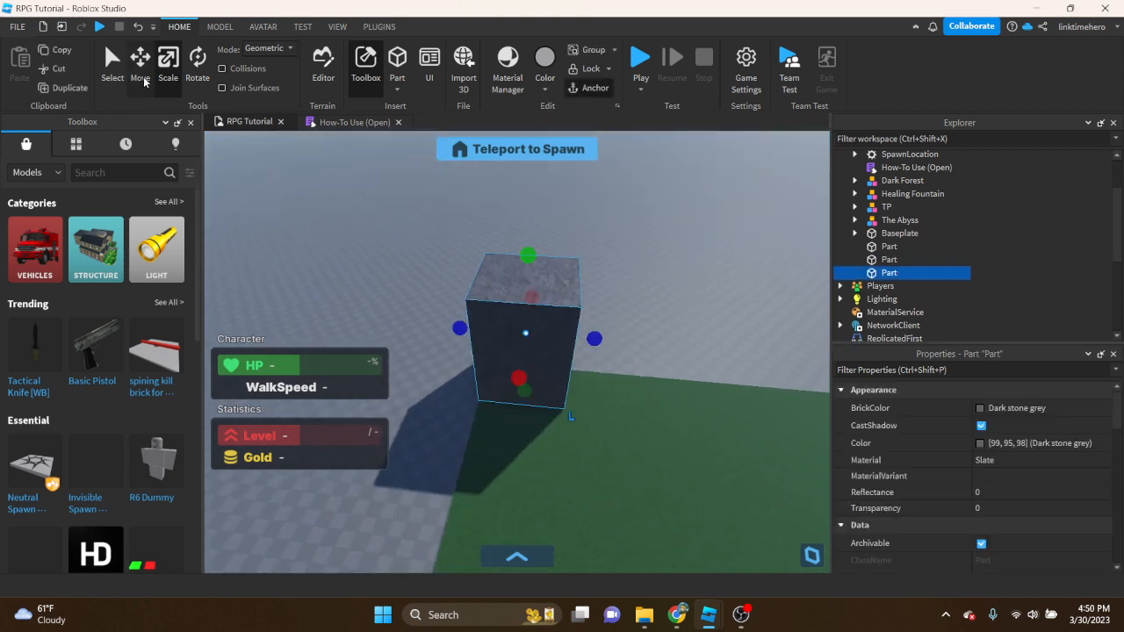
Move the duplicated slate block along the grass slab's edge beside the corner block, slightly offset from it
{"action": "left_click_drag", "start_coordinate": [608, 341], "coordinate": [677, 354]}
{"action": "right_click_drag", "start_coordinate": [677, 354], "coordinate": [677, 354]}
{"action": "key", "text": "w"}
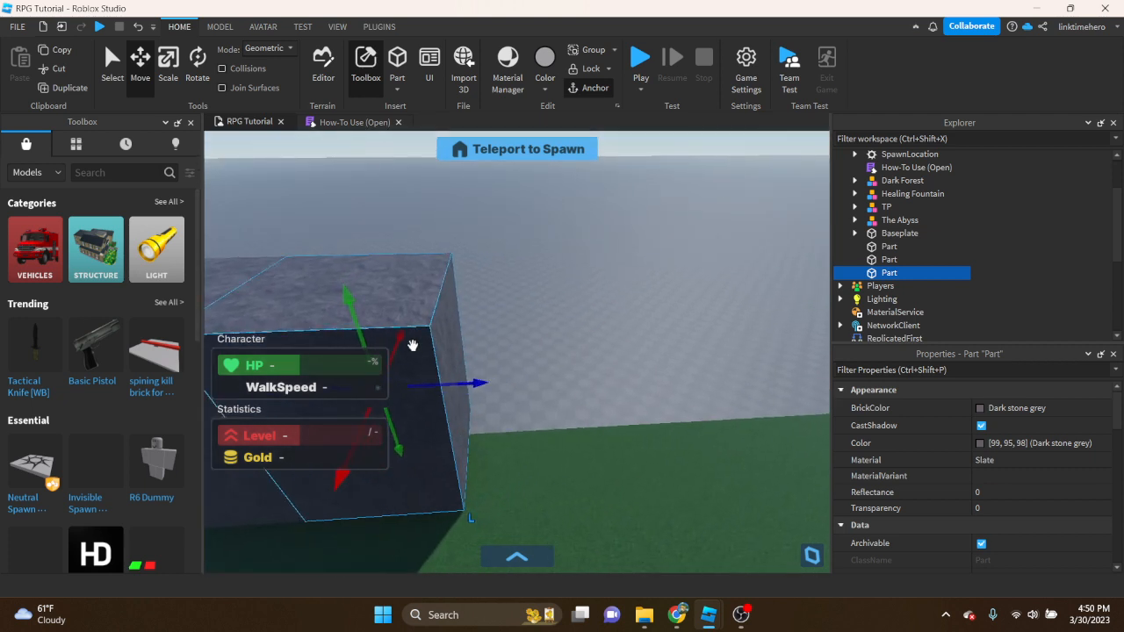
{"action": "left_click_drag", "start_coordinate": [399, 332], "coordinate": [412, 317]}
{"action": "key", "text": "s"}
{"action": "right_click_drag", "start_coordinate": [412, 317], "coordinate": [412, 316]}
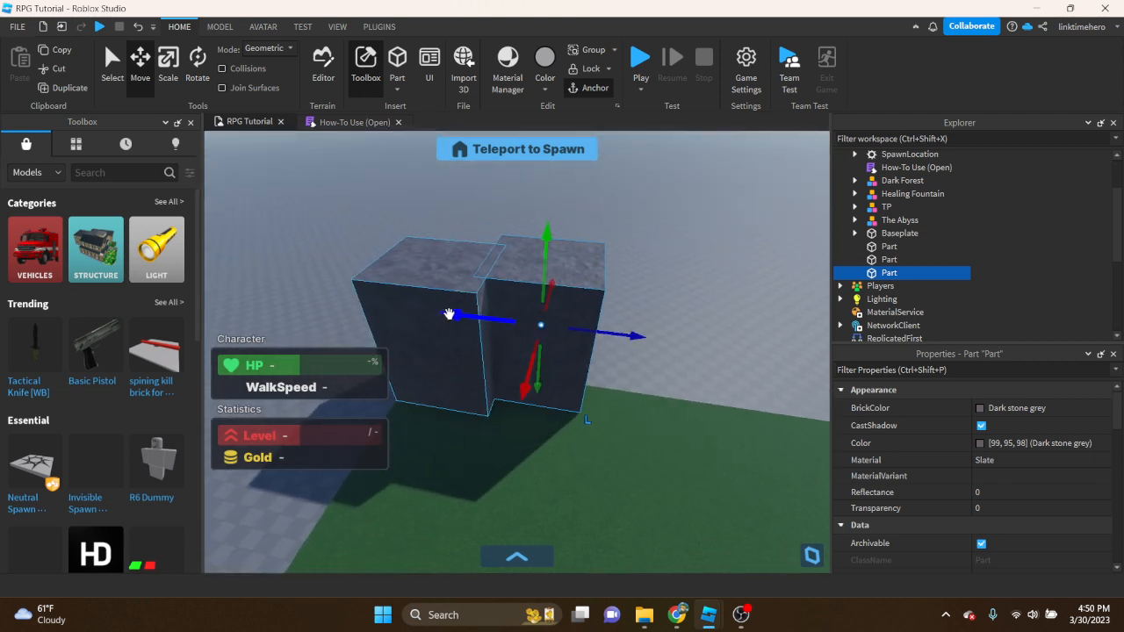
{"action": "left_click_drag", "start_coordinate": [531, 364], "coordinate": [526, 362]}
Duplicate the second slate block and place the copy third in the row along the slab's edge, slightly staggered
{"action": "key", "text": "ctrl+d"}
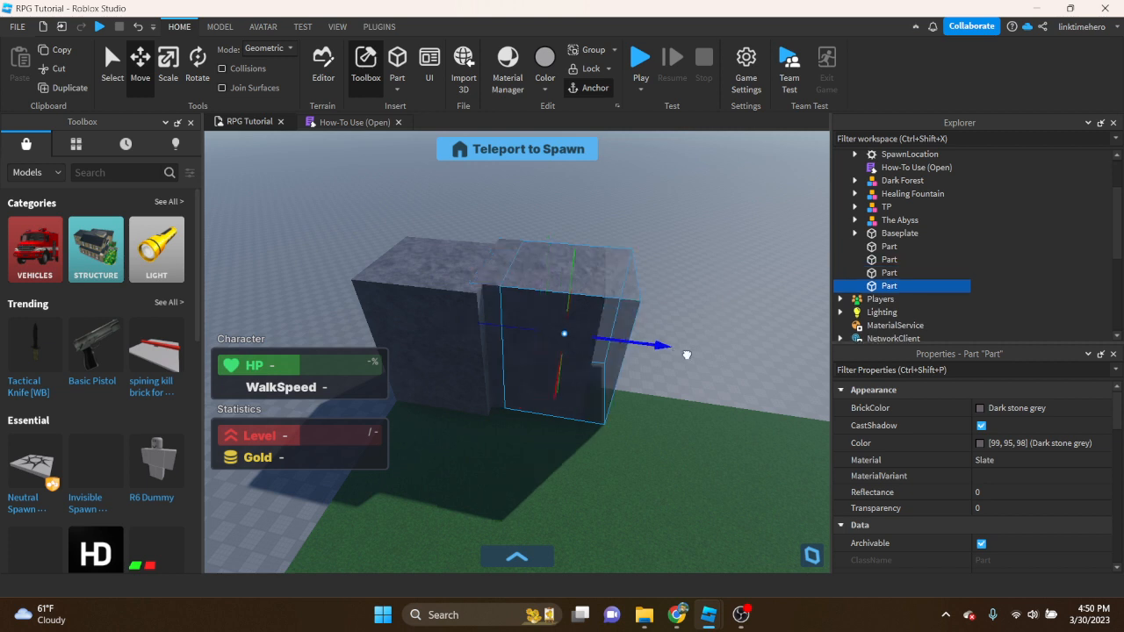
{"action": "left_click_drag", "start_coordinate": [604, 342], "coordinate": [692, 355]}
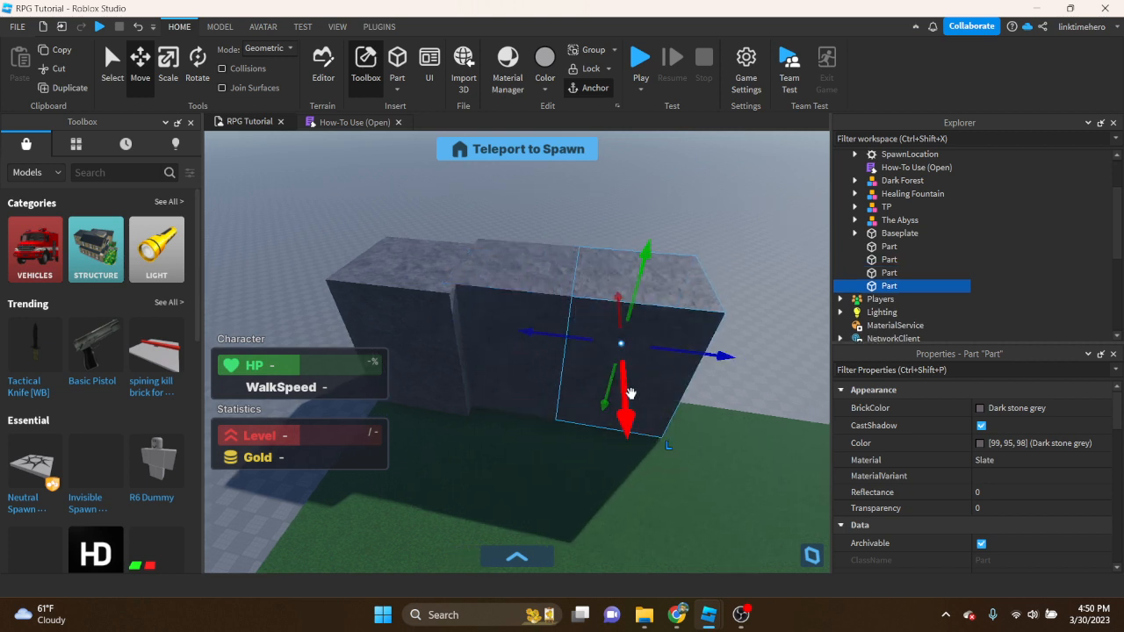
{"action": "left_click_drag", "start_coordinate": [630, 393], "coordinate": [628, 403]}
{"action": "right_click_drag", "start_coordinate": [627, 402], "coordinate": [629, 384]}
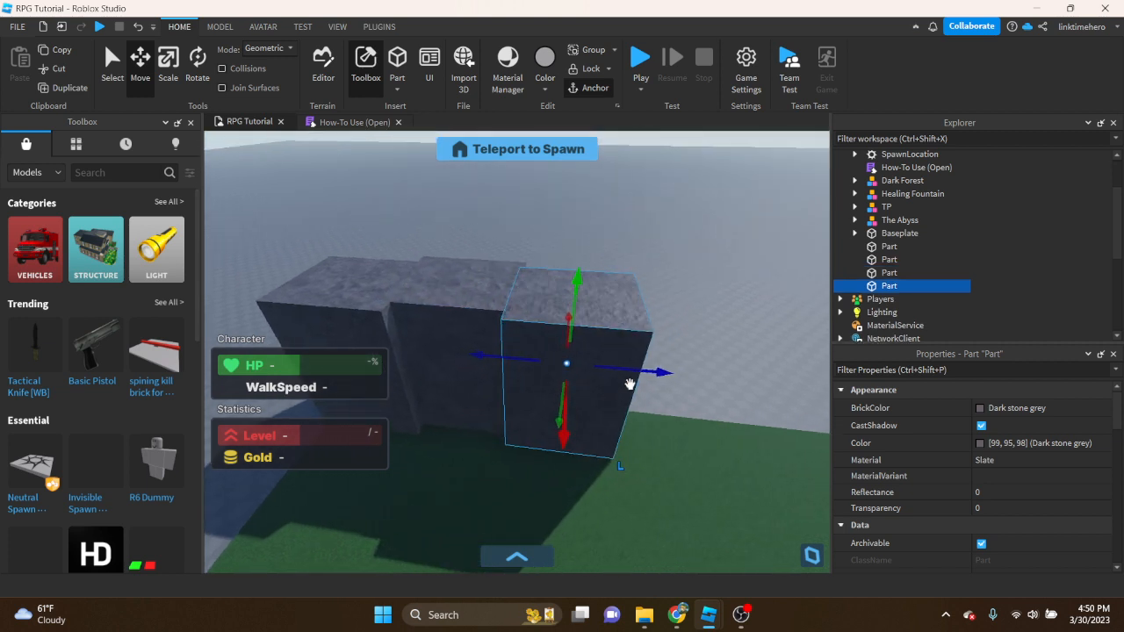
Add a fourth slate block to the end of the row as a copy of the third, slightly staggered
{"action": "left_click_drag", "start_coordinate": [630, 375], "coordinate": [711, 380]}
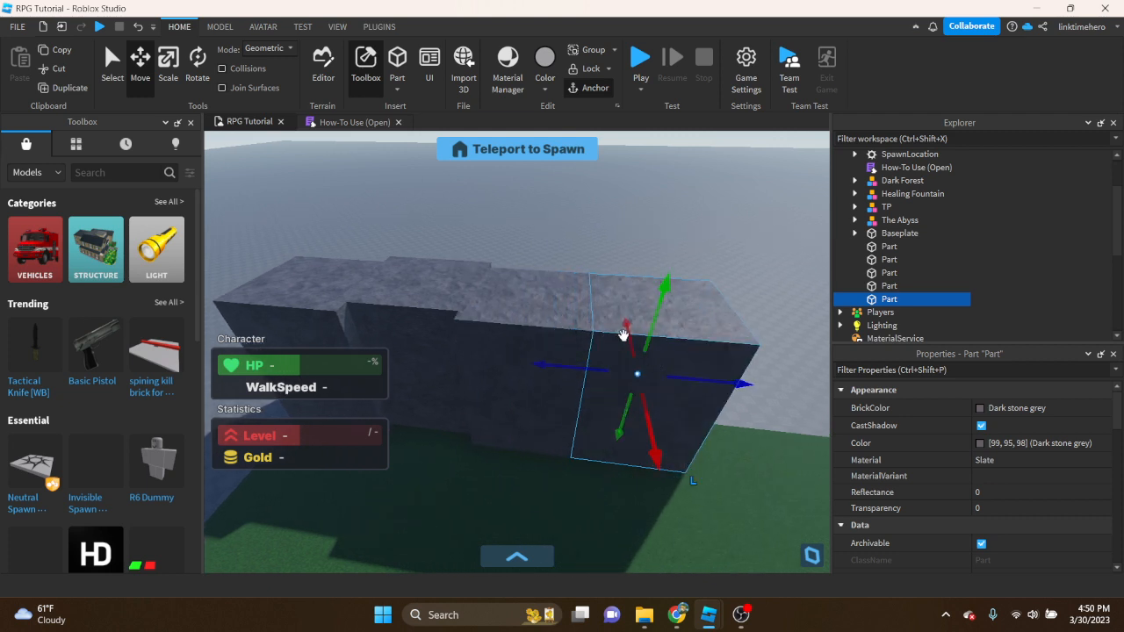
{"action": "left_click_drag", "start_coordinate": [623, 334], "coordinate": [625, 328]}
{"action": "right_click_drag", "start_coordinate": [625, 328], "coordinate": [625, 329]}
{"action": "key", "text": "d"}
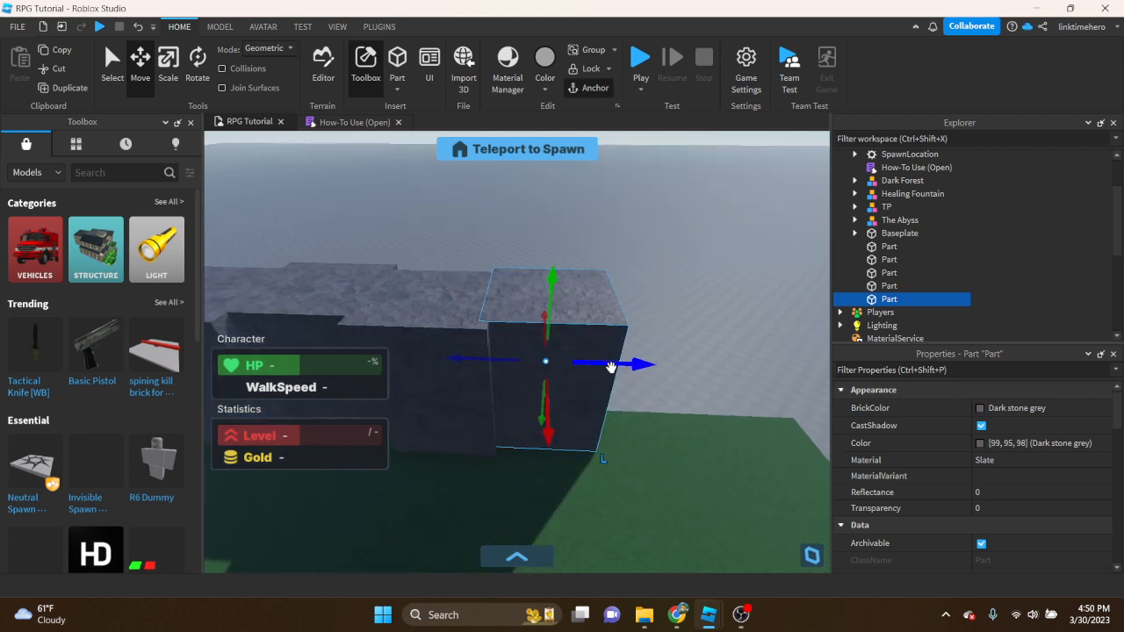
Duplicate the last block twice more, extending the staggered row to six blocks reaching the slab's far corner
{"action": "key", "text": "ctrl+d"}
{"action": "left_click_drag", "start_coordinate": [610, 367], "coordinate": [681, 378]}
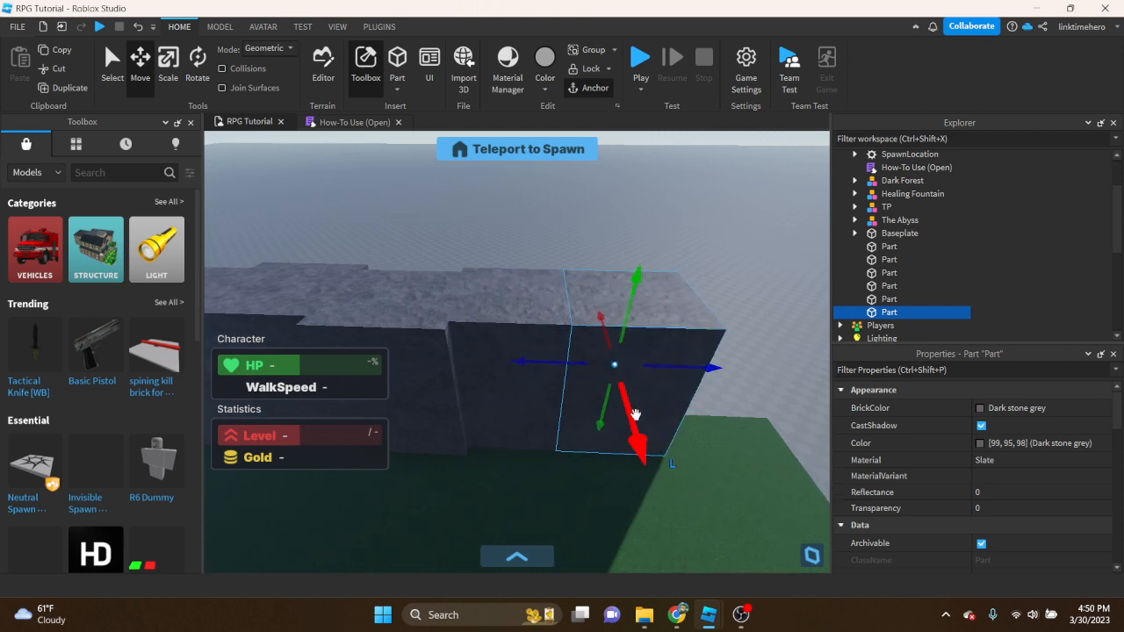
{"action": "key", "text": "d"}
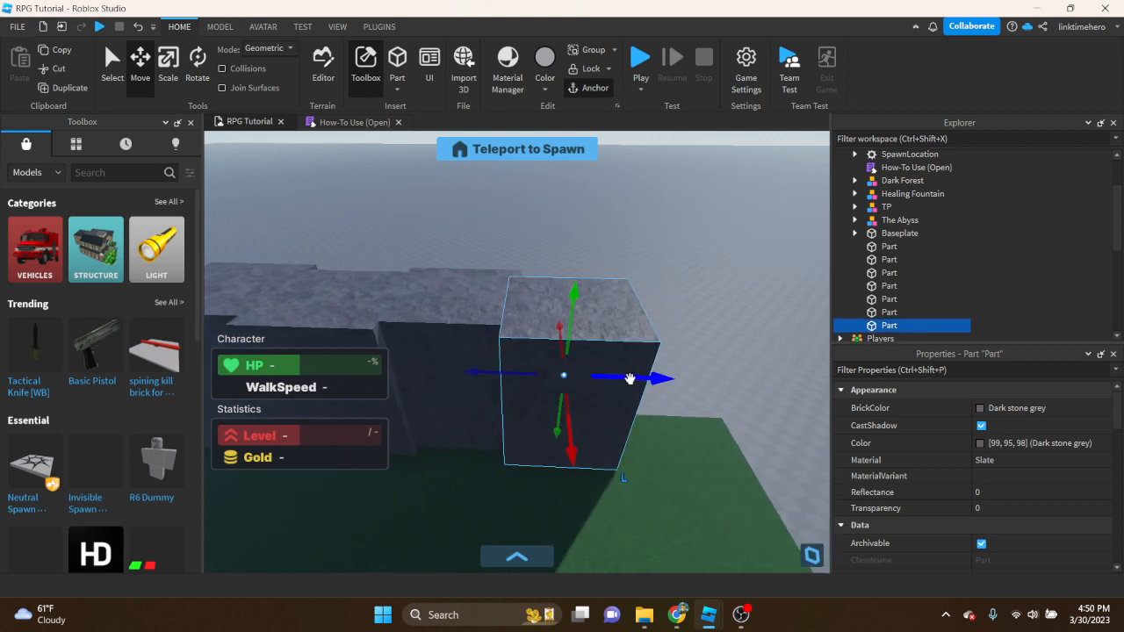
{"action": "left_click_drag", "start_coordinate": [661, 377], "coordinate": [722, 380]}
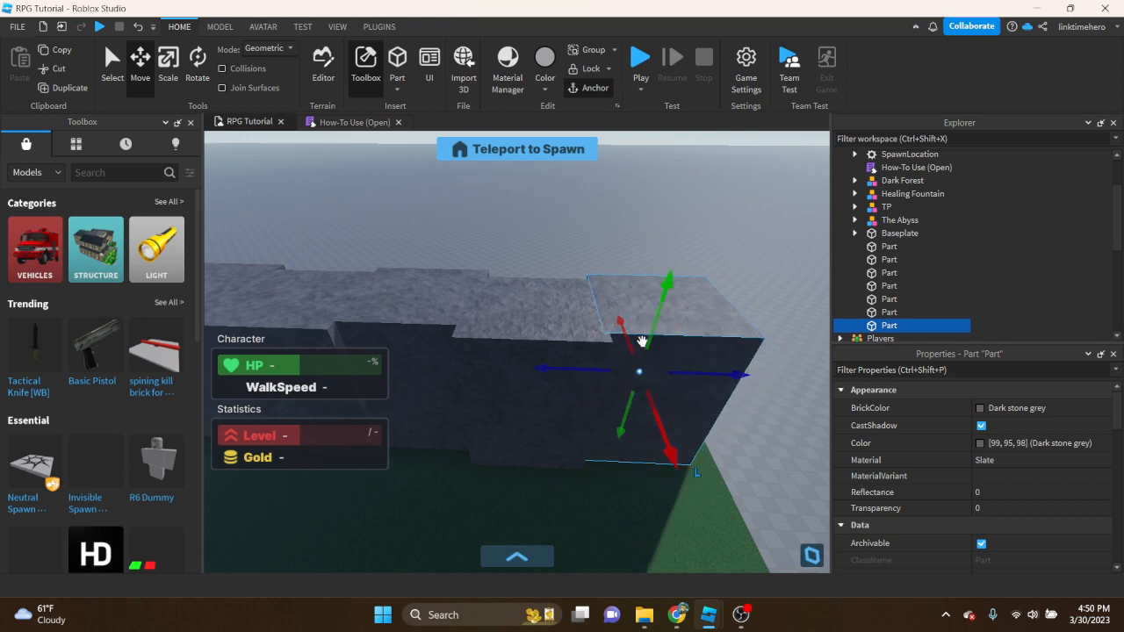
{"action": "right_click_drag", "start_coordinate": [606, 352], "coordinate": [610, 351]}
Select all six slate blocks, duplicate the row and move the copy to the opposite edge of the grass slab
{"action": "scroll", "coordinate": [609, 352], "scroll_direction": "down", "scroll_amount": 4}
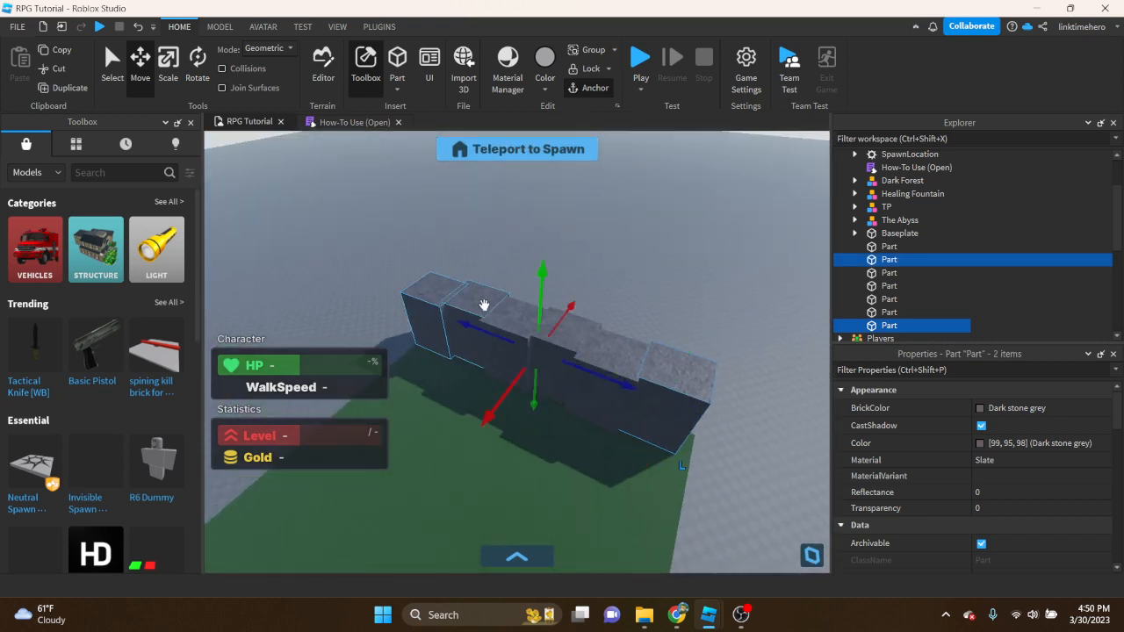
{"action": "left_click", "coordinate": [511, 314], "text": "ctrl"}
{"action": "key", "text": "ctrl+d"}
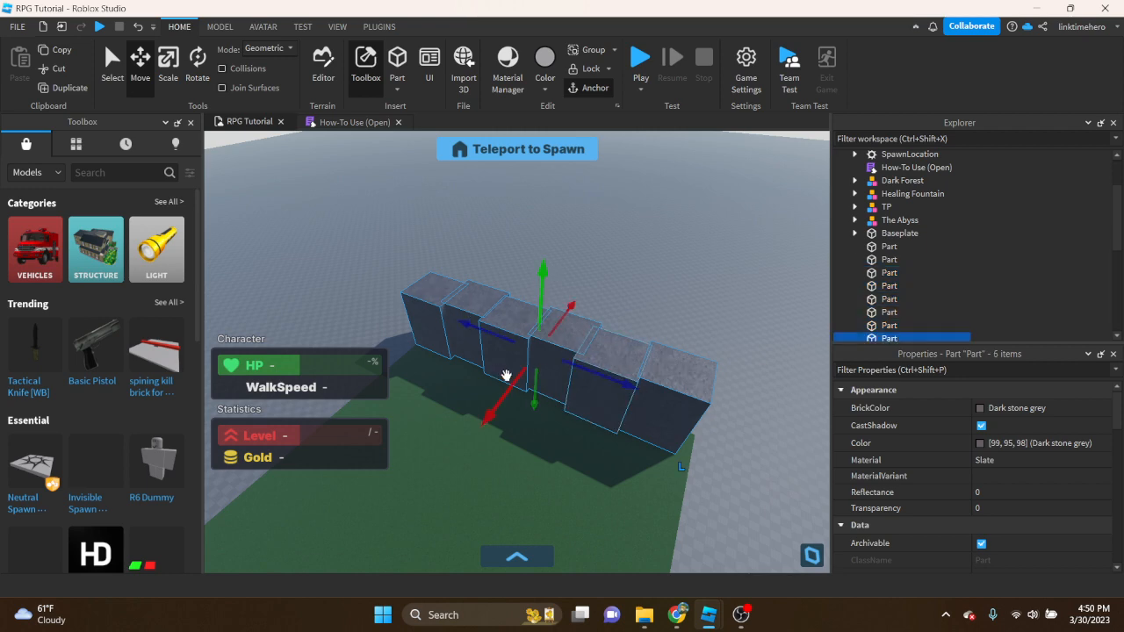
{"action": "left_click_drag", "start_coordinate": [515, 390], "coordinate": [394, 448]}
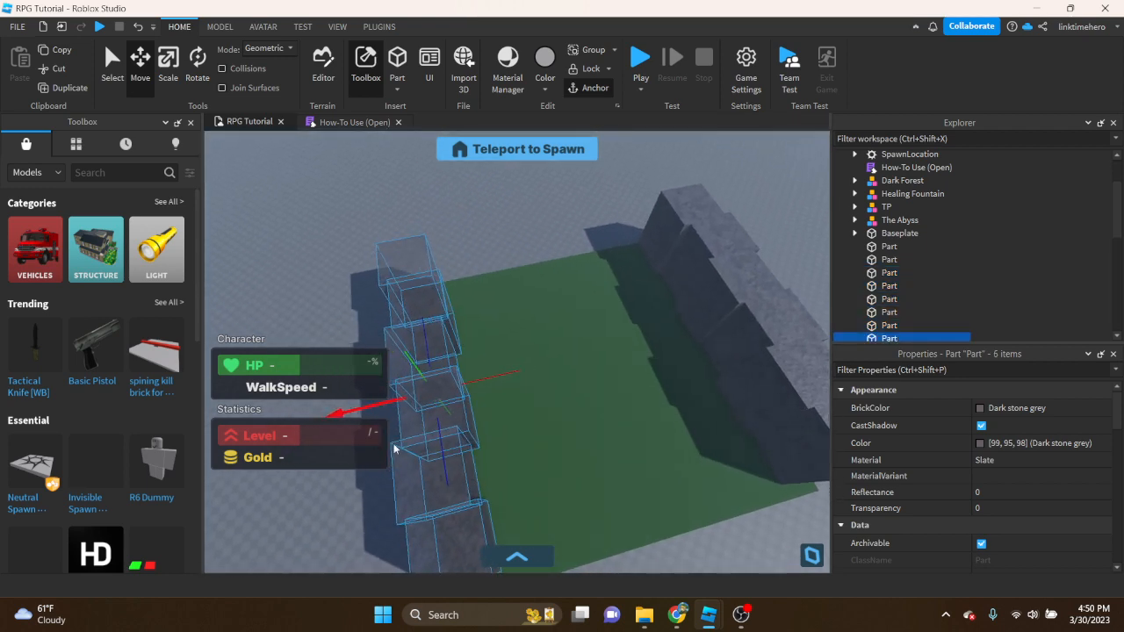
{"action": "right_click_drag", "start_coordinate": [394, 448], "coordinate": [394, 444]}
{"action": "key", "text": "w"}
{"action": "key", "text": "s"}
Duplicate the six-block row, rotate the copy a quarter turn and move it onto one of the slab's open edges
{"action": "key", "text": "ctrl+d"}
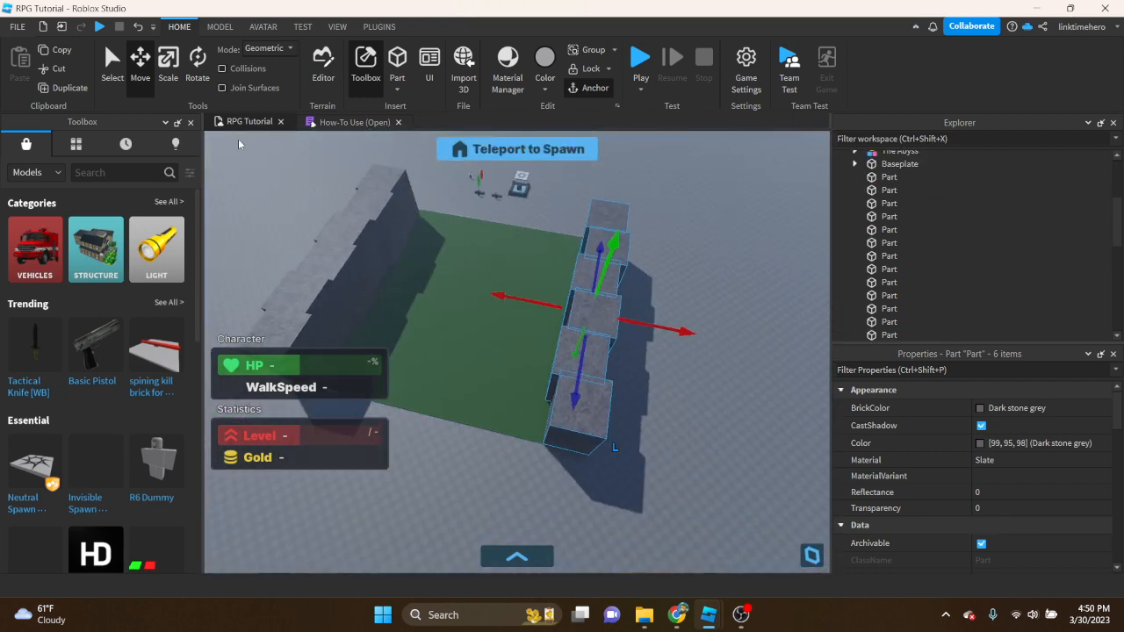
{"action": "left_click_drag", "start_coordinate": [542, 359], "coordinate": [540, 281]}
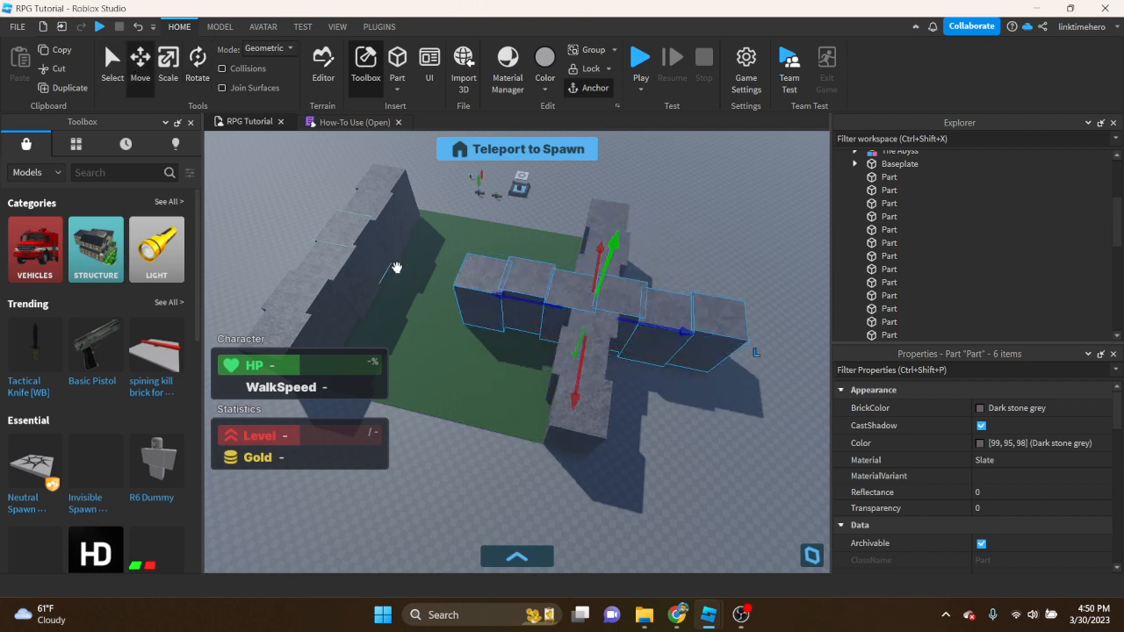
{"action": "left_click_drag", "start_coordinate": [509, 300], "coordinate": [374, 261]}
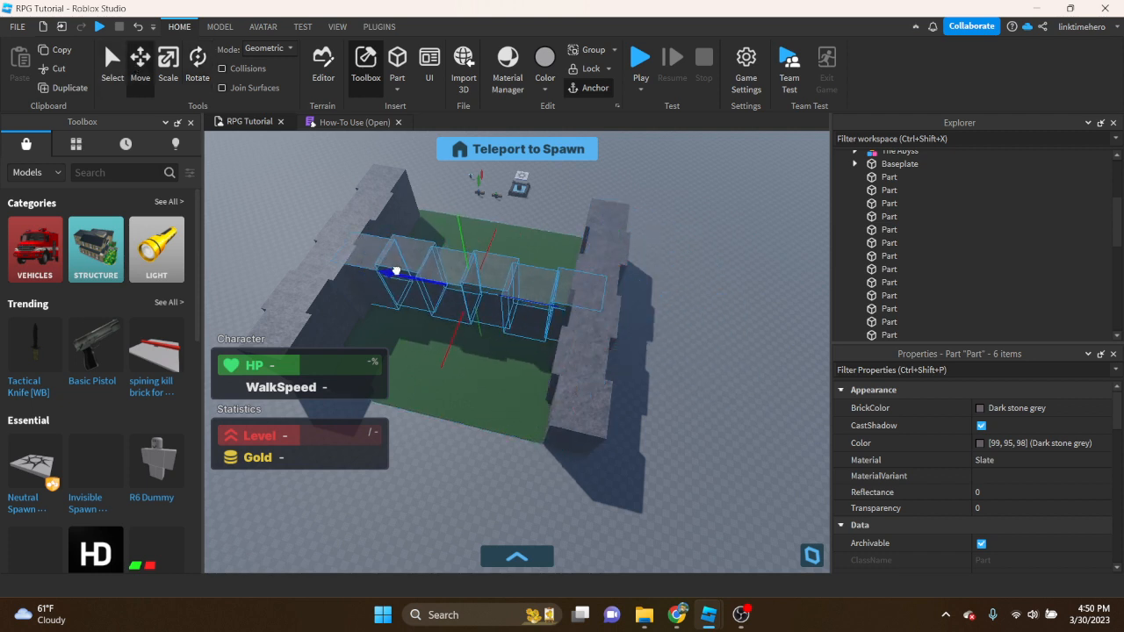
{"action": "left_click_drag", "start_coordinate": [449, 342], "coordinate": [404, 446]}
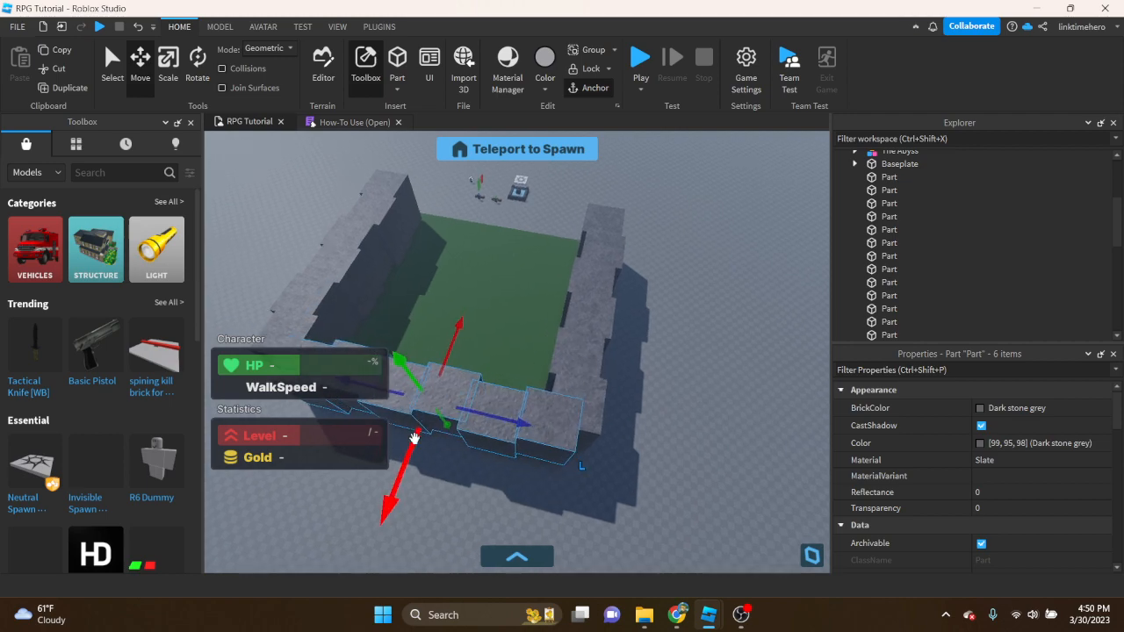
Duplicate the rotated row and move the copy to the last open edge to close the wall around the grass
{"action": "scroll", "coordinate": [411, 440], "scroll_direction": "up", "scroll_amount": 5}
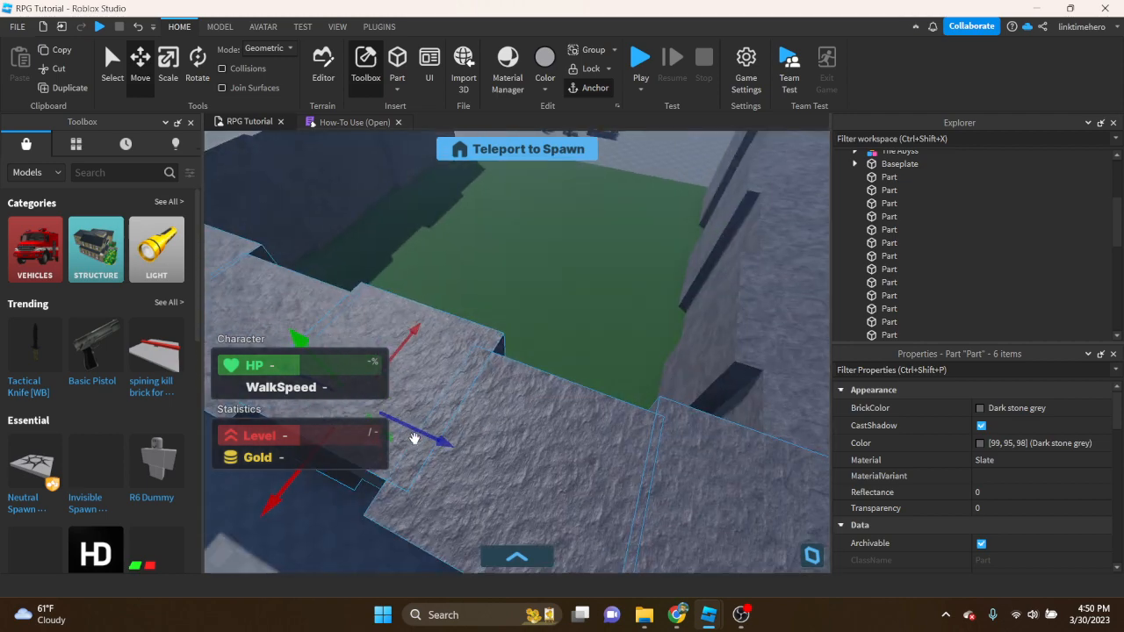
{"action": "right_click_drag", "start_coordinate": [414, 438], "coordinate": [414, 438]}
{"action": "scroll", "coordinate": [489, 371], "scroll_direction": "down", "scroll_amount": 5}
{"action": "right_click_drag", "start_coordinate": [479, 347], "coordinate": [767, 301]}
{"action": "scroll", "coordinate": [757, 301], "scroll_direction": "down", "scroll_amount": 4}
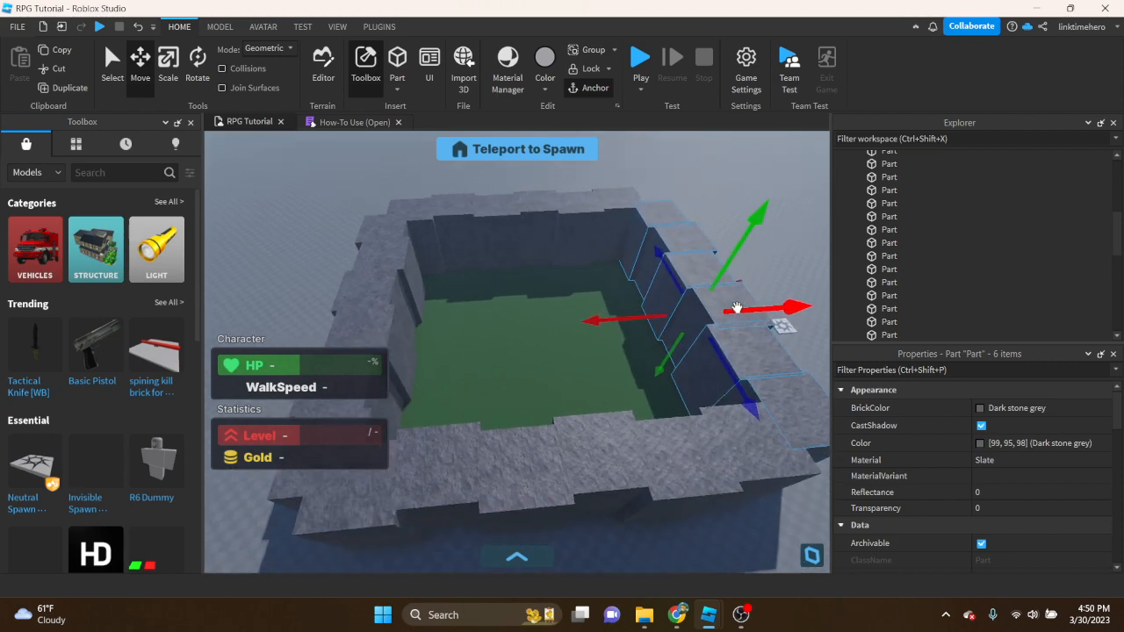
Select a single wall block, narrow it slightly on the side facing its neighbour, and clear the selection
{"action": "left_click", "coordinate": [599, 492]}
{"action": "scroll", "coordinate": [600, 493], "scroll_direction": "up", "scroll_amount": 2}
{"action": "scroll", "coordinate": [534, 454], "scroll_direction": "up", "scroll_amount": 5}
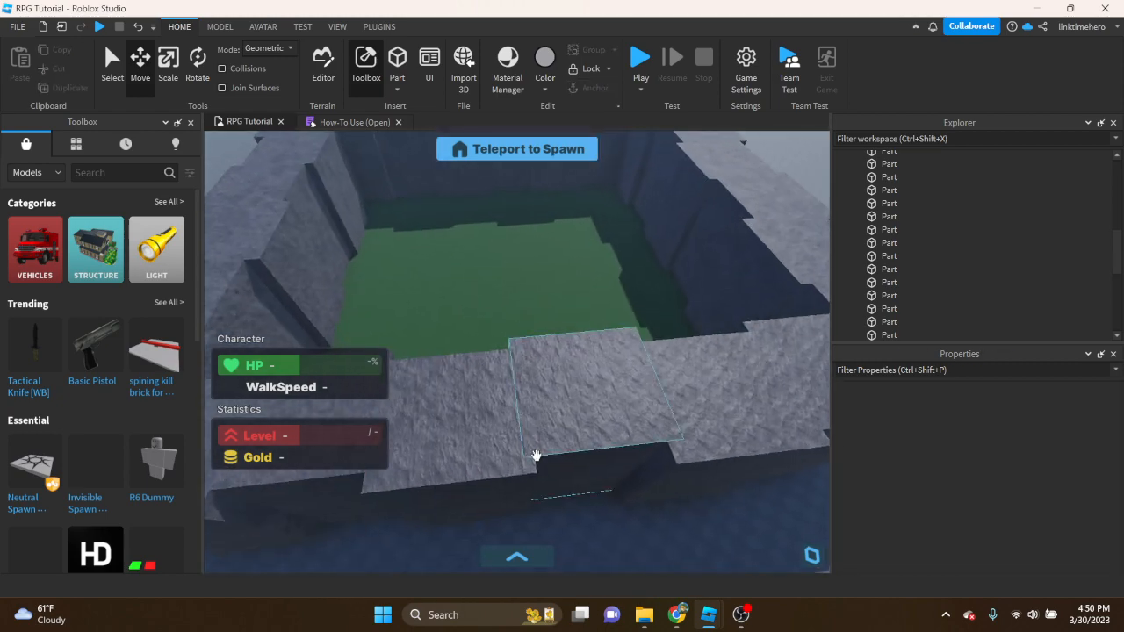
{"action": "scroll", "coordinate": [491, 383], "scroll_direction": "up", "scroll_amount": 5}
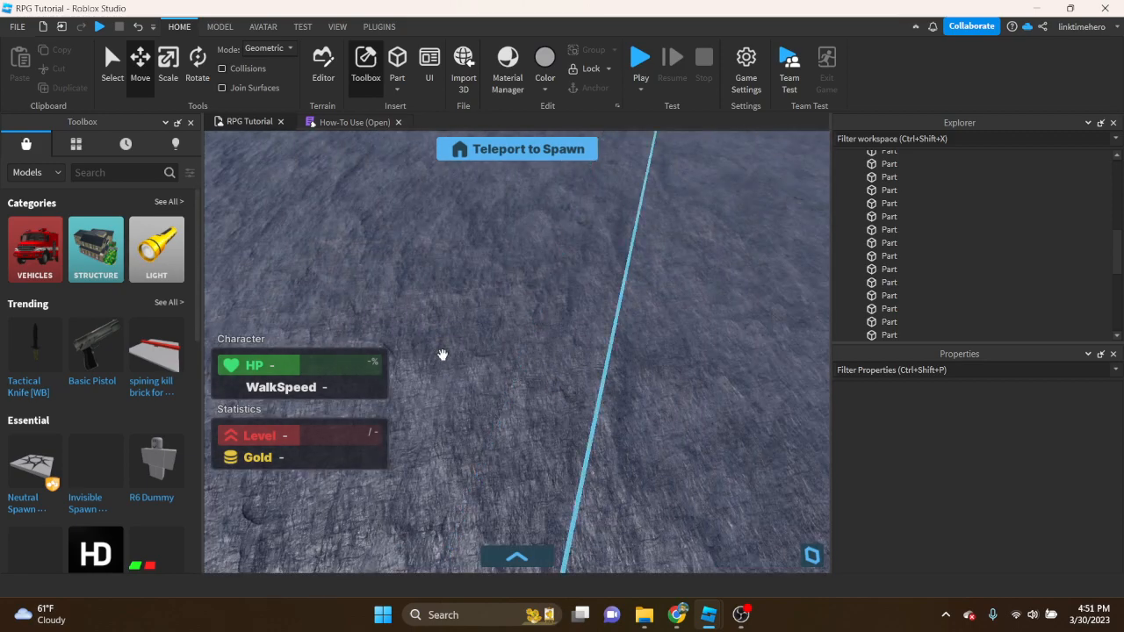
{"action": "right_click_drag", "start_coordinate": [442, 355], "coordinate": [602, 362]}
{"action": "right_click_drag", "start_coordinate": [505, 382], "coordinate": [439, 394]}
{"action": "left_click", "coordinate": [439, 394]}
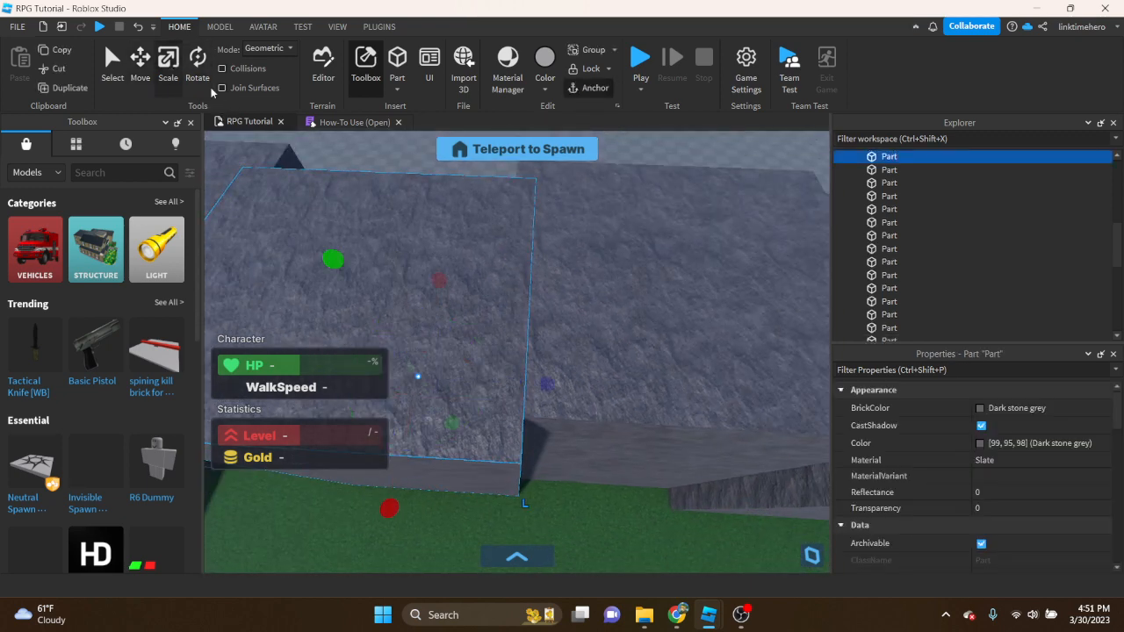
{"action": "left_click_drag", "start_coordinate": [551, 392], "coordinate": [536, 382]}
{"action": "right_click_drag", "start_coordinate": [537, 382], "coordinate": [480, 238]}
{"action": "left_click", "coordinate": [479, 238]}
{"action": "right_click_drag", "start_coordinate": [428, 317], "coordinate": [499, 400]}
{"action": "scroll", "coordinate": [935, 224], "scroll_direction": "up", "scroll_amount": 3}
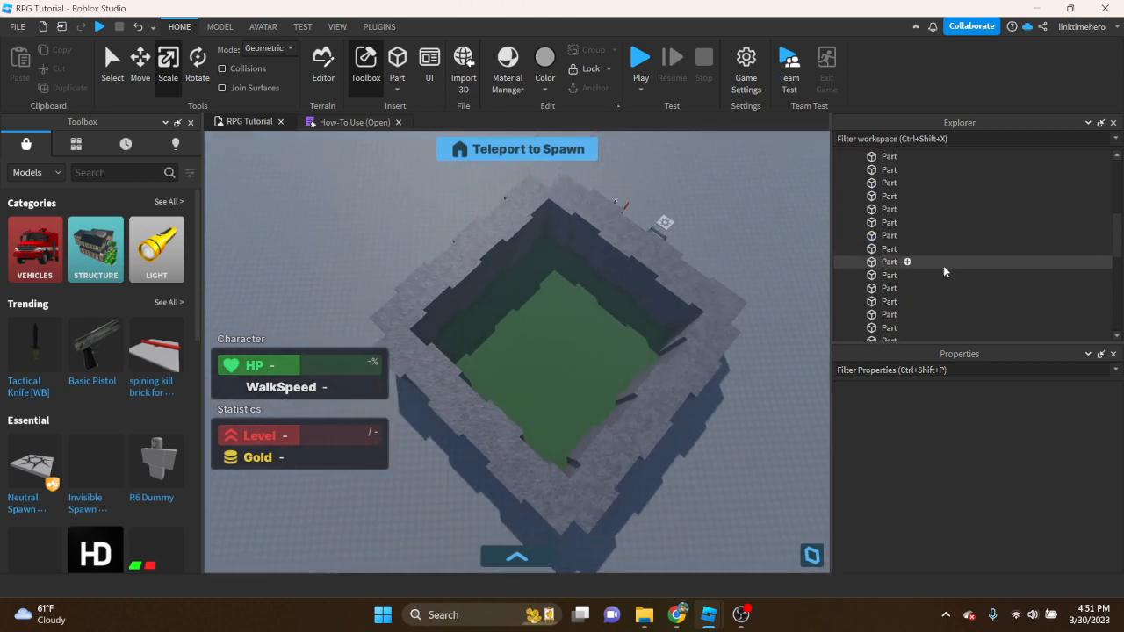
{"action": "scroll", "coordinate": [948, 270], "scroll_direction": "down", "scroll_amount": 5}
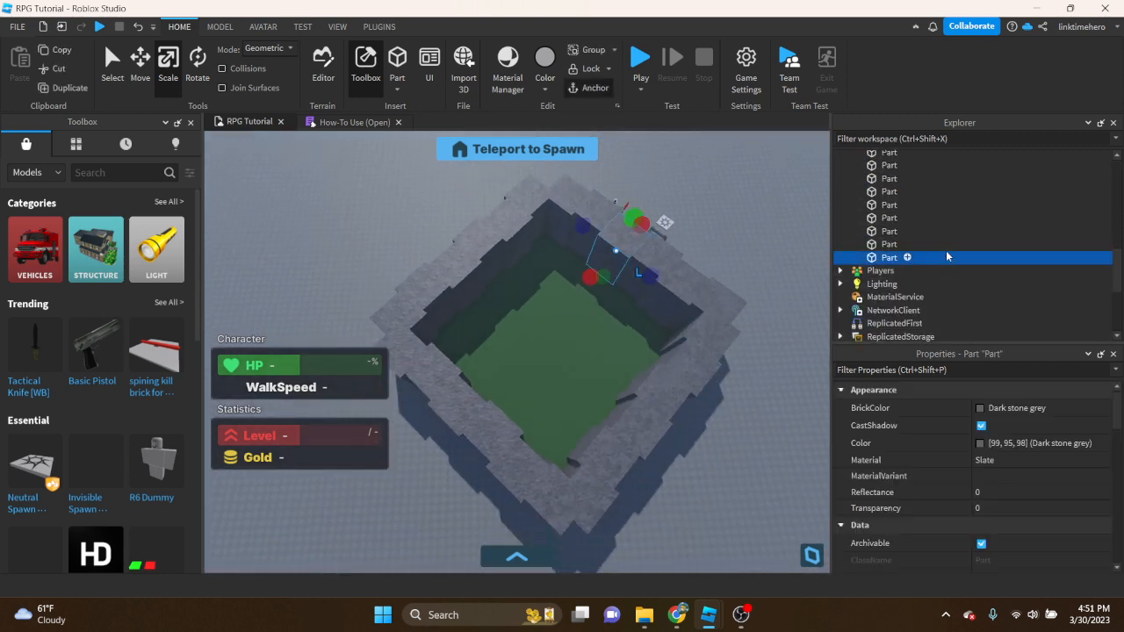
{"action": "mouse_move", "coordinate": [954, 256]}
{"action": "left_mouse_down"}
{"action": "mouse_move", "coordinate": [947, 204]}
{"action": "mouse_move", "coordinate": [941, 224]}
{"action": "mouse_move", "coordinate": [930, 209]}
{"action": "left_mouse_up"}
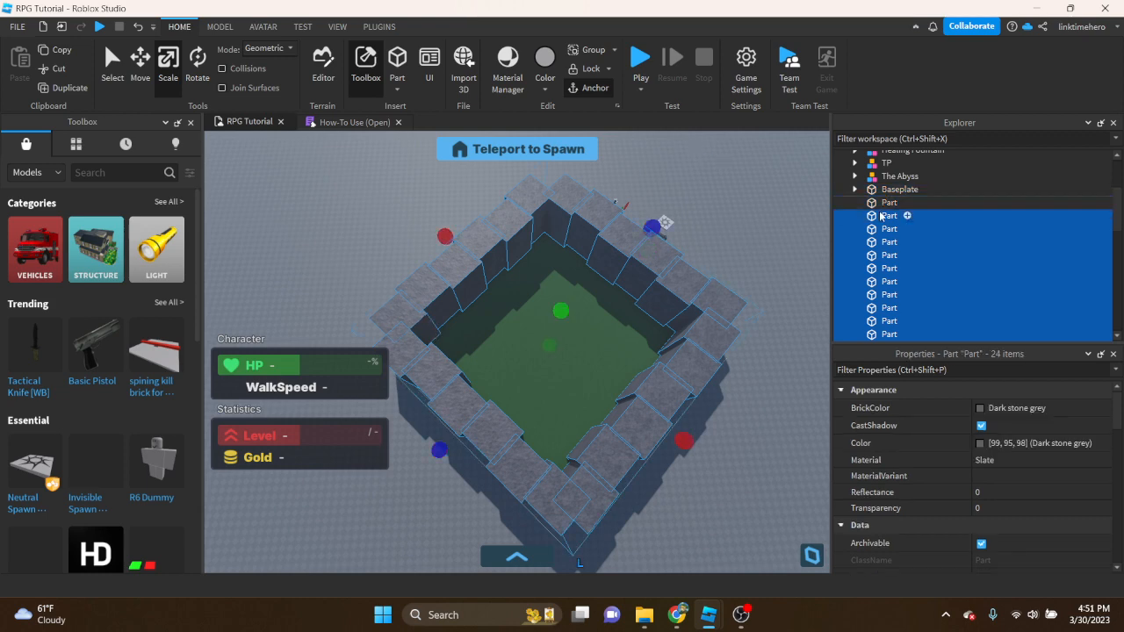
{"action": "scroll", "coordinate": [637, 274], "scroll_direction": "up", "scroll_amount": 10}
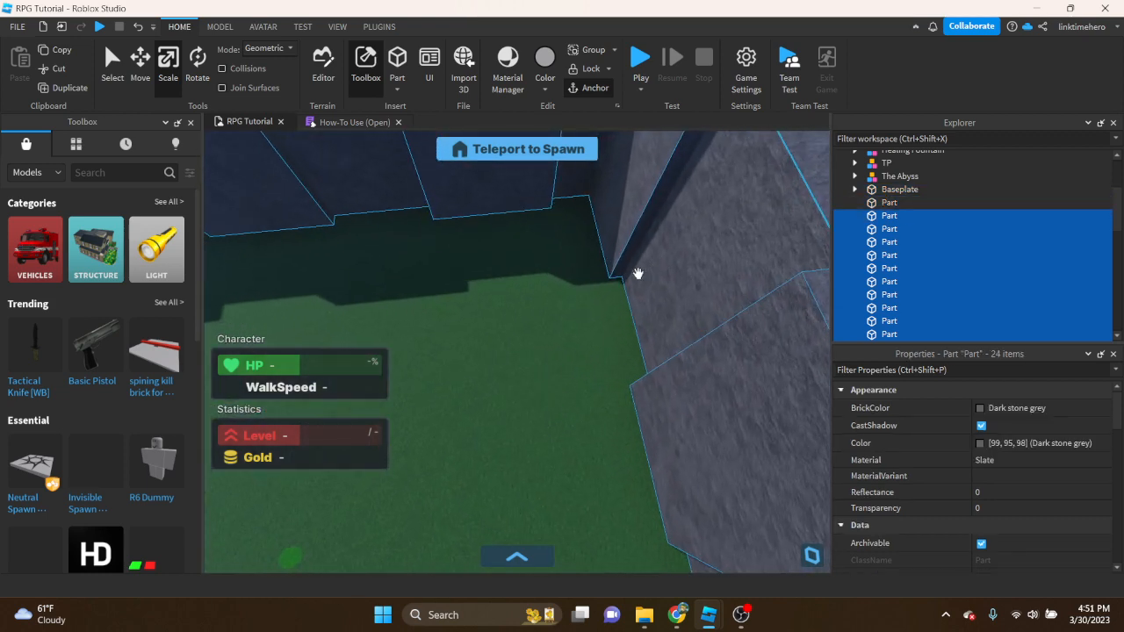
{"action": "scroll", "coordinate": [637, 274], "scroll_direction": "down", "scroll_amount": 10}
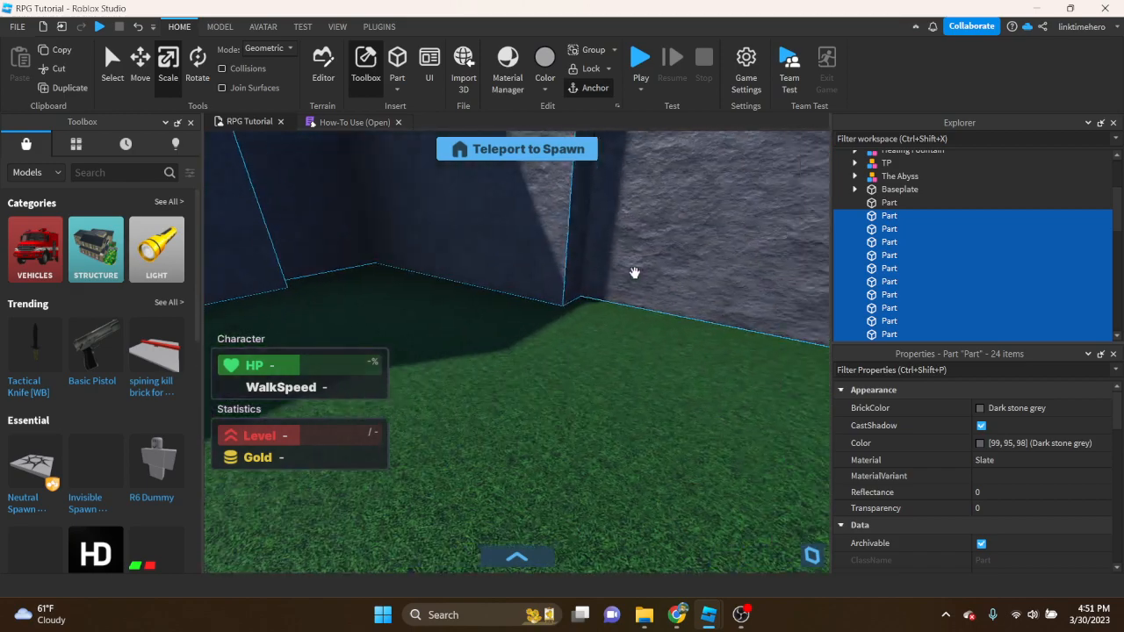
{"action": "right_click", "coordinate": [870, 271]}
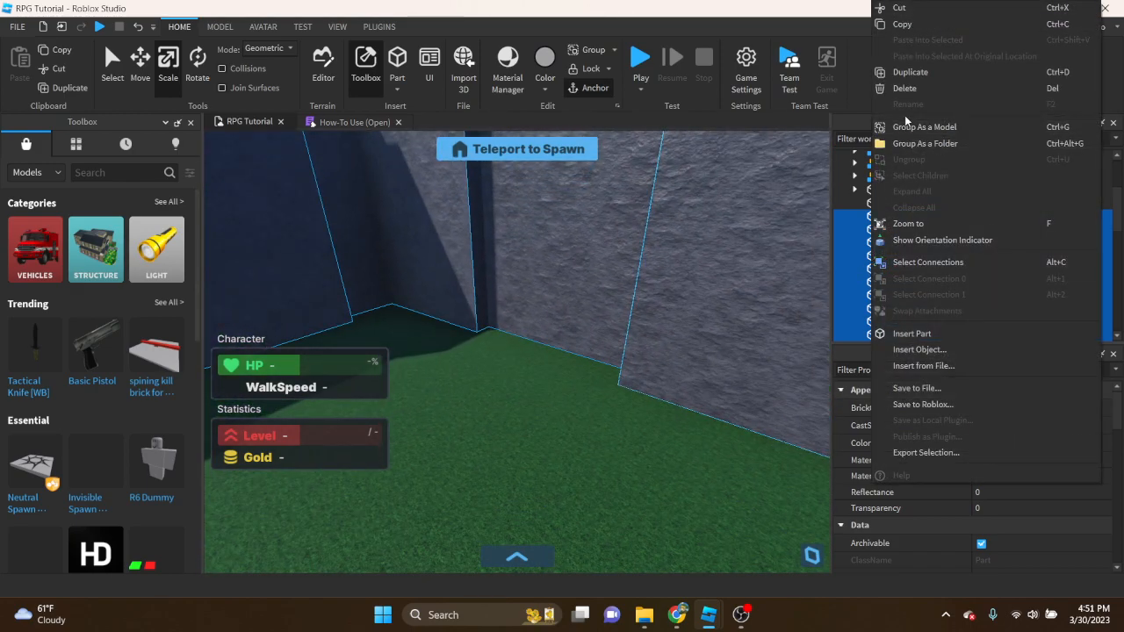
{"action": "right_click_drag", "start_coordinate": [617, 281], "coordinate": [617, 280]}
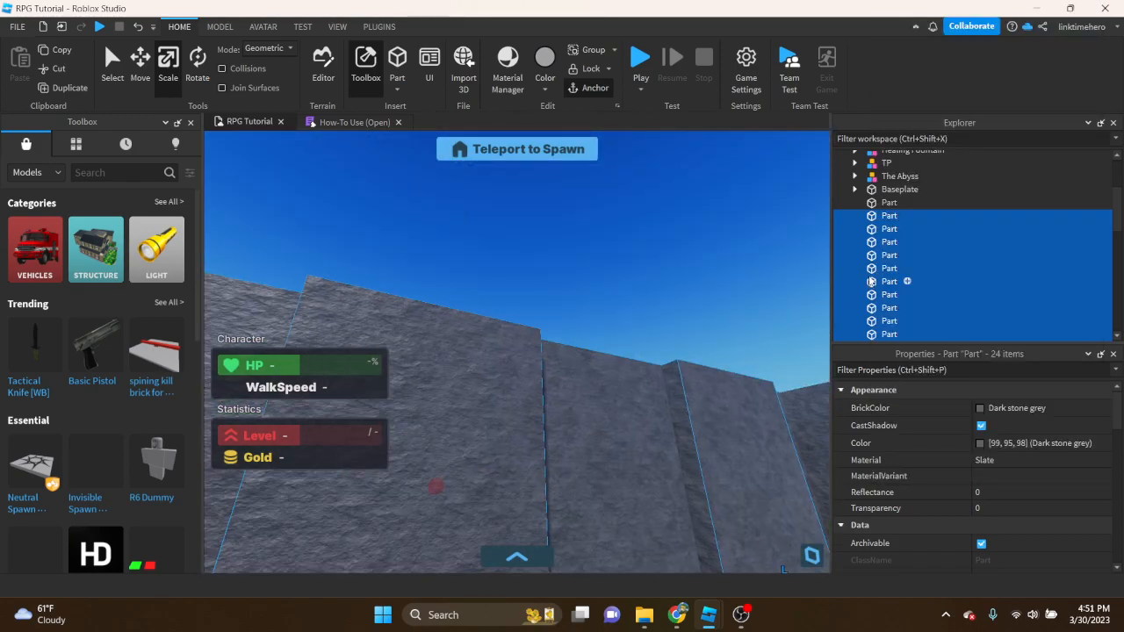
Insert a new folder in Workspace and name it Walls
{"action": "scroll", "coordinate": [870, 281], "scroll_direction": "up", "scroll_amount": 5}
{"action": "scroll", "coordinate": [883, 219], "scroll_direction": "down", "scroll_amount": 2}
{"action": "scroll", "coordinate": [887, 166], "scroll_direction": "up", "scroll_amount": 2}
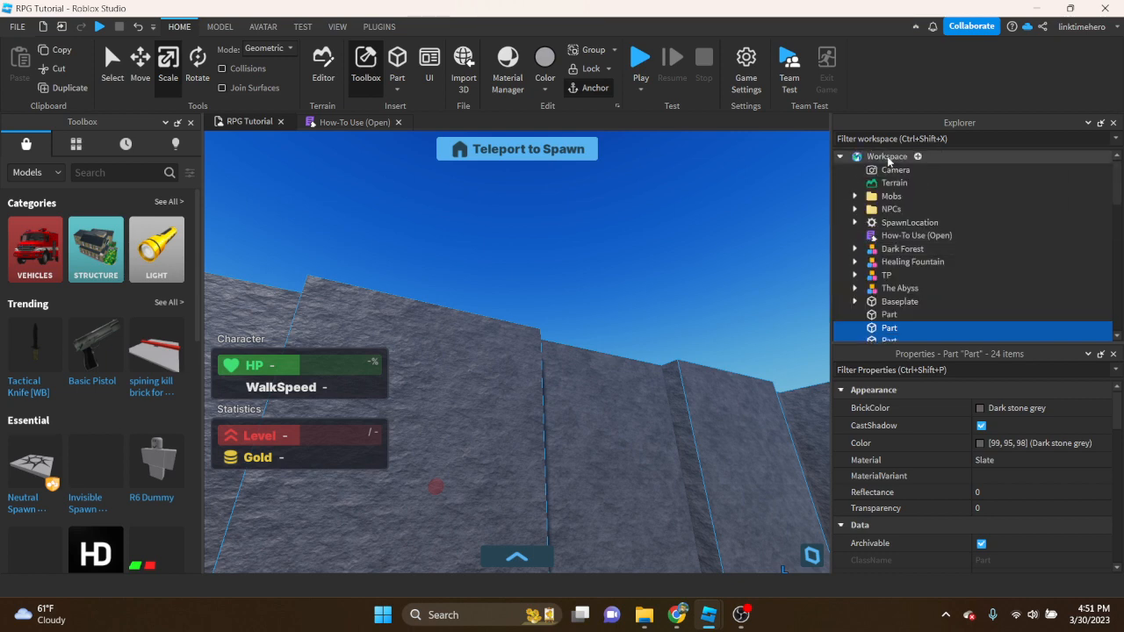
{"action": "left_click", "coordinate": [918, 156]}
{"action": "left_click", "coordinate": [864, 248]}
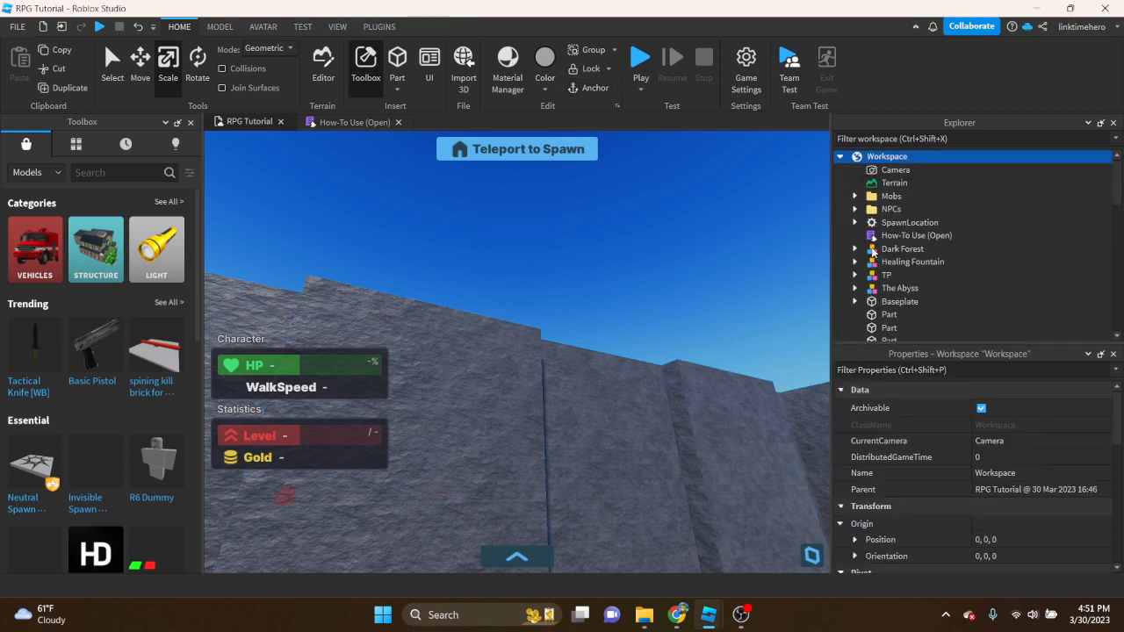
{"action": "right_click", "coordinate": [882, 196]}
{"action": "left_click", "coordinate": [902, 105]}
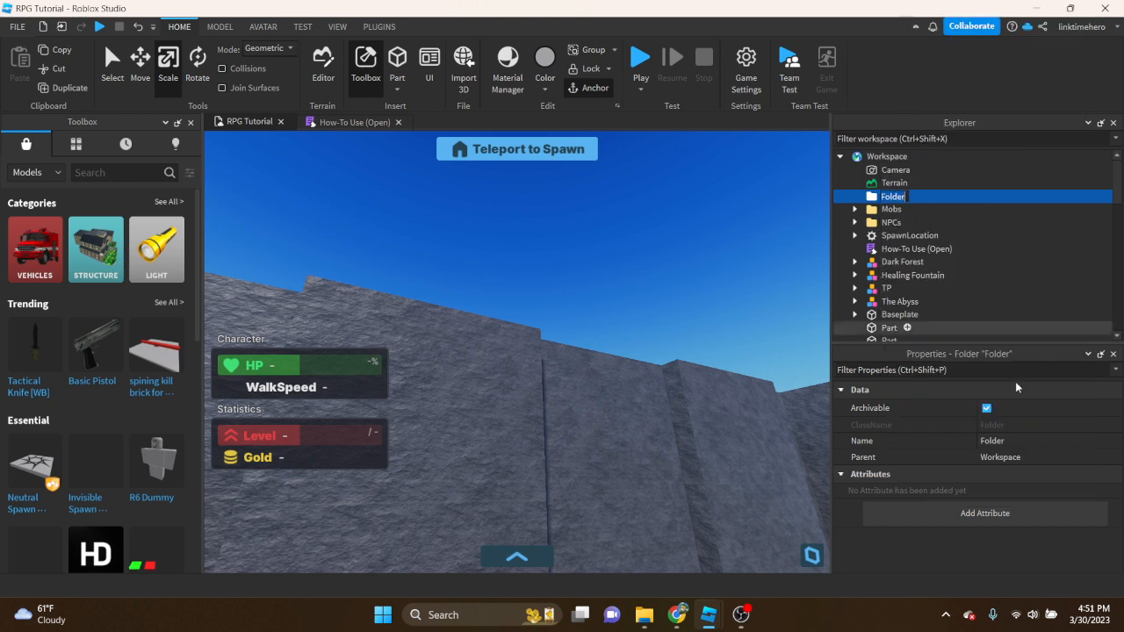
{"action": "type", "text": "Walls"}
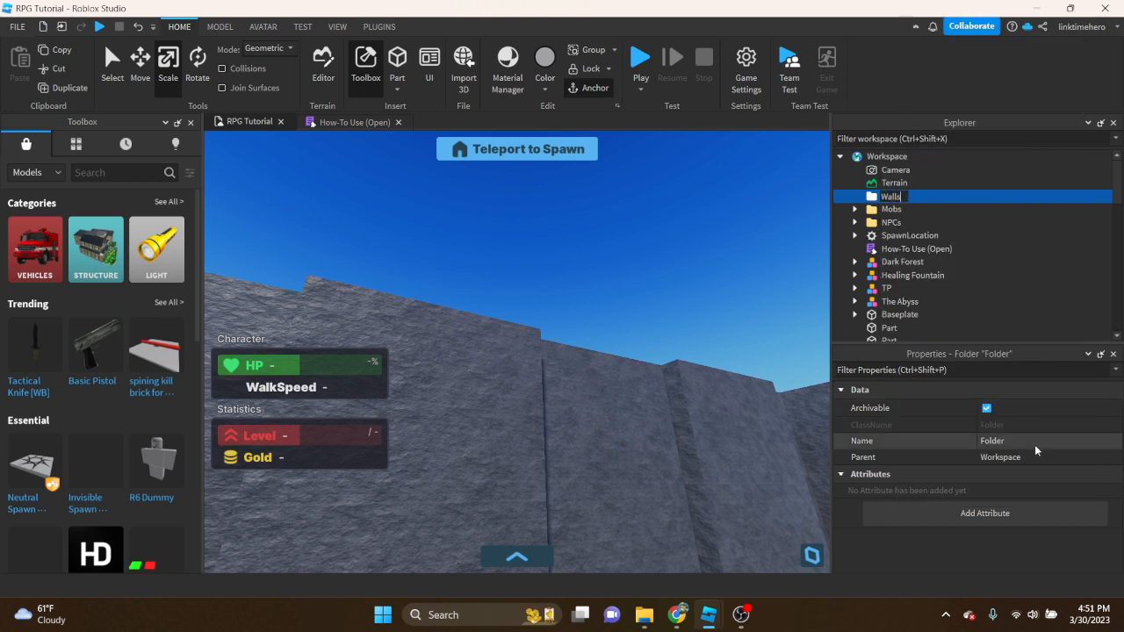
{"action": "key", "text": "Return"}
Select all slate wall parts except the grass slab, put them in the Walls folder, and clear the selection
{"action": "scroll", "coordinate": [975, 237], "scroll_direction": "down", "scroll_amount": 5}
{"action": "scroll", "coordinate": [969, 215], "scroll_direction": "up", "scroll_amount": 2}
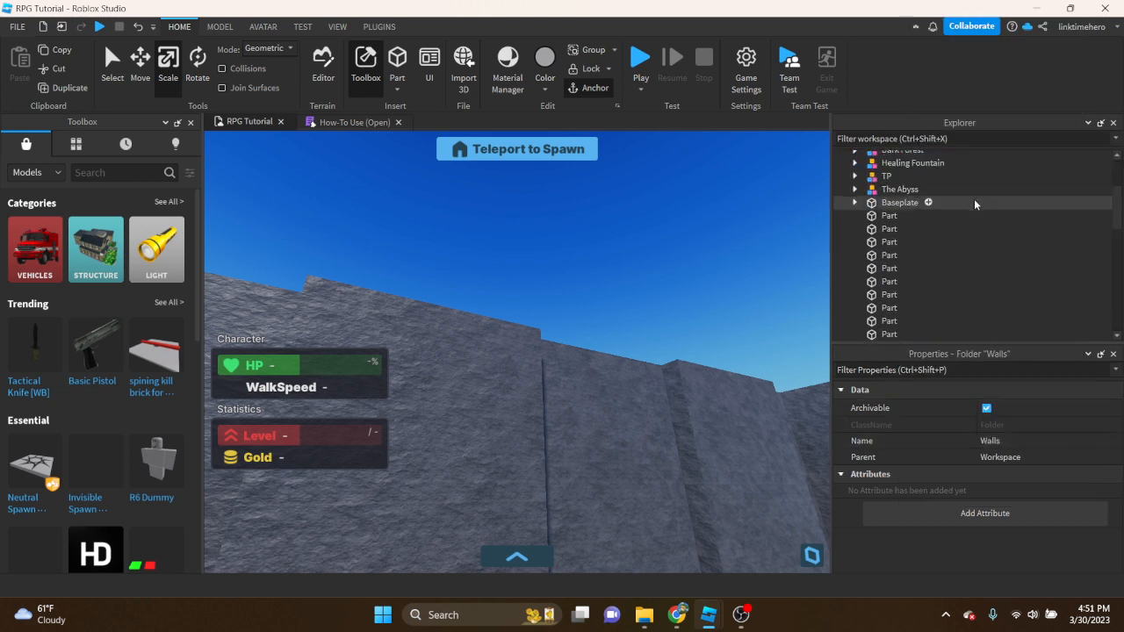
{"action": "left_click_drag", "start_coordinate": [957, 228], "coordinate": [960, 305], "text": "ctrl"}
{"action": "scroll", "coordinate": [964, 267], "scroll_direction": "down", "scroll_amount": 6}
{"action": "left_click_drag", "start_coordinate": [877, 241], "coordinate": [926, 195]}
{"action": "scroll", "coordinate": [953, 219], "scroll_direction": "up", "scroll_amount": 8}
{"action": "left_click", "coordinate": [716, 224]}
{"action": "right_click_drag", "start_coordinate": [715, 223], "coordinate": [623, 266]}
{"action": "scroll", "coordinate": [702, 253], "scroll_direction": "down", "scroll_amount": 6}
{"action": "scroll", "coordinate": [898, 208], "scroll_direction": "down", "scroll_amount": 2}
{"action": "scroll", "coordinate": [898, 208], "scroll_direction": "down", "scroll_amount": 5}
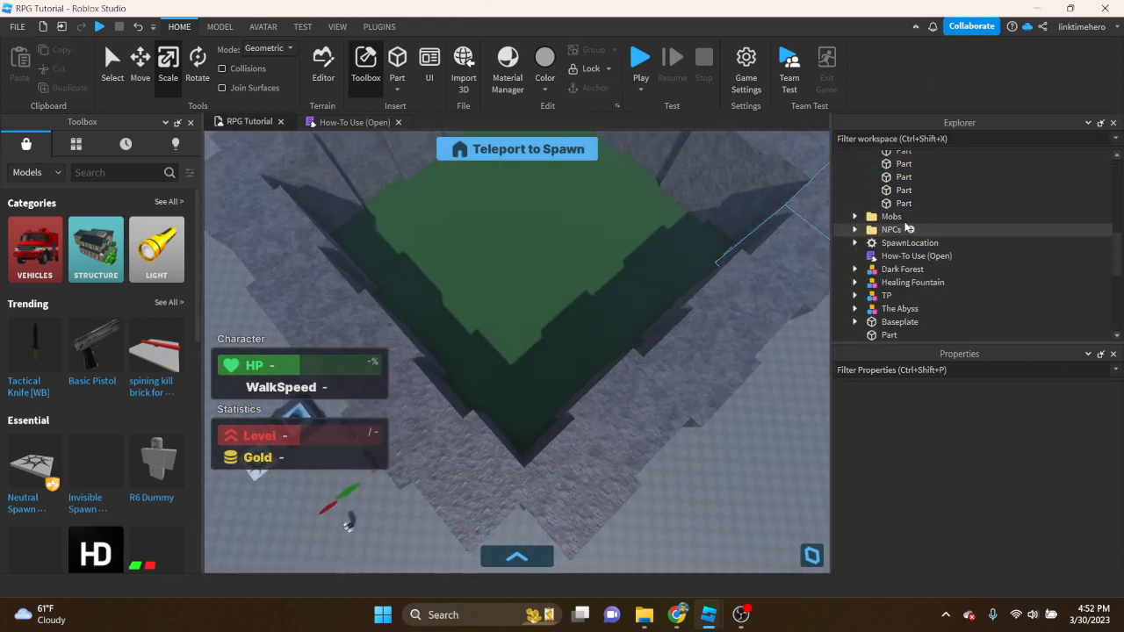
{"action": "scroll", "coordinate": [878, 203], "scroll_direction": "up", "scroll_amount": 10}
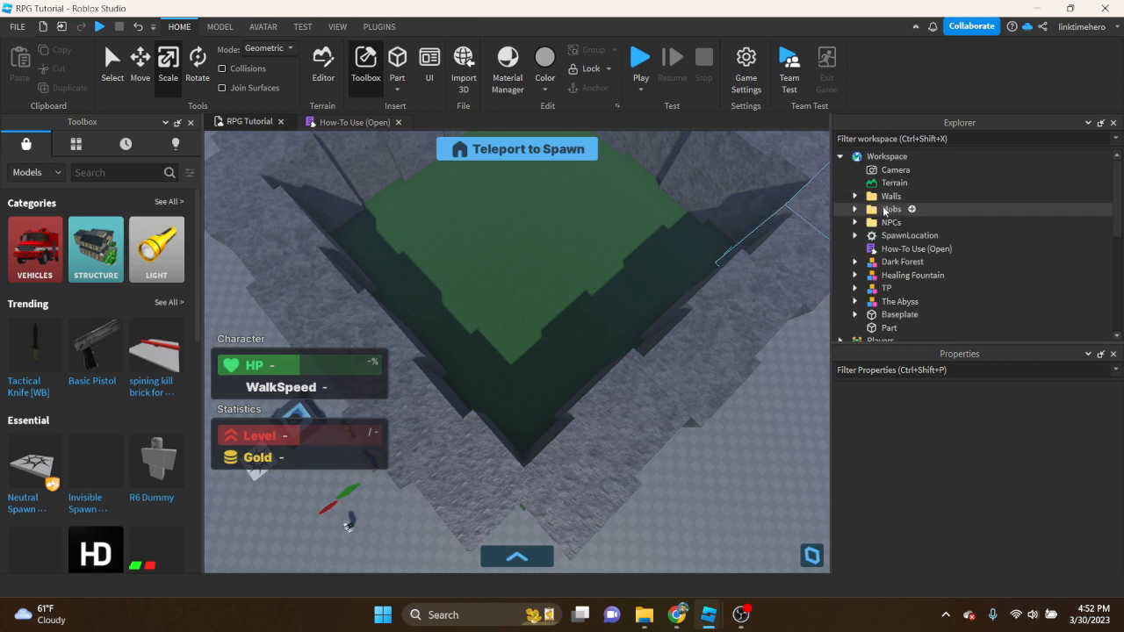
{"action": "scroll", "coordinate": [884, 211], "scroll_direction": "down", "scroll_amount": 3}
{"action": "left_click", "coordinate": [876, 219]}
{"action": "right_click", "coordinate": [874, 227]}
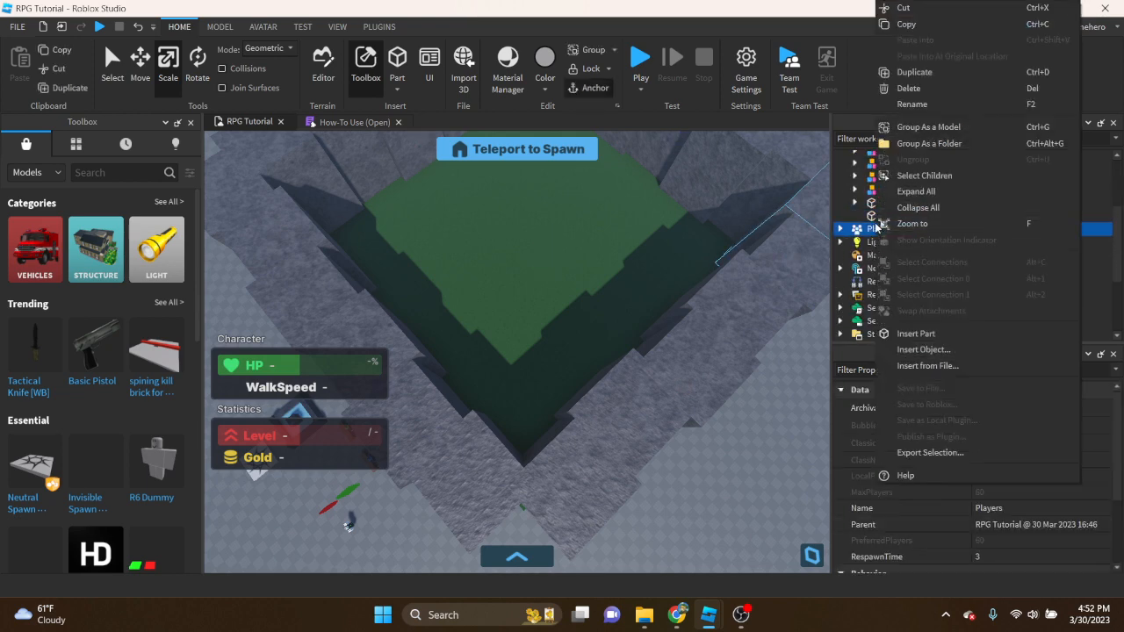
{"action": "left_click", "coordinate": [855, 205]}
{"action": "left_click", "coordinate": [855, 205]}
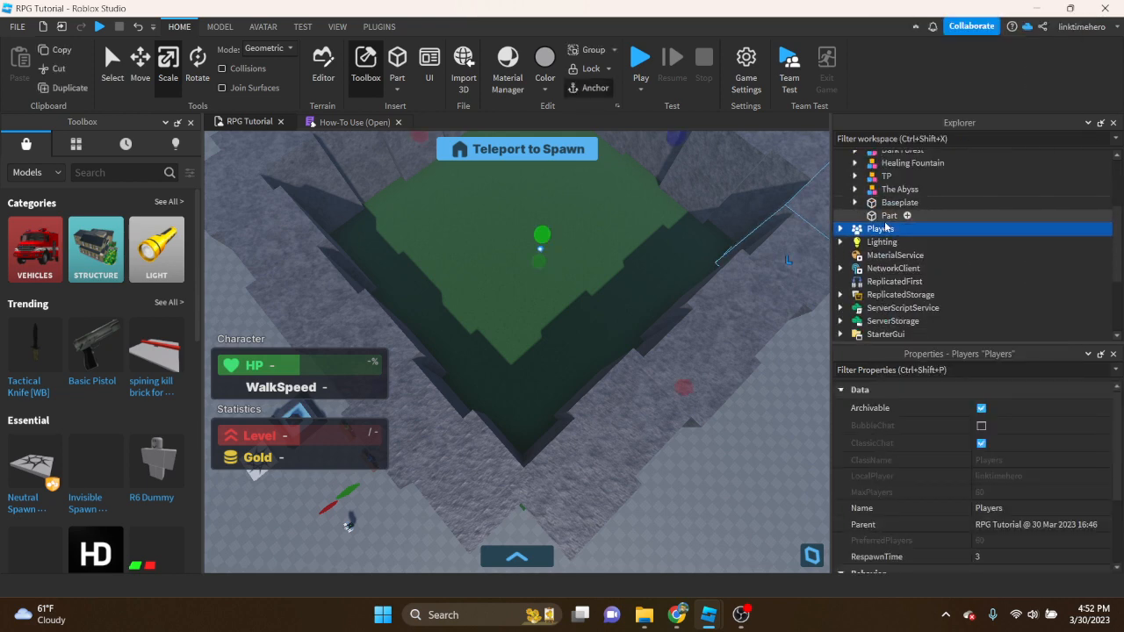
Rename the grass slab part Baseplate and delete the original baseplate from Workspace
{"action": "right_click", "coordinate": [885, 217]}
{"action": "left_click", "coordinate": [934, 107]}
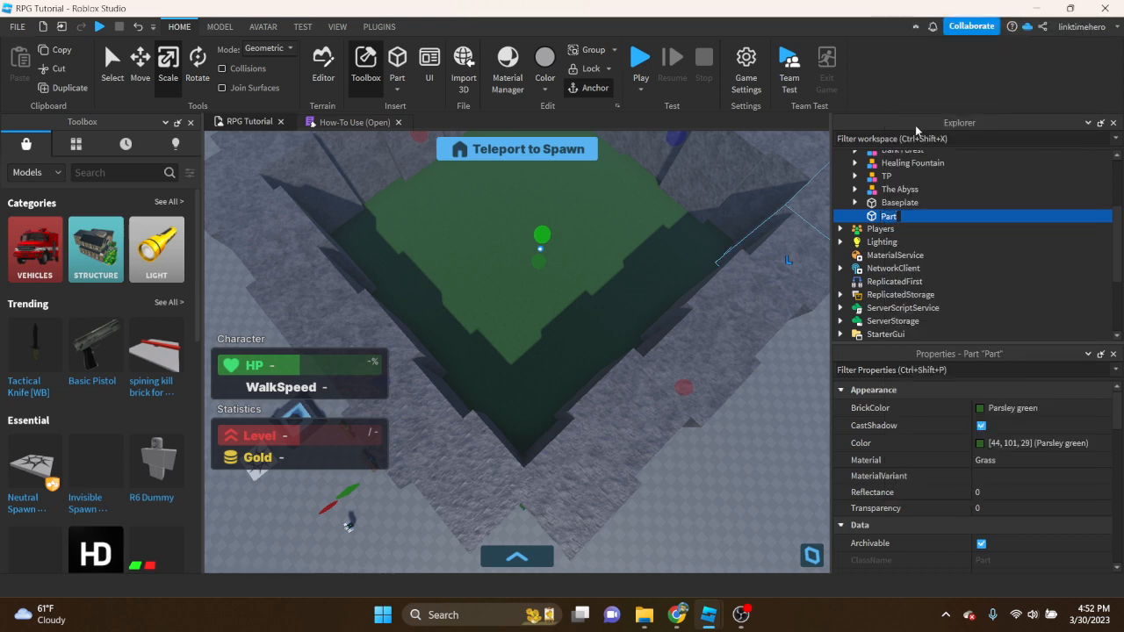
{"action": "type", "text": "Baseplate"}
{"action": "key", "text": "Return"}
{"action": "right_click", "coordinate": [871, 202]}
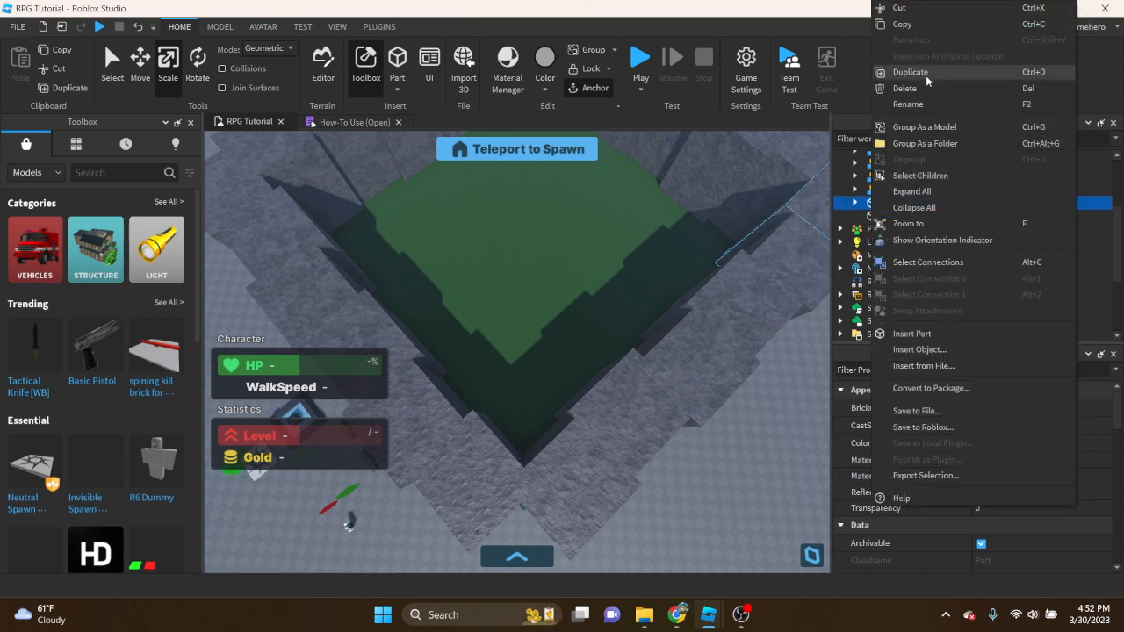
{"action": "left_click", "coordinate": [922, 87]}
Move the SpawnLocation inside the walls onto the grass, close to one of the slate walls
{"action": "right_click_drag", "start_coordinate": [693, 211], "coordinate": [699, 209]}
{"action": "key", "text": "w"}
{"action": "key", "text": "w"}
{"action": "left_click", "coordinate": [492, 394]}
{"action": "key", "text": "f"}
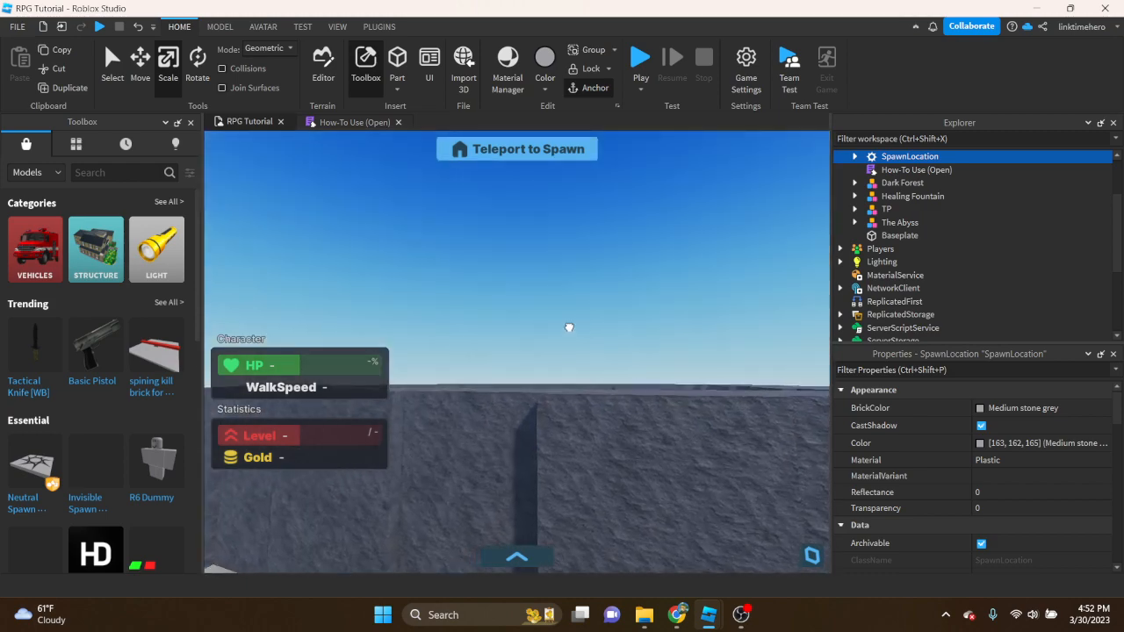
{"action": "right_click_drag", "start_coordinate": [513, 457], "coordinate": [514, 456]}
{"action": "scroll", "coordinate": [514, 390], "scroll_direction": "down", "scroll_amount": 4}
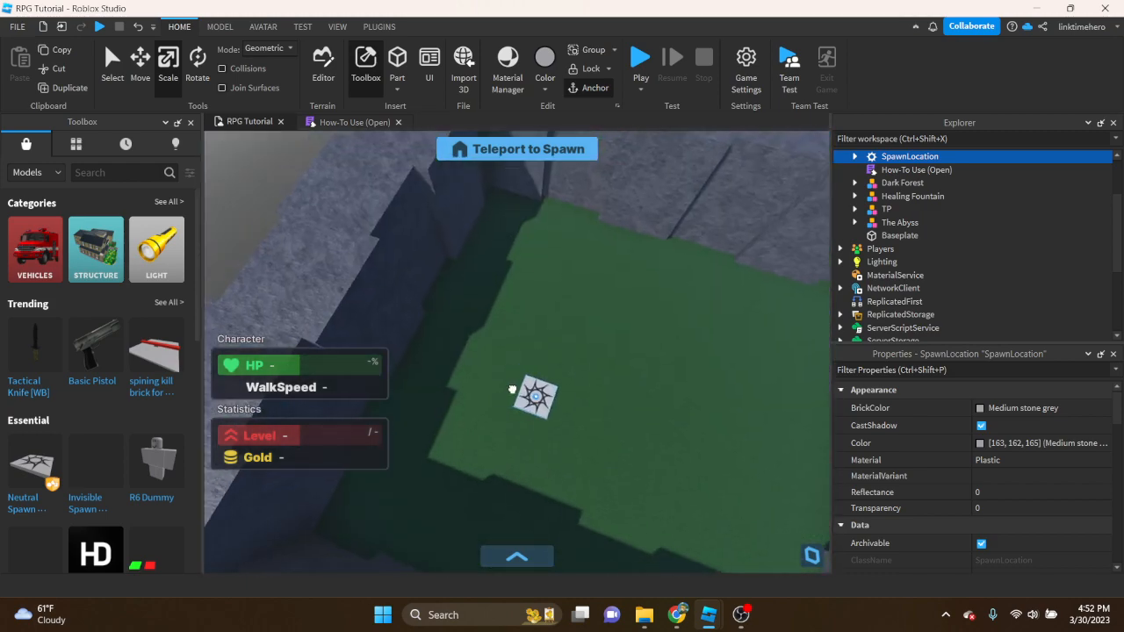
Move the Healing Fountain model inside the walls and place it between the spawn pad and the wall
{"action": "right_click_drag", "start_coordinate": [498, 355], "coordinate": [506, 345]}
{"action": "key", "text": "w"}
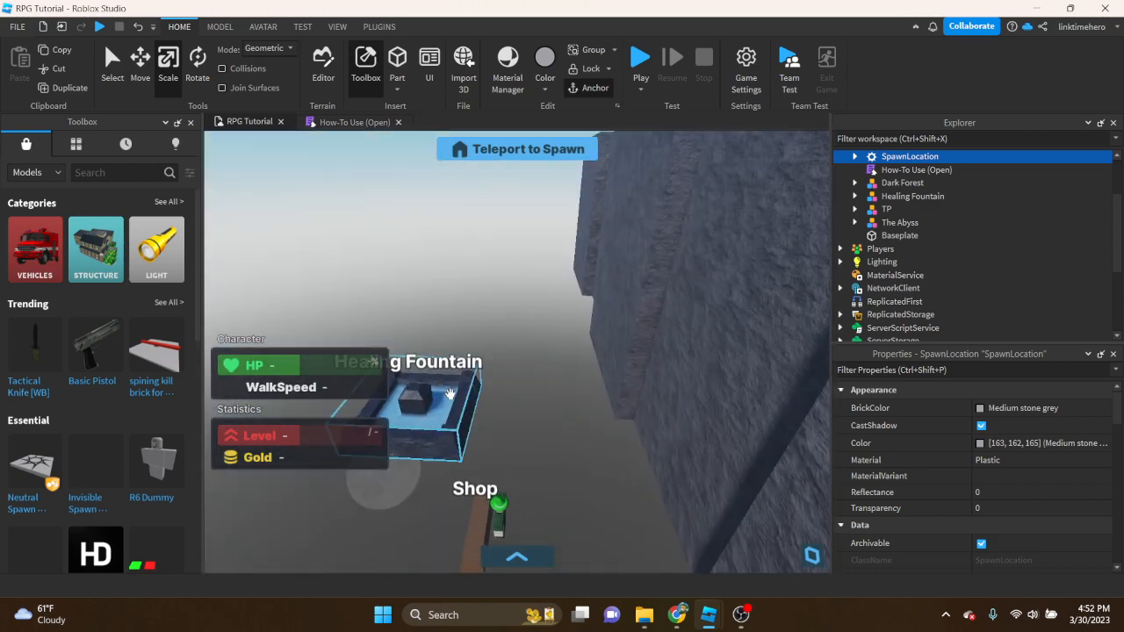
{"action": "mouse_move", "coordinate": [448, 394]}
{"action": "left_mouse_down"}
{"action": "mouse_move", "coordinate": [584, 422]}
{"action": "mouse_move", "coordinate": [582, 446]}
{"action": "mouse_move", "coordinate": [534, 497]}
{"action": "mouse_move", "coordinate": [454, 451]}
{"action": "mouse_move", "coordinate": [532, 321]}
{"action": "mouse_move", "coordinate": [513, 321]}
{"action": "left_mouse_up"}
{"action": "scroll", "coordinate": [532, 491], "scroll_direction": "down", "scroll_amount": 5}
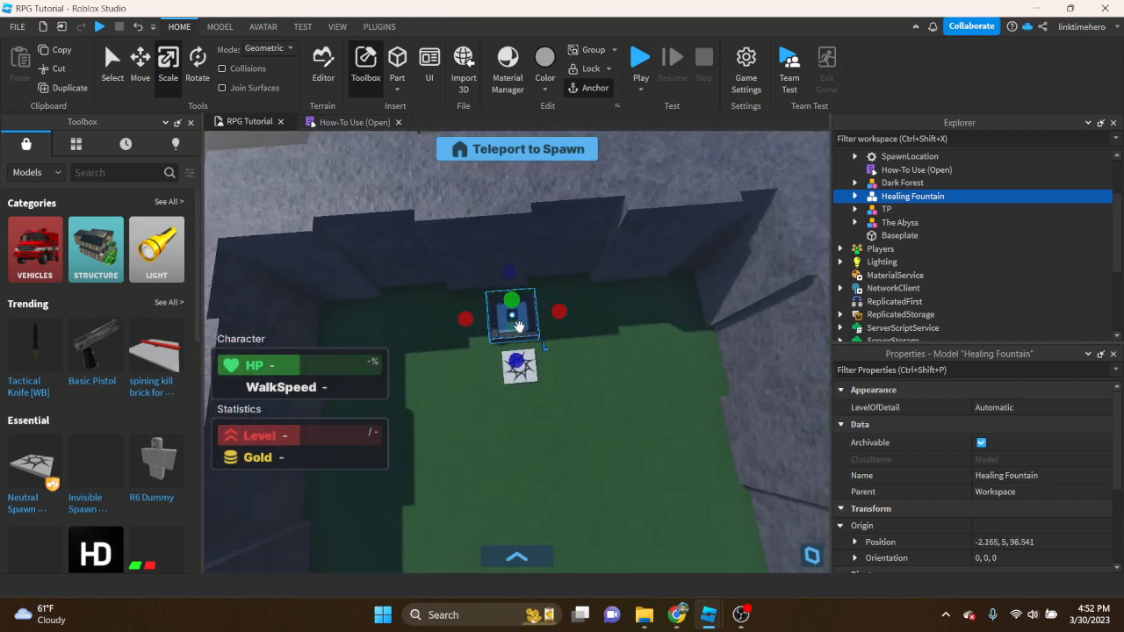
Move the Shop NPC into the walled area and place it against the wall beside the Healing Fountain
{"action": "right_click_drag", "start_coordinate": [518, 326], "coordinate": [520, 332]}
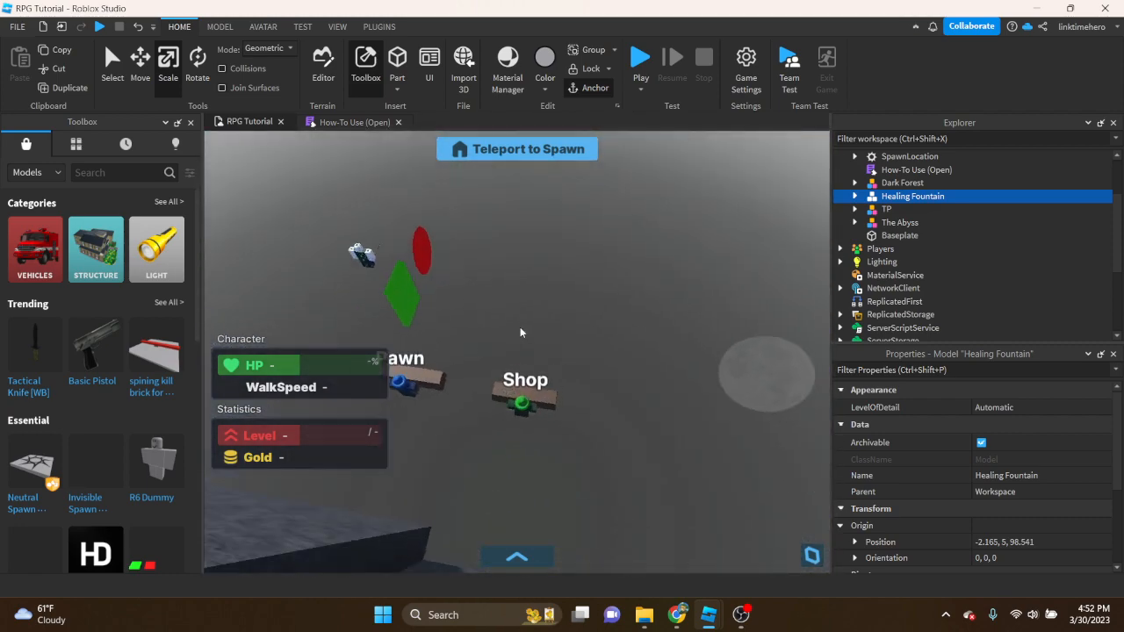
{"action": "left_click", "coordinate": [523, 397]}
{"action": "key", "text": "f"}
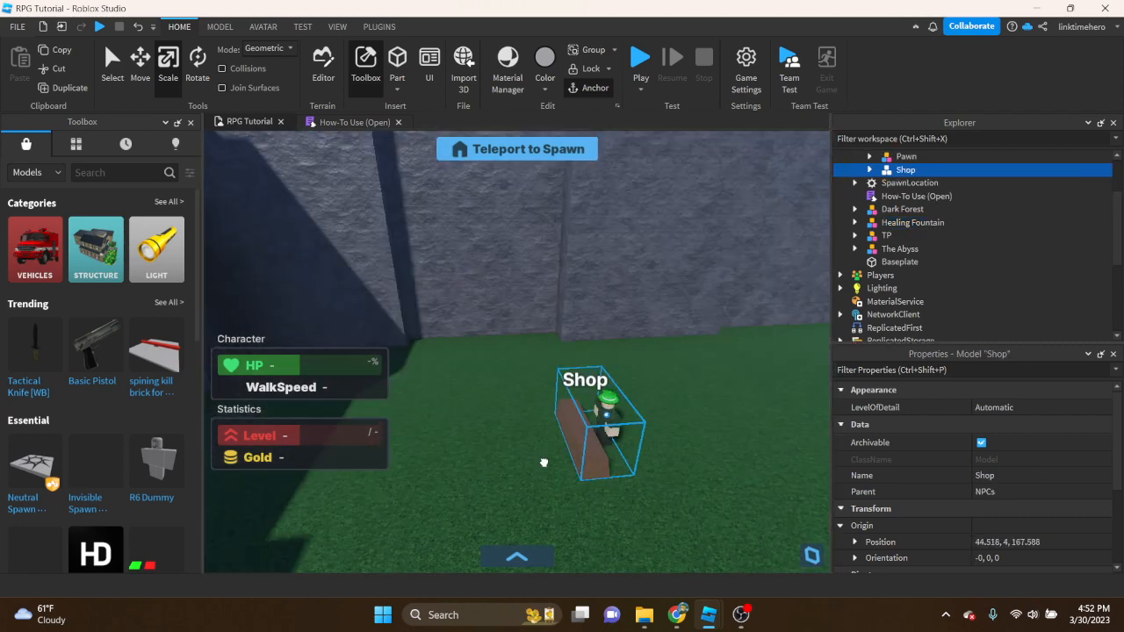
{"action": "mouse_move", "coordinate": [544, 463]}
{"action": "left_mouse_down"}
{"action": "mouse_move", "coordinate": [562, 450]}
{"action": "mouse_move", "coordinate": [523, 381]}
{"action": "left_mouse_up"}
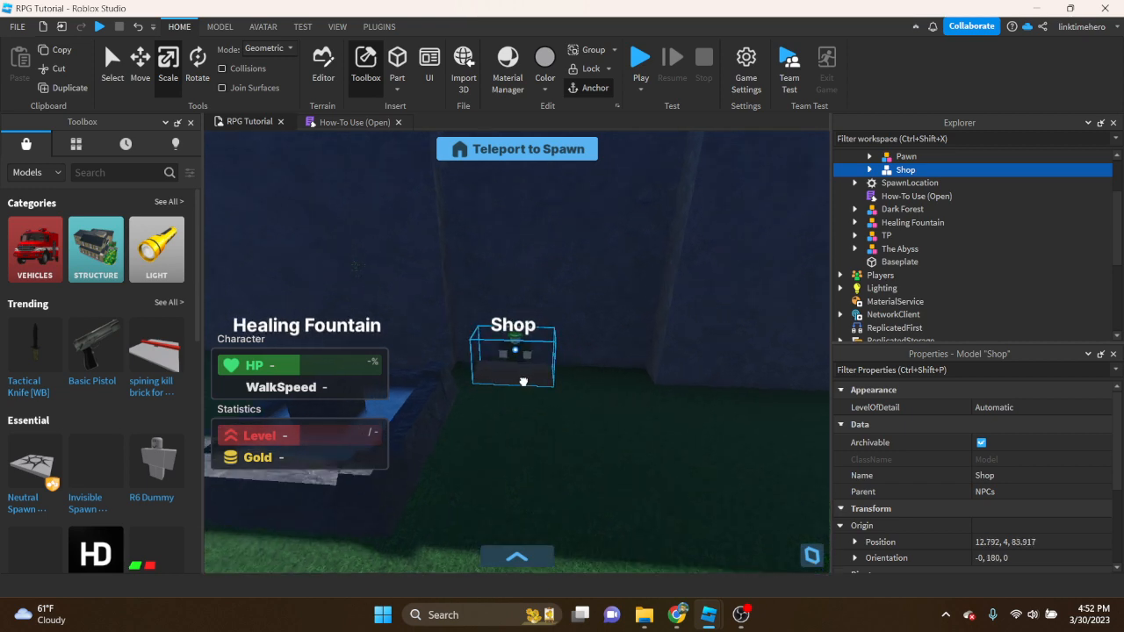
{"action": "right_click_drag", "start_coordinate": [512, 377], "coordinate": [511, 386]}
Move the Pawn NPC into the walled area and place it against the wall beside the Shop
{"action": "scroll", "coordinate": [547, 415], "scroll_direction": "up", "scroll_amount": 10}
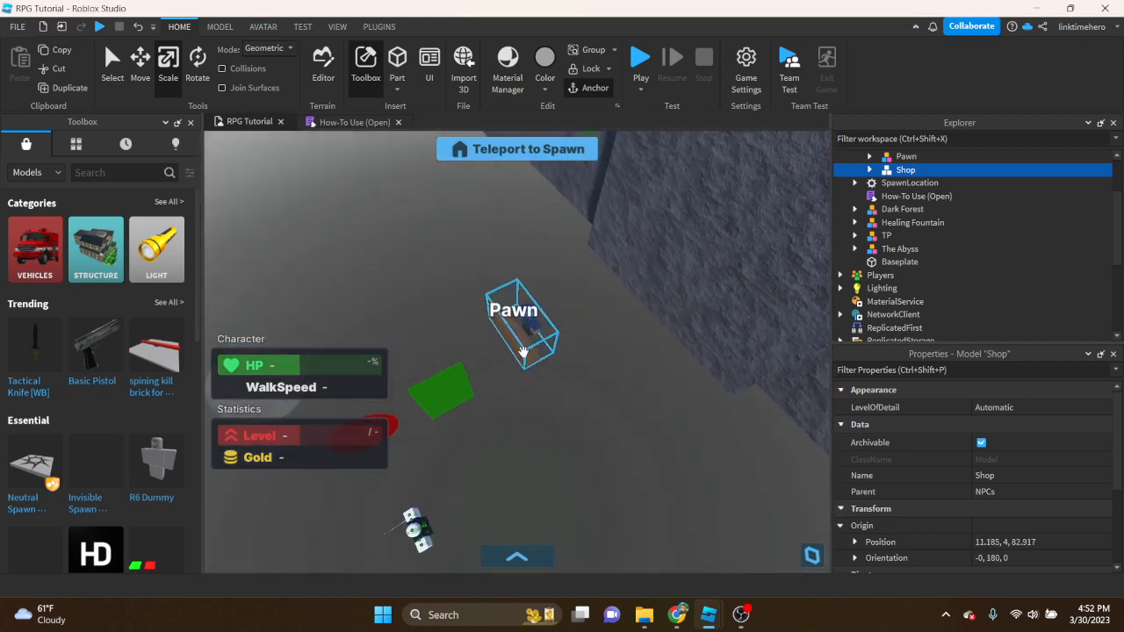
{"action": "left_click", "coordinate": [590, 273]}
{"action": "left_click_drag", "start_coordinate": [590, 273], "coordinate": [510, 349]}
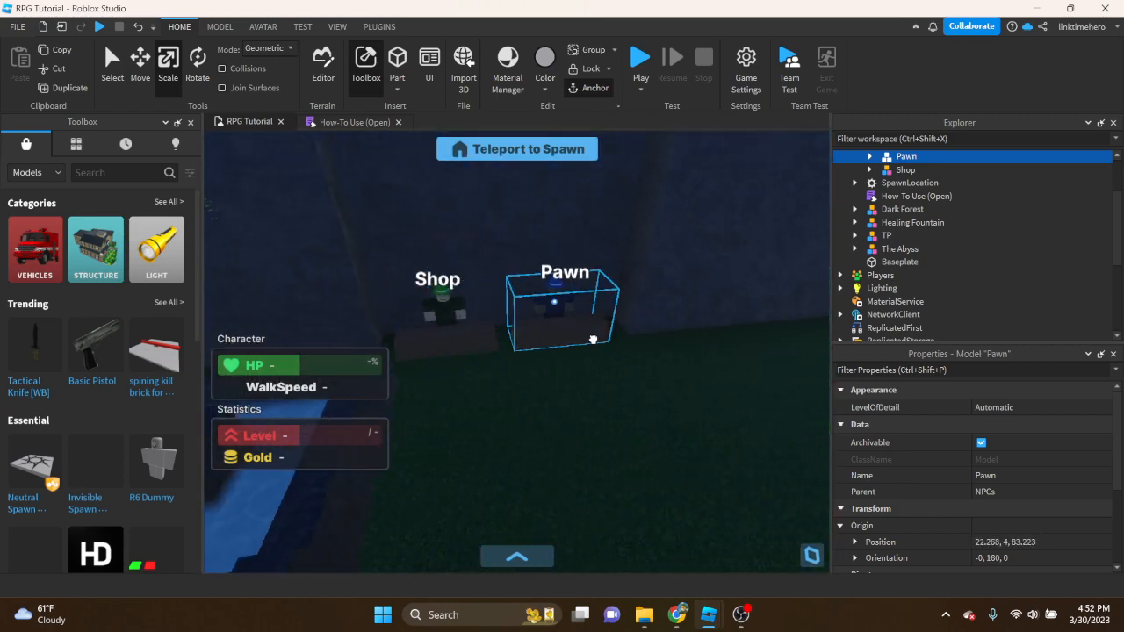
Move the Thief mob from outside the walls onto the enclosed grass
{"action": "right_click_drag", "start_coordinate": [562, 353], "coordinate": [534, 326]}
{"action": "key", "text": "w"}
{"action": "key", "text": "f"}
{"action": "scroll", "coordinate": [575, 272], "scroll_direction": "down", "scroll_amount": 6}
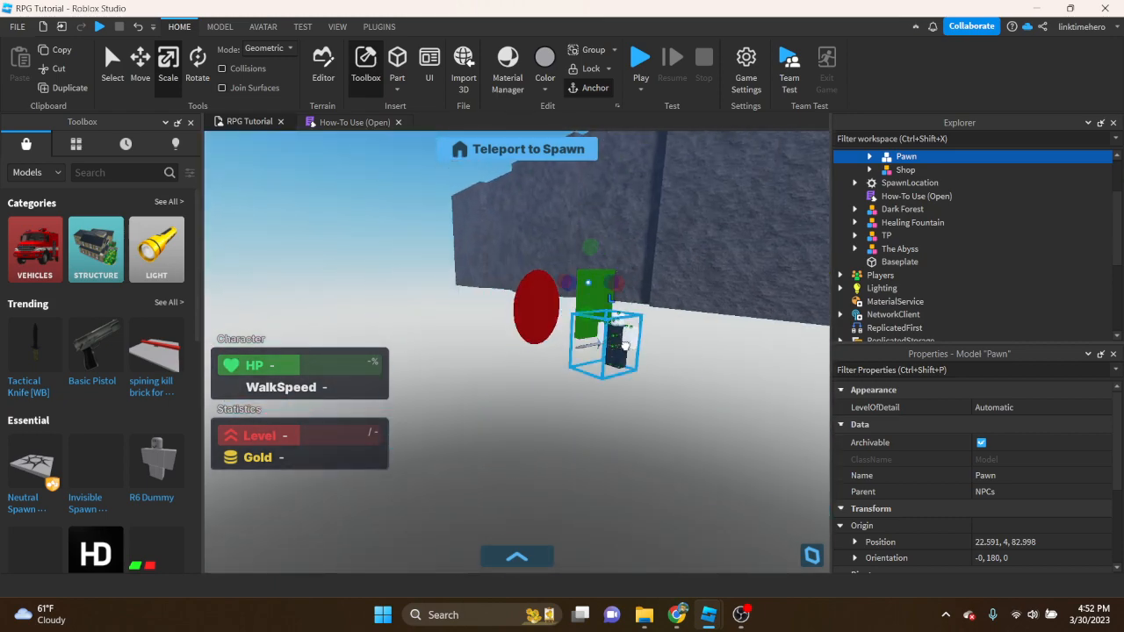
{"action": "key", "text": "w"}
{"action": "mouse_move", "coordinate": [625, 345]}
{"action": "left_mouse_down"}
{"action": "mouse_move", "coordinate": [667, 288]}
{"action": "mouse_move", "coordinate": [505, 274]}
{"action": "mouse_move", "coordinate": [557, 349]}
{"action": "mouse_move", "coordinate": [483, 405]}
{"action": "mouse_move", "coordinate": [645, 370]}
{"action": "mouse_move", "coordinate": [630, 365]}
{"action": "left_mouse_up"}
{"action": "key", "text": "w"}
{"action": "mouse_move", "coordinate": [631, 364]}
{"action": "right_mouse_down"}
{"action": "mouse_move", "coordinate": [645, 368]}
{"action": "mouse_move", "coordinate": [399, 196]}
{"action": "mouse_move", "coordinate": [557, 325]}
{"action": "right_mouse_up"}
Move the Healing Fountain straight away from the wall onto the open grass, to about Z 117.11
{"action": "key", "text": "s"}
{"action": "key", "text": "w"}
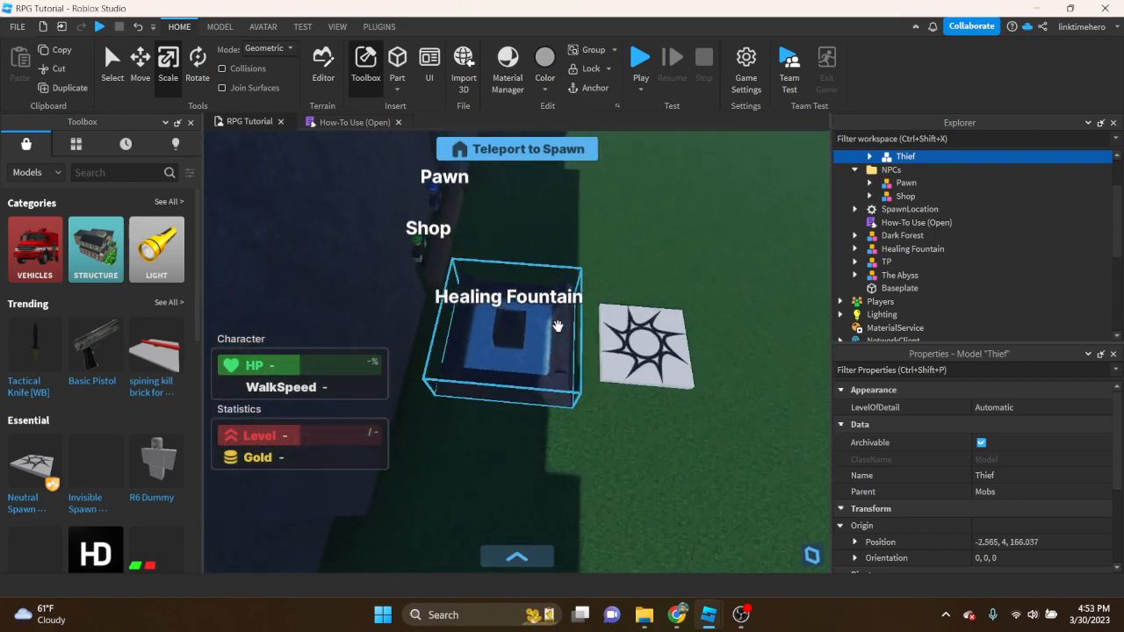
{"action": "left_click", "coordinate": [518, 369]}
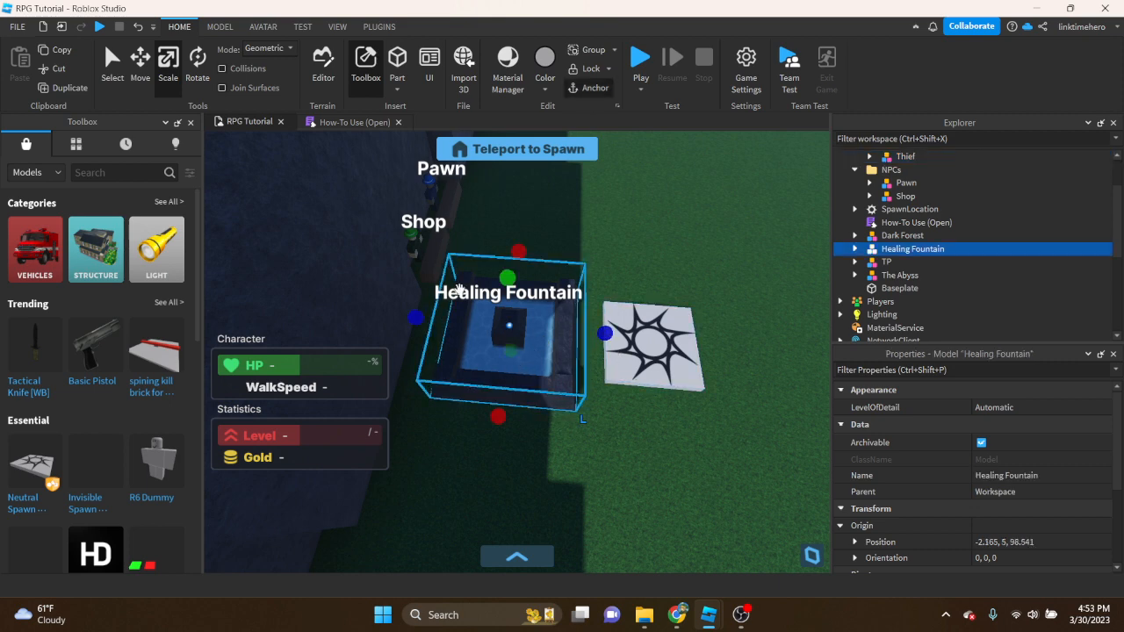
{"action": "left_click", "coordinate": [145, 66]}
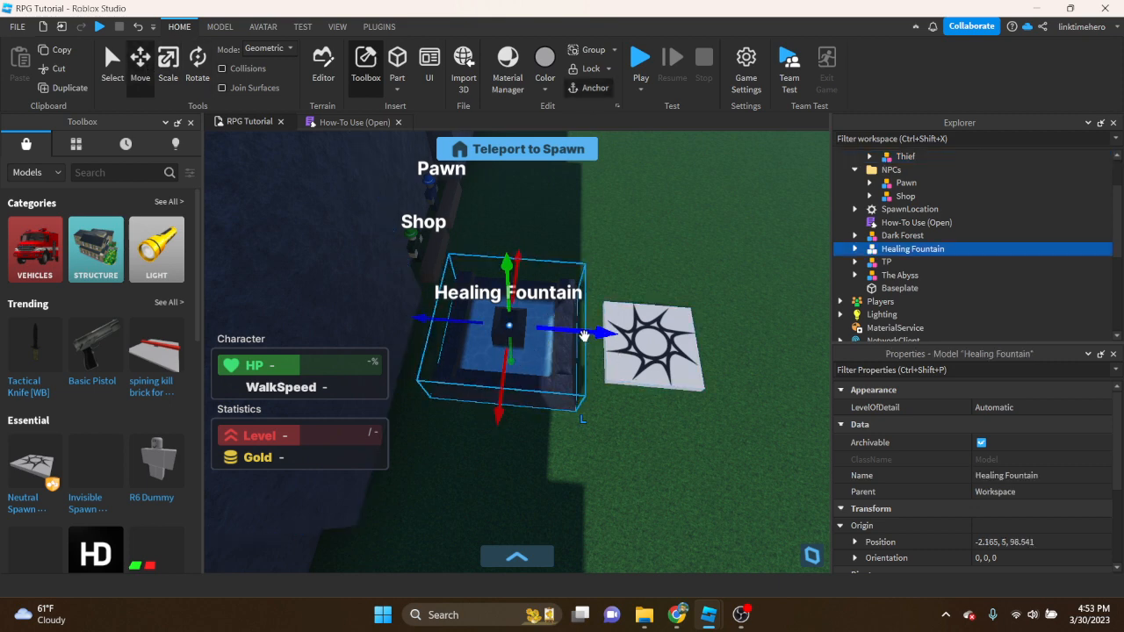
{"action": "key", "text": "d"}
{"action": "left_click_drag", "start_coordinate": [584, 336], "coordinate": [686, 331]}
{"action": "key", "text": "d"}
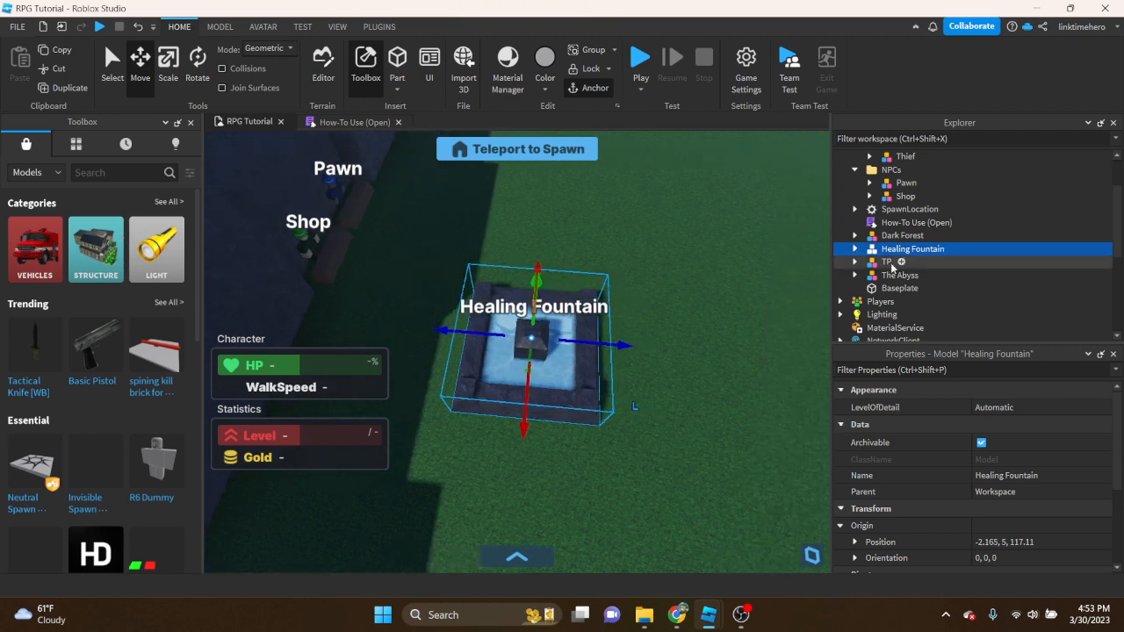
Select the SpawnLocation hidden under the fountain and move it out to the side facing away from the wall
{"action": "left_click", "coordinate": [896, 290]}
{"action": "left_click", "coordinate": [892, 263]}
{"action": "left_click", "coordinate": [889, 253]}
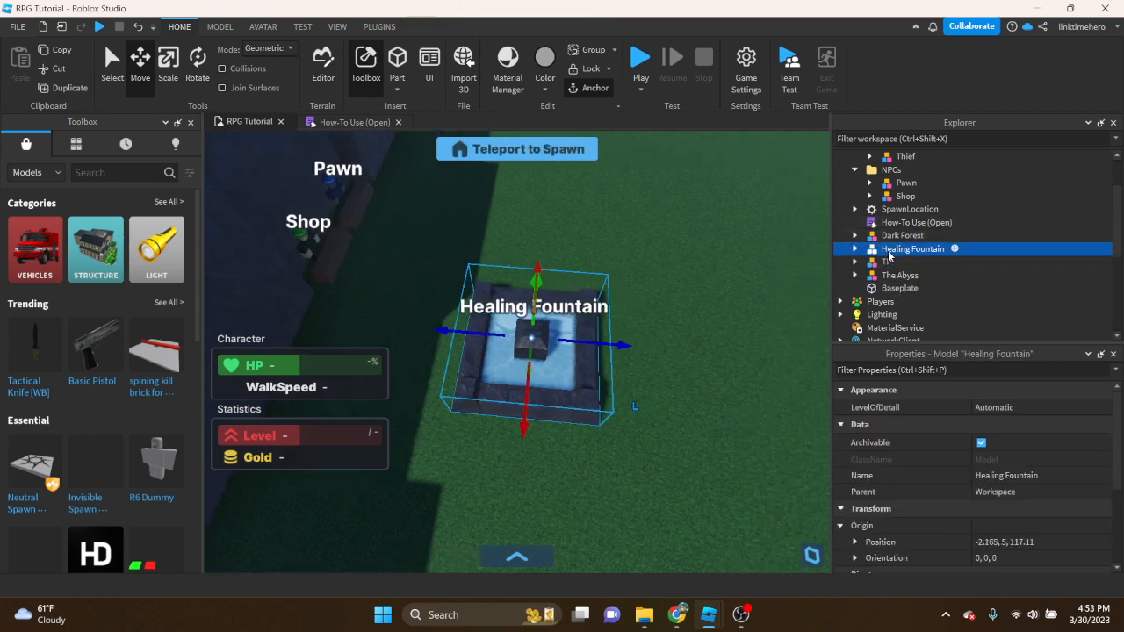
{"action": "scroll", "coordinate": [891, 227], "scroll_direction": "up", "scroll_amount": 2}
{"action": "scroll", "coordinate": [890, 221], "scroll_direction": "down", "scroll_amount": 1}
{"action": "left_click", "coordinate": [904, 237]}
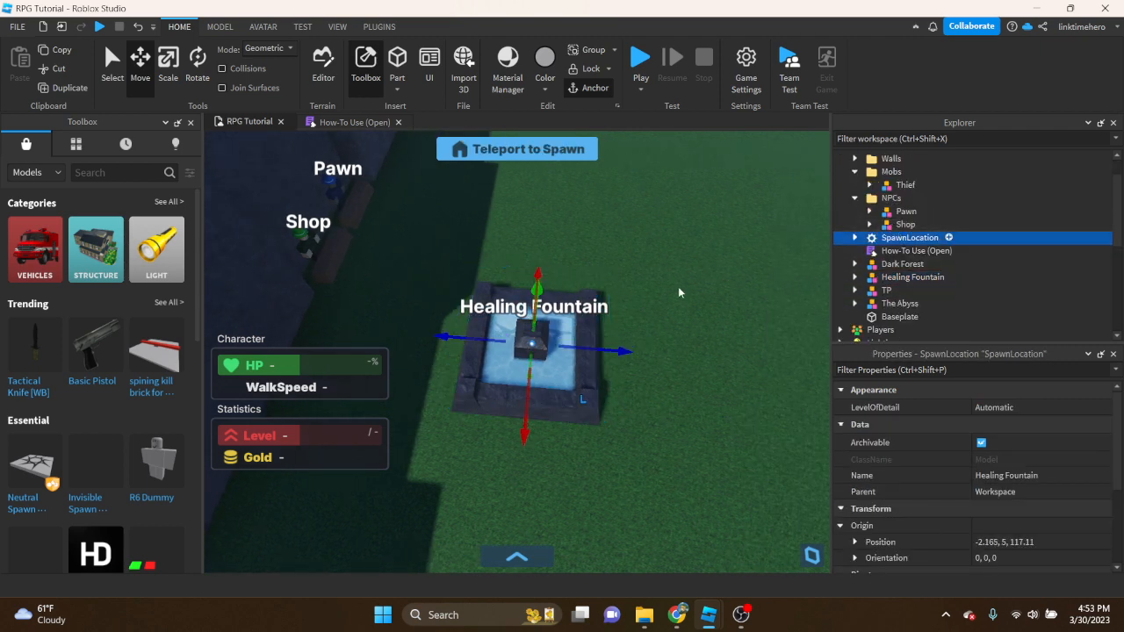
{"action": "key", "text": "d"}
{"action": "left_click_drag", "start_coordinate": [603, 348], "coordinate": [661, 365]}
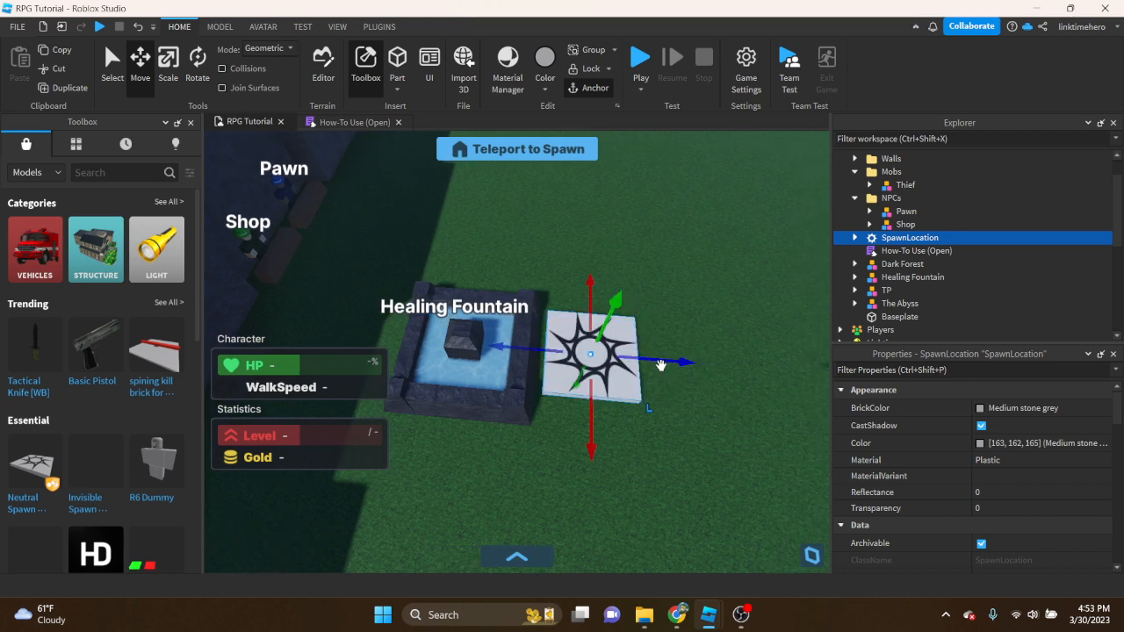
Duplicate the SpawnLocation twice and place the copies on two more sides of the Healing Fountain
{"action": "key", "text": "ctrl+d"}
{"action": "left_click_drag", "start_coordinate": [606, 233], "coordinate": [609, 206]}
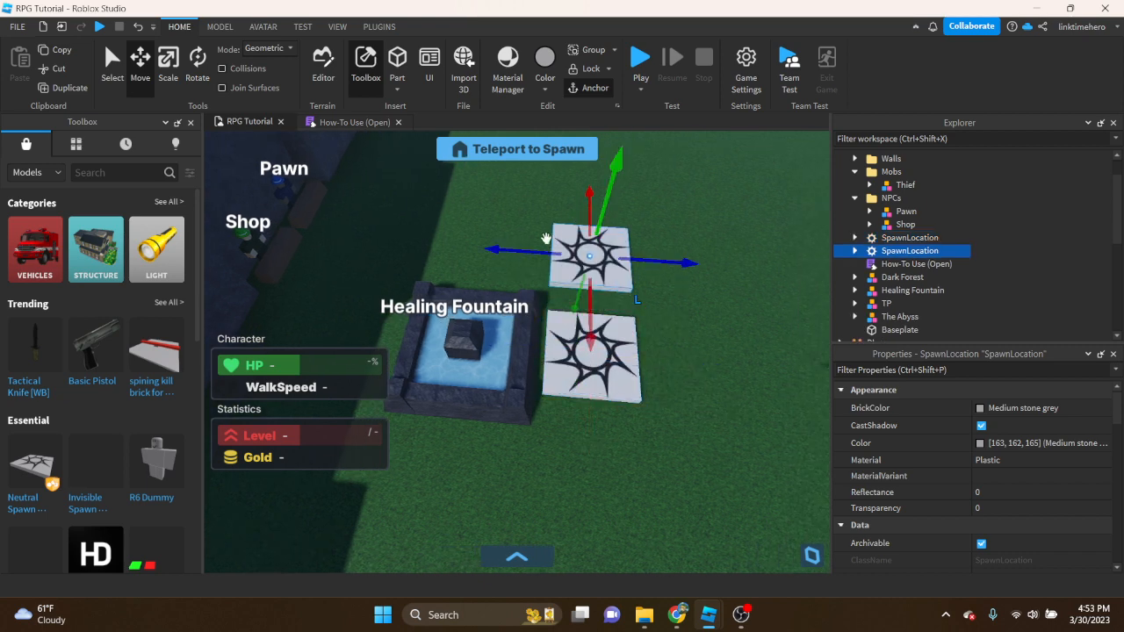
{"action": "left_click_drag", "start_coordinate": [531, 249], "coordinate": [347, 235]}
{"action": "key", "text": "ctrl+d"}
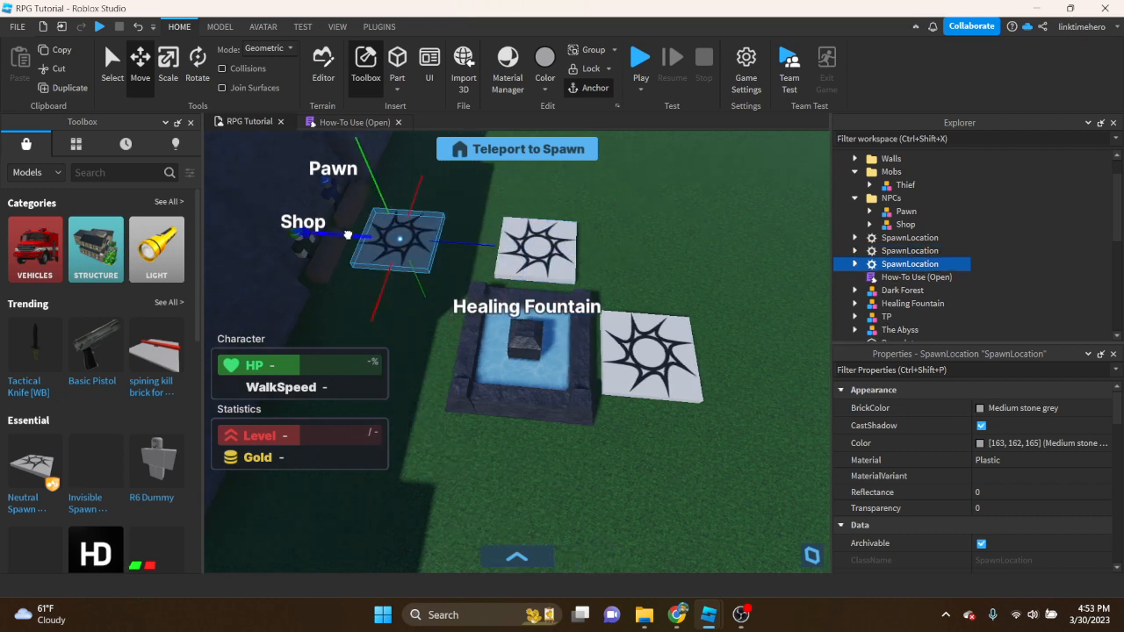
{"action": "left_click_drag", "start_coordinate": [379, 288], "coordinate": [364, 351]}
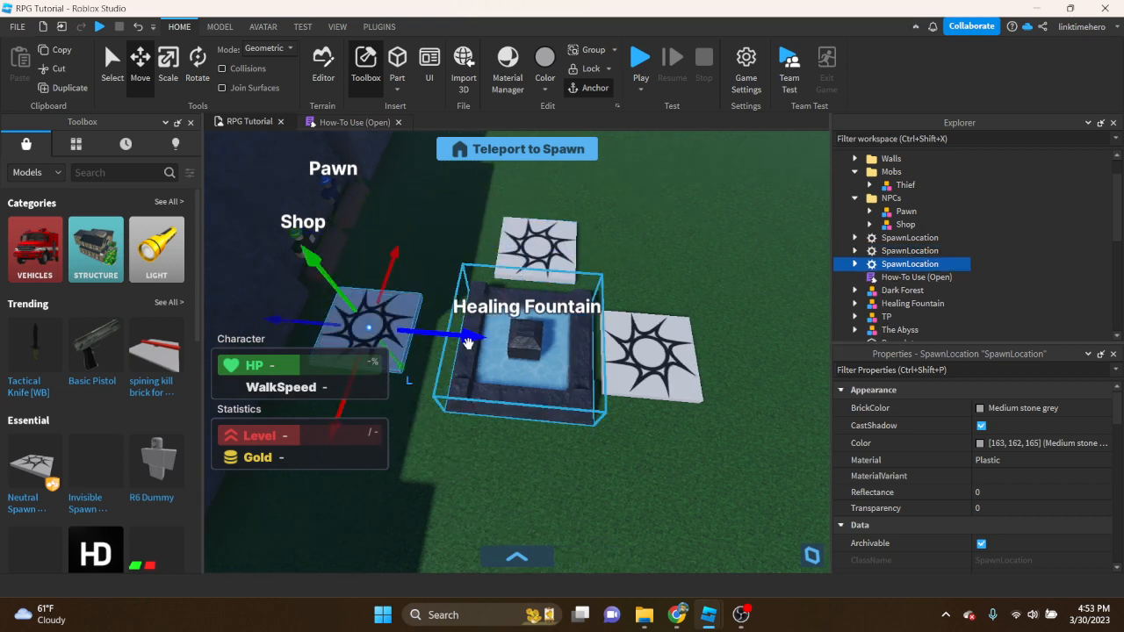
{"action": "left_click_drag", "start_coordinate": [464, 335], "coordinate": [502, 338]}
Add a fourth SpawnLocation by duplication and place it on the last free side of the Healing Fountain
{"action": "right_click_drag", "start_coordinate": [480, 328], "coordinate": [513, 338]}
{"action": "left_click_drag", "start_coordinate": [485, 432], "coordinate": [483, 443]}
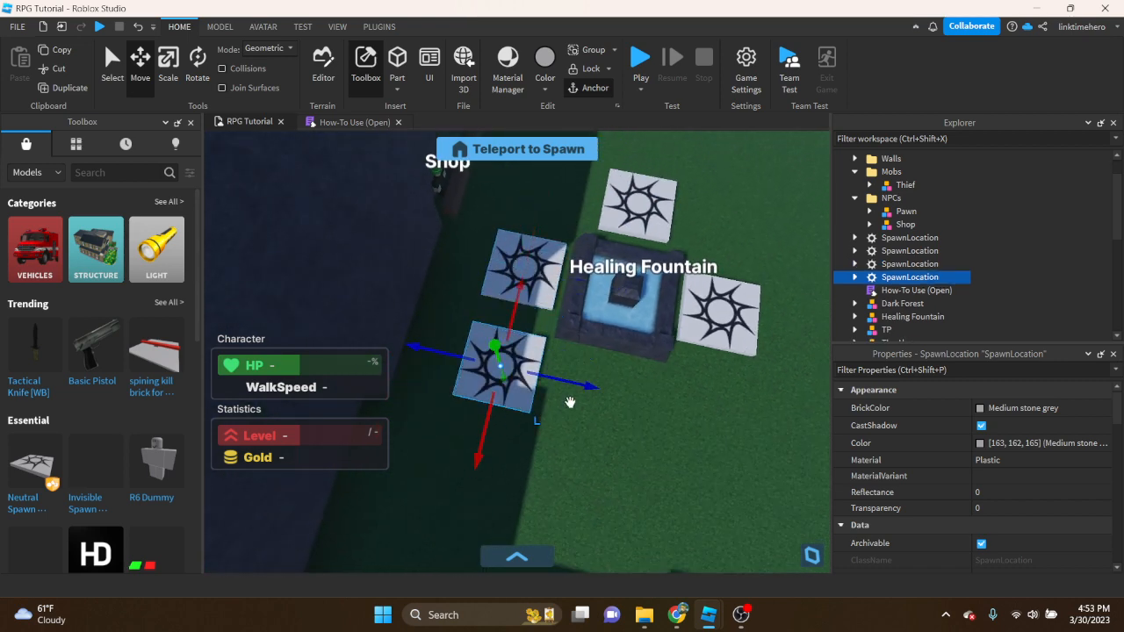
{"action": "left_click_drag", "start_coordinate": [586, 386], "coordinate": [692, 415]}
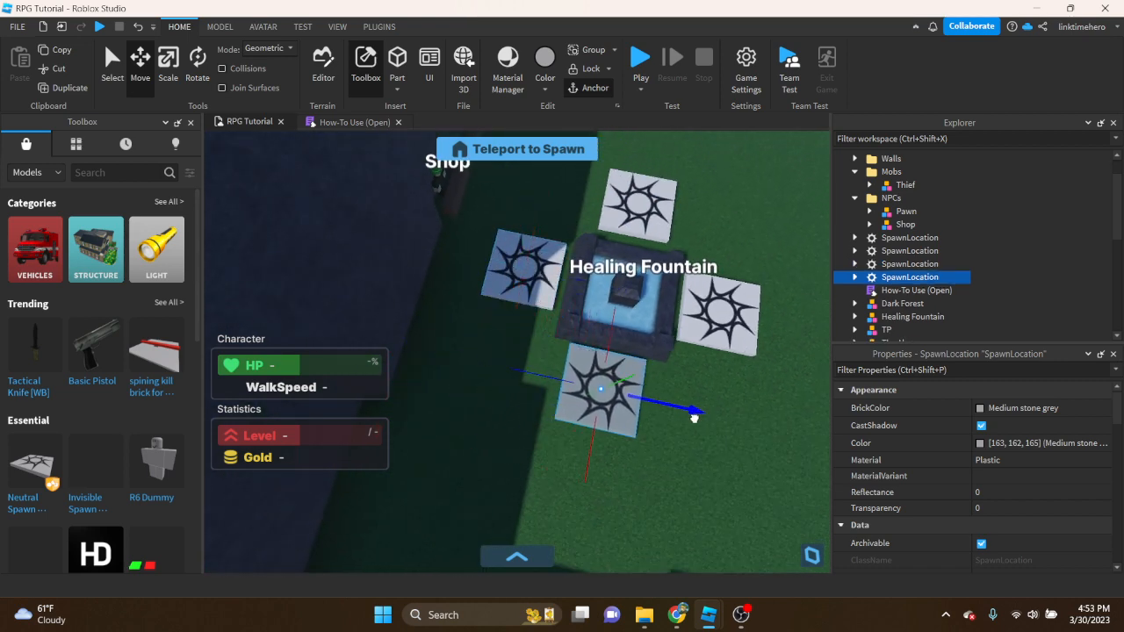
{"action": "left_click_drag", "start_coordinate": [594, 450], "coordinate": [588, 466]}
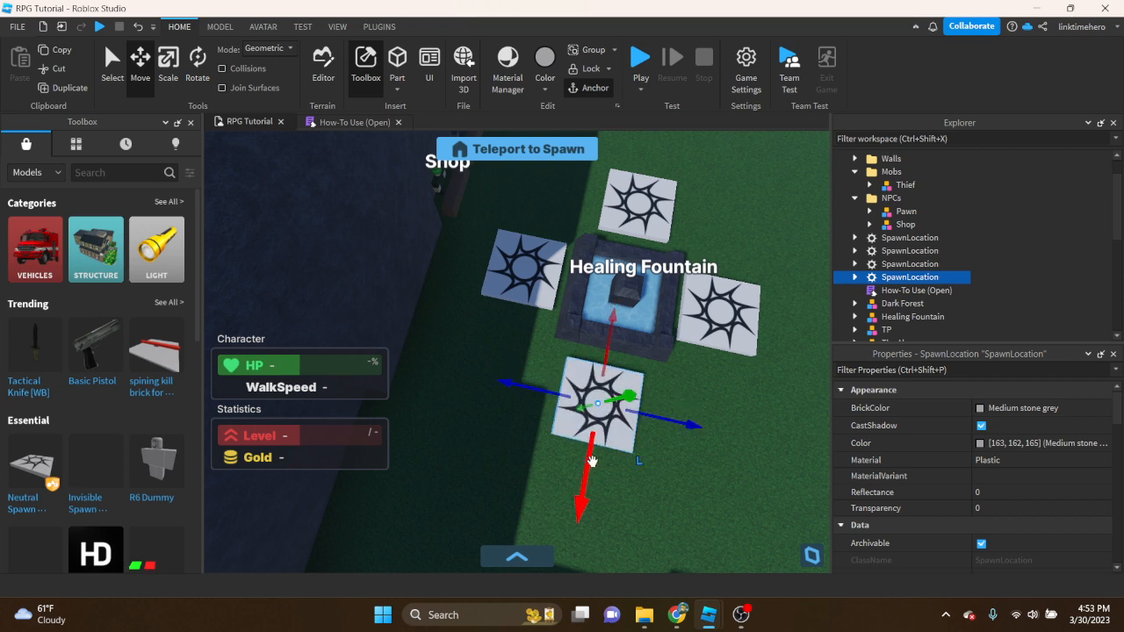
Select all four SpawnLocations and set their BrickColor to Dark stone grey and their material to Cobblestone
{"action": "left_click", "coordinate": [967, 240], "text": "shift"}
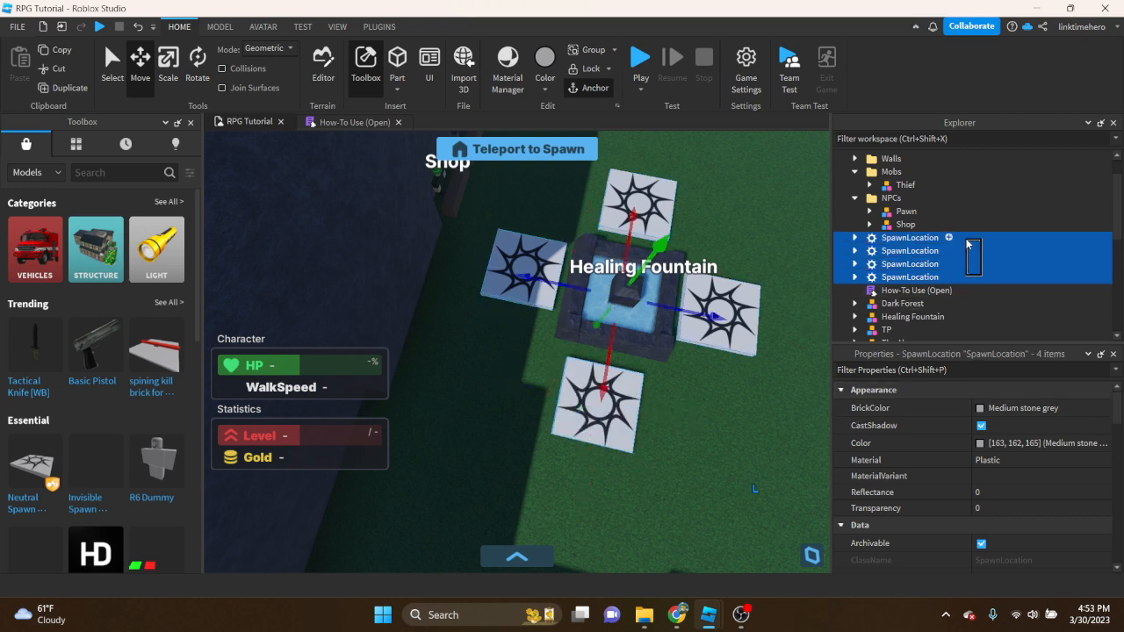
{"action": "left_click", "coordinate": [1022, 407]}
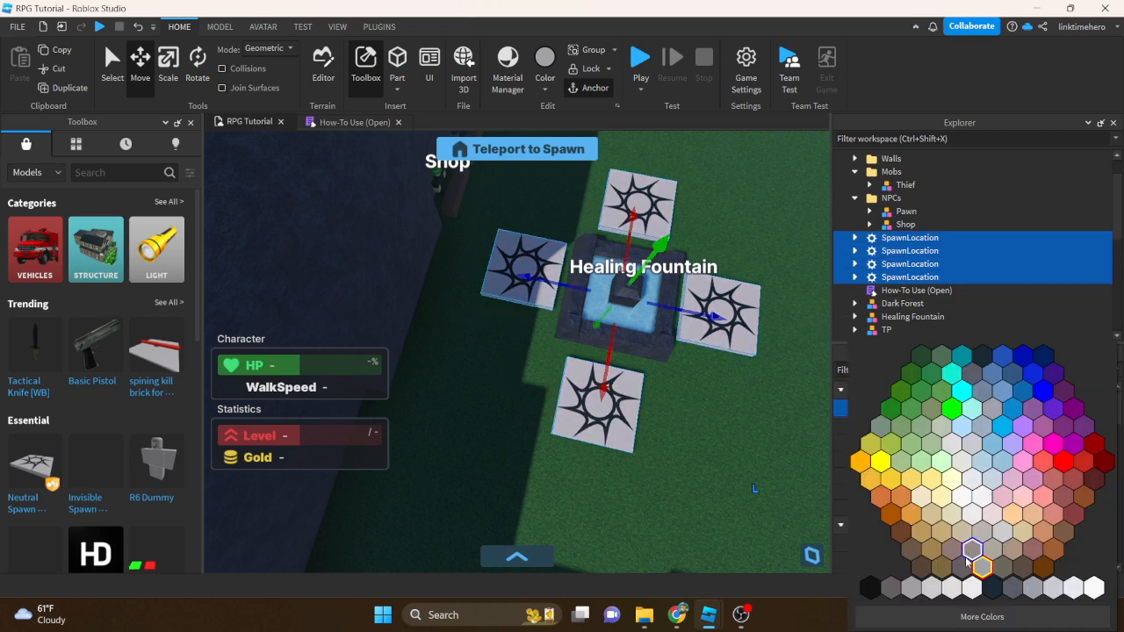
{"action": "left_click", "coordinate": [964, 562]}
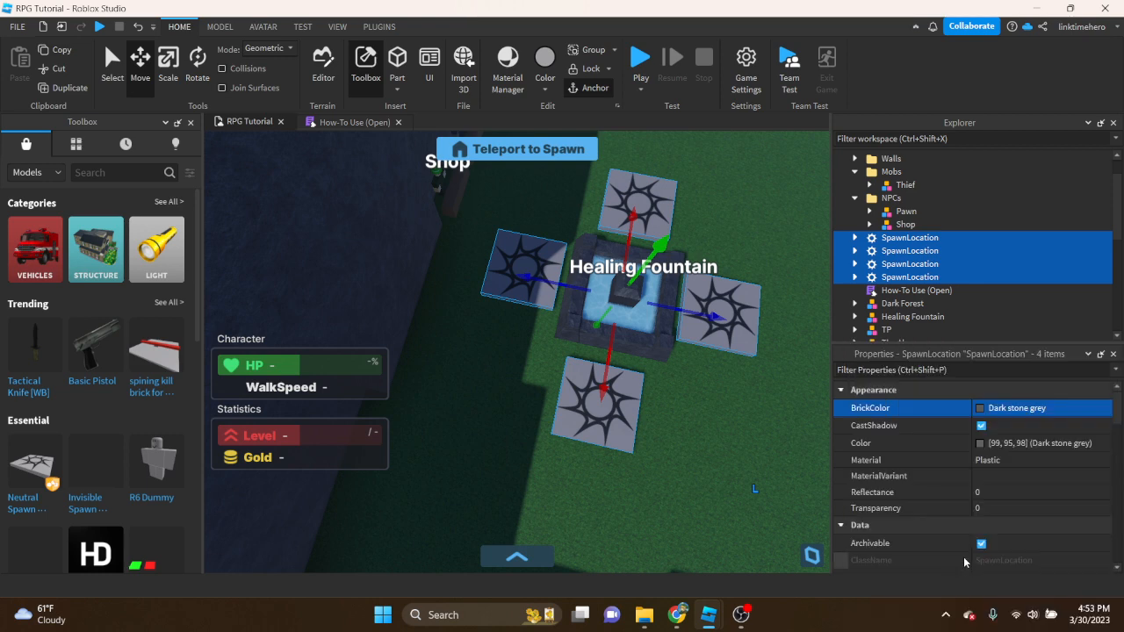
{"action": "left_click", "coordinate": [997, 462]}
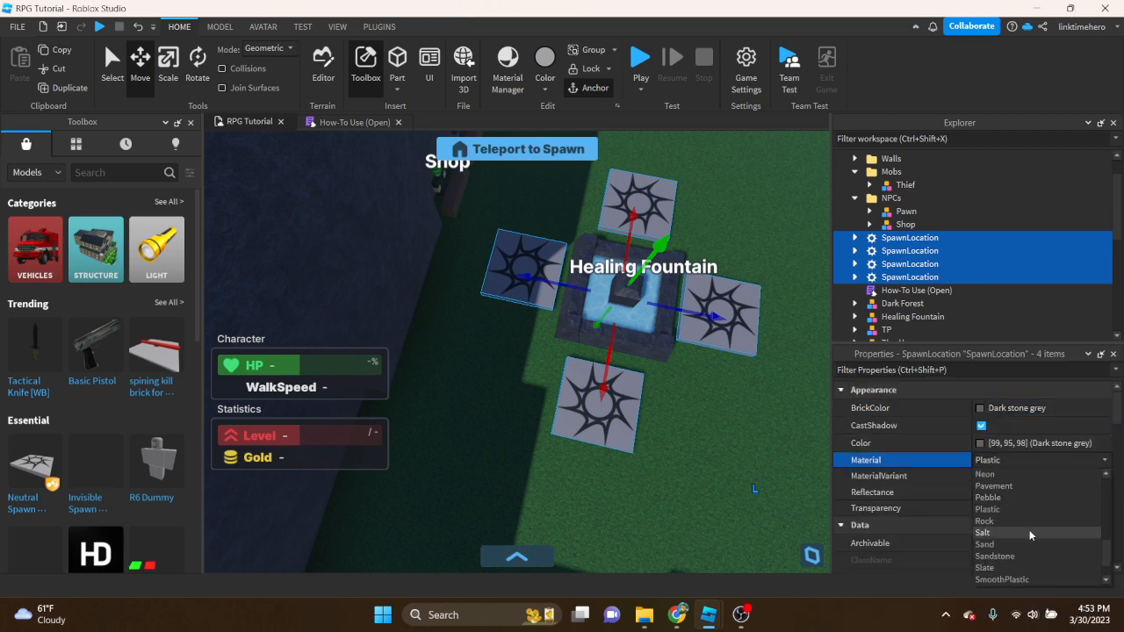
{"action": "scroll", "coordinate": [1027, 528], "scroll_direction": "down", "scroll_amount": 2}
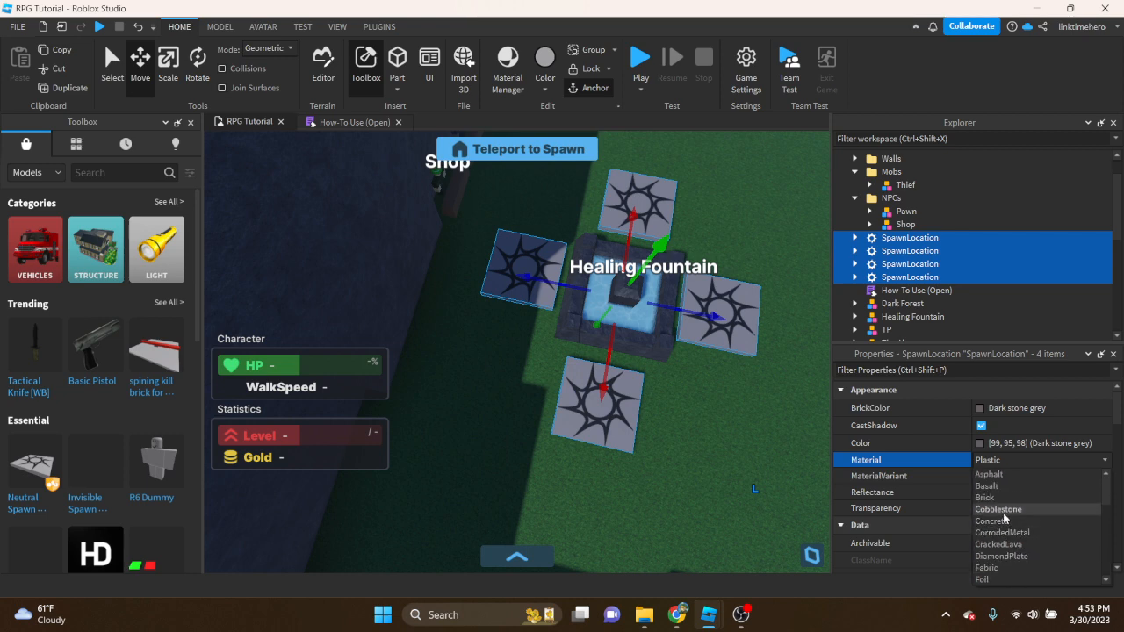
{"action": "left_click", "coordinate": [1004, 511]}
Copy the Color value of a Union in the Healing Fountain's Edges model
{"action": "right_click_drag", "start_coordinate": [677, 351], "coordinate": [648, 359]}
{"action": "scroll", "coordinate": [659, 336], "scroll_direction": "up", "scroll_amount": 3}
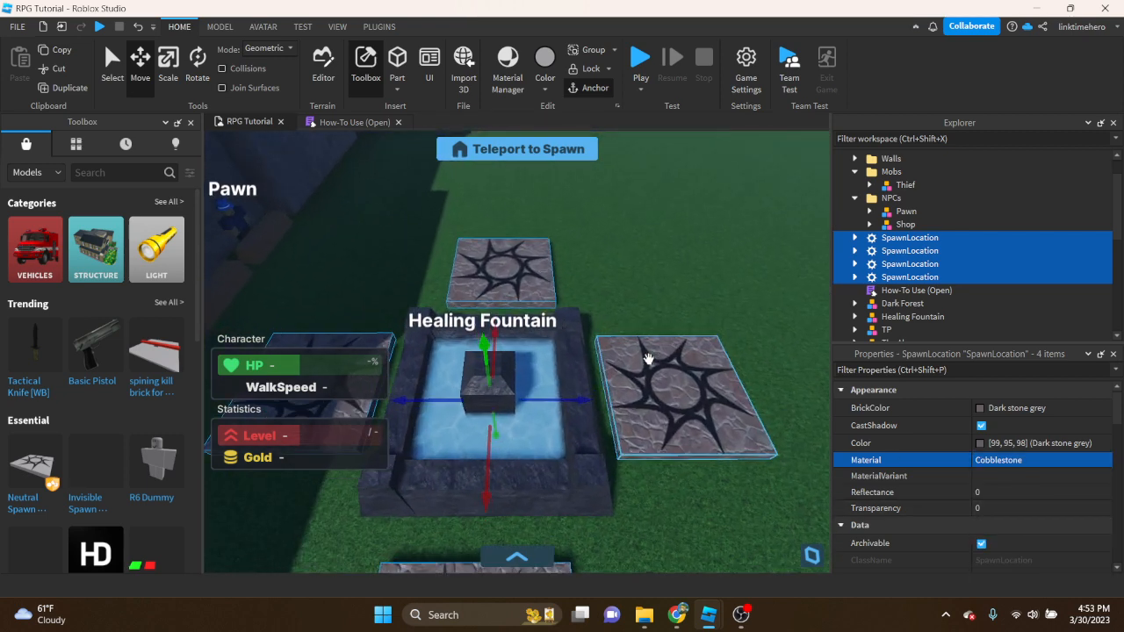
{"action": "scroll", "coordinate": [647, 359], "scroll_direction": "up", "scroll_amount": 1}
{"action": "left_click", "coordinate": [577, 464]}
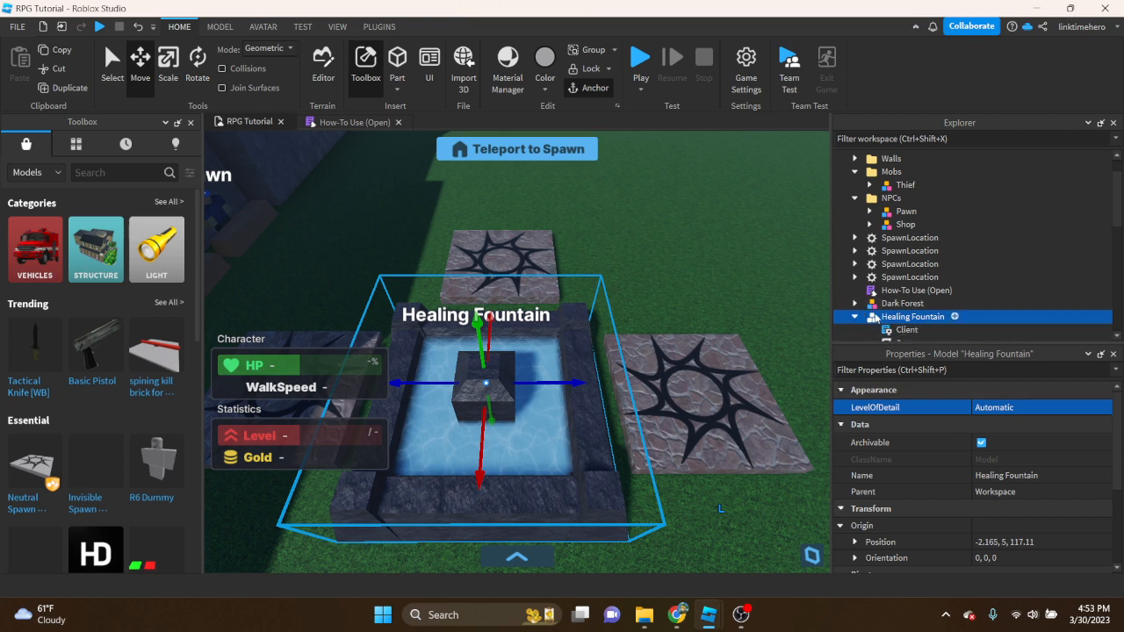
{"action": "scroll", "coordinate": [877, 307], "scroll_direction": "down", "scroll_amount": 3}
{"action": "left_click", "coordinate": [906, 258]}
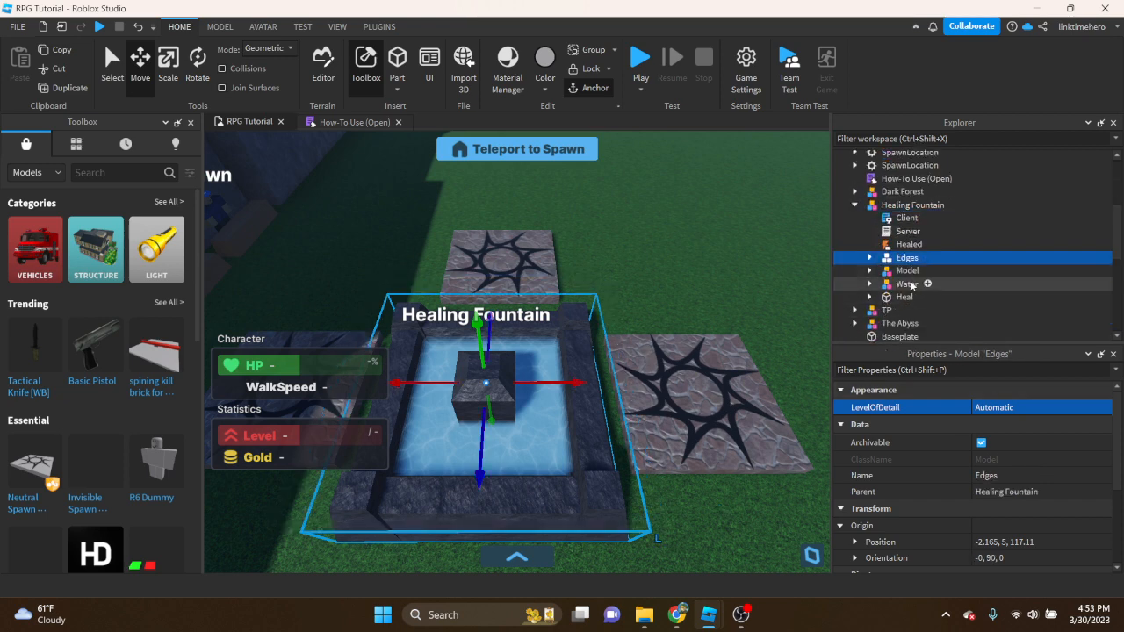
{"action": "left_click", "coordinate": [917, 271]}
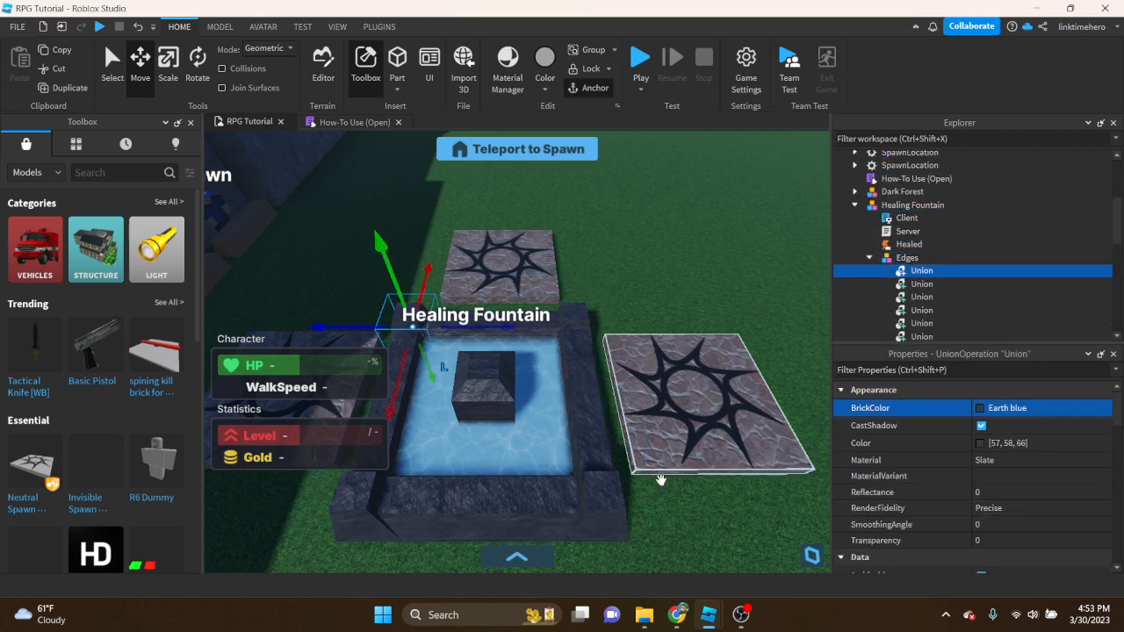
{"action": "left_click", "coordinate": [1033, 443]}
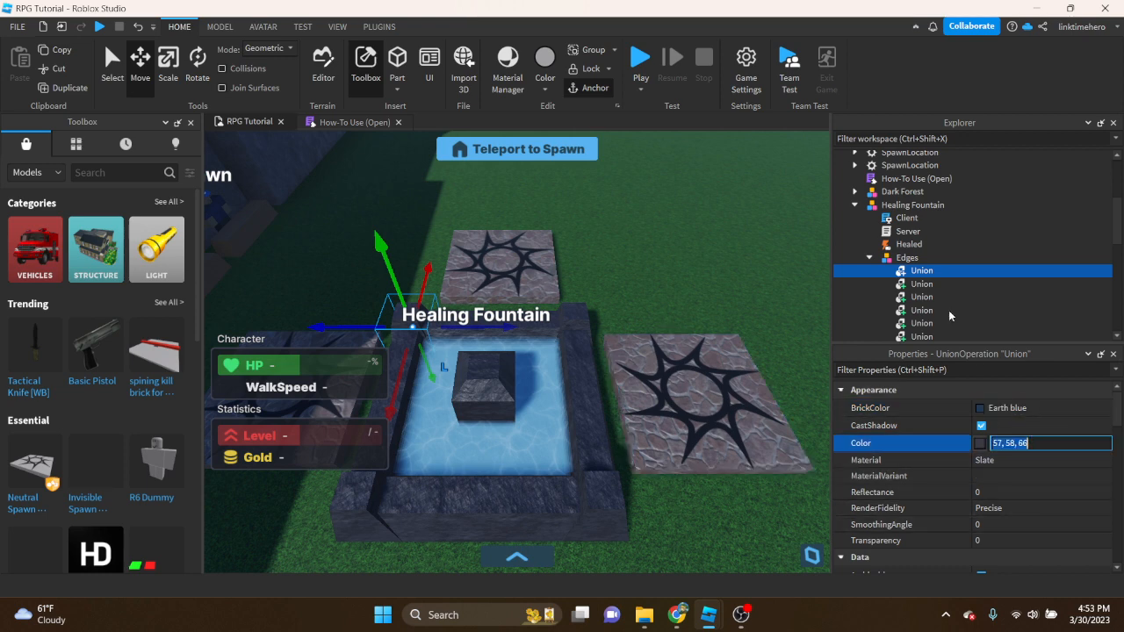
{"action": "left_click", "coordinate": [869, 258]}
{"action": "left_click", "coordinate": [854, 205]}
Select all four SpawnLocations and set their Color to 57, 58, 66
{"action": "left_click", "coordinate": [726, 381]}
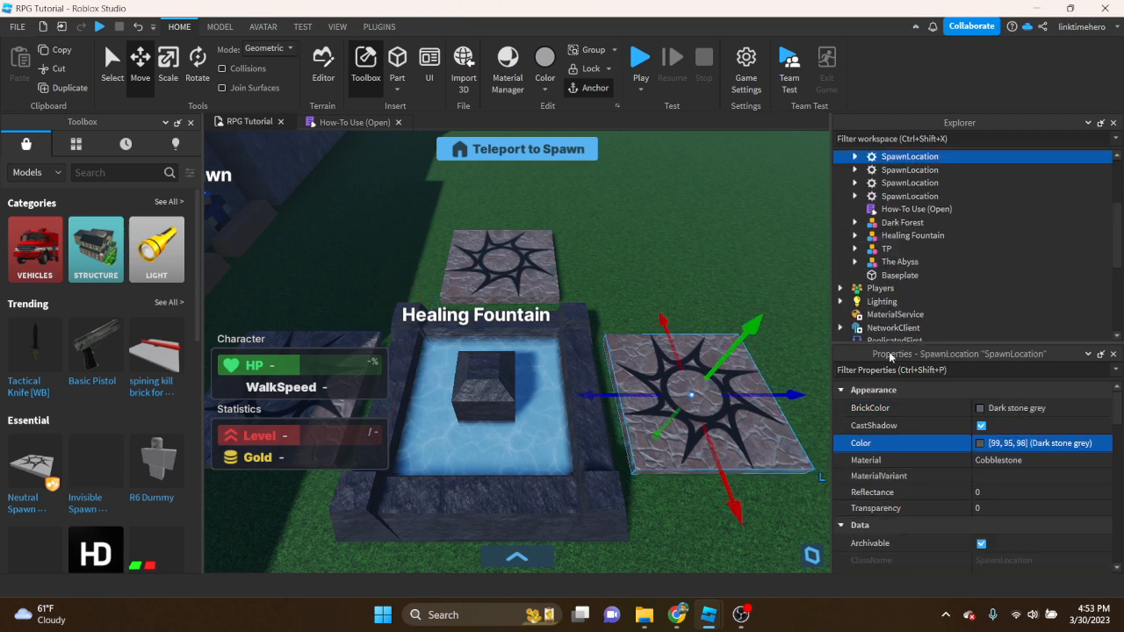
{"action": "scroll", "coordinate": [921, 218], "scroll_direction": "up", "scroll_amount": 1}
{"action": "scroll", "coordinate": [920, 218], "scroll_direction": "up", "scroll_amount": 1}
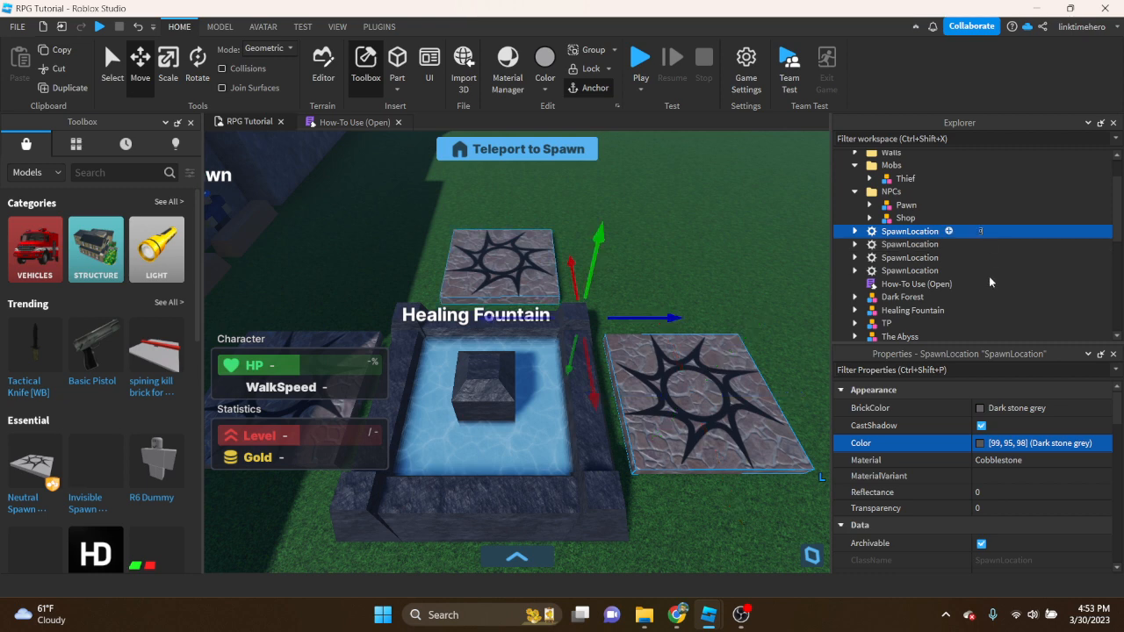
{"action": "left_click", "coordinate": [988, 284], "text": "shift"}
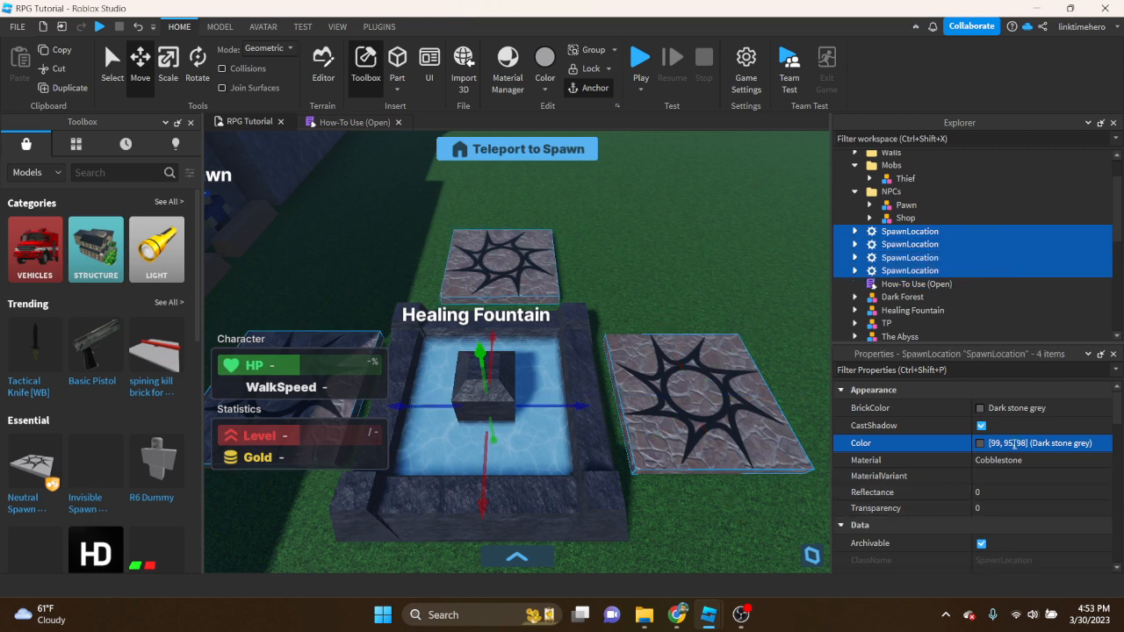
{"action": "key", "text": "Return"}
Examine the recolored spawn pads around the Healing Fountain and the walled area from several angles
{"action": "right_click_drag", "start_coordinate": [665, 320], "coordinate": [572, 389]}
{"action": "left_click", "coordinate": [636, 279]}
{"action": "left_click", "coordinate": [545, 417]}
{"action": "left_click_drag", "start_coordinate": [545, 417], "coordinate": [474, 397]}
{"action": "right_click_drag", "start_coordinate": [493, 286], "coordinate": [493, 285]}
{"action": "left_click", "coordinate": [493, 285]}
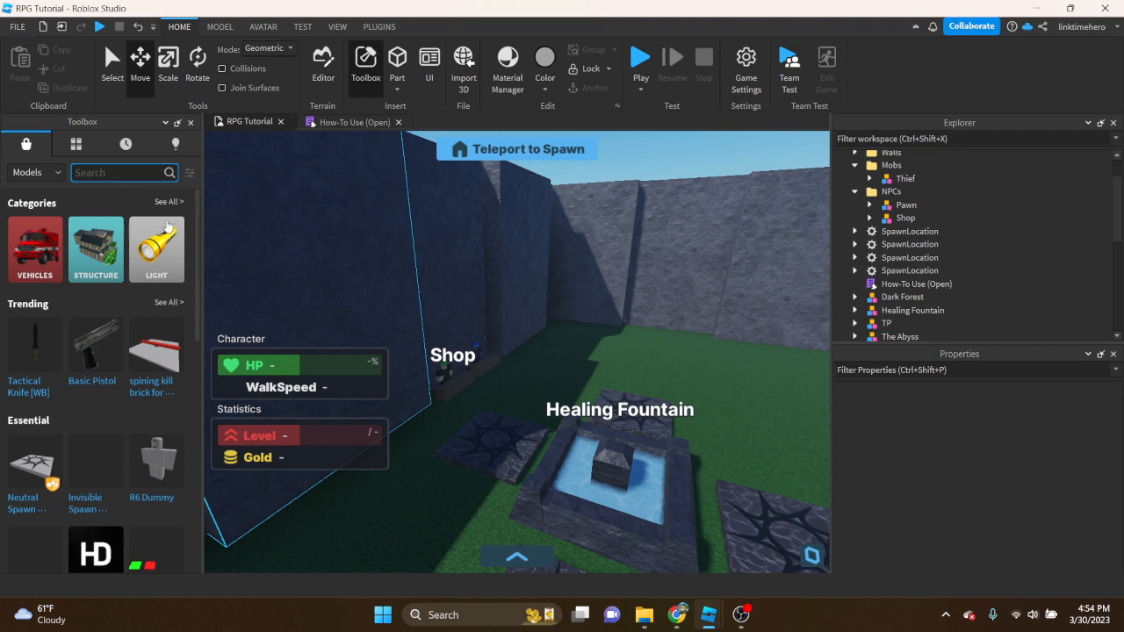
{"action": "left_click", "coordinate": [615, 461]}
{"action": "right_click_drag", "start_coordinate": [524, 349], "coordinate": [523, 349]}
{"action": "scroll", "coordinate": [523, 349], "scroll_direction": "down", "scroll_amount": 5}
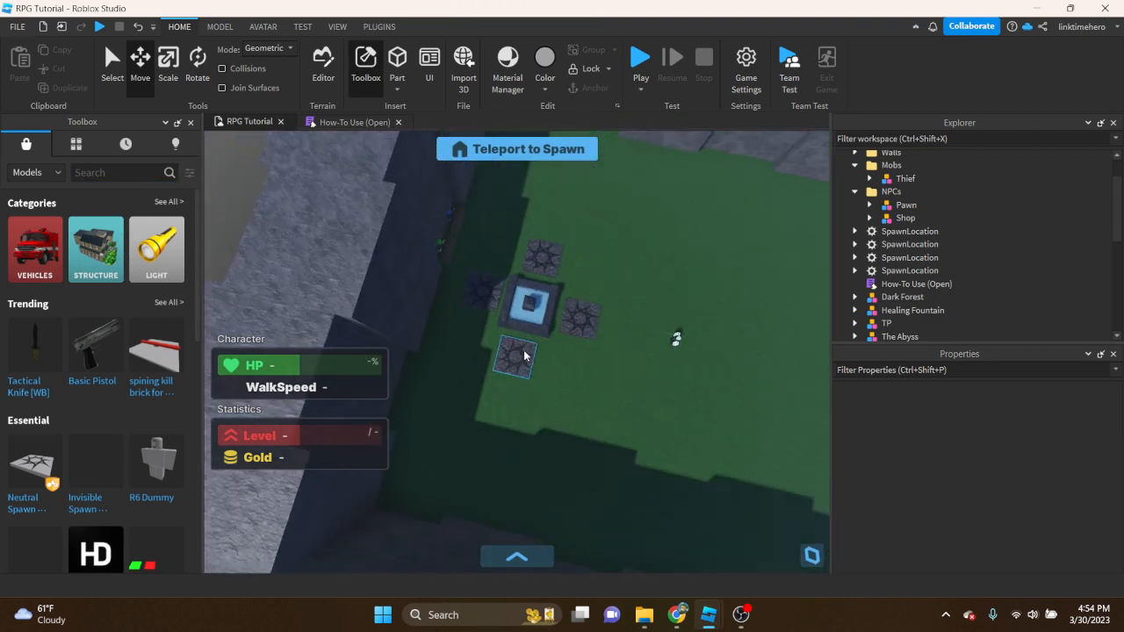
{"action": "left_click", "coordinate": [523, 354]}
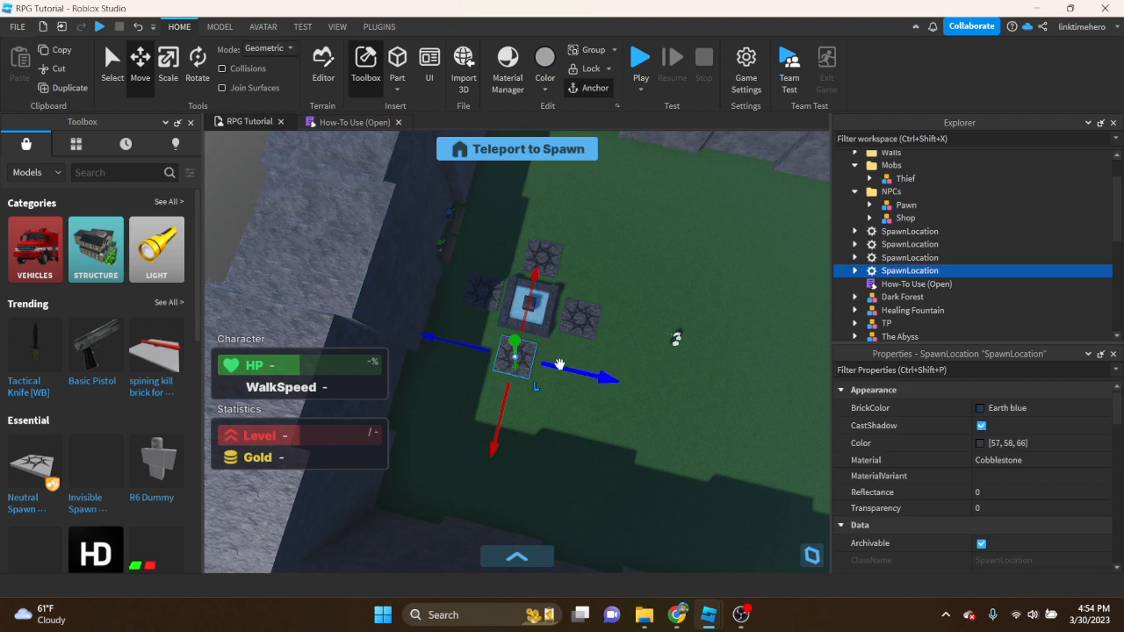
{"action": "right_click_drag", "start_coordinate": [561, 364], "coordinate": [562, 363]}
{"action": "scroll", "coordinate": [561, 364], "scroll_direction": "up", "scroll_amount": 5}
{"action": "scroll", "coordinate": [562, 364], "scroll_direction": "down", "scroll_amount": 6}
{"action": "left_click", "coordinate": [550, 338]}
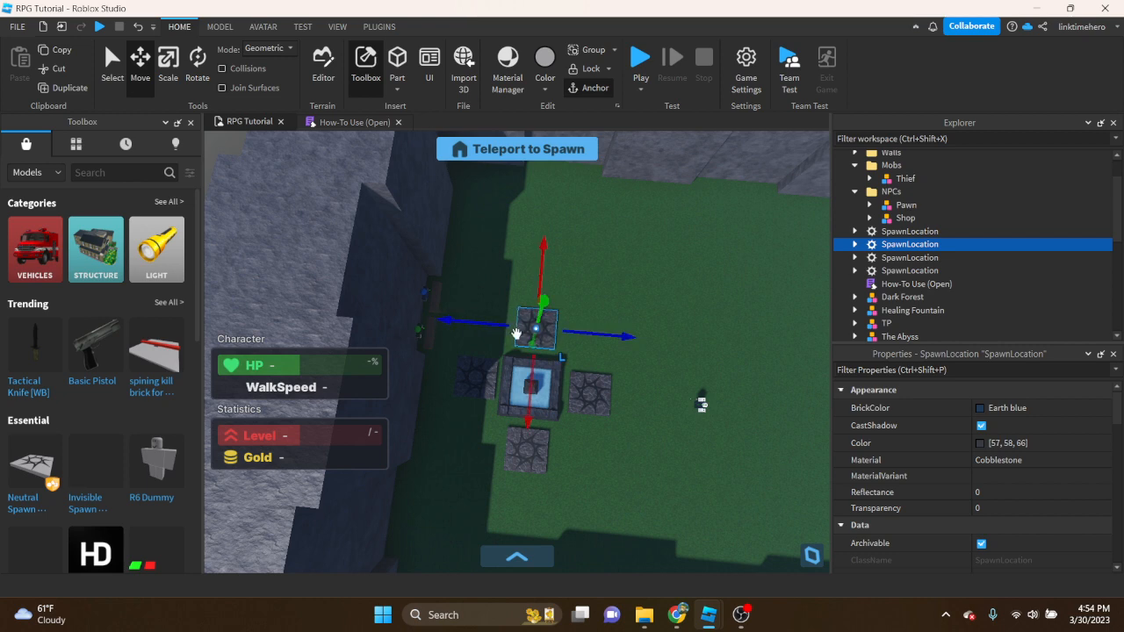
{"action": "right_click_drag", "start_coordinate": [494, 325], "coordinate": [489, 321]}
Search the Toolbox models for "tree" and browse the results for a pine tree
{"action": "left_click", "coordinate": [287, 215]}
{"action": "left_click", "coordinate": [146, 170]}
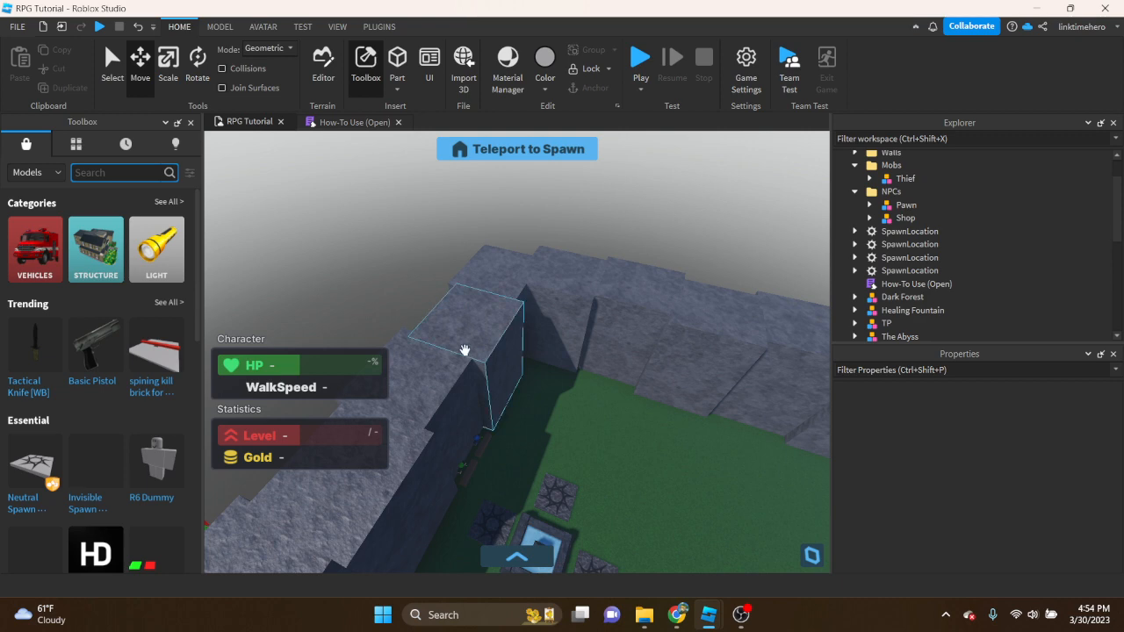
{"action": "type", "text": "tree"}
{"action": "key", "text": "Return"}
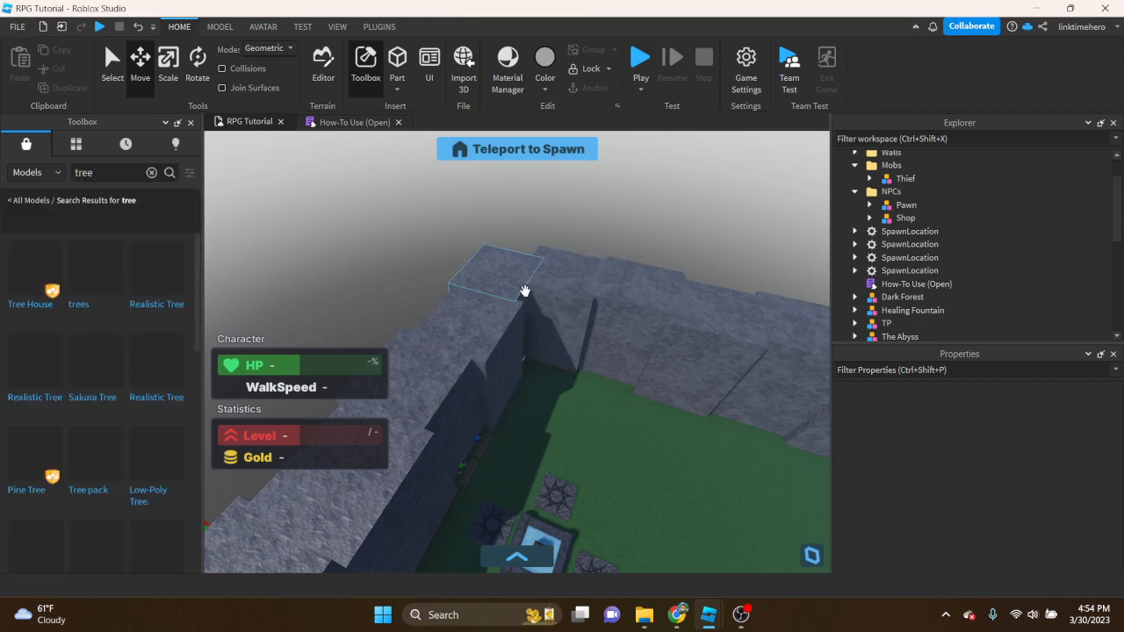
{"action": "right_click_drag", "start_coordinate": [420, 261], "coordinate": [231, 356]}
{"action": "key", "text": "w"}
{"action": "scroll", "coordinate": [127, 367], "scroll_direction": "down", "scroll_amount": 5}
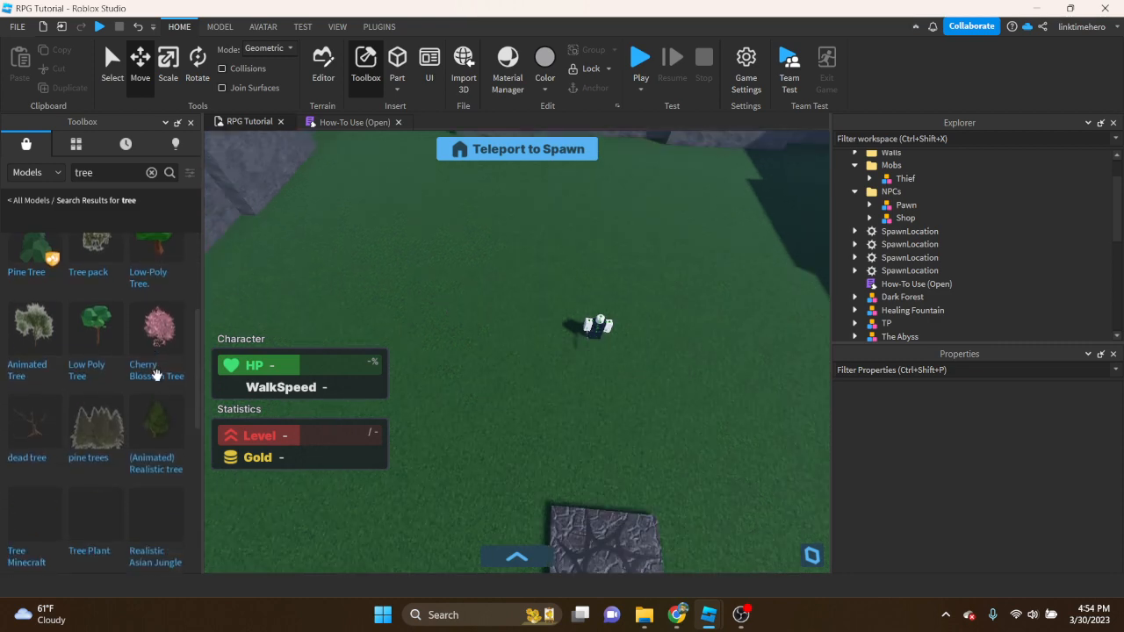
{"action": "scroll", "coordinate": [123, 365], "scroll_direction": "down", "scroll_amount": 8}
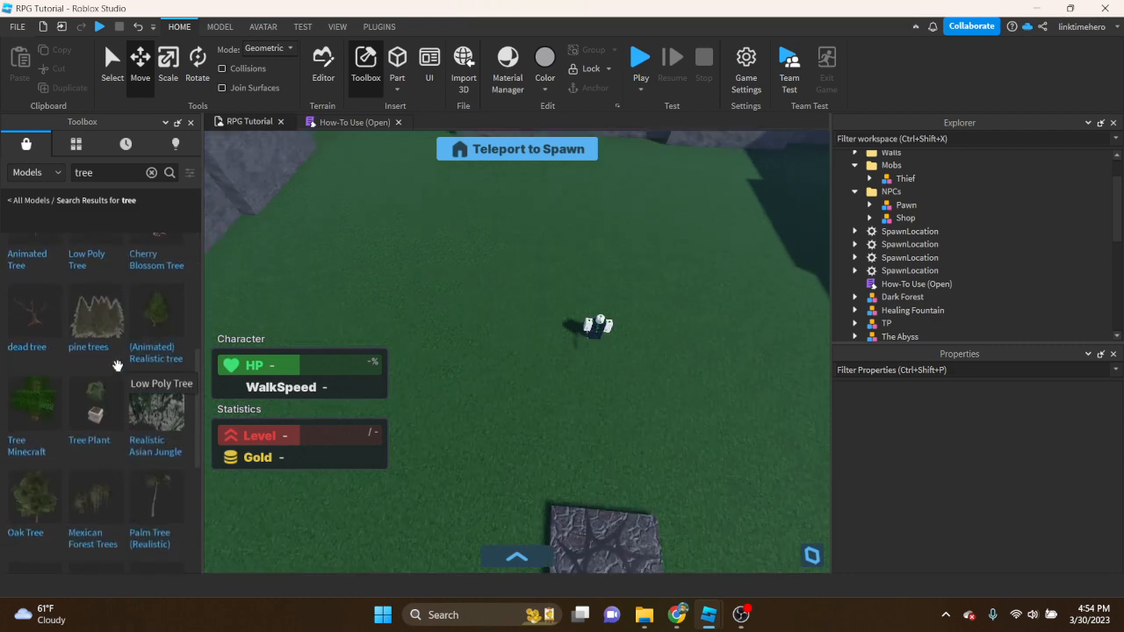
{"action": "scroll", "coordinate": [120, 360], "scroll_direction": "down", "scroll_amount": 4}
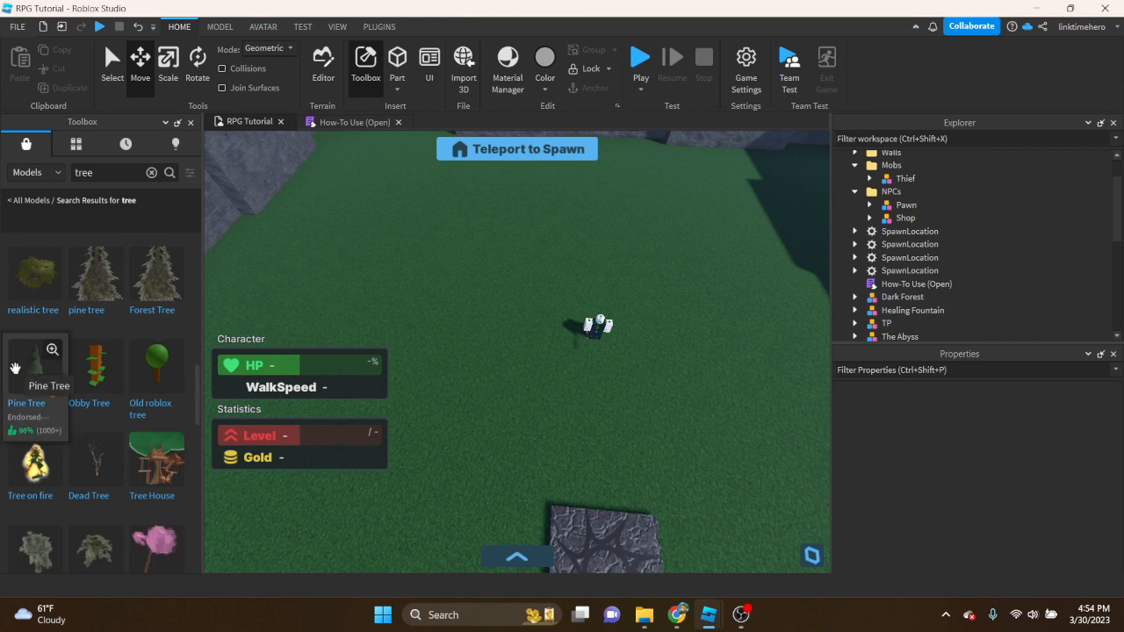
Insert the endorsed Pine Tree model on the open grass near the mob and check its placement
{"action": "left_click_drag", "start_coordinate": [15, 367], "coordinate": [435, 340]}
{"action": "mouse_move", "coordinate": [477, 370]}
{"action": "right_mouse_down"}
{"action": "mouse_move", "coordinate": [461, 364]}
{"action": "mouse_move", "coordinate": [480, 369]}
{"action": "right_mouse_up"}
{"action": "key", "text": "s"}
{"action": "key", "text": "w"}
{"action": "right_click_drag", "start_coordinate": [601, 379], "coordinate": [604, 357]}
{"action": "key", "text": "w"}
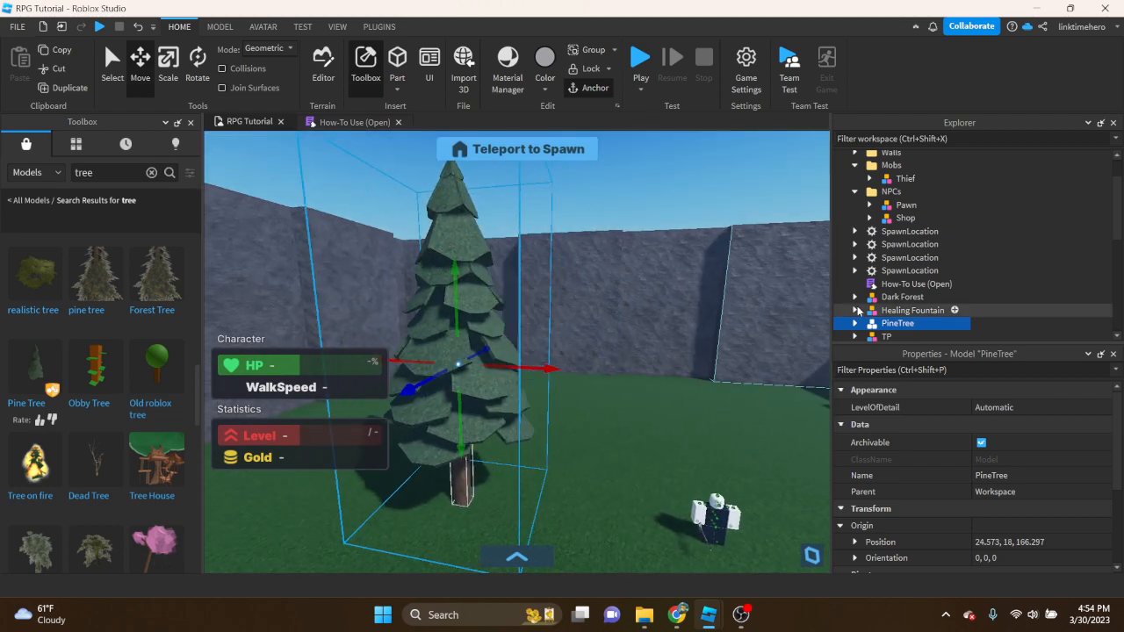
{"action": "scroll", "coordinate": [875, 307], "scroll_direction": "up", "scroll_amount": 2}
{"action": "right_click_drag", "start_coordinate": [662, 261], "coordinate": [662, 261]}
{"action": "key", "text": "s"}
{"action": "key", "text": "s"}
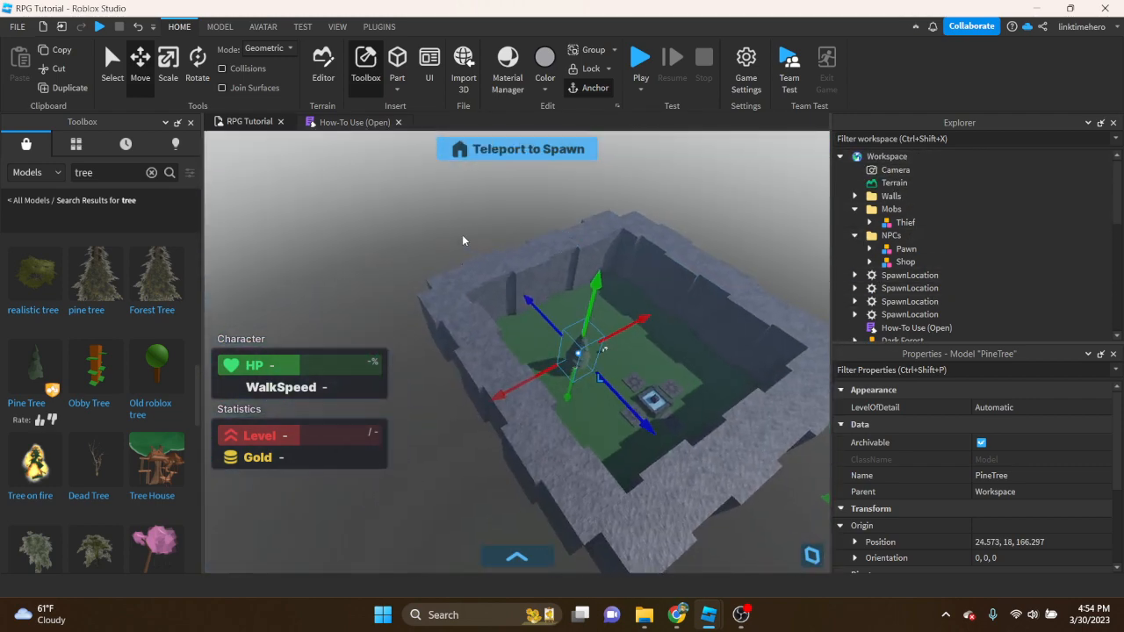
{"action": "left_click", "coordinate": [462, 234]}
Add a folder to the Workspace and name it "Worlds"
{"action": "right_click_drag", "start_coordinate": [509, 236], "coordinate": [509, 235]}
{"action": "key", "text": "w"}
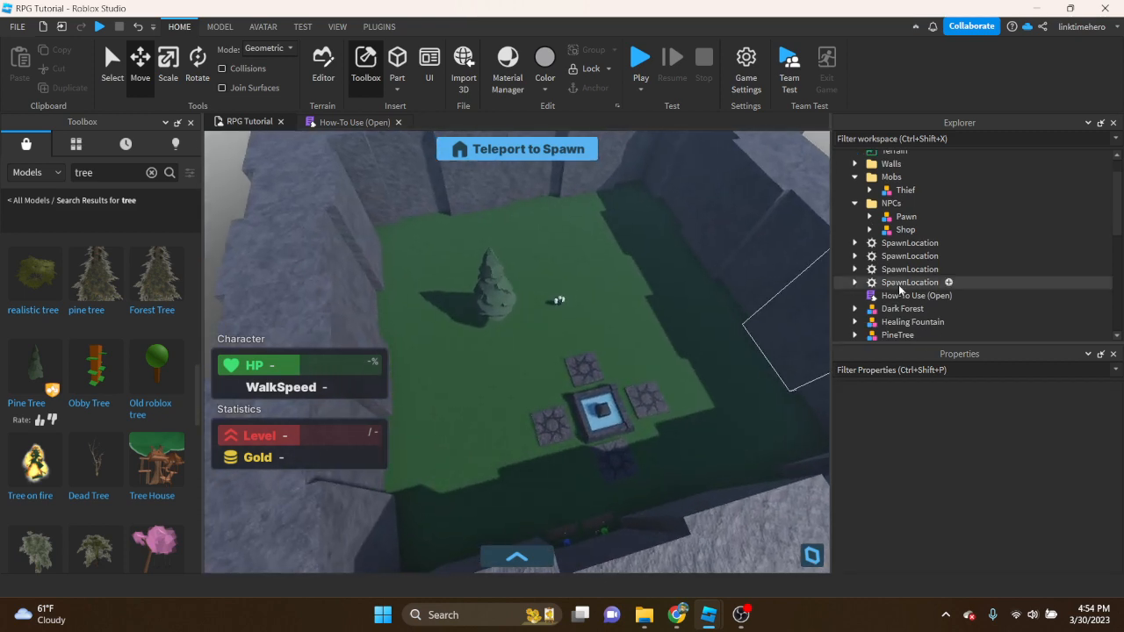
{"action": "scroll", "coordinate": [898, 290], "scroll_direction": "up", "scroll_amount": 1}
{"action": "left_click", "coordinate": [917, 156]}
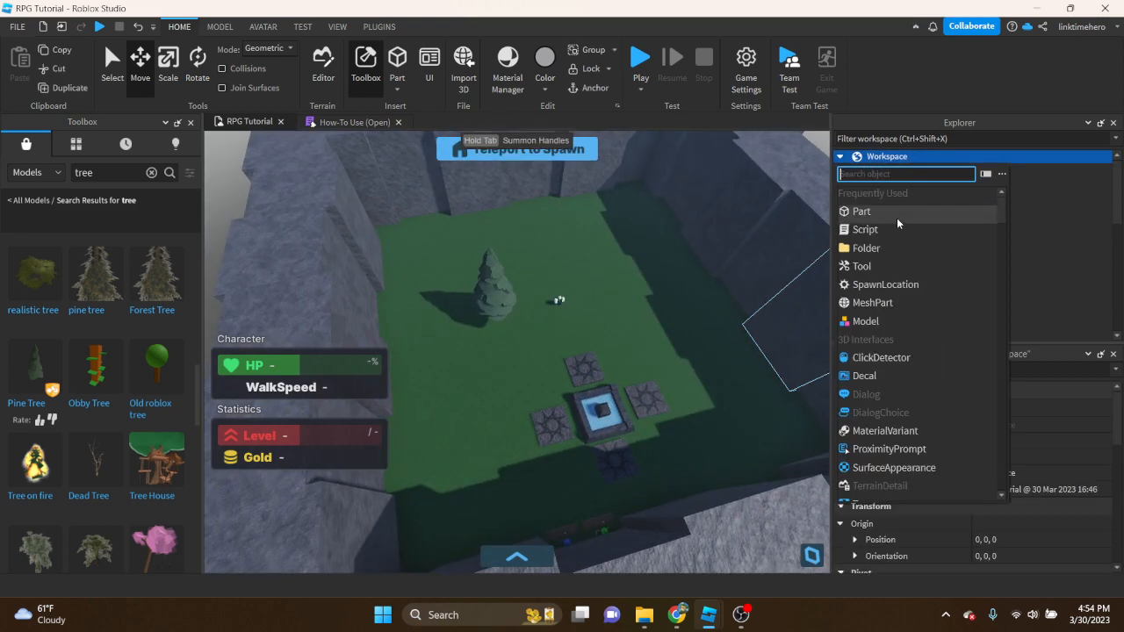
{"action": "left_click", "coordinate": [867, 250]}
{"action": "right_click", "coordinate": [893, 197]}
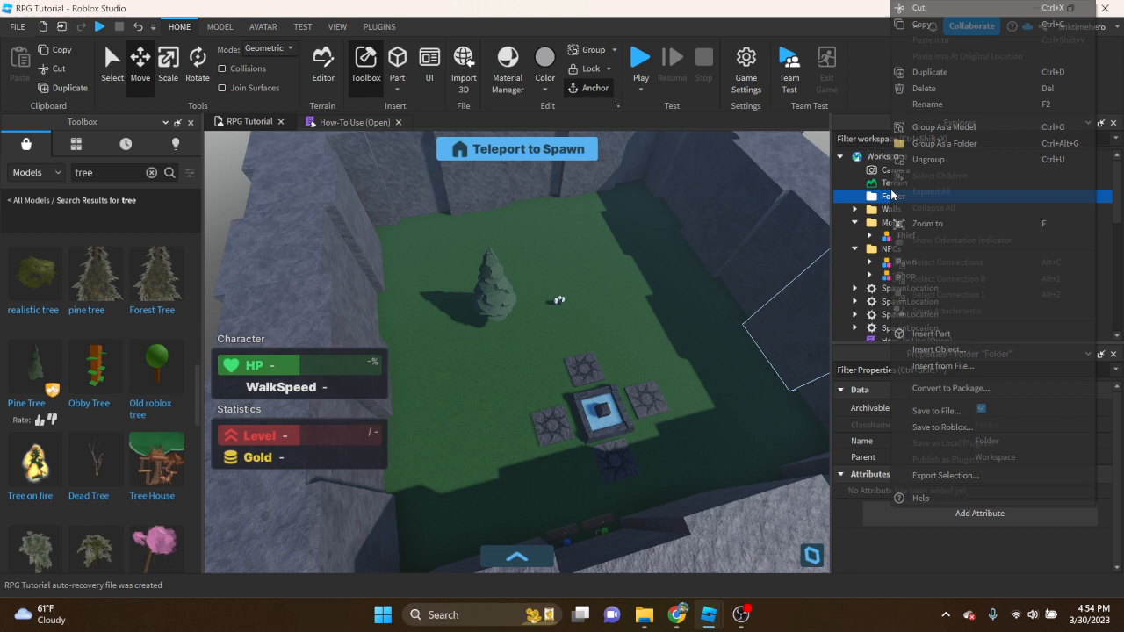
{"action": "left_click", "coordinate": [941, 110]}
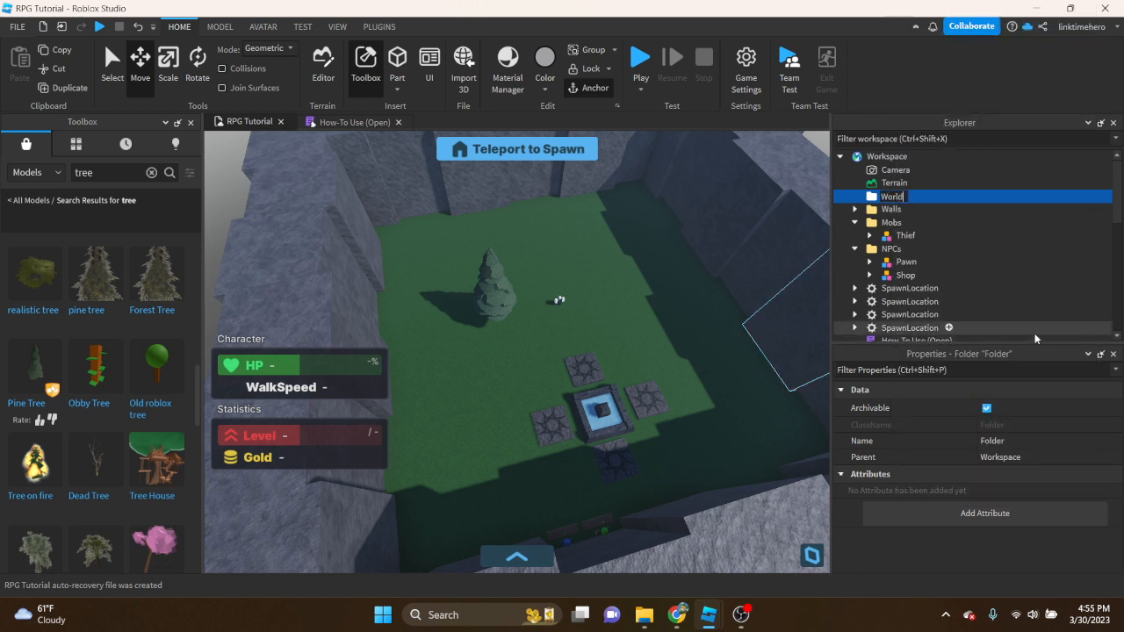
Add a folder inside Worlds and name it "World #1 | Grasslands"
{"action": "left_click", "coordinate": [918, 197]}
{"action": "left_click", "coordinate": [892, 252]}
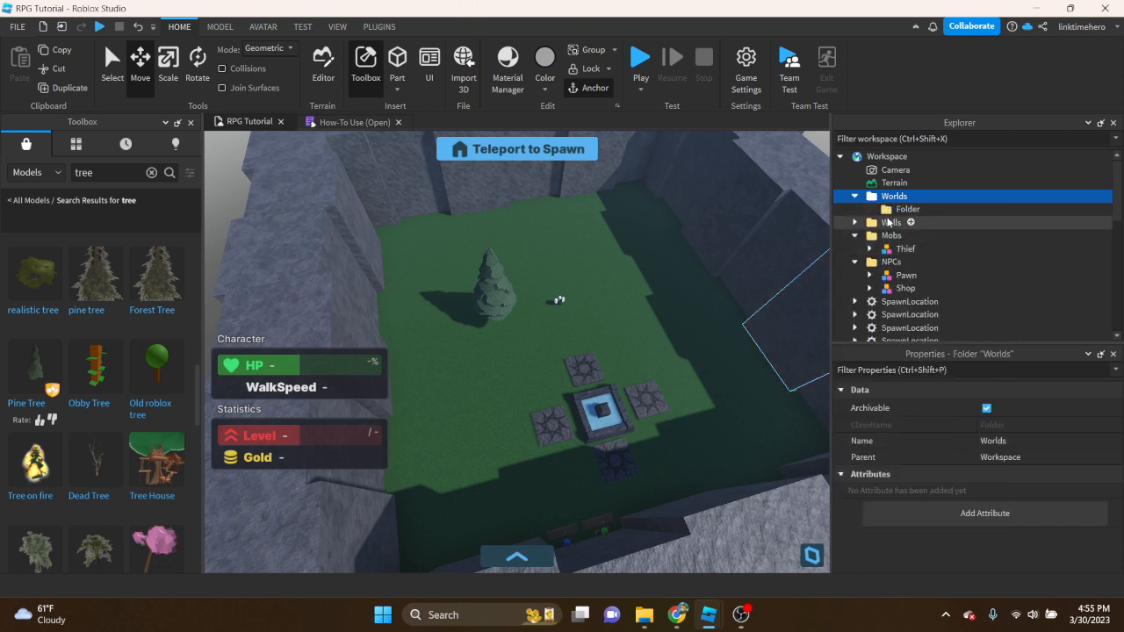
{"action": "right_click", "coordinate": [889, 209]}
{"action": "left_click", "coordinate": [916, 104]}
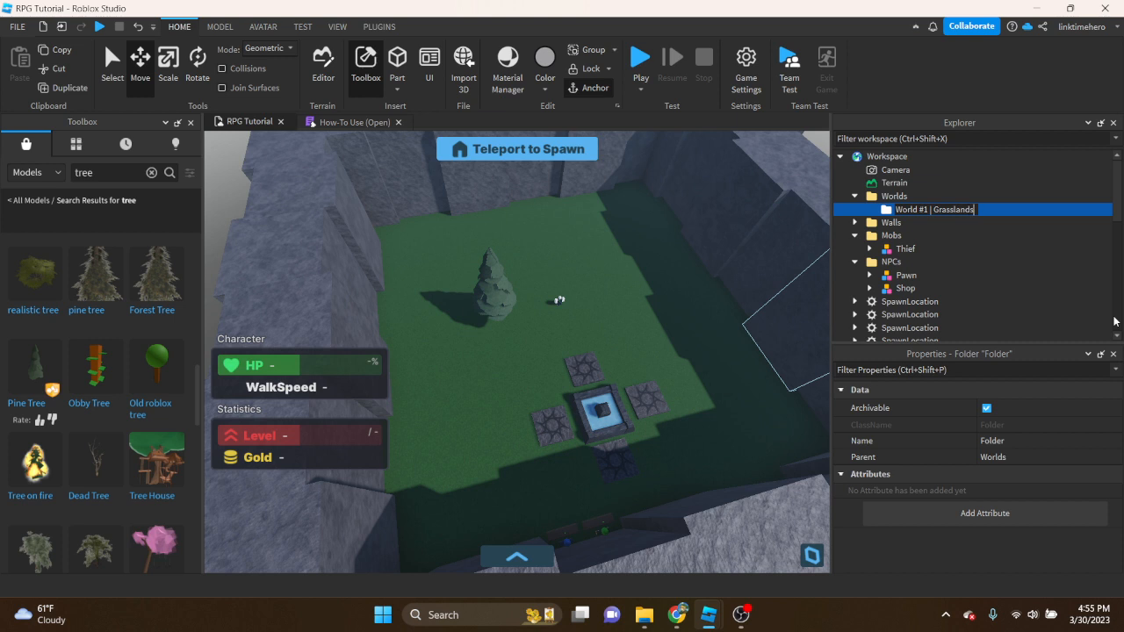
Select the four SpawnLocations and move them into the World #1 | Grasslands folder
{"action": "scroll", "coordinate": [780, 427], "scroll_direction": "up", "scroll_amount": 3}
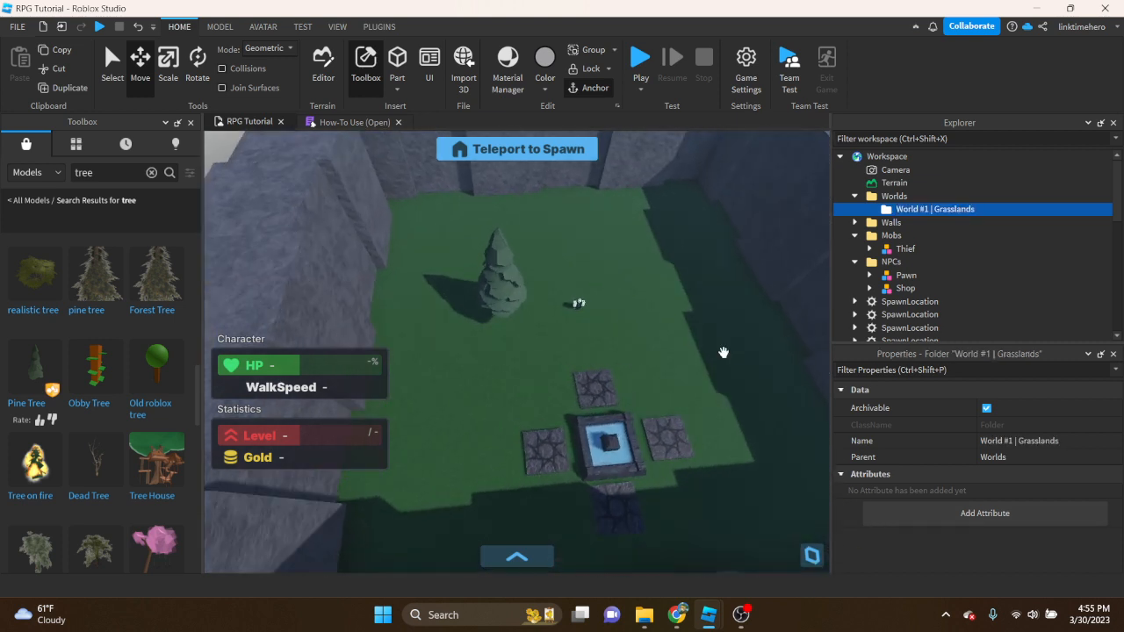
{"action": "scroll", "coordinate": [969, 292], "scroll_direction": "down", "scroll_amount": 2}
{"action": "left_click_drag", "start_coordinate": [969, 304], "coordinate": [973, 264]}
{"action": "left_click_drag", "start_coordinate": [893, 304], "coordinate": [977, 174]}
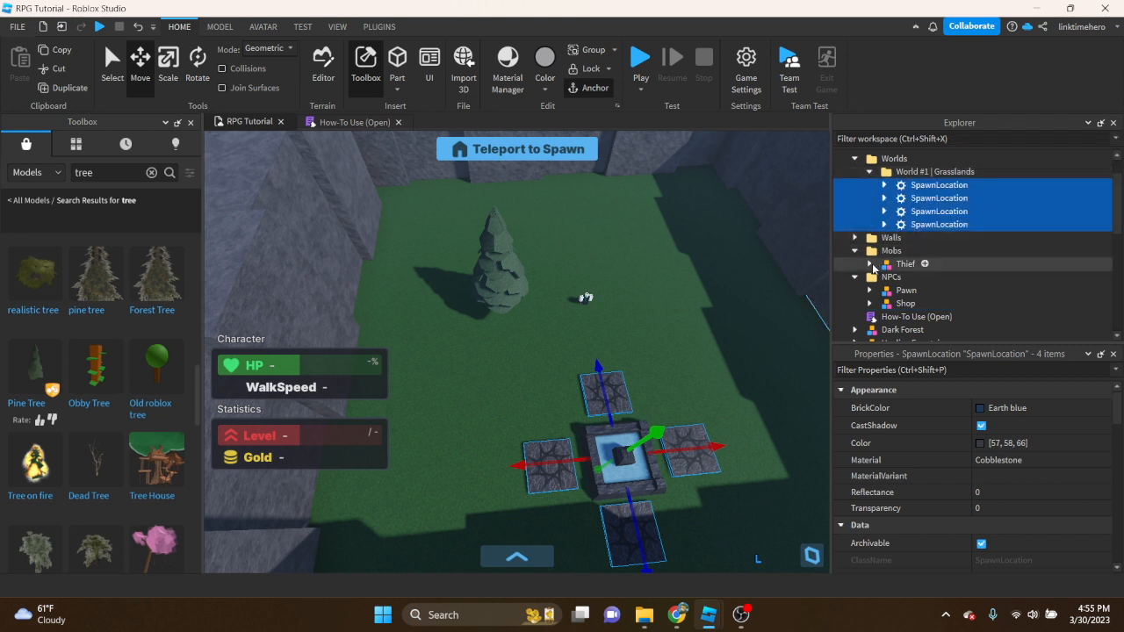
Collapse the Mobs and NPCs folders and move the Healing Fountain and Baseplate into World #1 | Grasslands
{"action": "left_click", "coordinate": [855, 250]}
{"action": "left_click", "coordinate": [855, 263]}
{"action": "scroll", "coordinate": [874, 268], "scroll_direction": "down", "scroll_amount": 2}
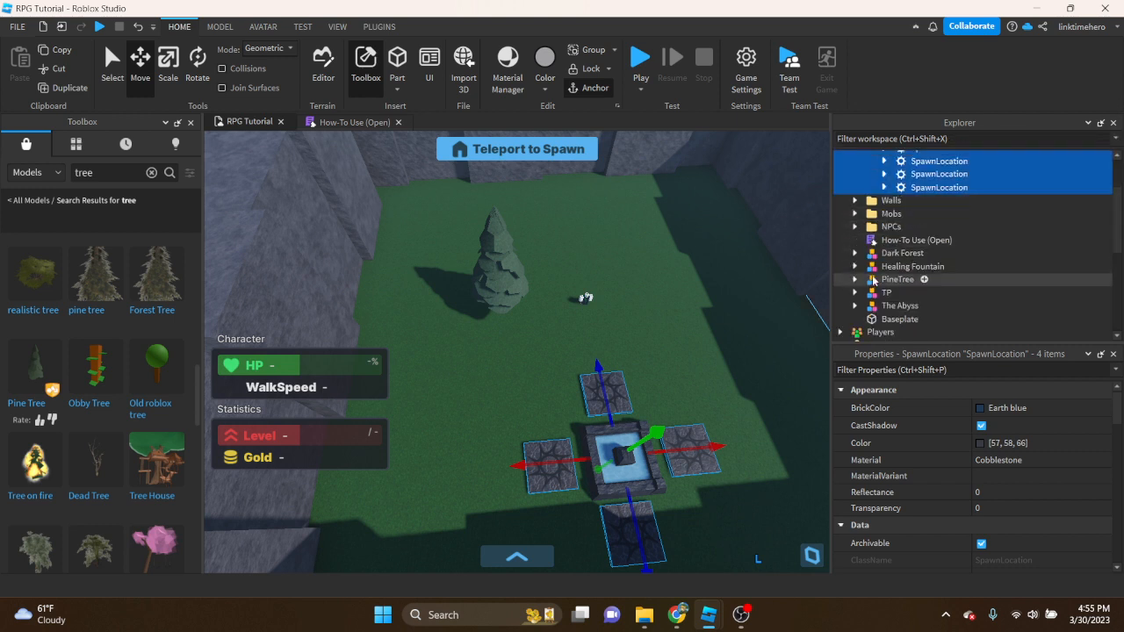
{"action": "mouse_move", "coordinate": [893, 273]}
{"action": "left_mouse_down"}
{"action": "mouse_move", "coordinate": [890, 213]}
{"action": "mouse_move", "coordinate": [931, 213]}
{"action": "left_mouse_up"}
{"action": "scroll", "coordinate": [931, 213], "scroll_direction": "down", "scroll_amount": 3}
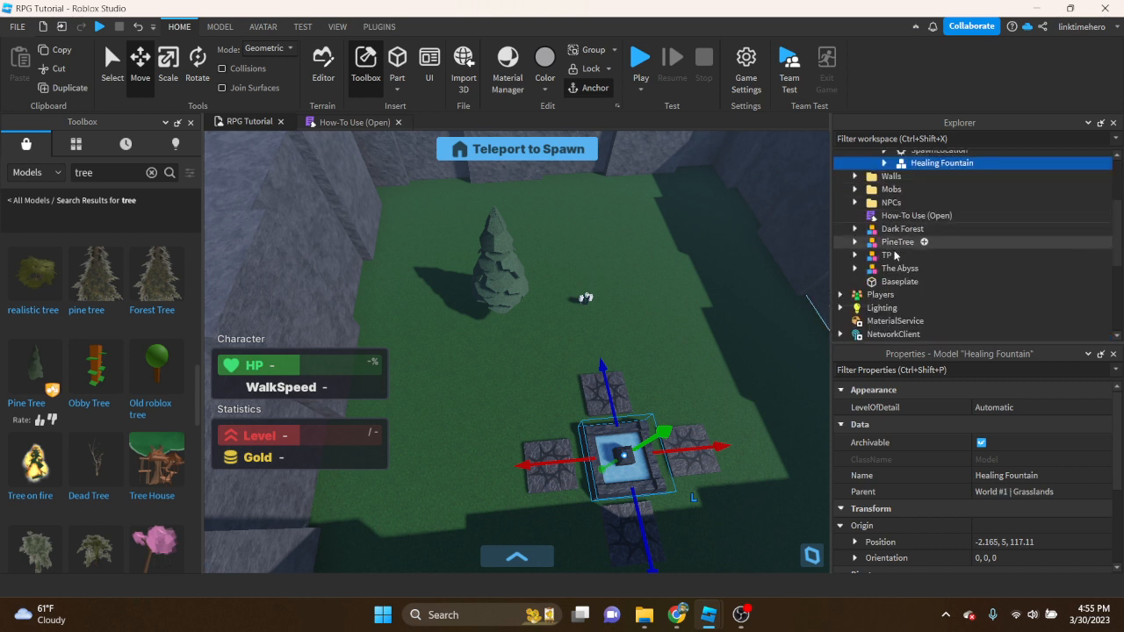
{"action": "left_click_drag", "start_coordinate": [887, 282], "coordinate": [919, 211]}
Move the PineTree model into the World #1 | Grasslands folder
{"action": "scroll", "coordinate": [919, 211], "scroll_direction": "down", "scroll_amount": 3}
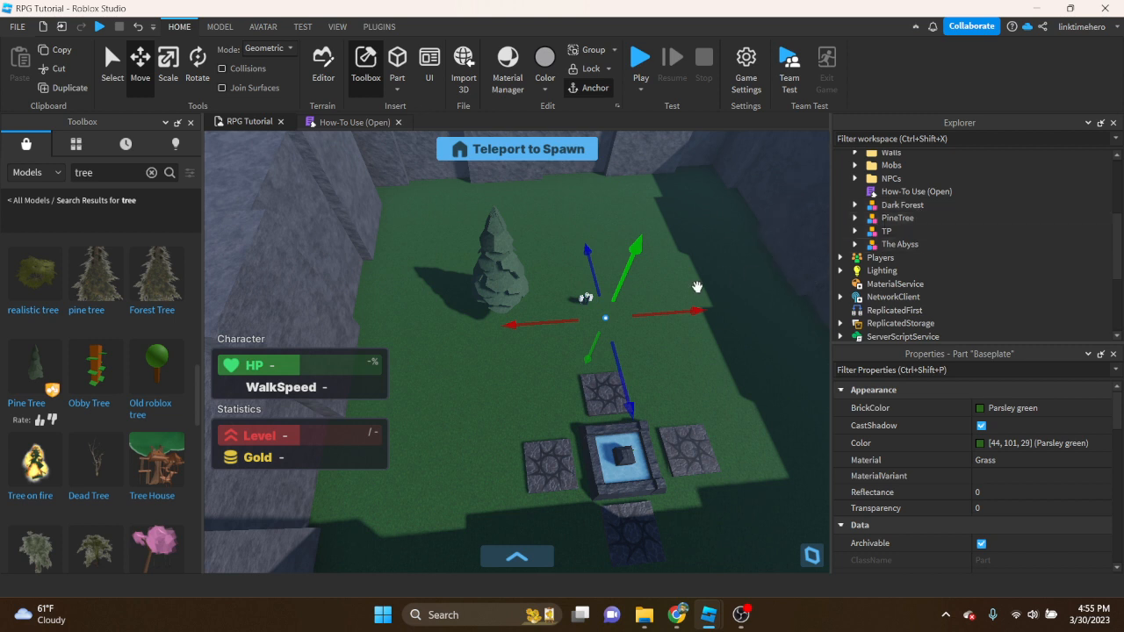
{"action": "left_click", "coordinate": [894, 231]}
{"action": "left_click_drag", "start_coordinate": [895, 218], "coordinate": [941, 211]}
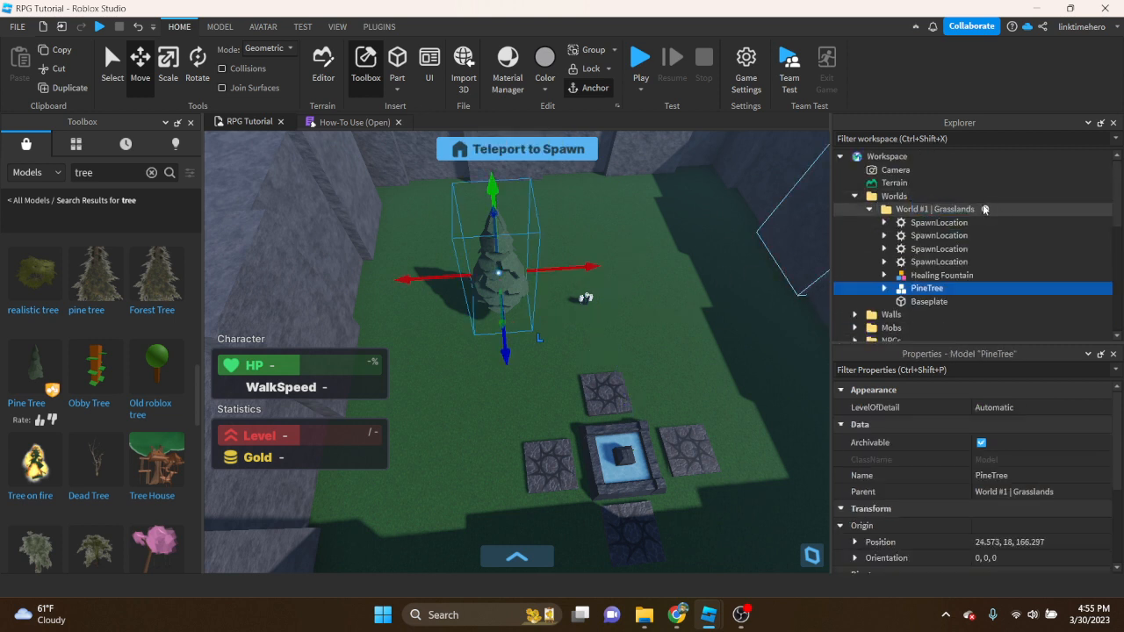
Add a folder named "Misc Decor" inside World #1 | Grasslands and move the PineTree into it
{"action": "left_click", "coordinate": [988, 210]}
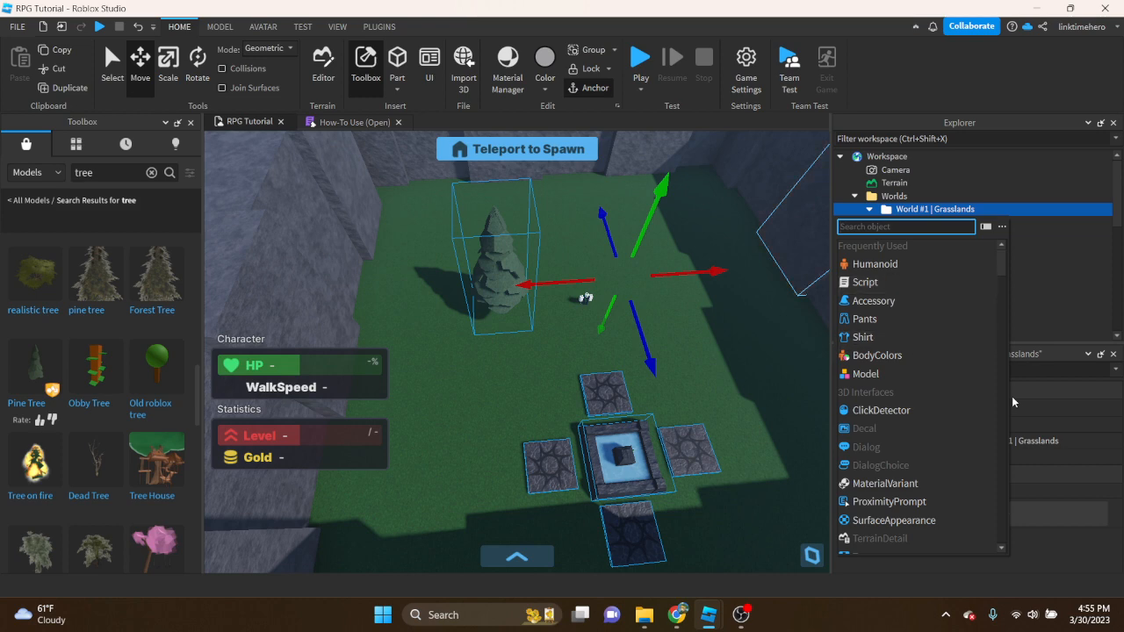
{"action": "type", "text": "fol"}
{"action": "left_click", "coordinate": [867, 245]}
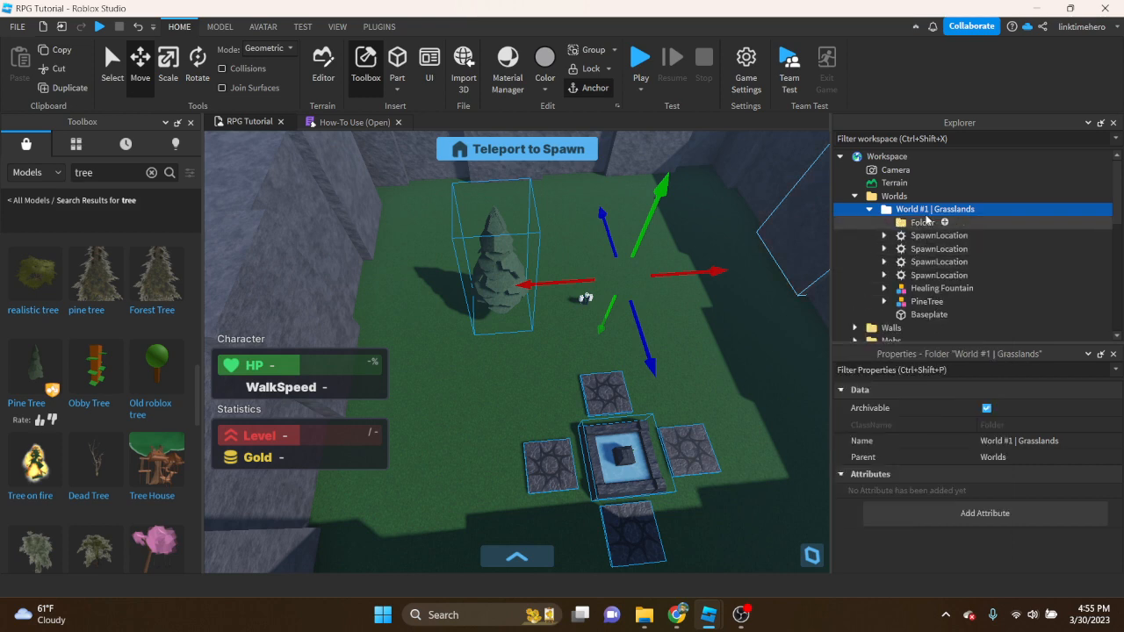
{"action": "right_click", "coordinate": [919, 222]}
{"action": "left_click", "coordinate": [955, 104]}
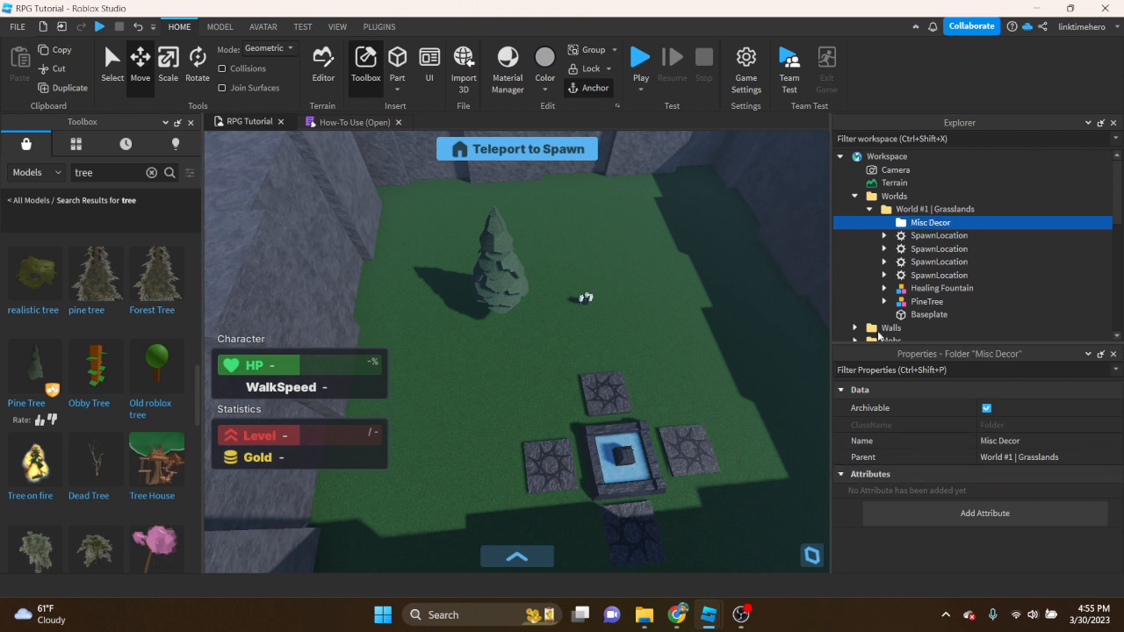
{"action": "left_click_drag", "start_coordinate": [927, 301], "coordinate": [946, 225]}
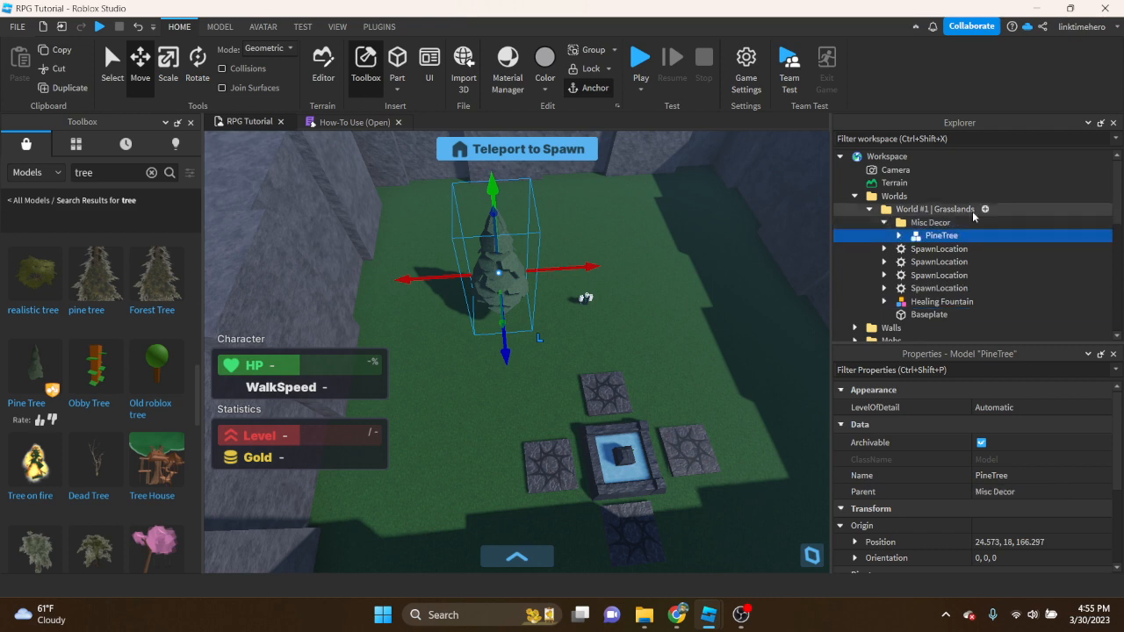
Add a folder named "Trees" inside Misc Decor and move the PineTree model into it
{"action": "left_click", "coordinate": [962, 223]}
{"action": "type", "text": "fold"}
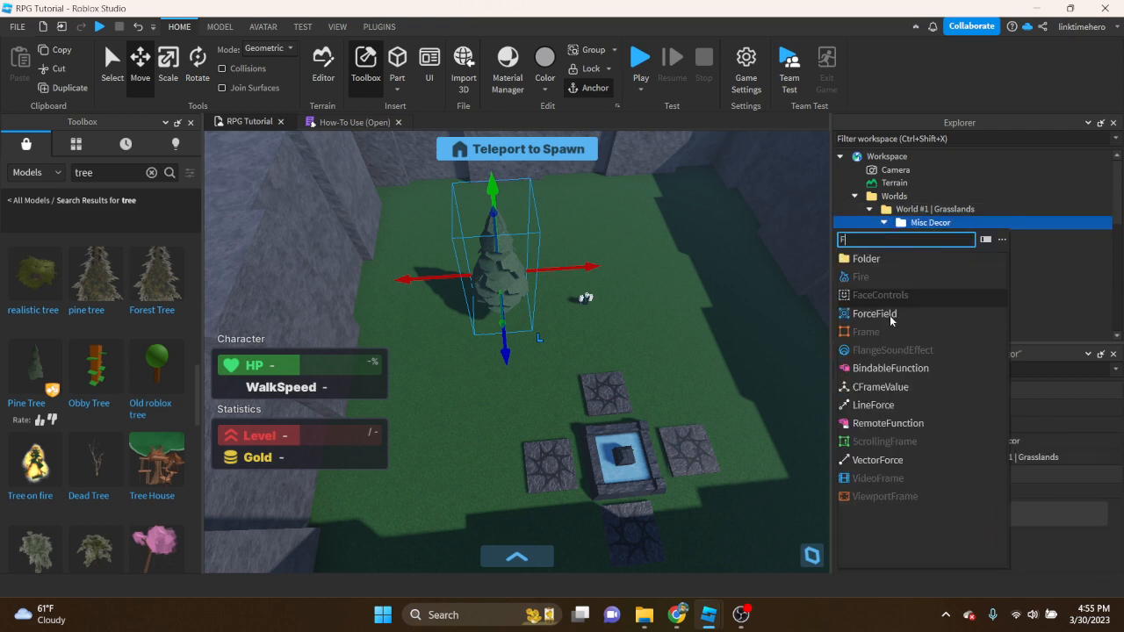
{"action": "left_click", "coordinate": [894, 265]}
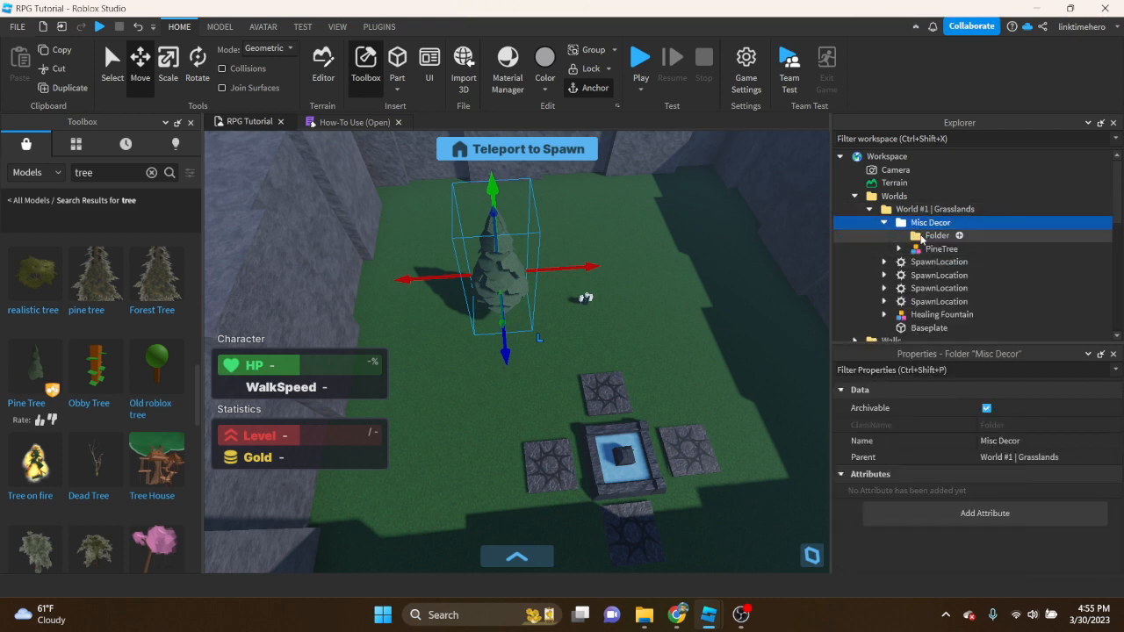
{"action": "right_click", "coordinate": [913, 235]}
{"action": "left_click", "coordinate": [968, 102]}
{"action": "type", "text": "Trees"}
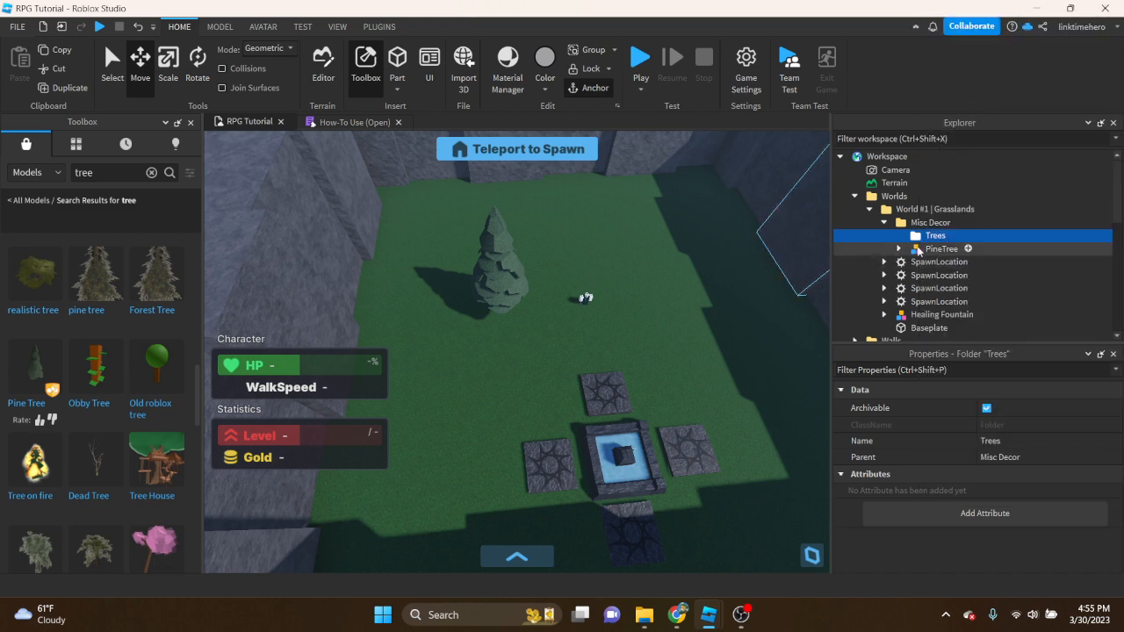
{"action": "left_click_drag", "start_coordinate": [918, 249], "coordinate": [915, 238]}
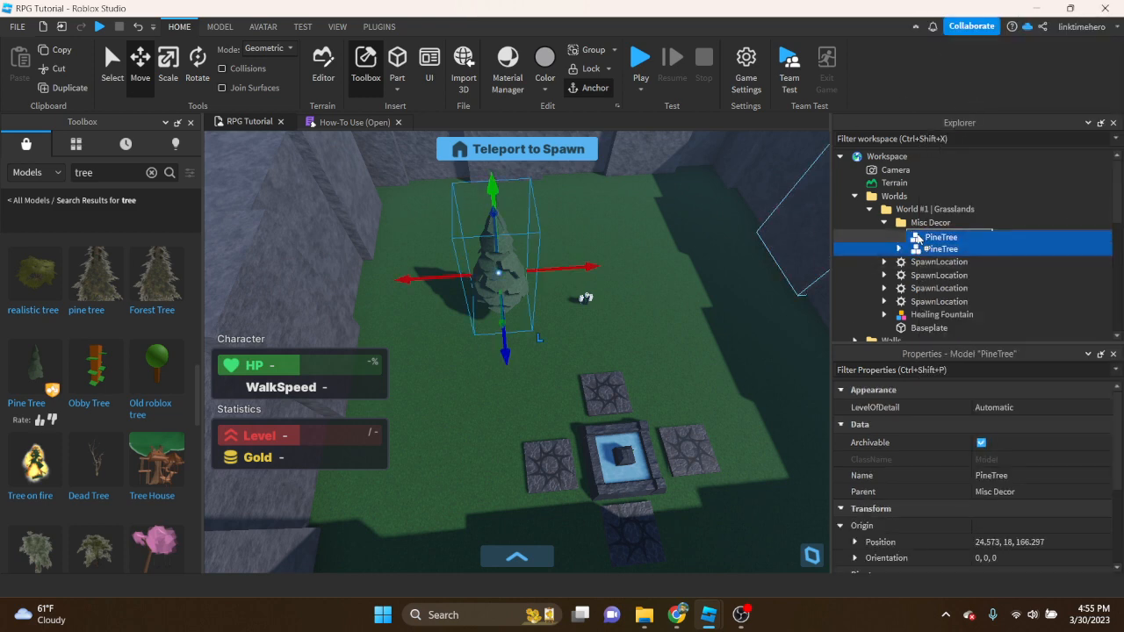
Duplicate the pine tree and start spreading the copies across the grass near the far wall
{"action": "key", "text": "f"}
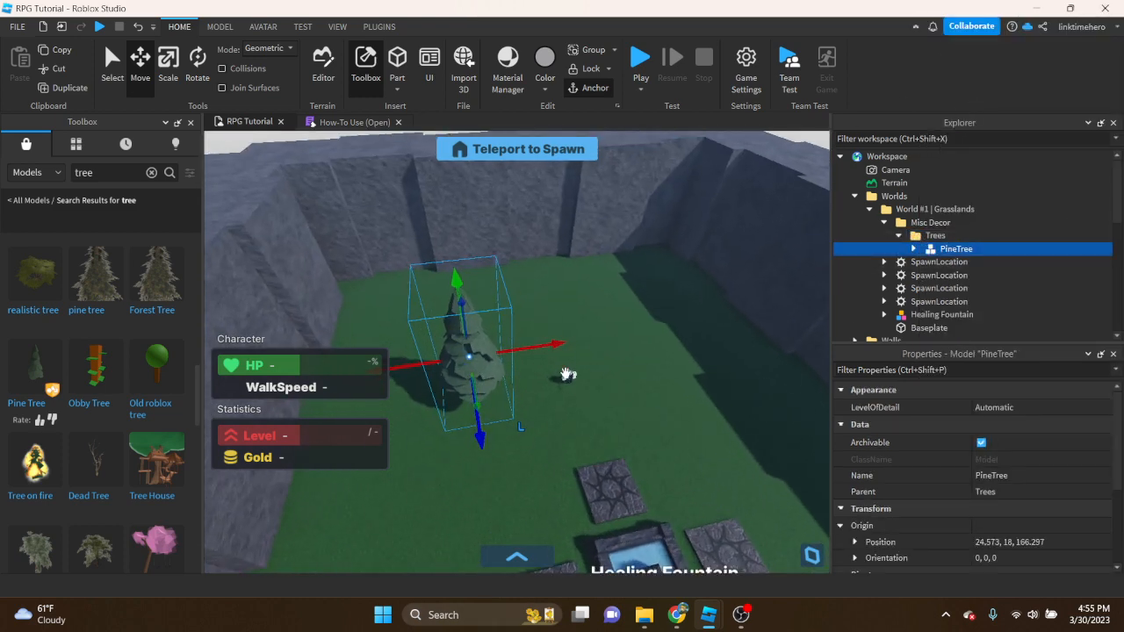
{"action": "key", "text": "ctrl+d"}
{"action": "left_click_drag", "start_coordinate": [551, 358], "coordinate": [646, 217]}
{"action": "key", "text": "ctrl+d"}
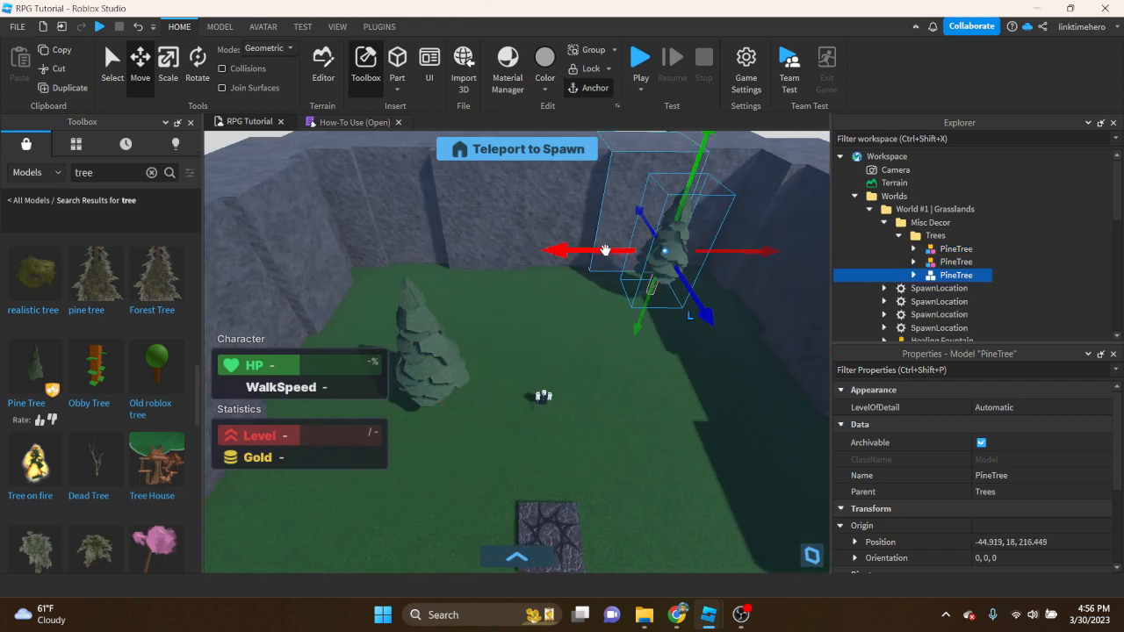
{"action": "left_click_drag", "start_coordinate": [604, 251], "coordinate": [560, 371]}
Make further pine tree copies and distribute them around the sides and corners of the walled grass area
{"action": "key", "text": "ctrl+d"}
{"action": "key", "text": "ctrl+d"}
{"action": "right_click_drag", "start_coordinate": [560, 371], "coordinate": [601, 375]}
{"action": "key", "text": "ctrl+d"}
{"action": "left_click_drag", "start_coordinate": [603, 452], "coordinate": [617, 289]}
{"action": "right_click_drag", "start_coordinate": [558, 312], "coordinate": [512, 256]}
{"action": "left_click", "coordinate": [507, 307]}
{"action": "scroll", "coordinate": [548, 269], "scroll_direction": "down", "scroll_amount": 5}
Duplicate more pine trees, placing one at the far wall's middle and one beside the shaded side wall
{"action": "key", "text": "ctrl+d"}
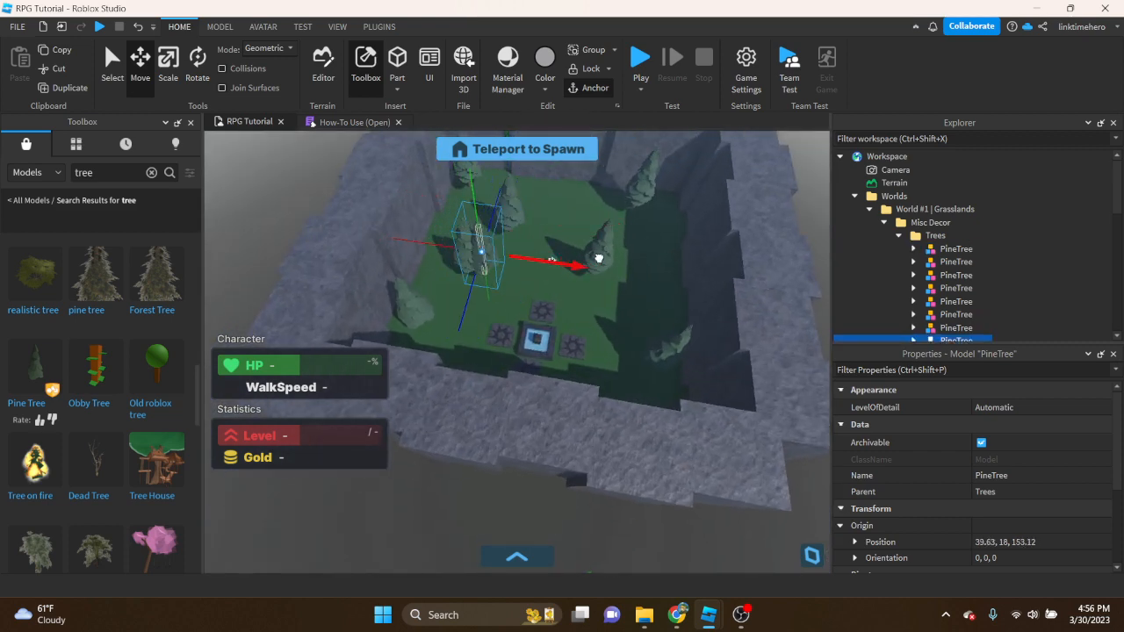
{"action": "right_click_drag", "start_coordinate": [618, 260], "coordinate": [544, 283]}
{"action": "scroll", "coordinate": [589, 235], "scroll_direction": "up", "scroll_amount": 4}
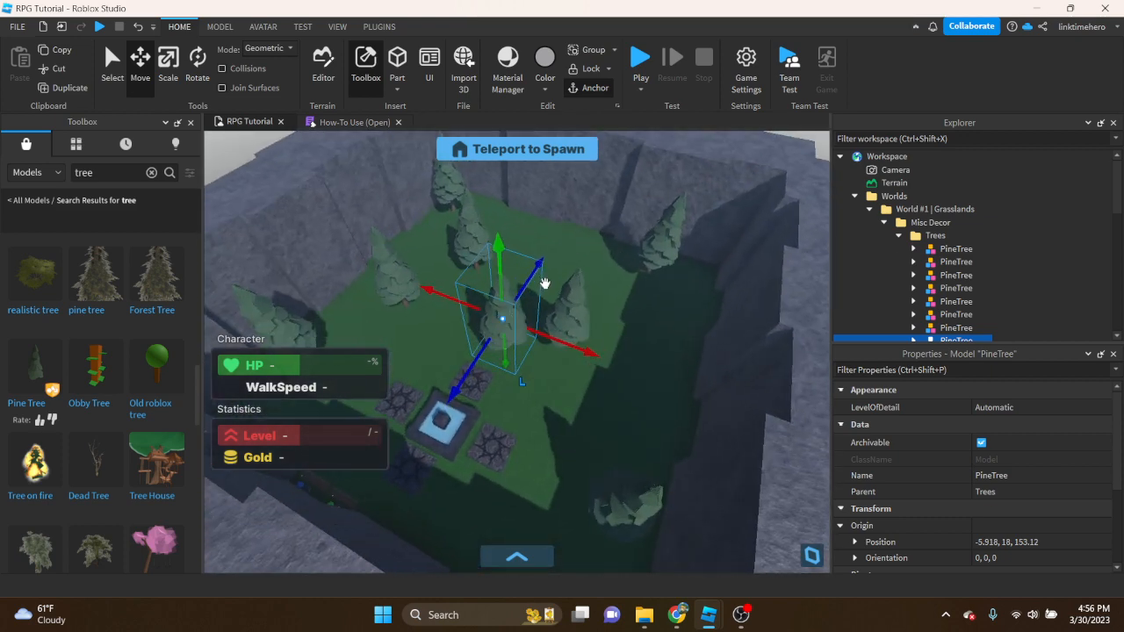
{"action": "left_click_drag", "start_coordinate": [536, 270], "coordinate": [627, 185]}
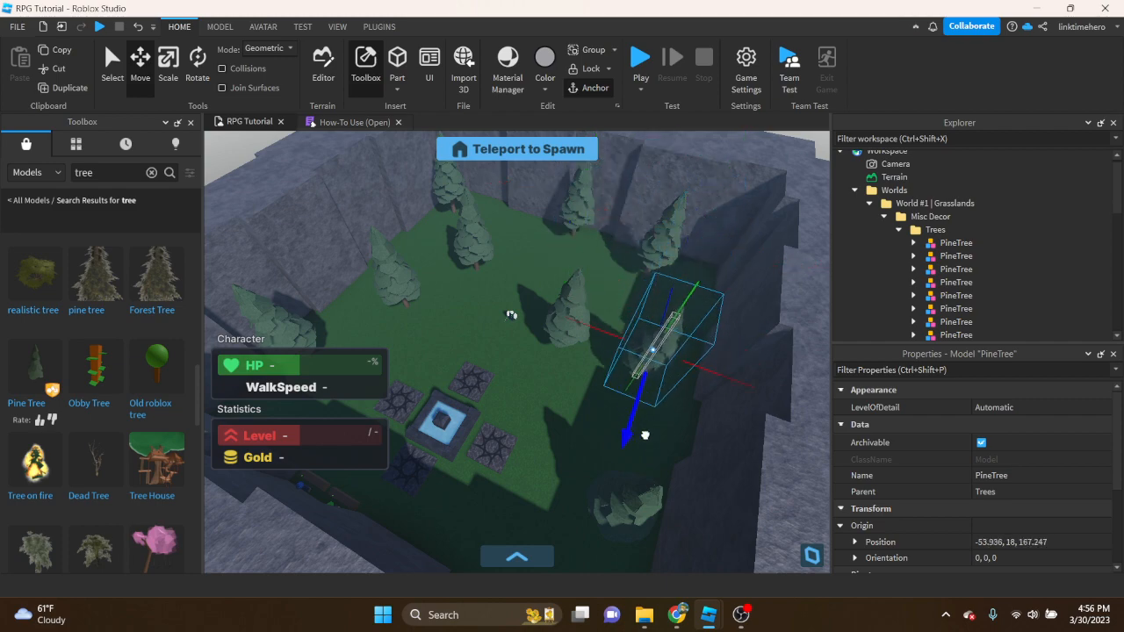
{"action": "right_click_drag", "start_coordinate": [646, 449], "coordinate": [591, 439]}
Deselect the pine tree and collapse the Trees folder
{"action": "left_click", "coordinate": [685, 243]}
{"action": "right_click_drag", "start_coordinate": [684, 243], "coordinate": [684, 242]}
{"action": "scroll", "coordinate": [685, 242], "scroll_direction": "up", "scroll_amount": 3}
{"action": "key", "text": "w"}
{"action": "key", "text": "s"}
{"action": "left_click", "coordinate": [898, 215]}
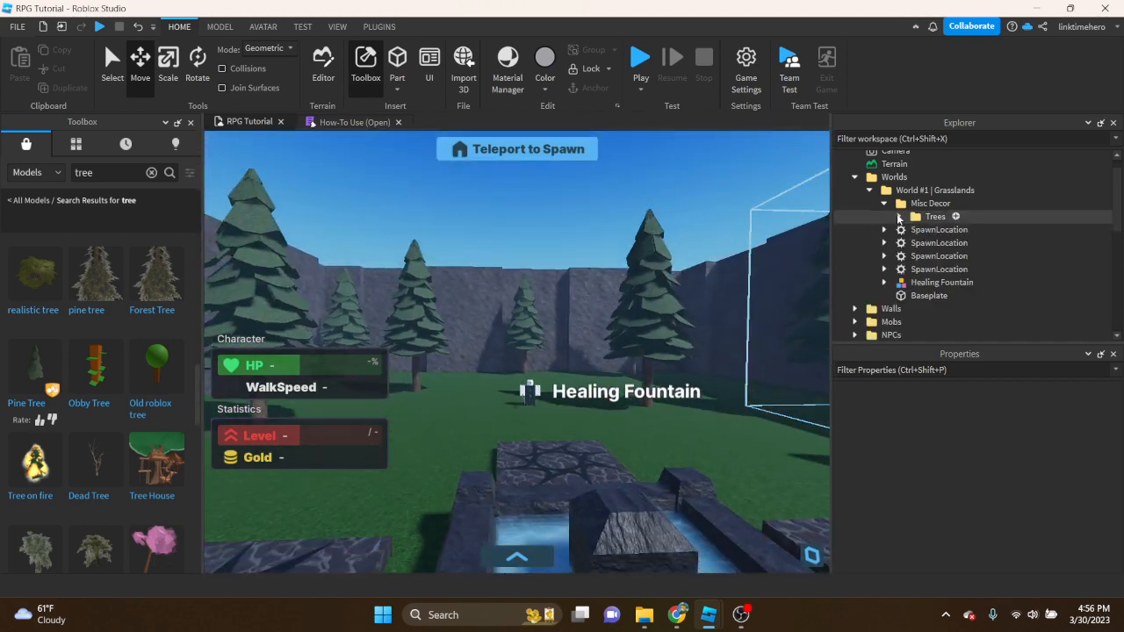
{"action": "left_click", "coordinate": [741, 615]}
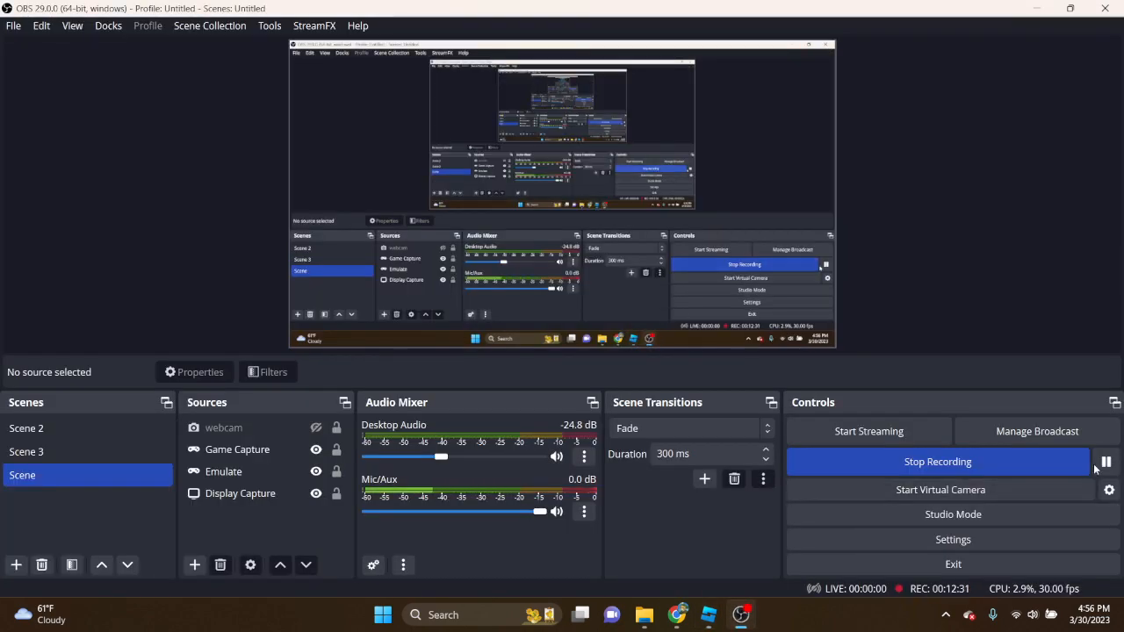
{"action": "left_click", "coordinate": [701, 616]}
{"action": "left_click", "coordinate": [776, 554]}
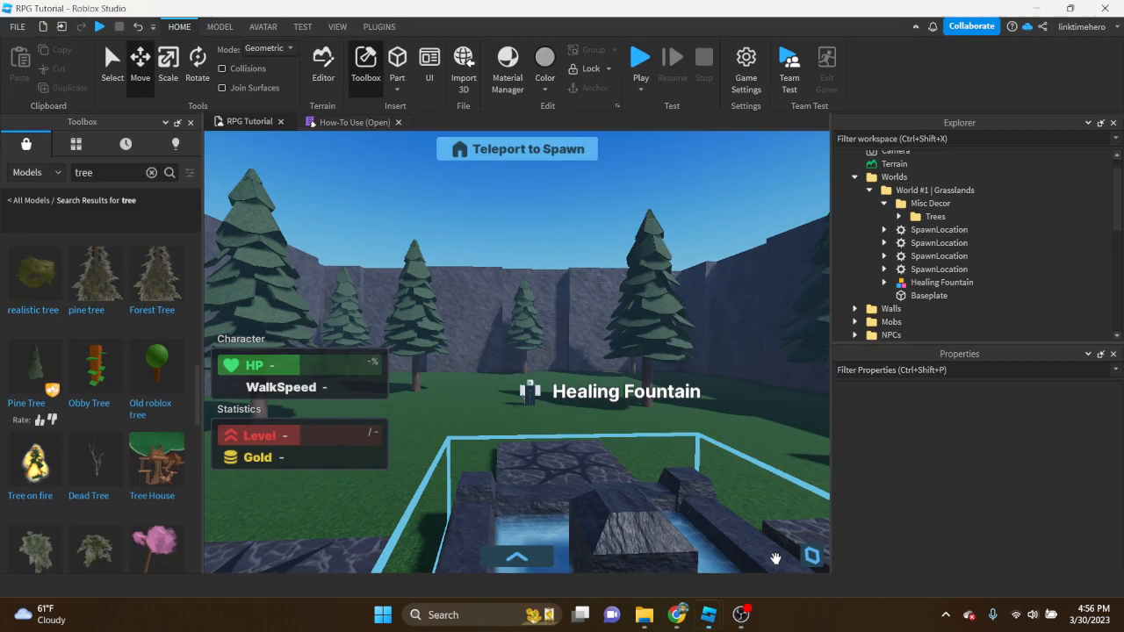
Look over the walled grass area from above and examine how the pine trees are distributed
{"action": "right_click_drag", "start_coordinate": [626, 433], "coordinate": [544, 332]}
{"action": "key", "text": "s"}
{"action": "key", "text": "w"}
{"action": "key", "text": "s"}
{"action": "key", "text": "s"}
{"action": "key", "text": "a"}
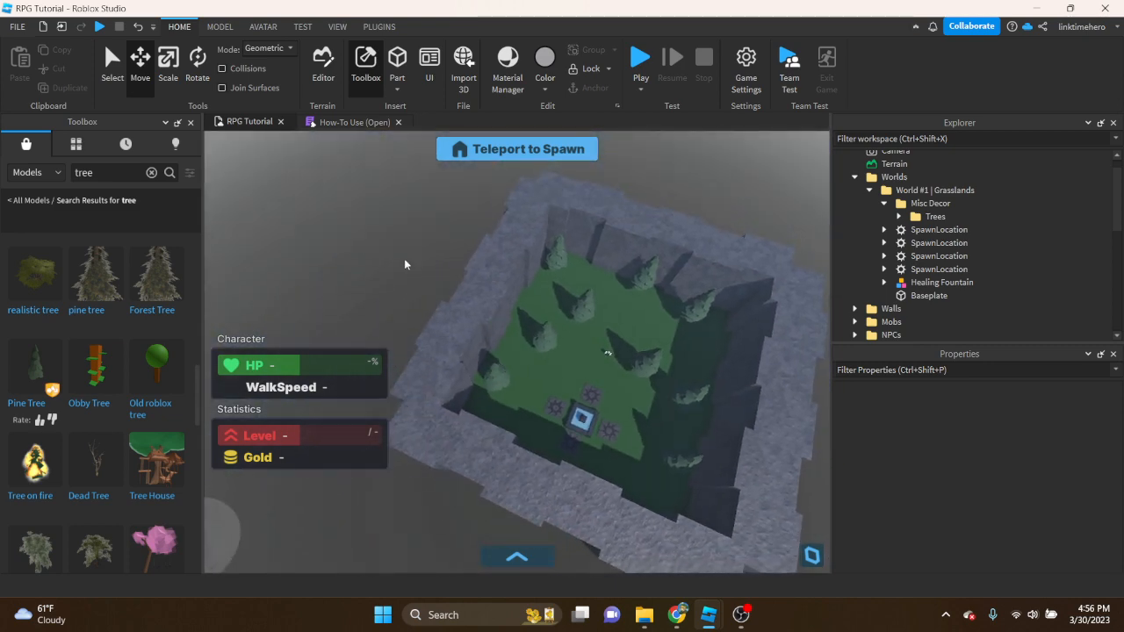
{"action": "right_click_drag", "start_coordinate": [636, 275], "coordinate": [631, 276]}
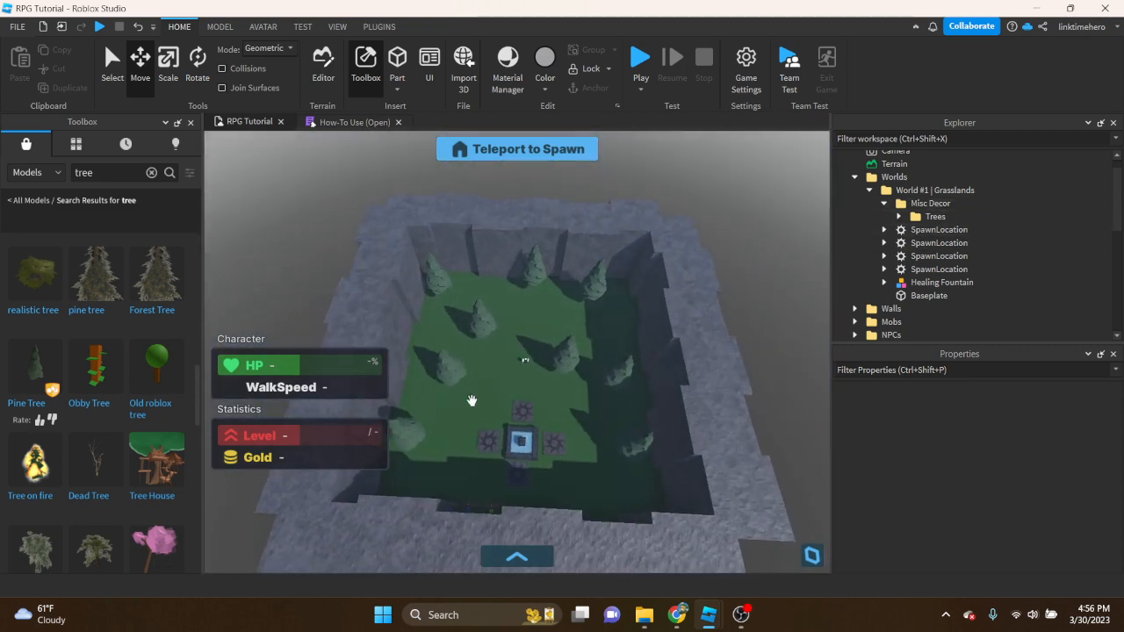
{"action": "key", "text": "w"}
{"action": "right_click_drag", "start_coordinate": [519, 381], "coordinate": [517, 381]}
{"action": "key", "text": "w"}
Select and focus on the Thief mob, and collapse the Misc Decor, World #1 | Grasslands and Worlds folders
{"action": "left_click", "coordinate": [433, 461]}
{"action": "key", "text": "f"}
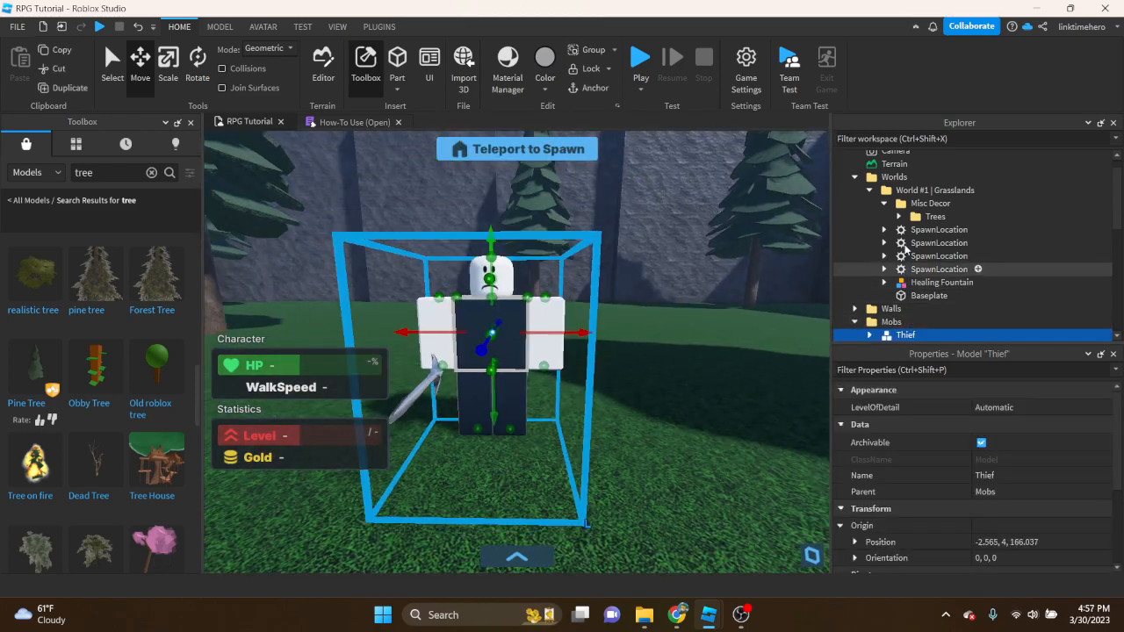
{"action": "left_click", "coordinate": [884, 204]}
{"action": "left_click", "coordinate": [869, 190]}
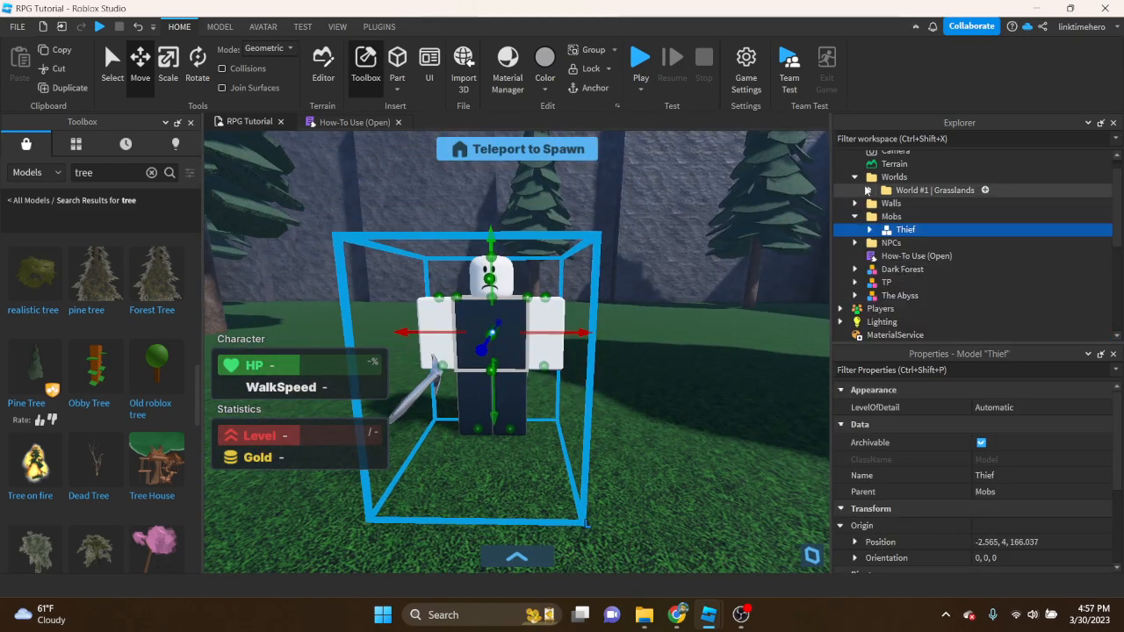
{"action": "left_click", "coordinate": [855, 177]}
Examine the Thief mob up close from several angles
{"action": "key", "text": "w"}
{"action": "right_click_drag", "start_coordinate": [698, 283], "coordinate": [699, 284]}
{"action": "key", "text": "s"}
{"action": "key", "text": "s"}
{"action": "key", "text": "w"}
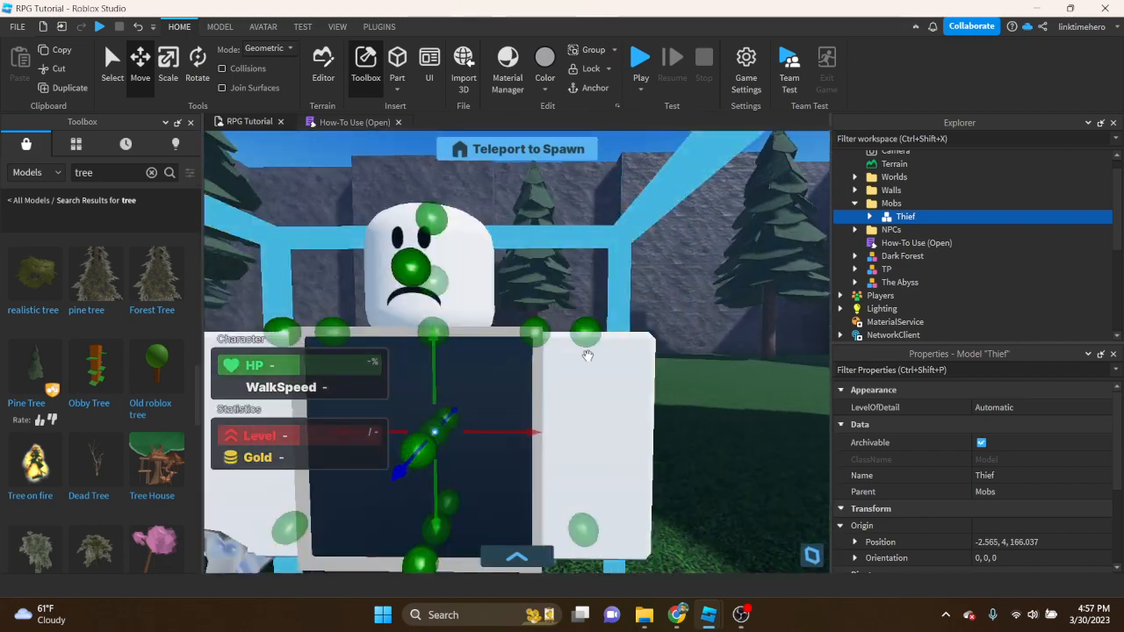
{"action": "right_click_drag", "start_coordinate": [421, 326], "coordinate": [408, 327]}
{"action": "key", "text": "s"}
{"action": "key", "text": "d"}
{"action": "right_click_drag", "start_coordinate": [738, 228], "coordinate": [735, 231]}
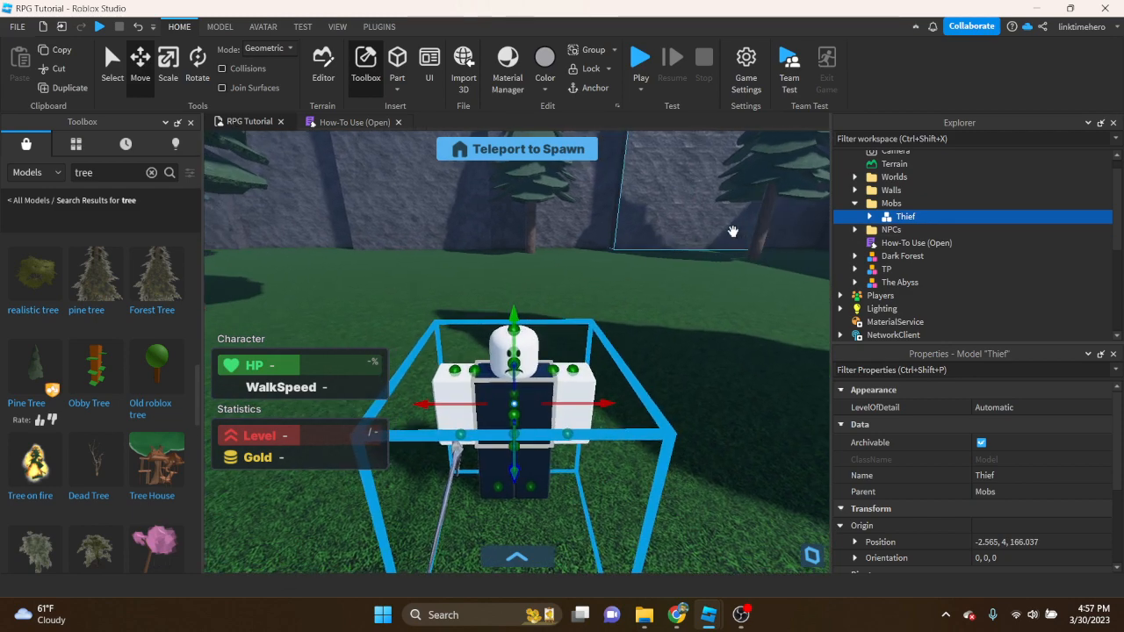
{"action": "key", "text": "d"}
Expand the Thief model and open its MobConfig script
{"action": "left_click", "coordinate": [868, 217]}
{"action": "key", "text": "a"}
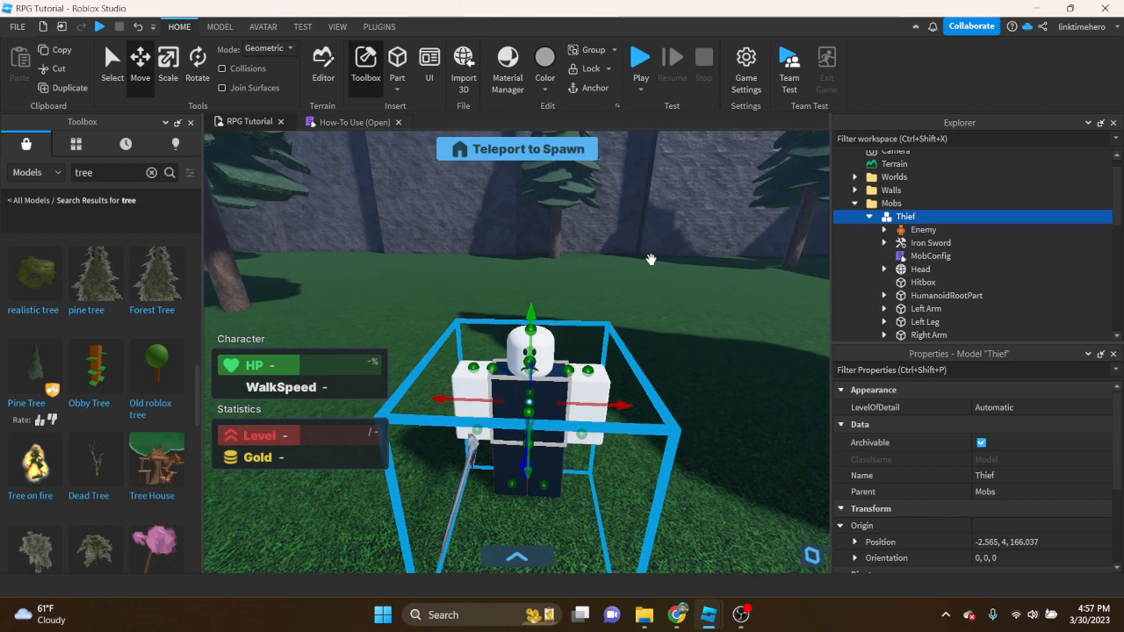
{"action": "key", "text": "w"}
{"action": "key", "text": "s"}
{"action": "right_click_drag", "start_coordinate": [675, 265], "coordinate": [691, 284]}
{"action": "double_click", "coordinate": [918, 259]}
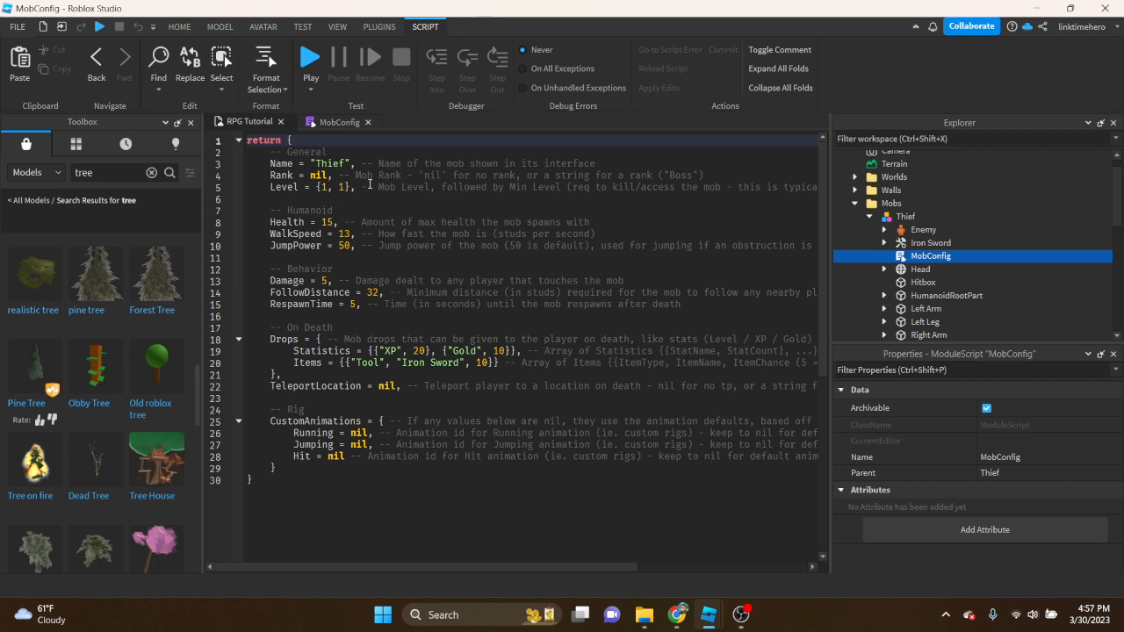
Review the Name setting in MobConfig and look at the Thief mob in the world
{"action": "left_click", "coordinate": [317, 163]}
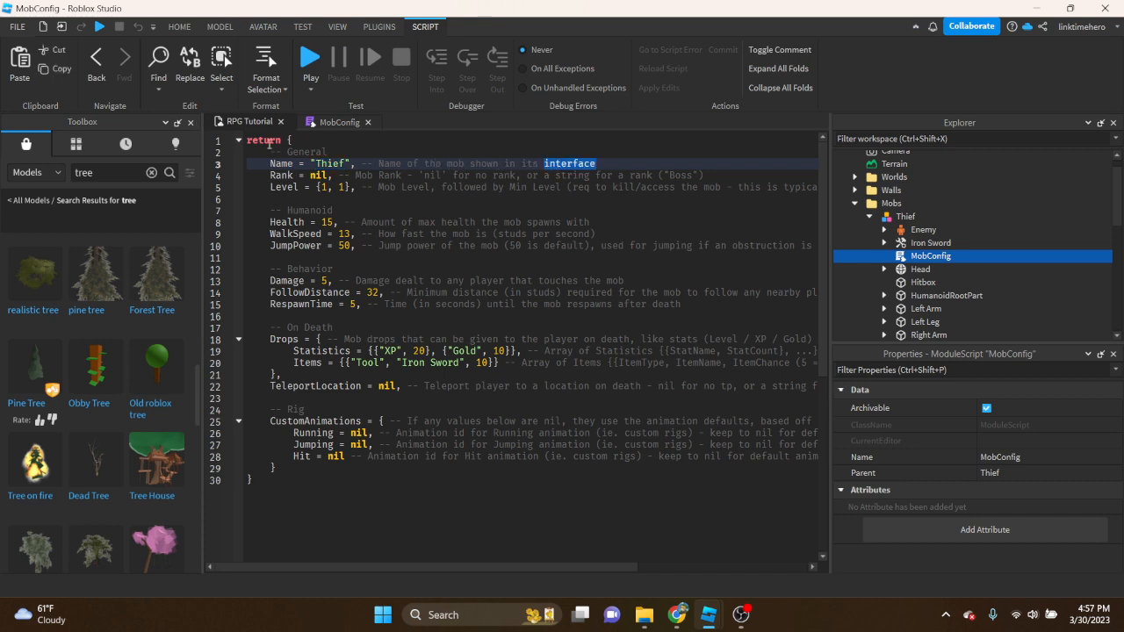
{"action": "left_click", "coordinate": [253, 123]}
{"action": "scroll", "coordinate": [491, 281], "scroll_direction": "up", "scroll_amount": 5}
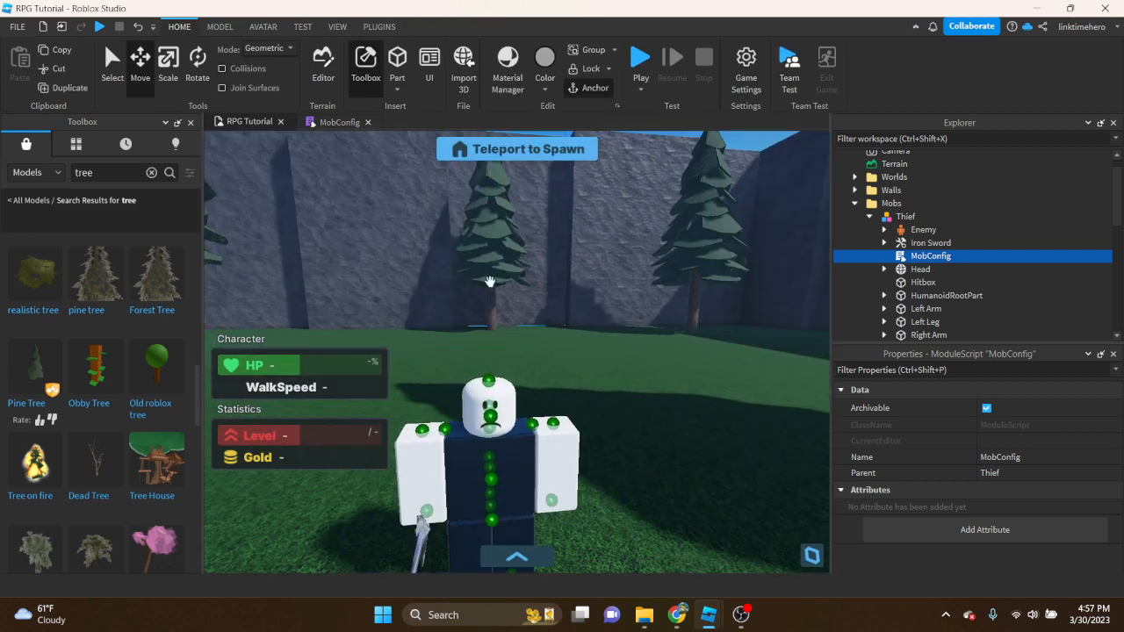
{"action": "scroll", "coordinate": [491, 281], "scroll_direction": "down", "scroll_amount": 5}
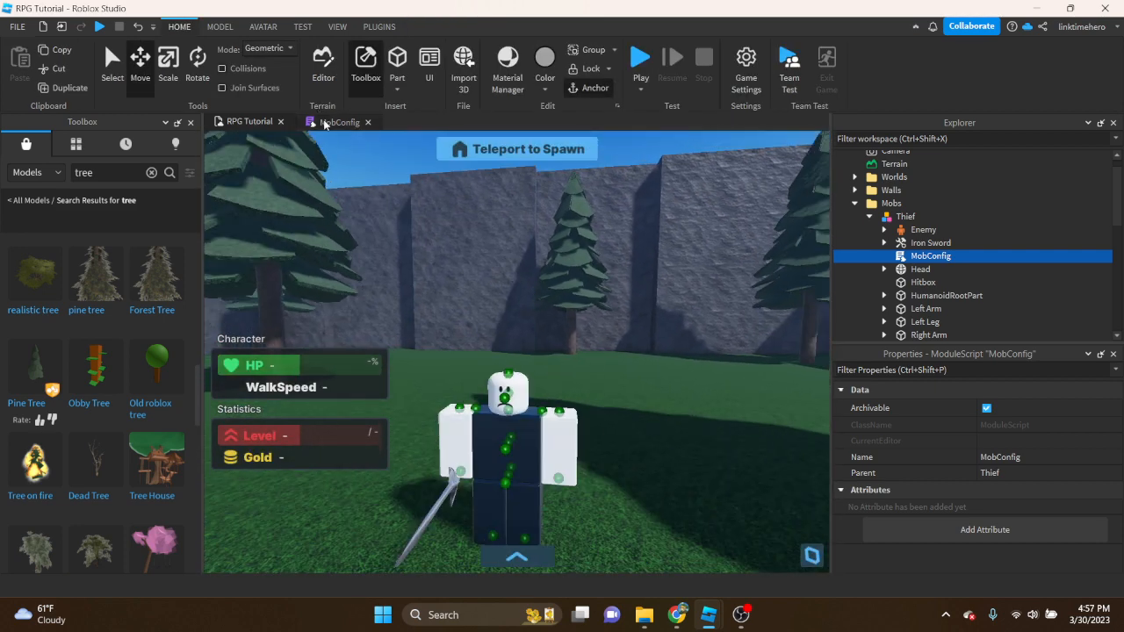
Set the Thief's Rank to ("Boss") in the MobConfig script
{"action": "left_click", "coordinate": [333, 122]}
{"action": "double_click", "coordinate": [318, 176]}
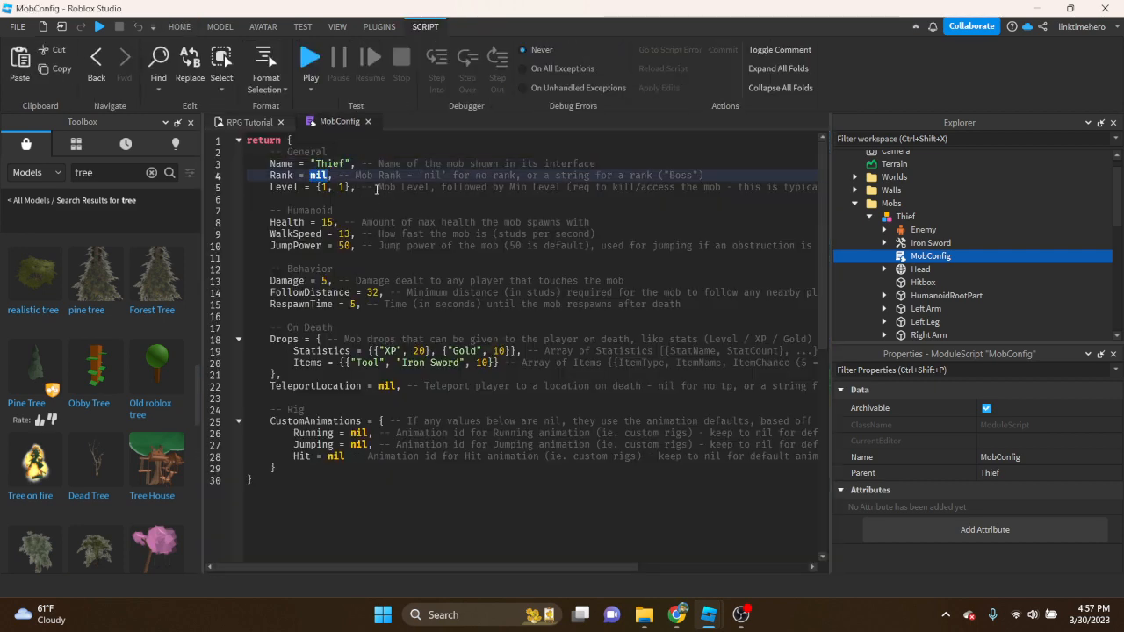
{"action": "mouse_move", "coordinate": [644, 615]}
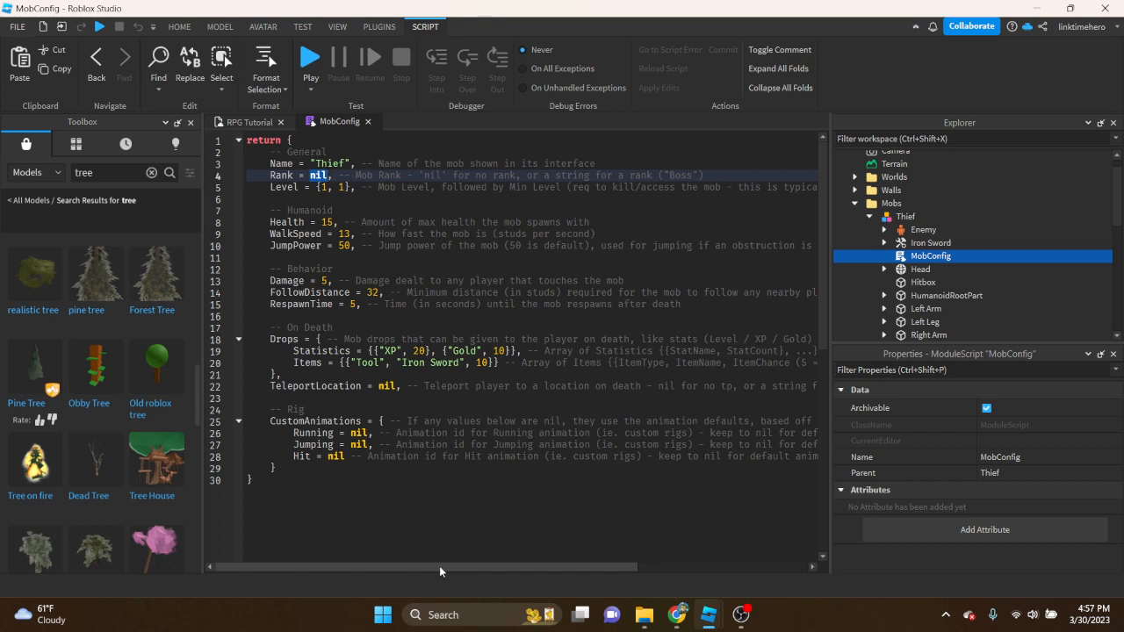
{"action": "mouse_move", "coordinate": [741, 615]}
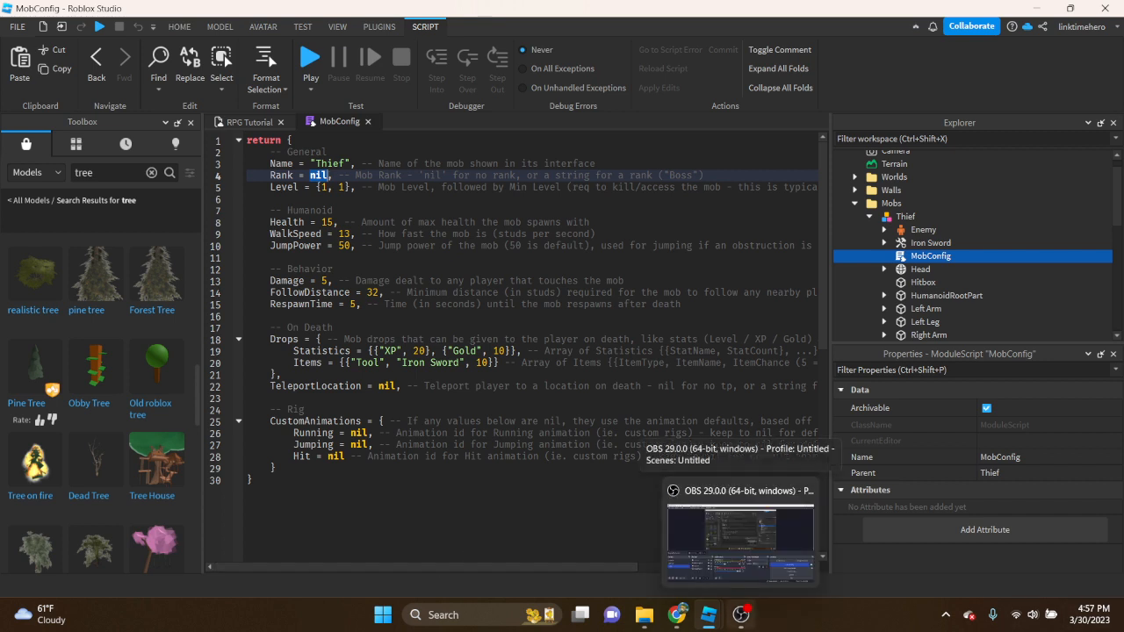
{"action": "key", "text": "BackSpace"}
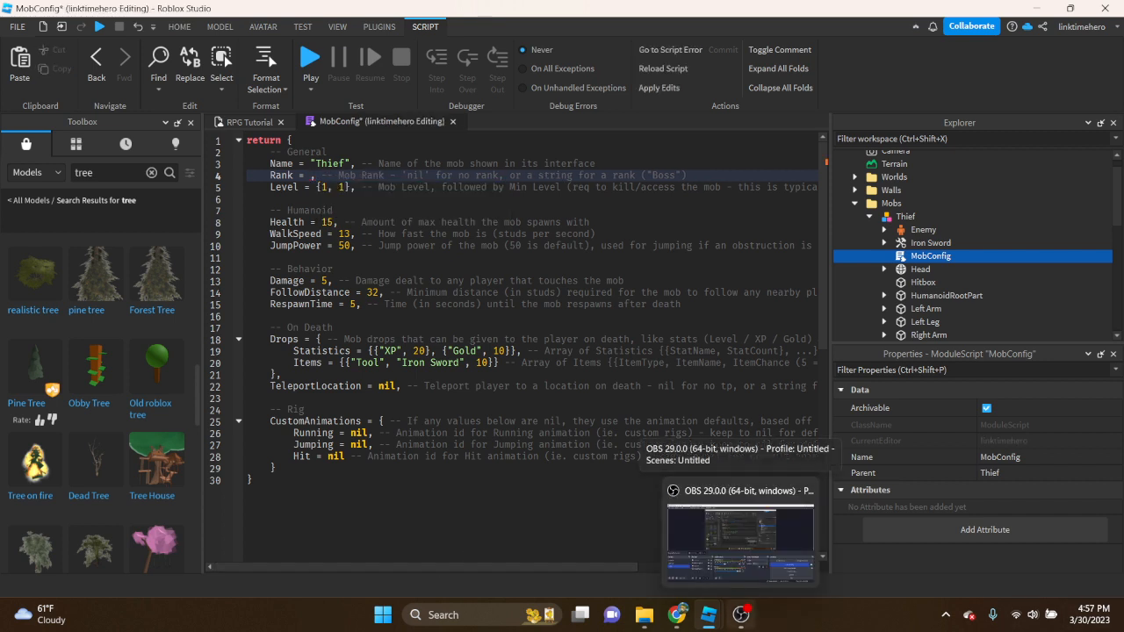
{"action": "type", "text": "()"}
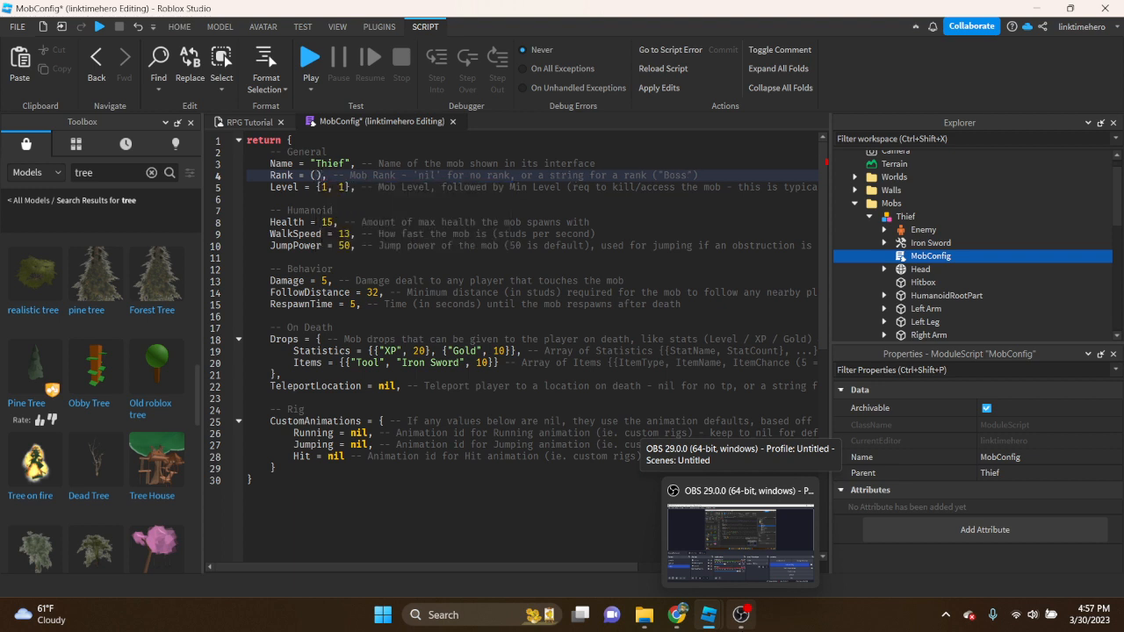
{"action": "type", "text": "\""}
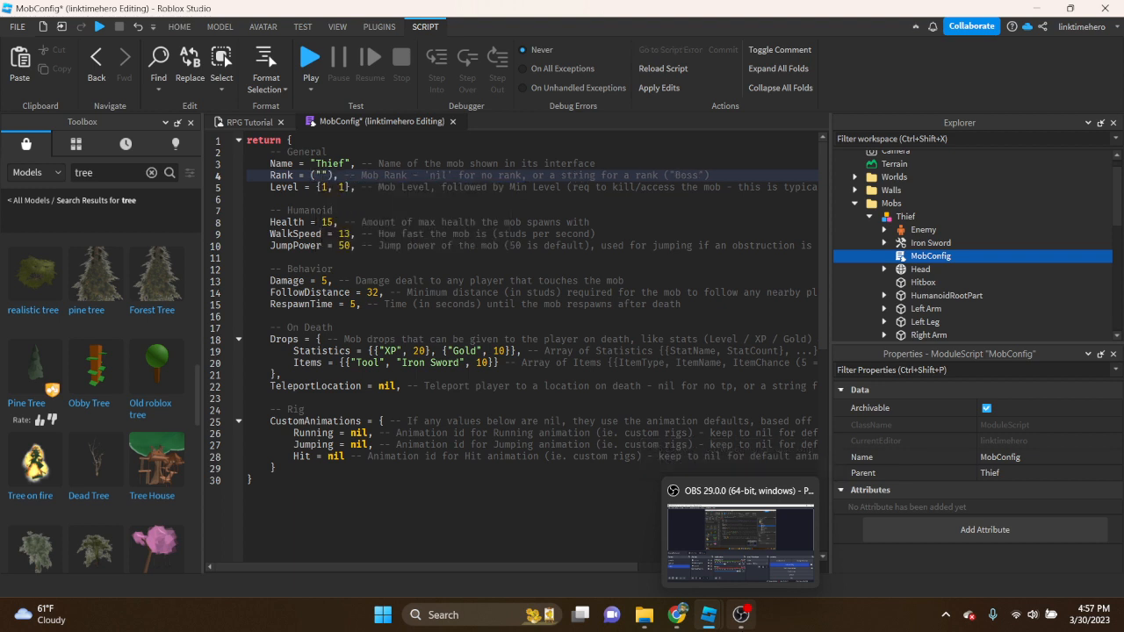
{"action": "type", "text": "B"}
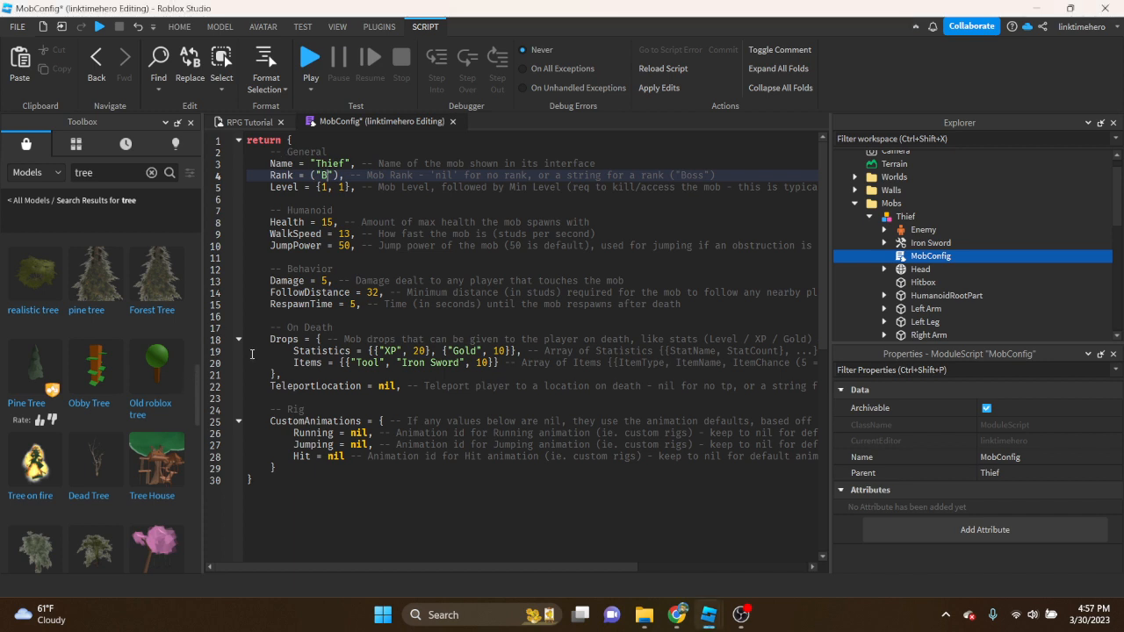
{"action": "type", "text": "oss"}
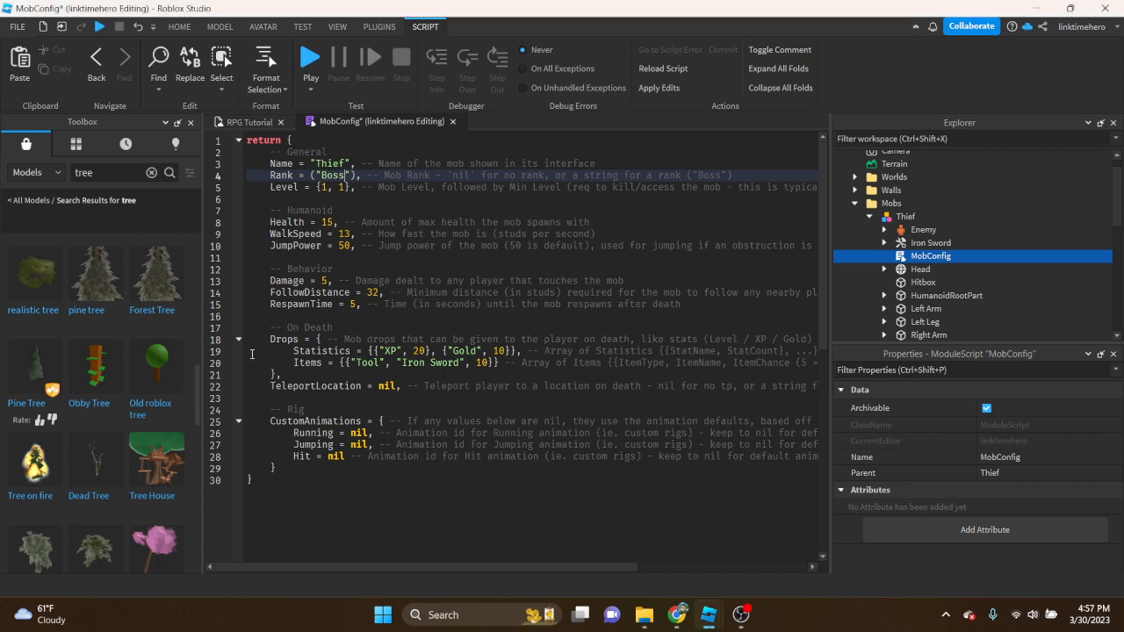
Undo the Rank edit in the MobConfig script
{"action": "left_click", "coordinate": [139, 28]}
{"action": "left_click", "coordinate": [138, 28]}
{"action": "left_click", "coordinate": [139, 28]}
{"action": "left_click", "coordinate": [138, 29]}
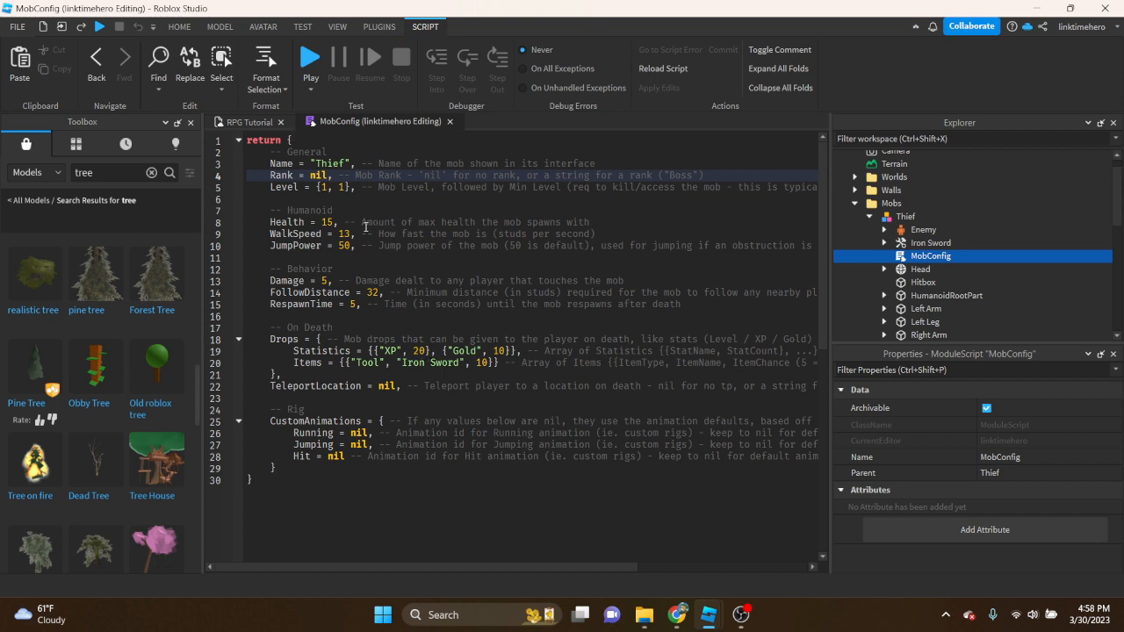
Review the Thief's Level values and the Health setting under Humanoid in MobConfig
{"action": "double_click", "coordinate": [321, 188]}
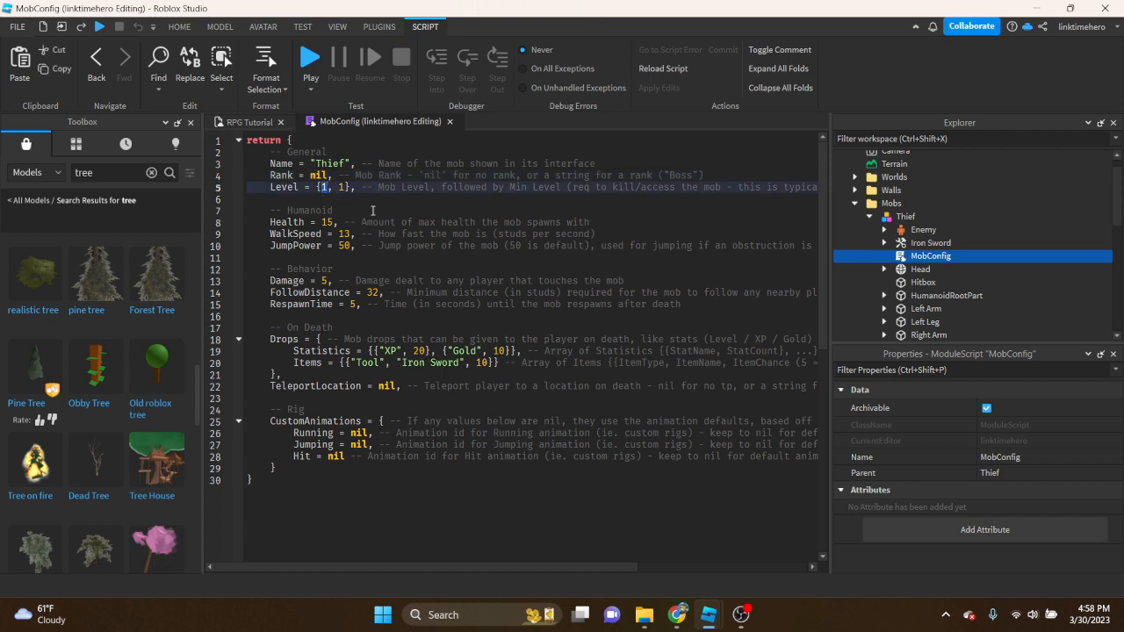
{"action": "double_click", "coordinate": [343, 188]}
{"action": "double_click", "coordinate": [314, 212]}
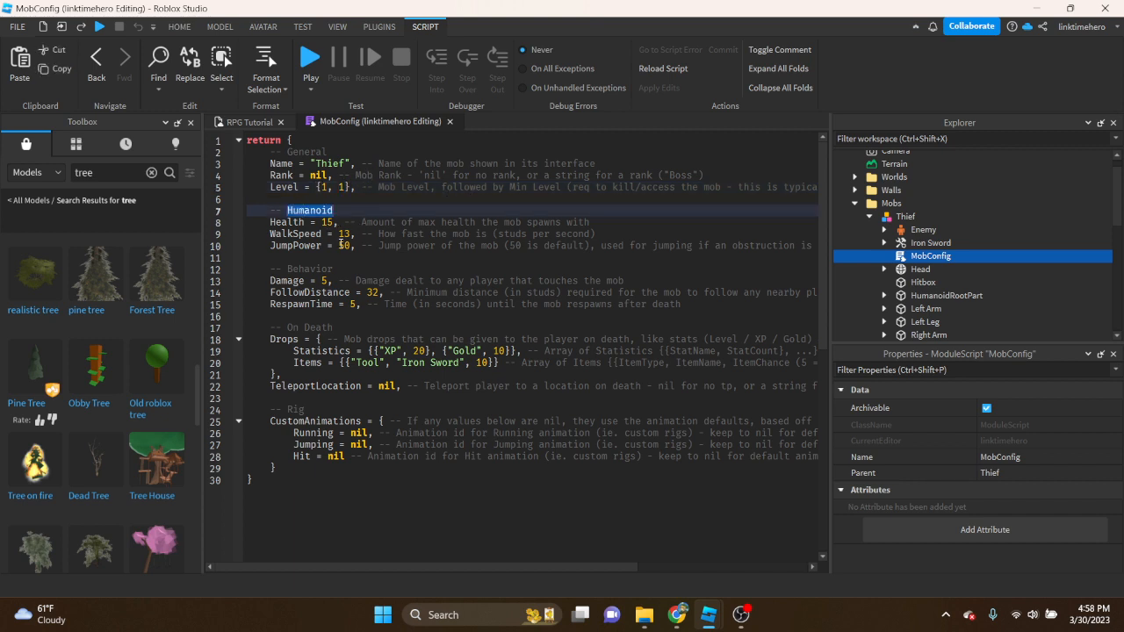
{"action": "double_click", "coordinate": [329, 223]}
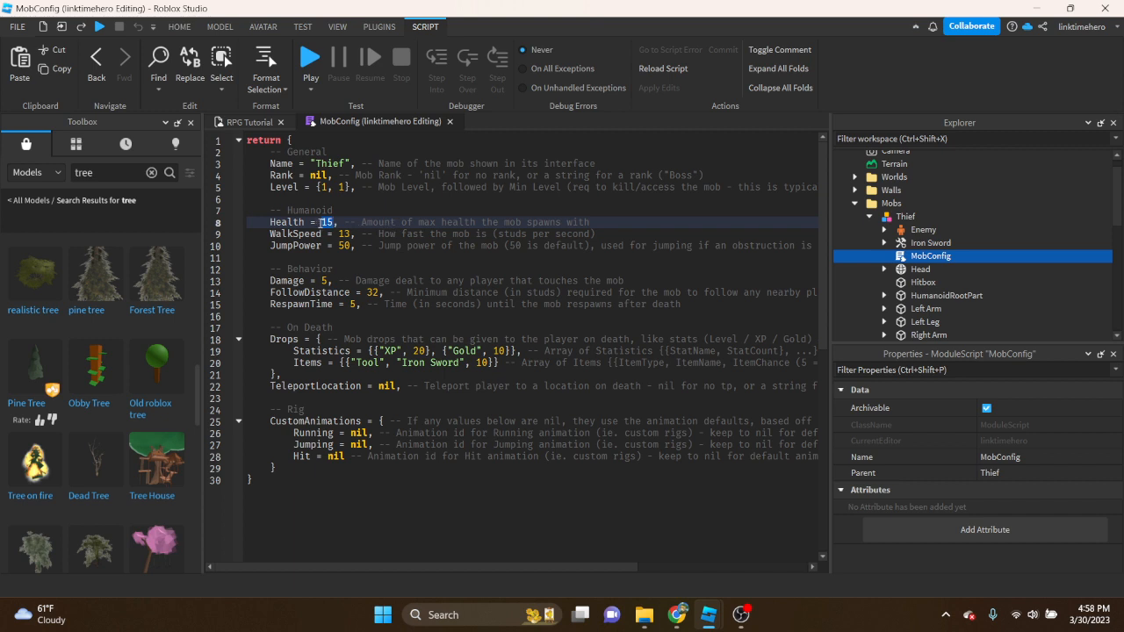
Review the WalkSpeed, JumpPower, Damage and FollowDistance settings in the Thief's MobConfig script
{"action": "double_click", "coordinate": [345, 233]}
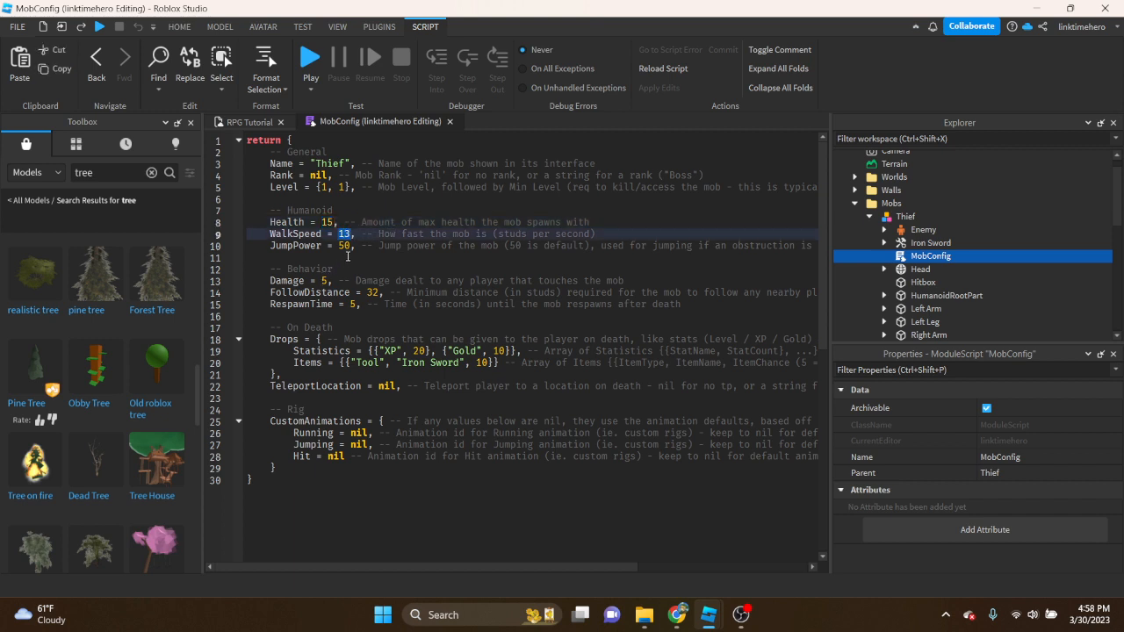
{"action": "double_click", "coordinate": [344, 246]}
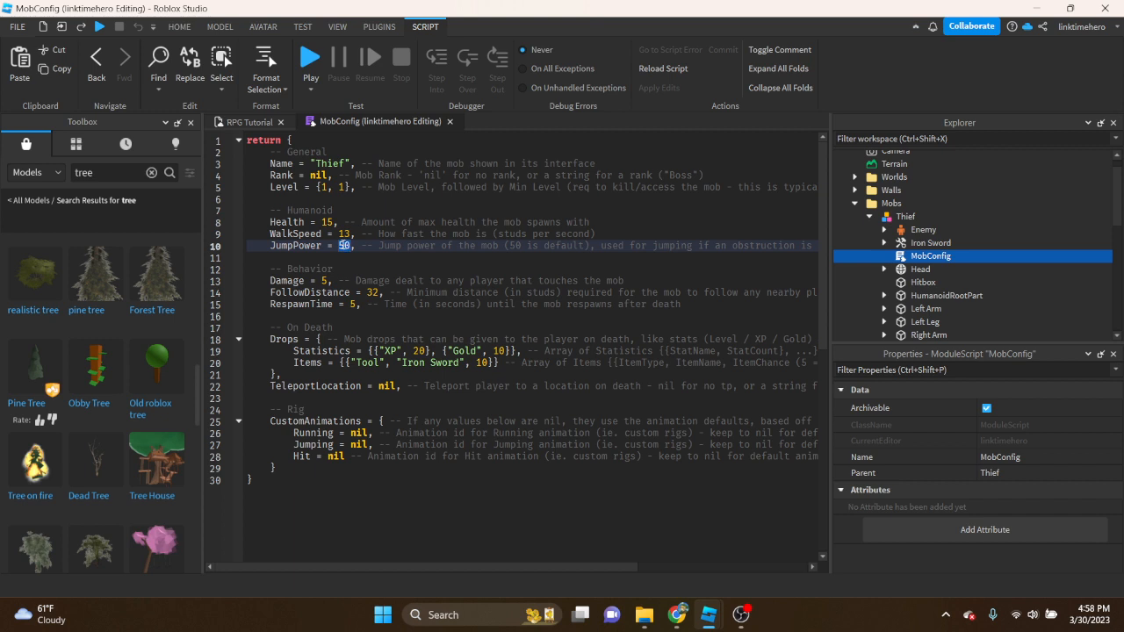
{"action": "left_click", "coordinate": [313, 268]}
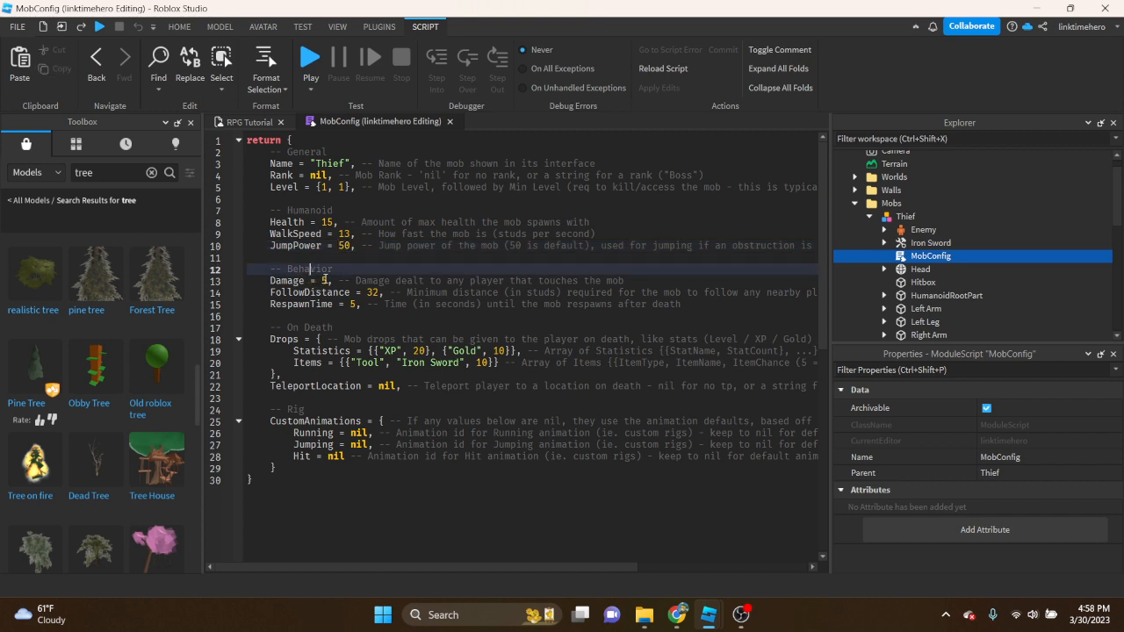
{"action": "double_click", "coordinate": [322, 281]}
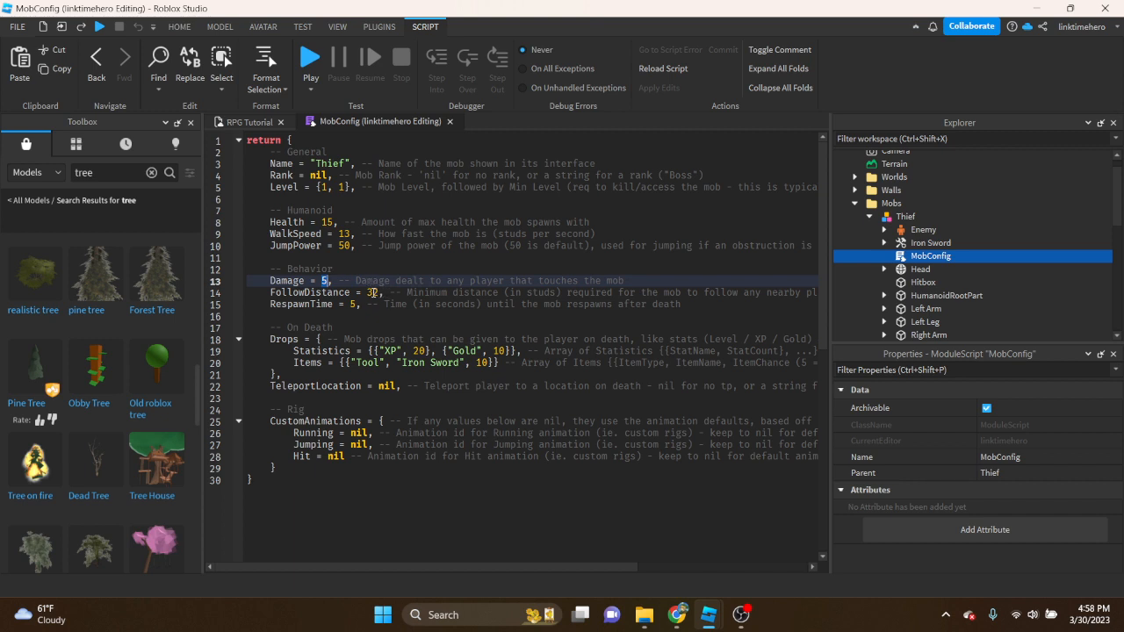
{"action": "double_click", "coordinate": [371, 292]}
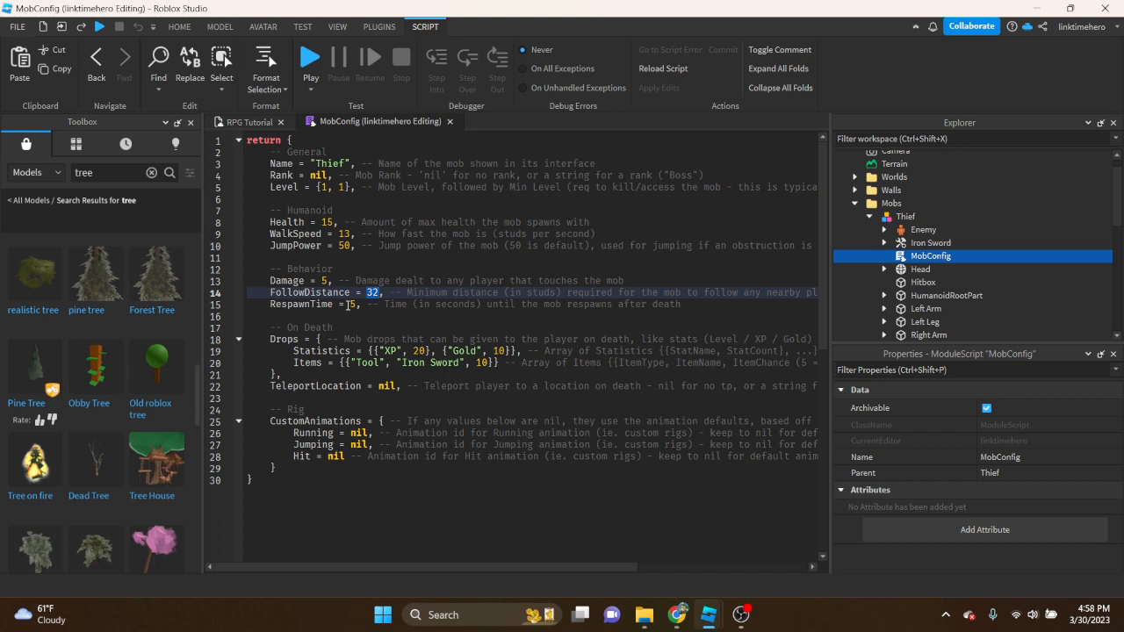
Set the Thief's RespawnTime to 3 in the MobConfig script
{"action": "left_click", "coordinate": [349, 305]}
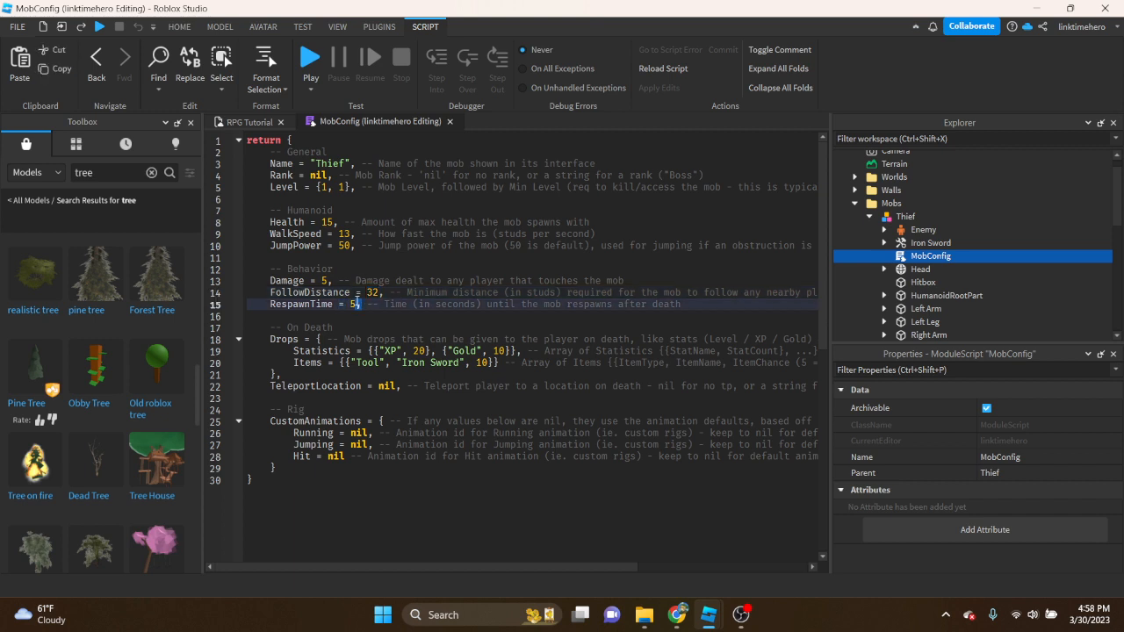
{"action": "double_click", "coordinate": [353, 303]}
{"action": "type", "text": "3"}
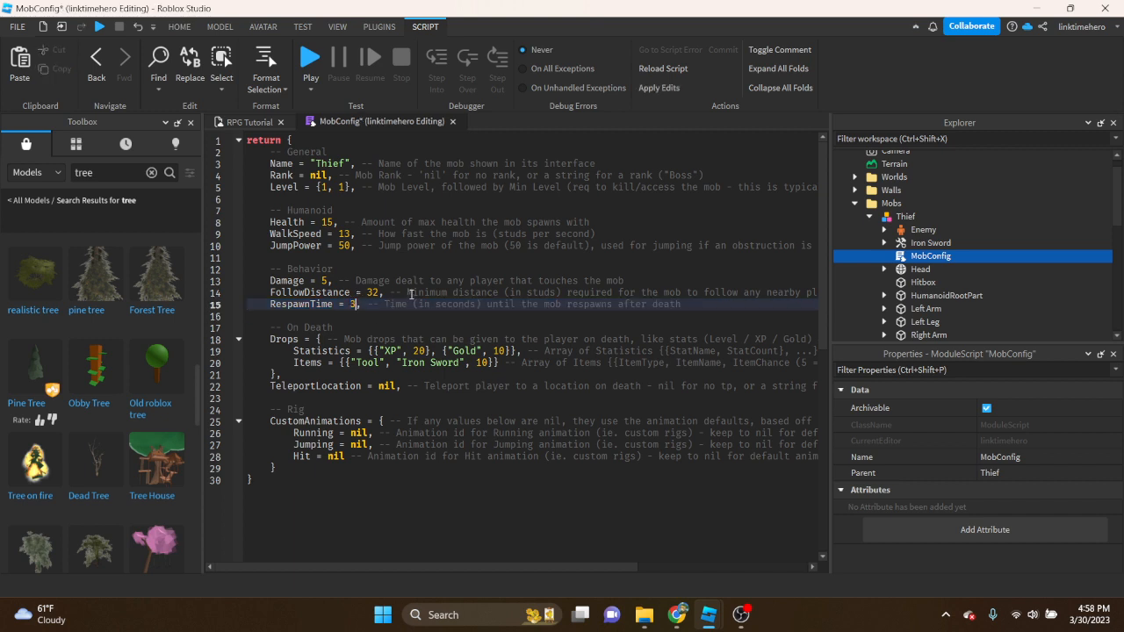
Examine the XP and Gold entries of the Statistics drops under On Death in MobConfig
{"action": "left_click", "coordinate": [309, 327]}
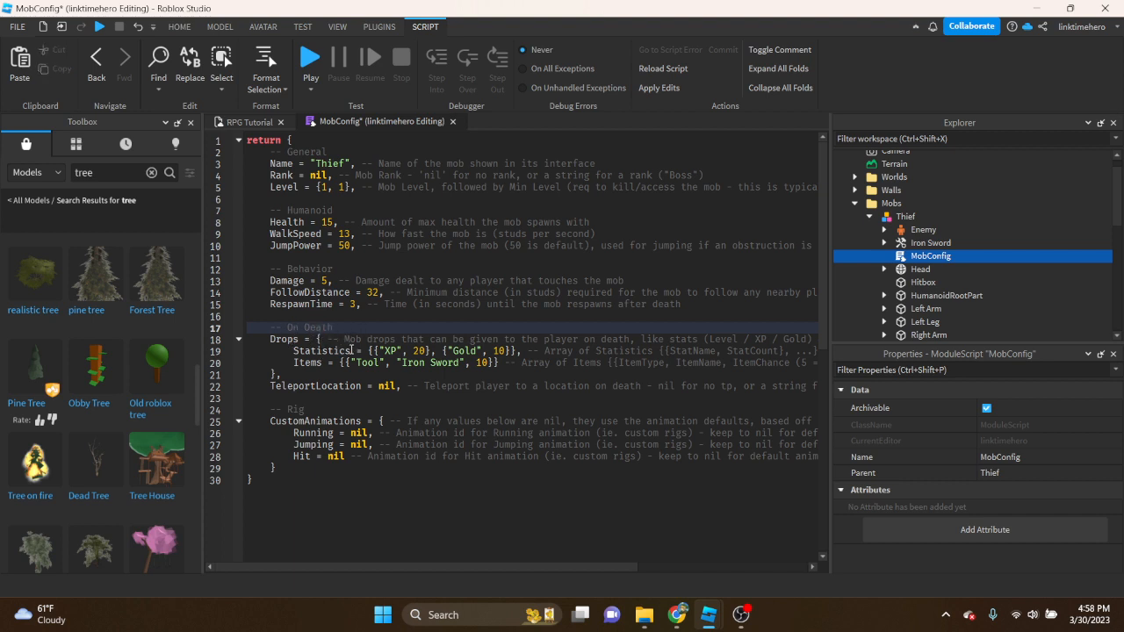
{"action": "double_click", "coordinate": [316, 350]}
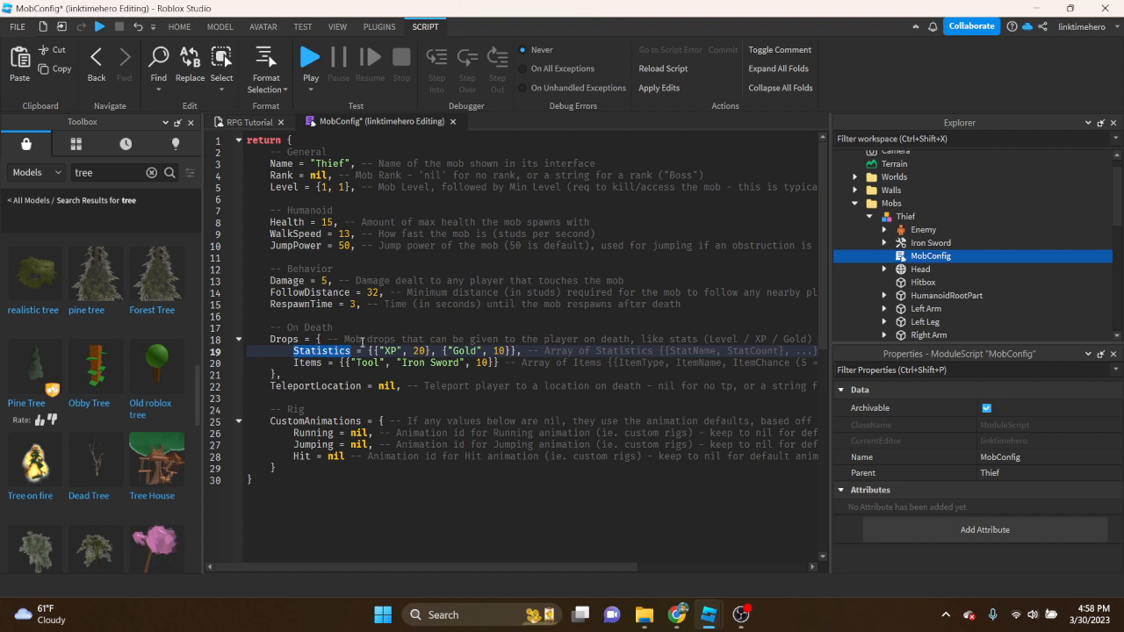
{"action": "double_click", "coordinate": [388, 350]}
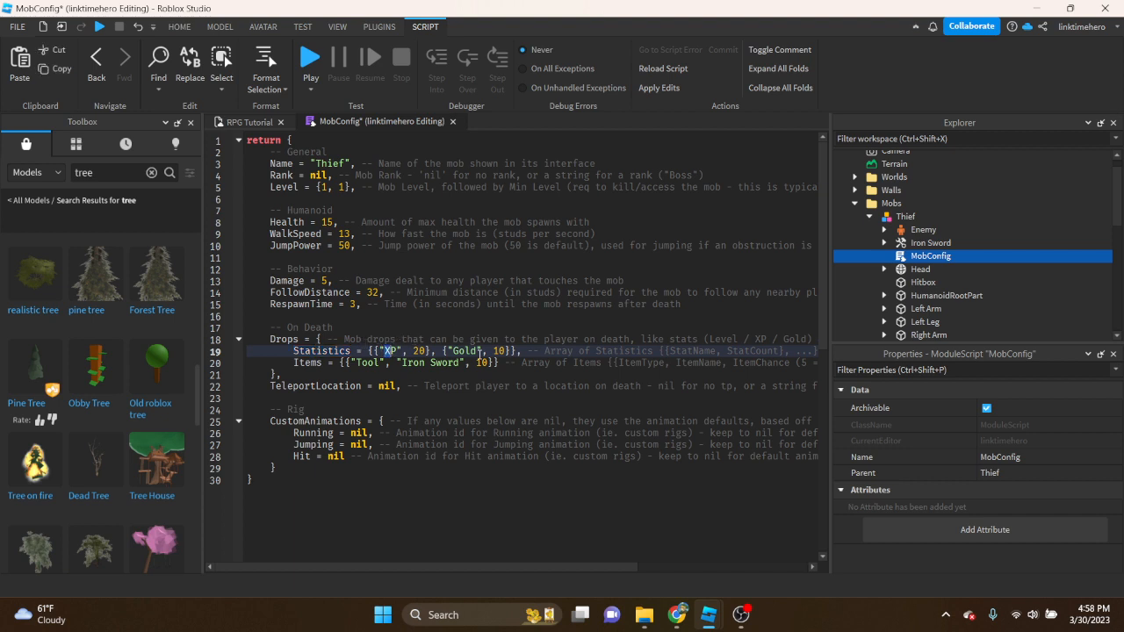
{"action": "double_click", "coordinate": [466, 350]}
{"action": "double_click", "coordinate": [419, 350]}
{"action": "double_click", "coordinate": [303, 364]}
{"action": "double_click", "coordinate": [369, 353]}
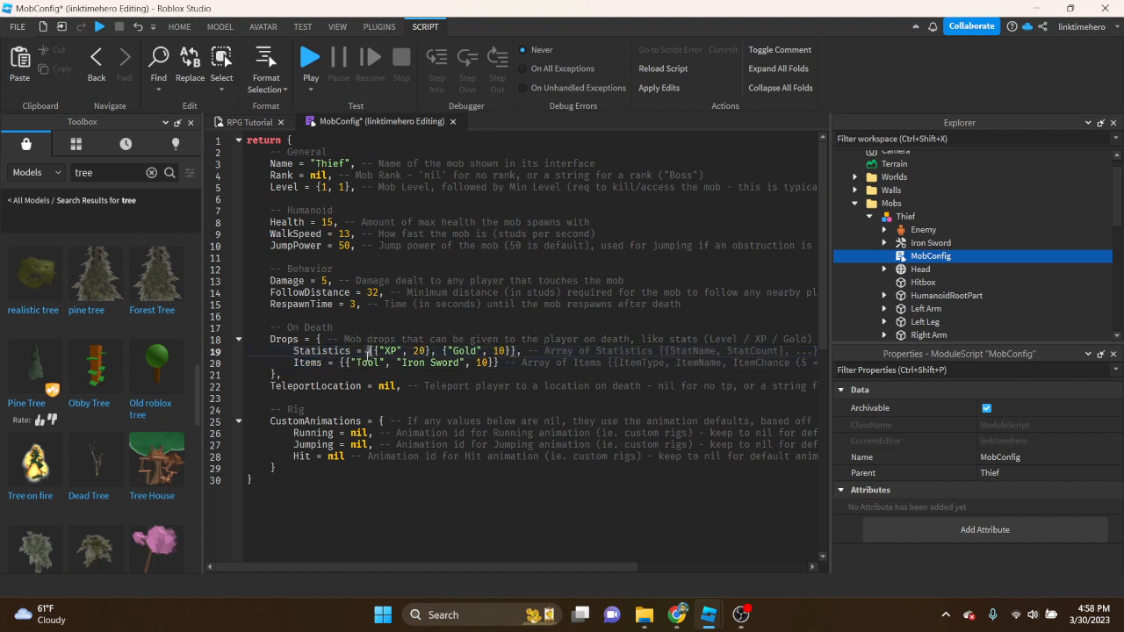
{"action": "double_click", "coordinate": [365, 362]}
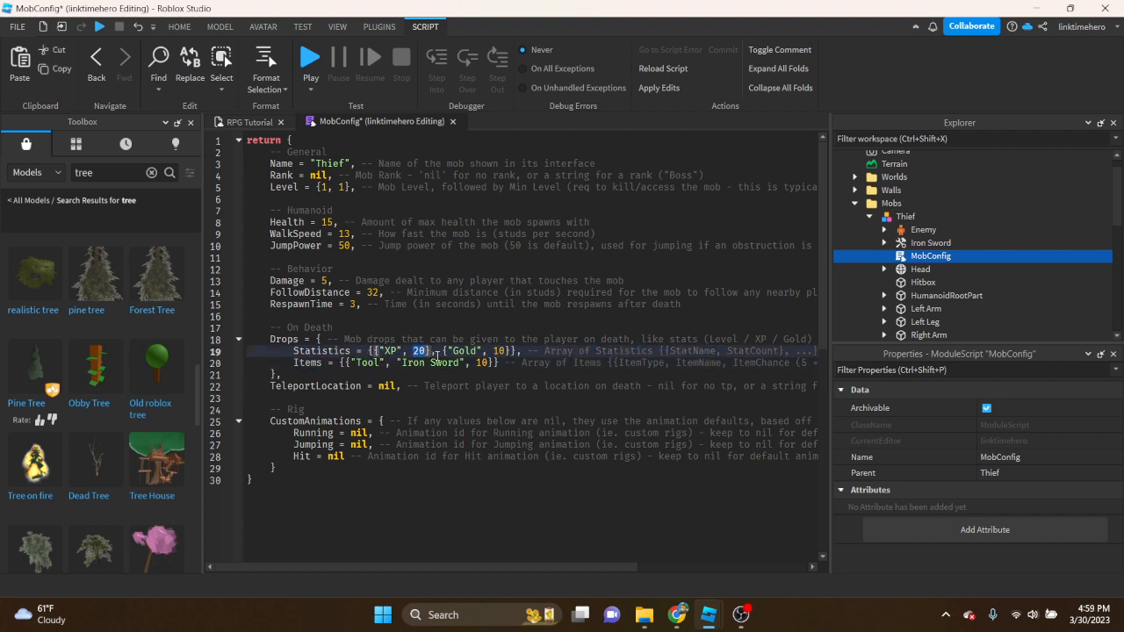
Examine the Iron Sword entry of the Items drops and read the full comment explaining its drop chance
{"action": "double_click", "coordinate": [444, 362]}
{"action": "left_click_drag", "start_coordinate": [431, 362], "coordinate": [408, 366]}
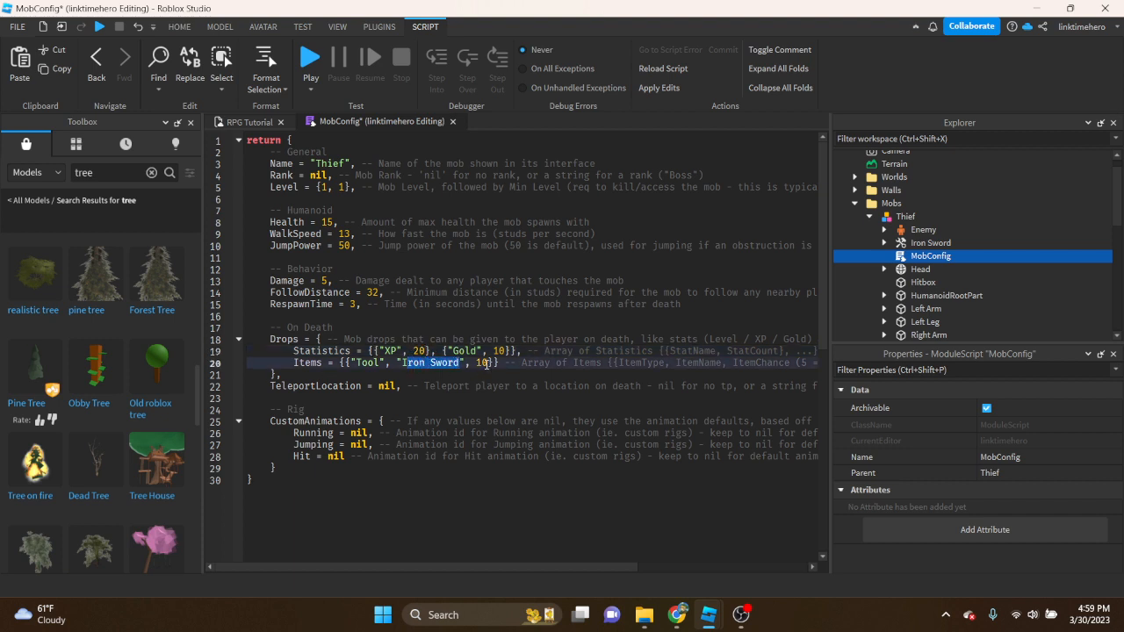
{"action": "double_click", "coordinate": [484, 362]}
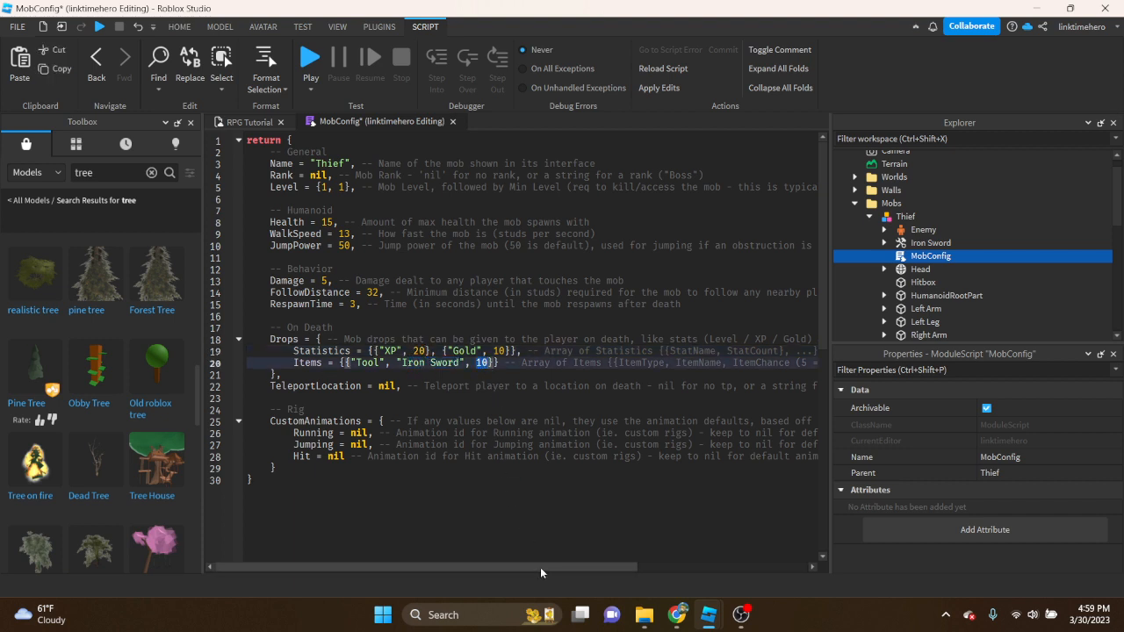
{"action": "left_click_drag", "start_coordinate": [540, 568], "coordinate": [655, 565]}
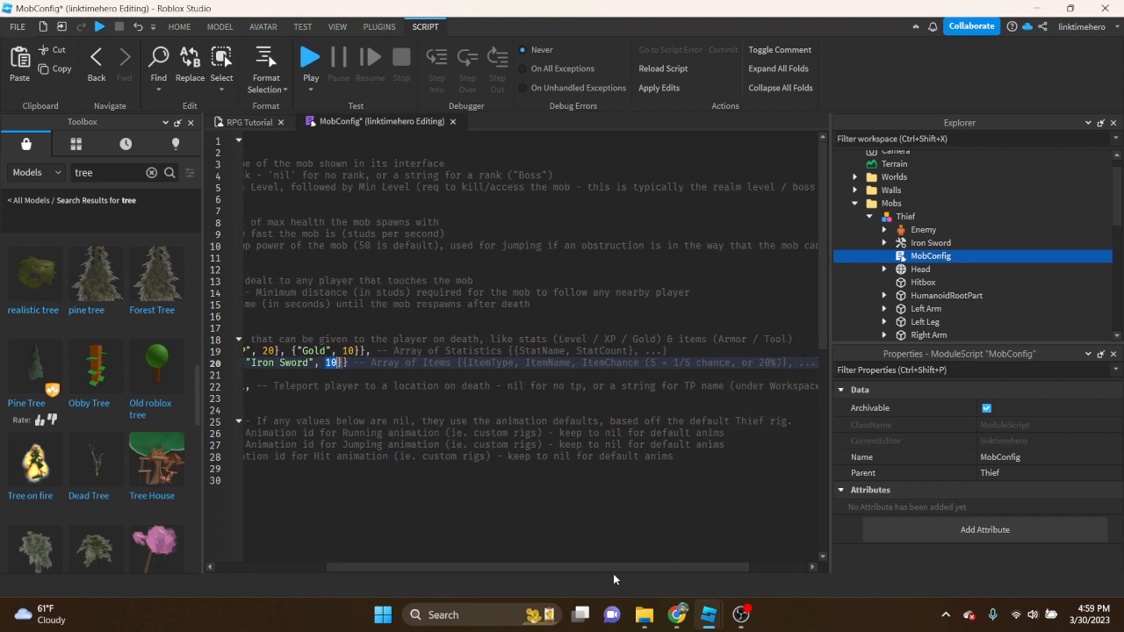
{"action": "left_click_drag", "start_coordinate": [613, 567], "coordinate": [496, 567]}
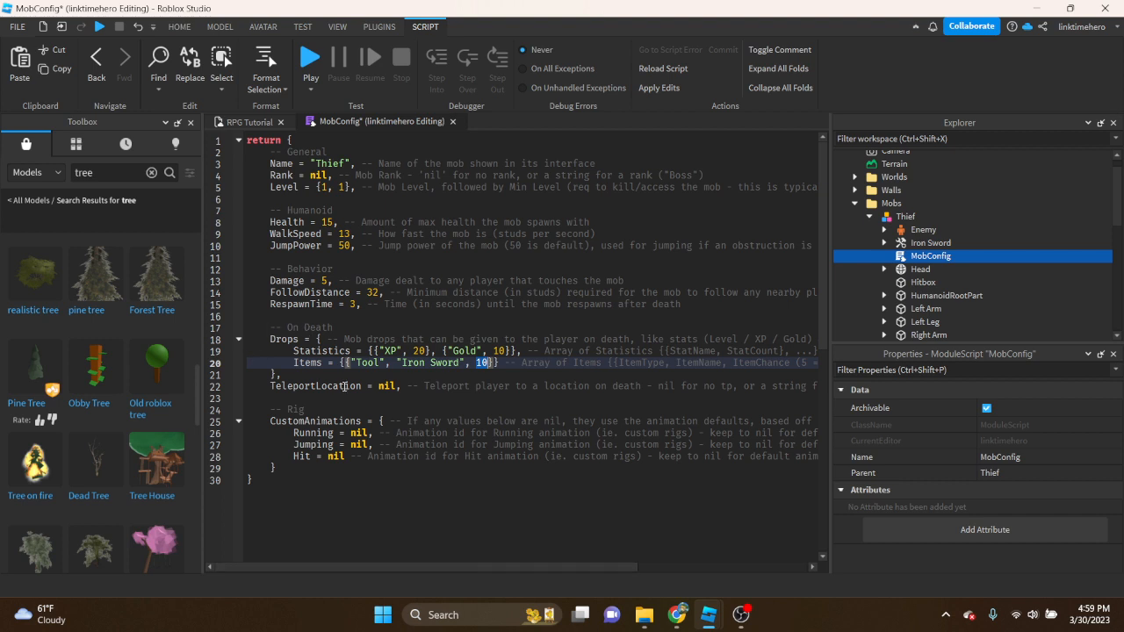
Review the TeleportLocation setting and the Running value under CustomAnimations in MobConfig
{"action": "double_click", "coordinate": [383, 386]}
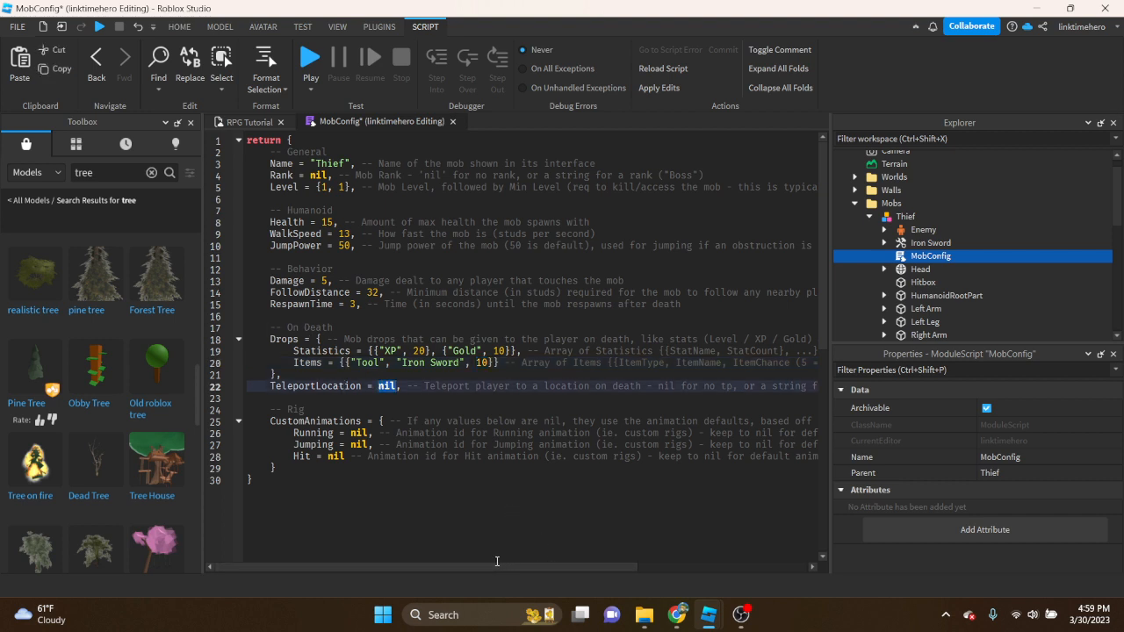
{"action": "left_click_drag", "start_coordinate": [530, 566], "coordinate": [504, 549]}
{"action": "left_click_drag", "start_coordinate": [442, 432], "coordinate": [454, 431]}
{"action": "double_click", "coordinate": [359, 433]}
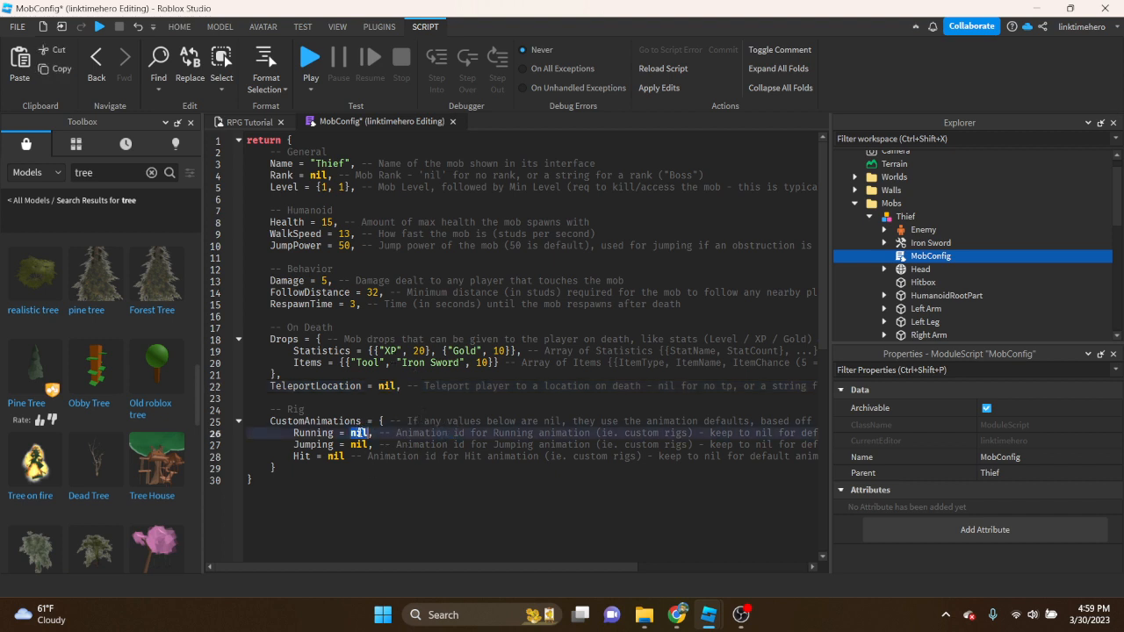
Return to the RPG Tutorial 3D view and select the Thief model
{"action": "left_click", "coordinate": [258, 123]}
{"action": "right_click_drag", "start_coordinate": [553, 313], "coordinate": [520, 340]}
{"action": "left_click", "coordinate": [512, 295]}
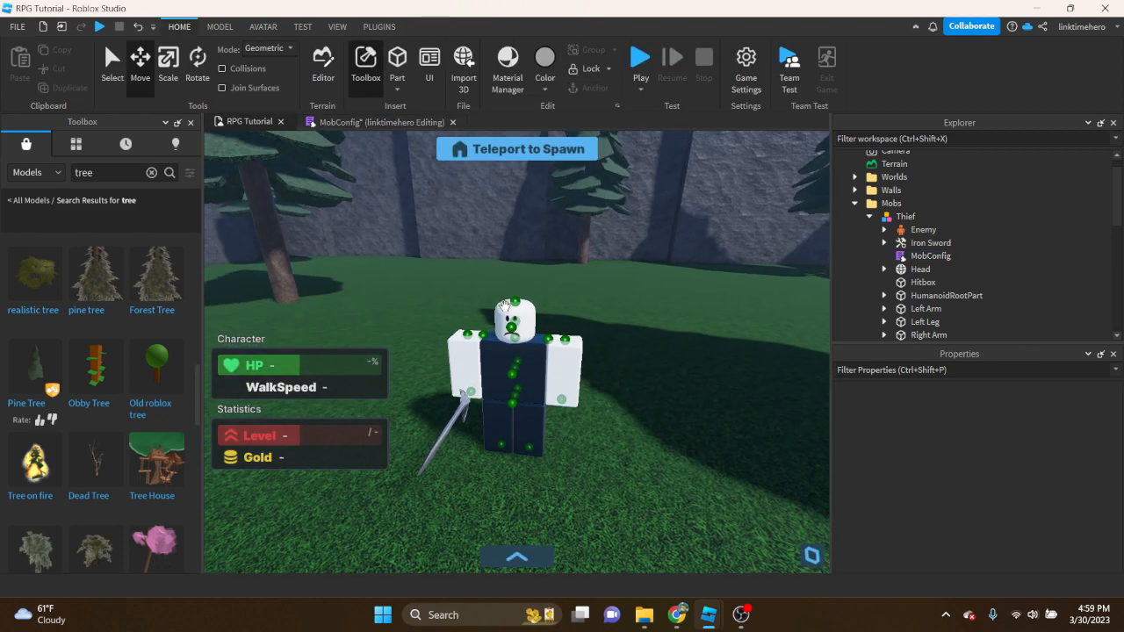
{"action": "left_click", "coordinate": [534, 365]}
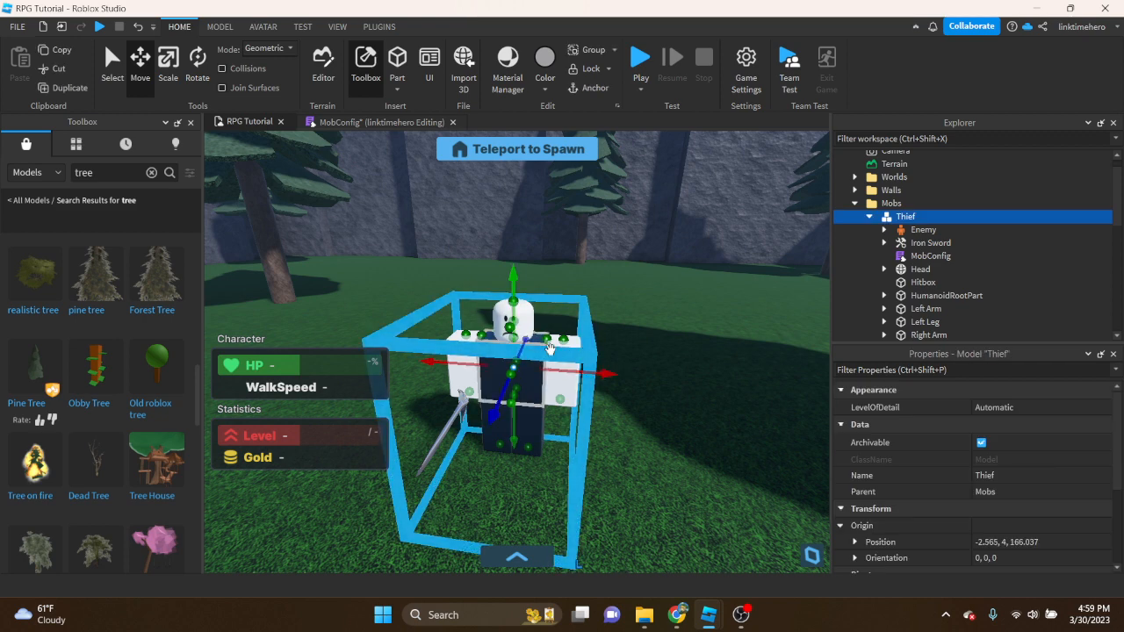
Switch to Chrome and show the Classic Shirts clothing category in the Roblox Marketplace
{"action": "left_click", "coordinate": [741, 614]}
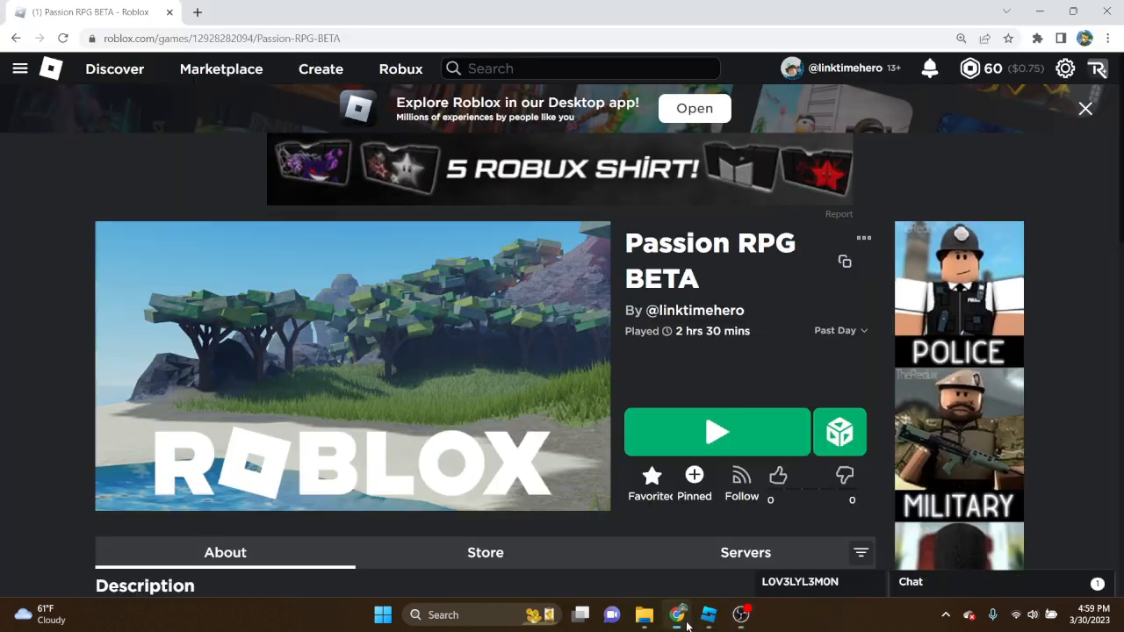
{"action": "left_click", "coordinate": [677, 615]}
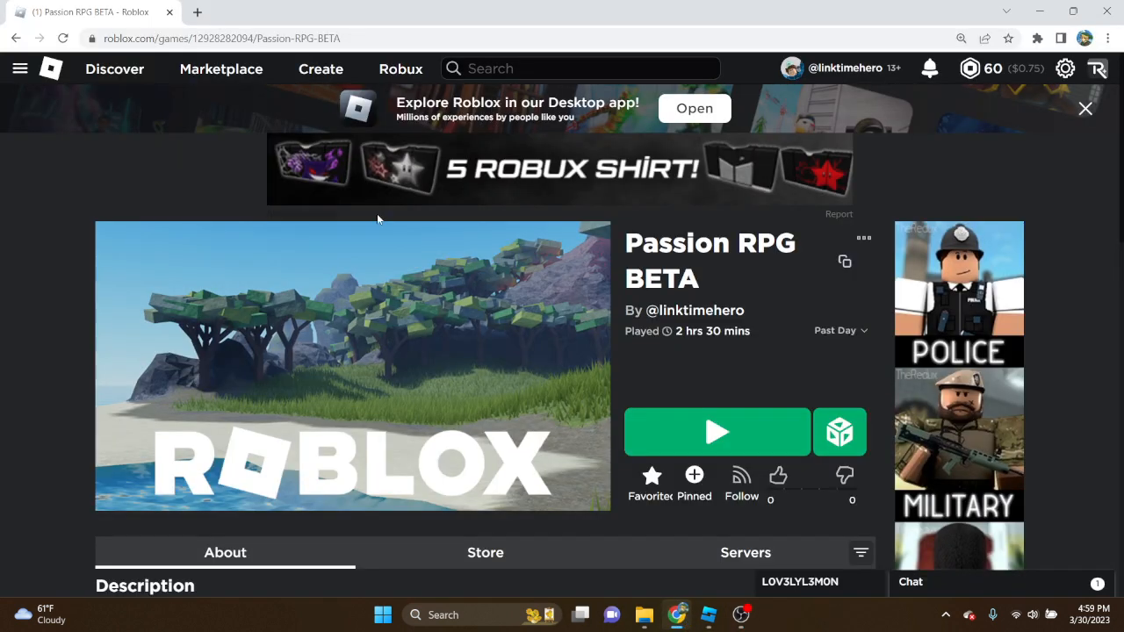
{"action": "left_click", "coordinate": [225, 73]}
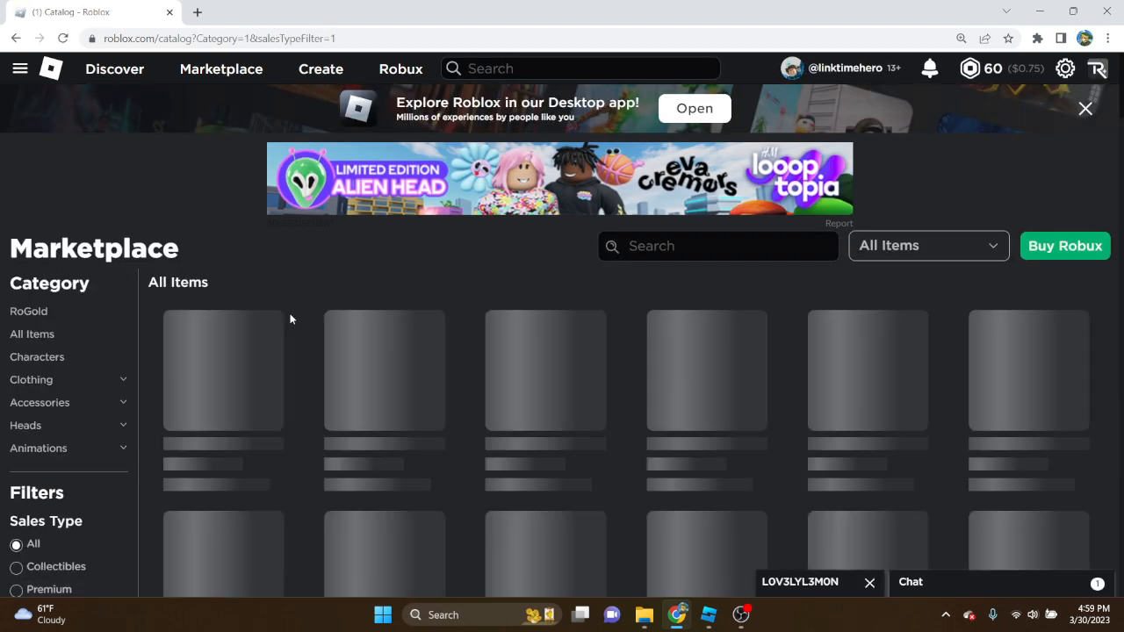
{"action": "scroll", "coordinate": [258, 244], "scroll_direction": "down", "scroll_amount": 1}
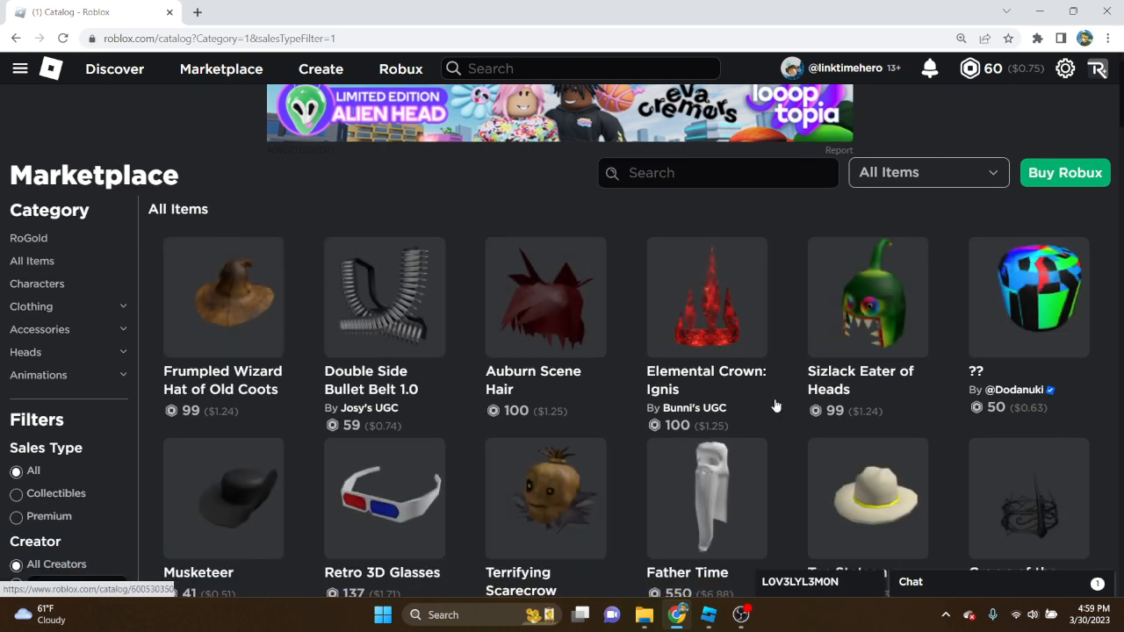
{"action": "left_click", "coordinate": [65, 308]}
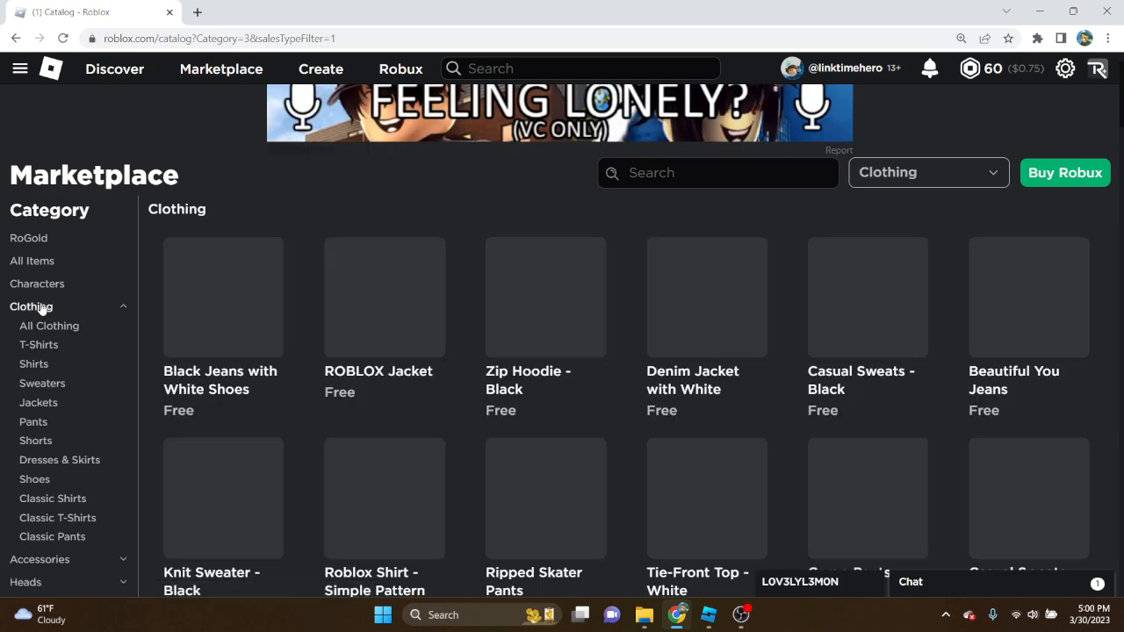
{"action": "left_click", "coordinate": [52, 499]}
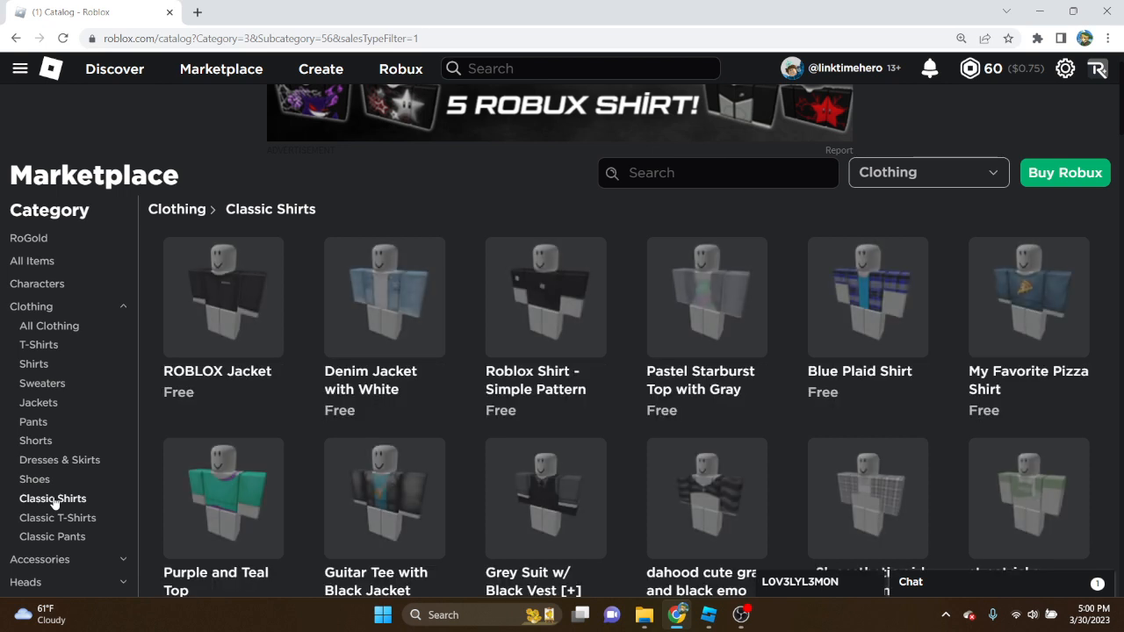
Search the classic shirts for "Link" and open the Link [+] shirt by Overworld Clothing
{"action": "left_click", "coordinate": [740, 174]}
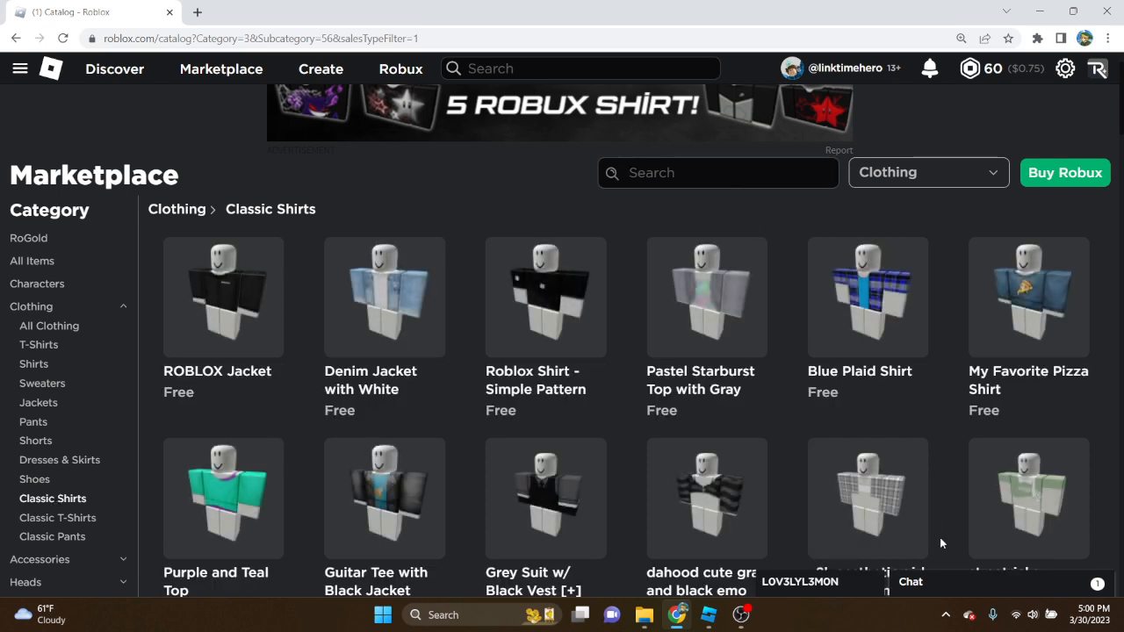
{"action": "type", "text": "Link"}
{"action": "key", "text": "Return"}
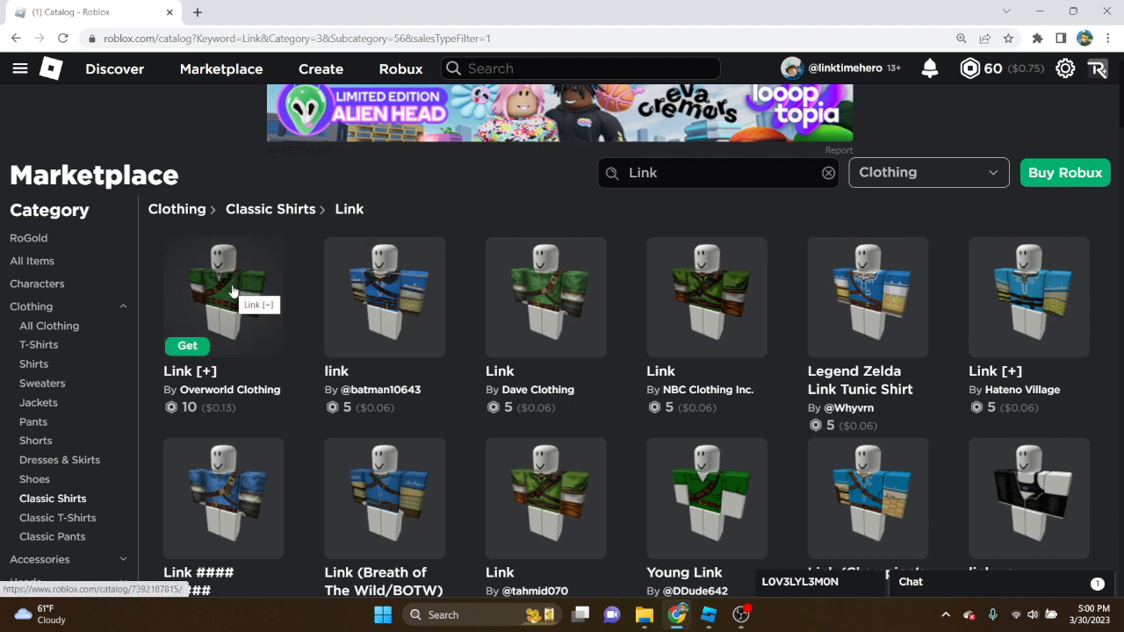
{"action": "left_click", "coordinate": [233, 290]}
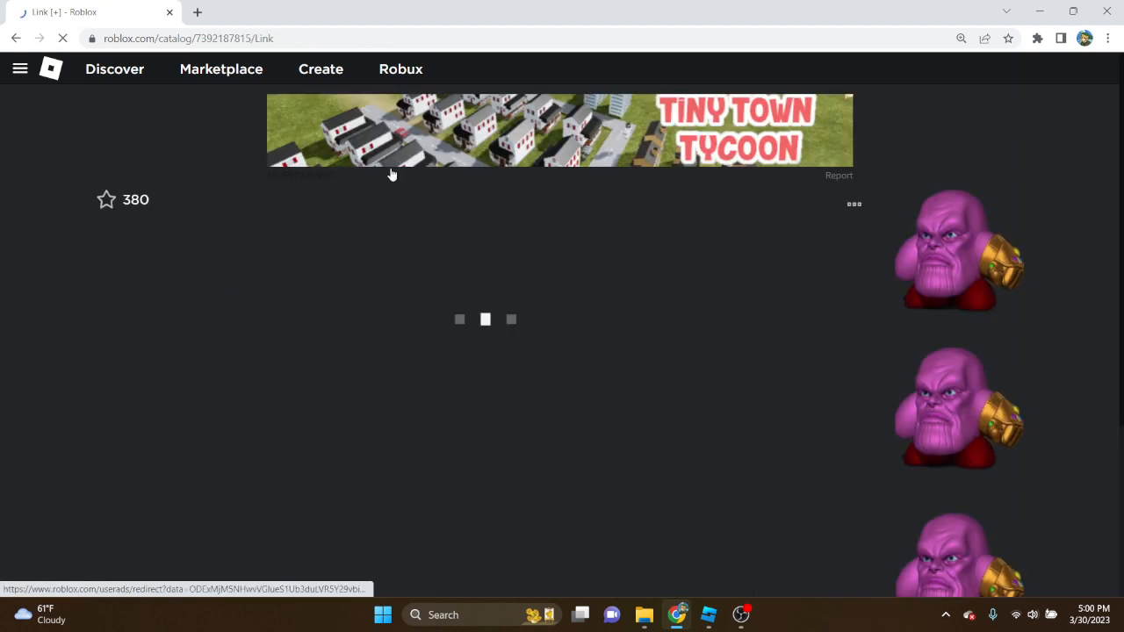
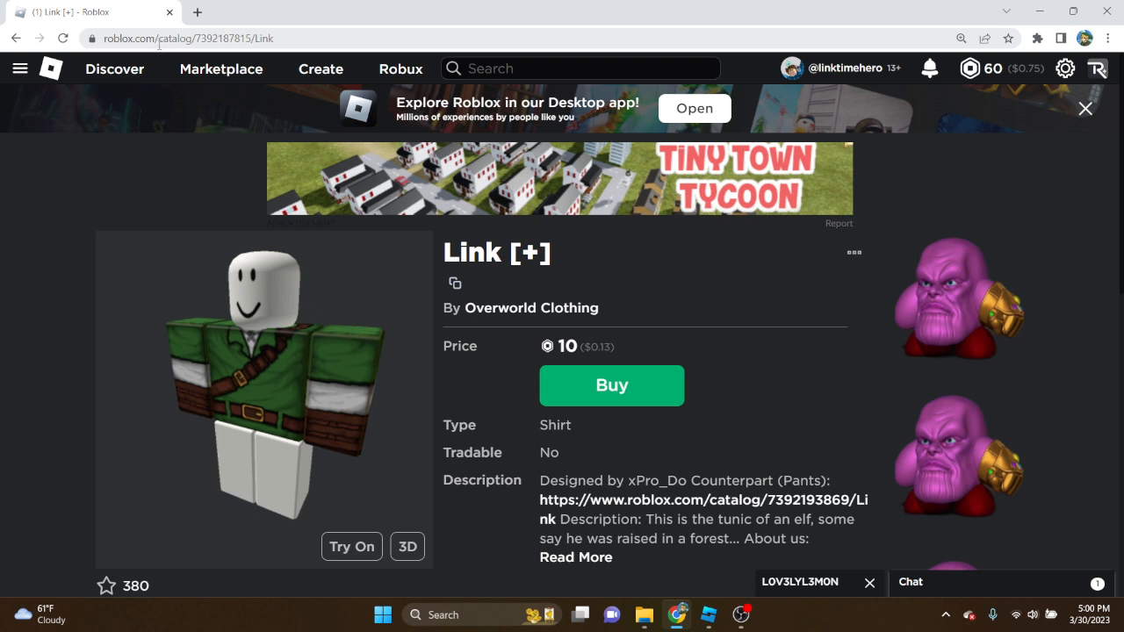
{"action": "double_click", "coordinate": [222, 37]}
{"action": "key", "text": "ctrl+c"}
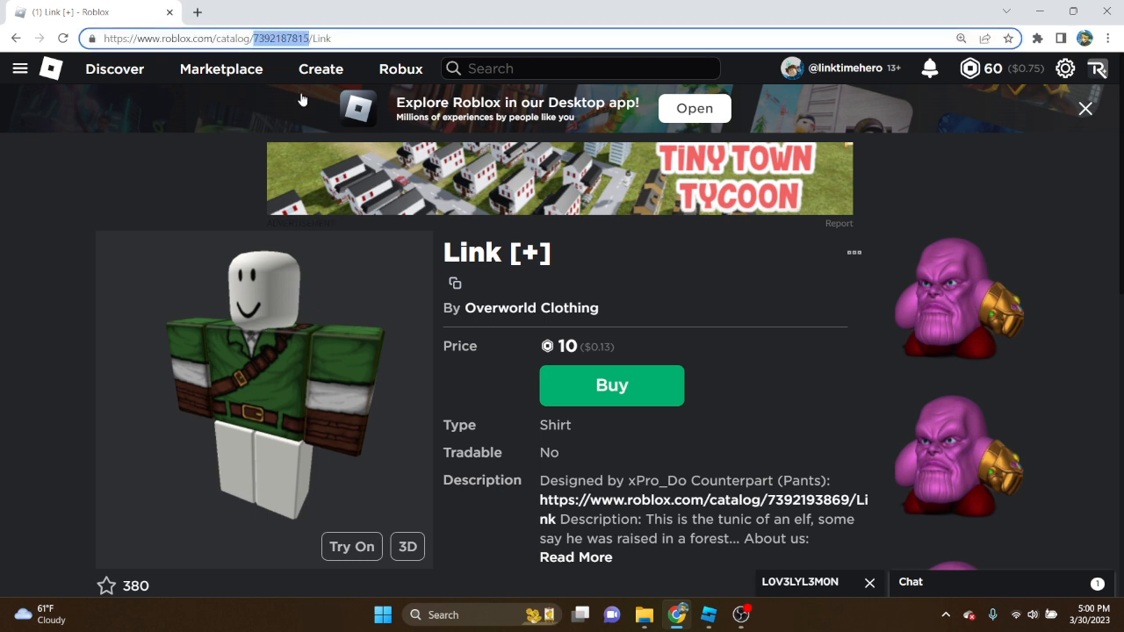
{"action": "mouse_move", "coordinate": [713, 621]}
{"action": "left_click", "coordinate": [786, 537]}
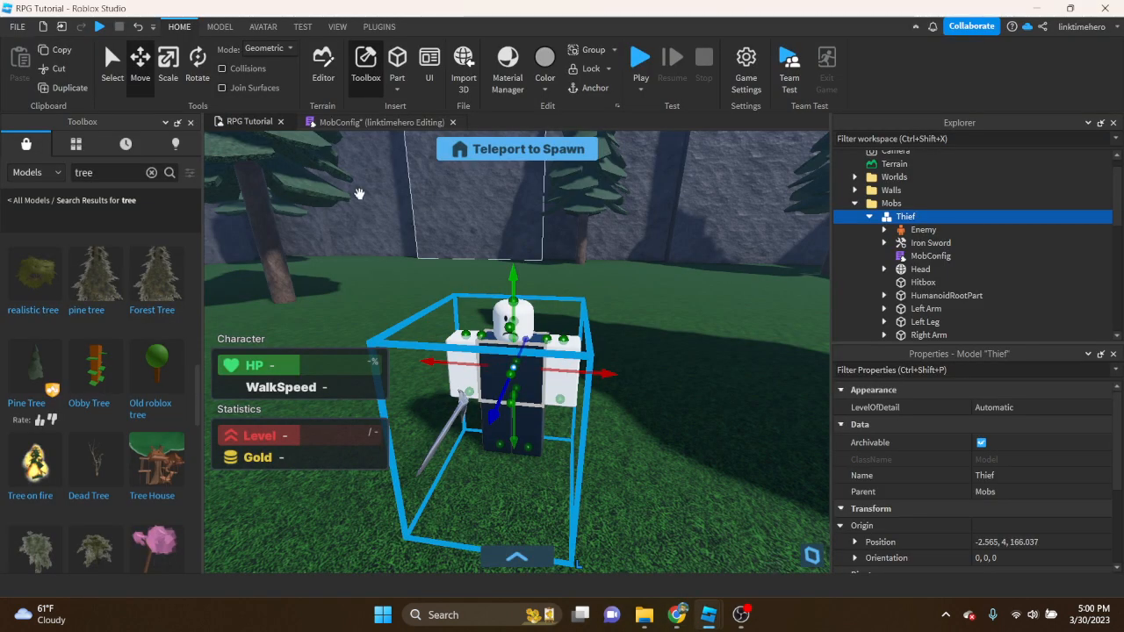
{"action": "left_click", "coordinate": [382, 28]}
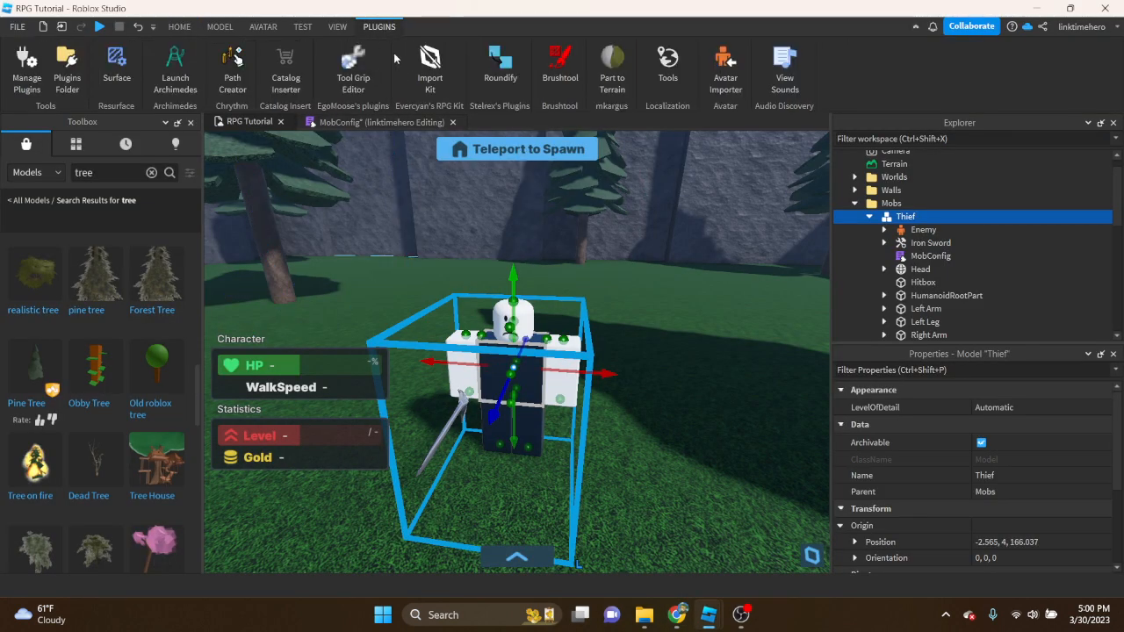
{"action": "left_click", "coordinate": [286, 81]}
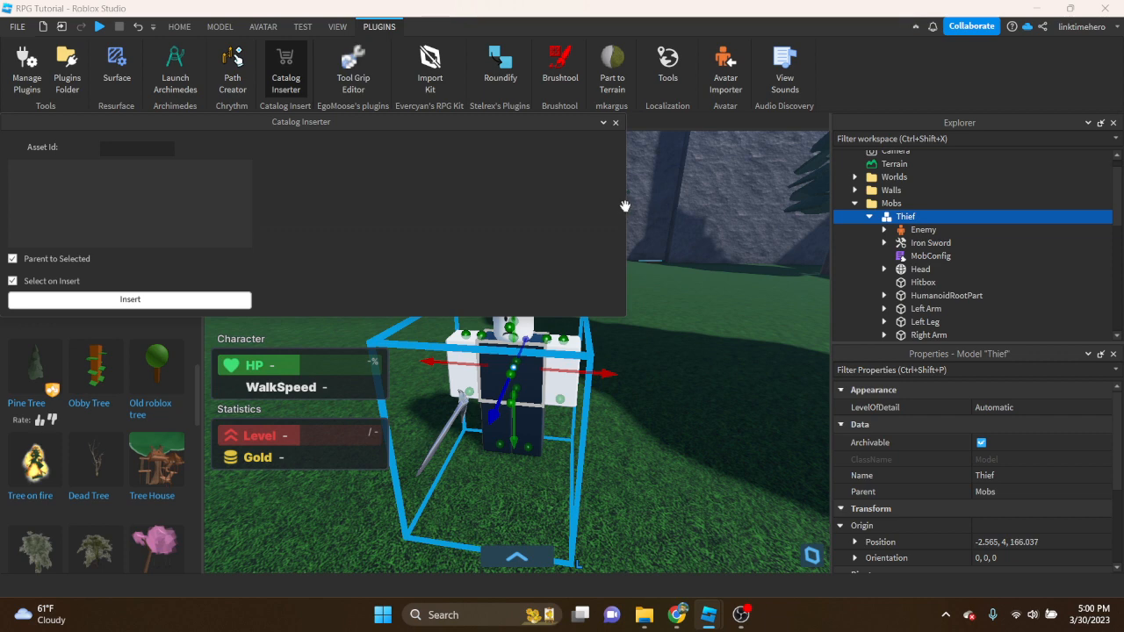
{"action": "left_click_drag", "start_coordinate": [628, 207], "coordinate": [432, 242]}
{"action": "left_click", "coordinate": [143, 146]}
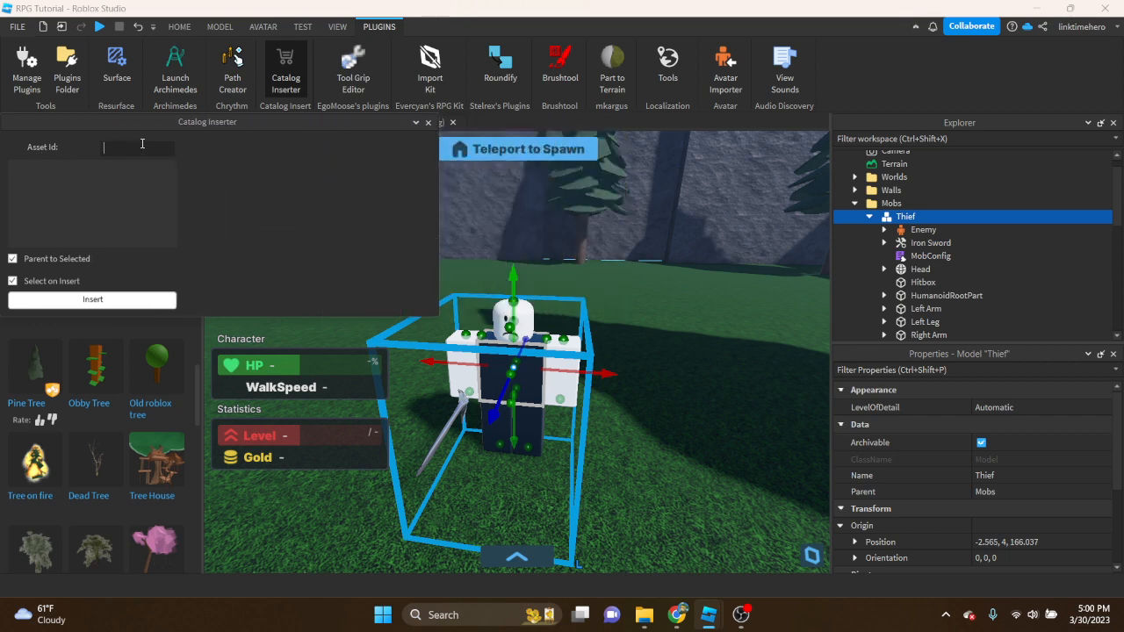
{"action": "key", "text": "ctrl+v"}
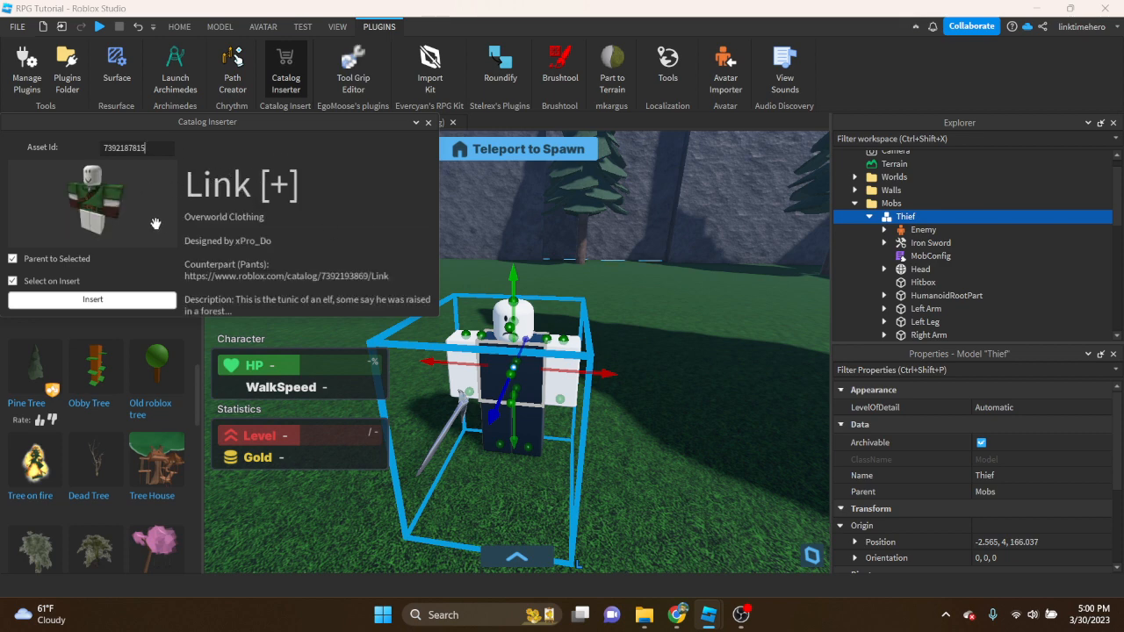
{"action": "left_click", "coordinate": [146, 299]}
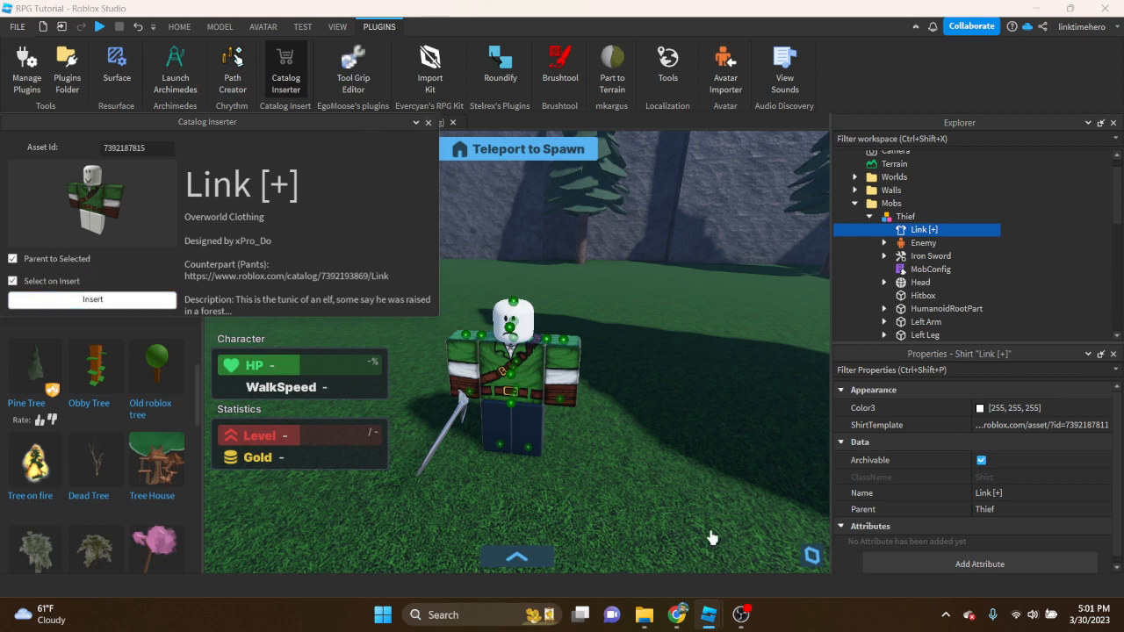
Switch to Chrome and show the Classic Pants clothing category in the Roblox Marketplace
{"action": "left_click", "coordinate": [677, 614]}
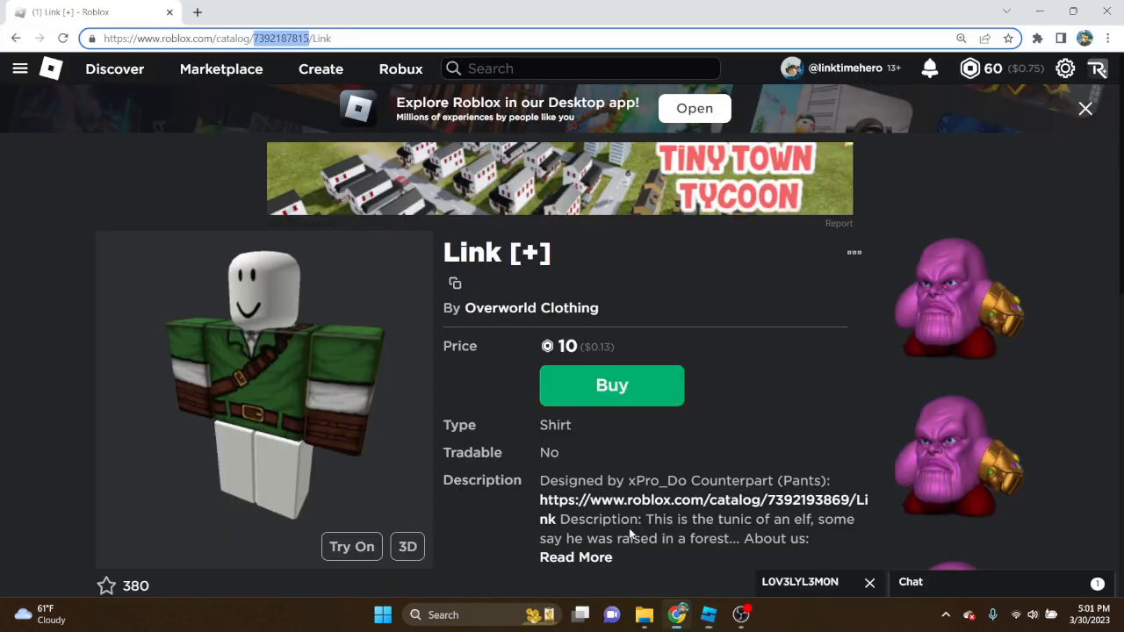
{"action": "left_click", "coordinate": [13, 40]}
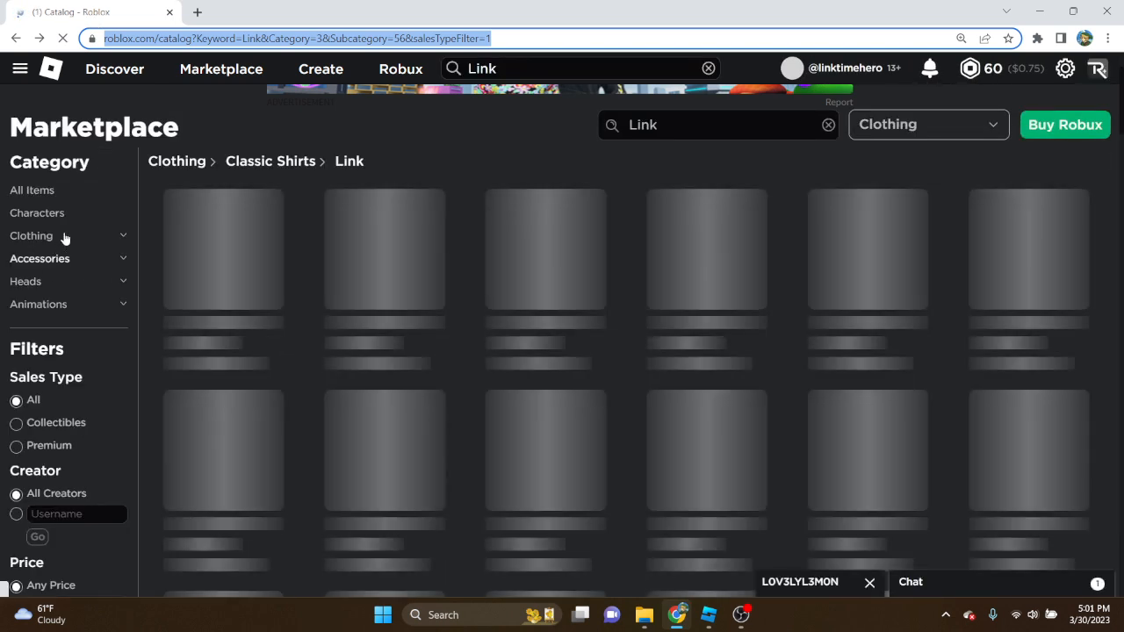
{"action": "left_click", "coordinate": [32, 235]}
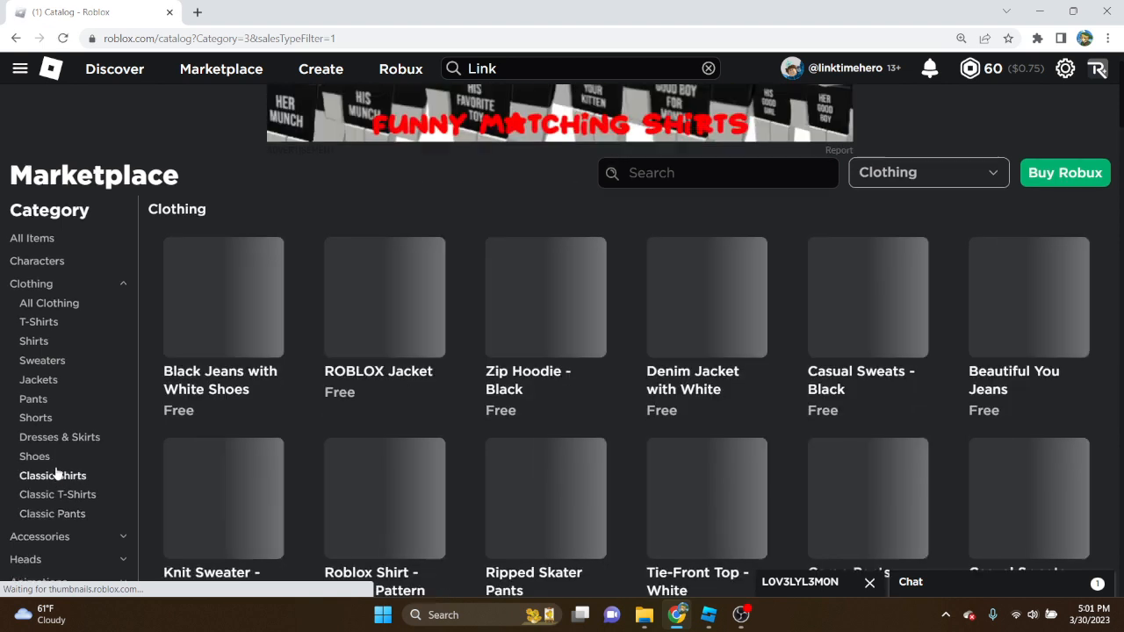
{"action": "left_click", "coordinate": [55, 473]}
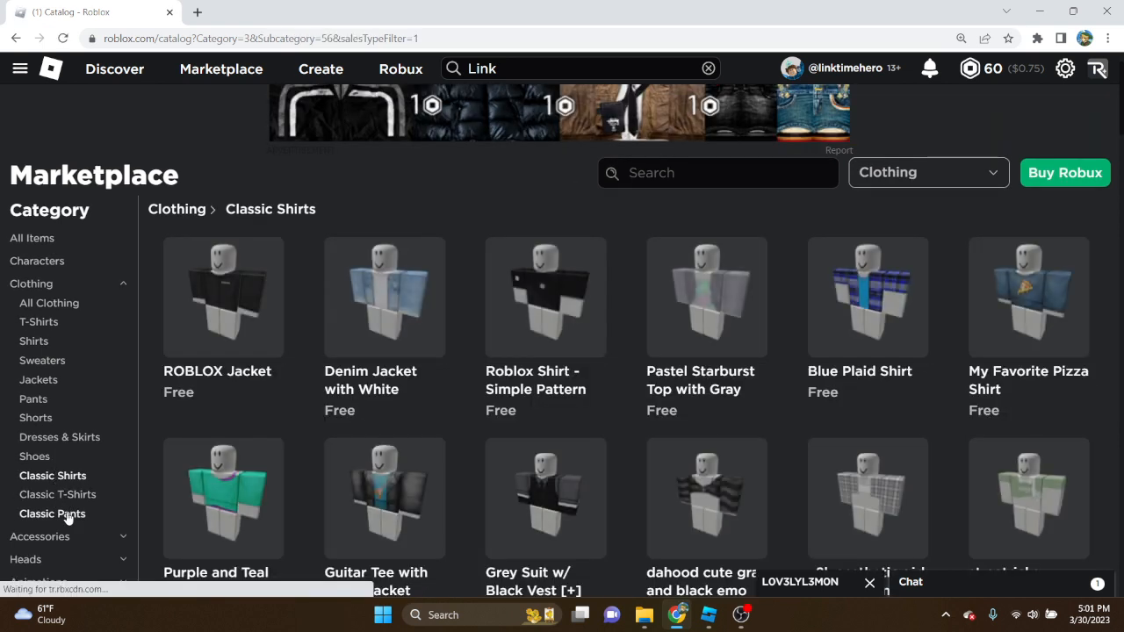
{"action": "left_click", "coordinate": [67, 516]}
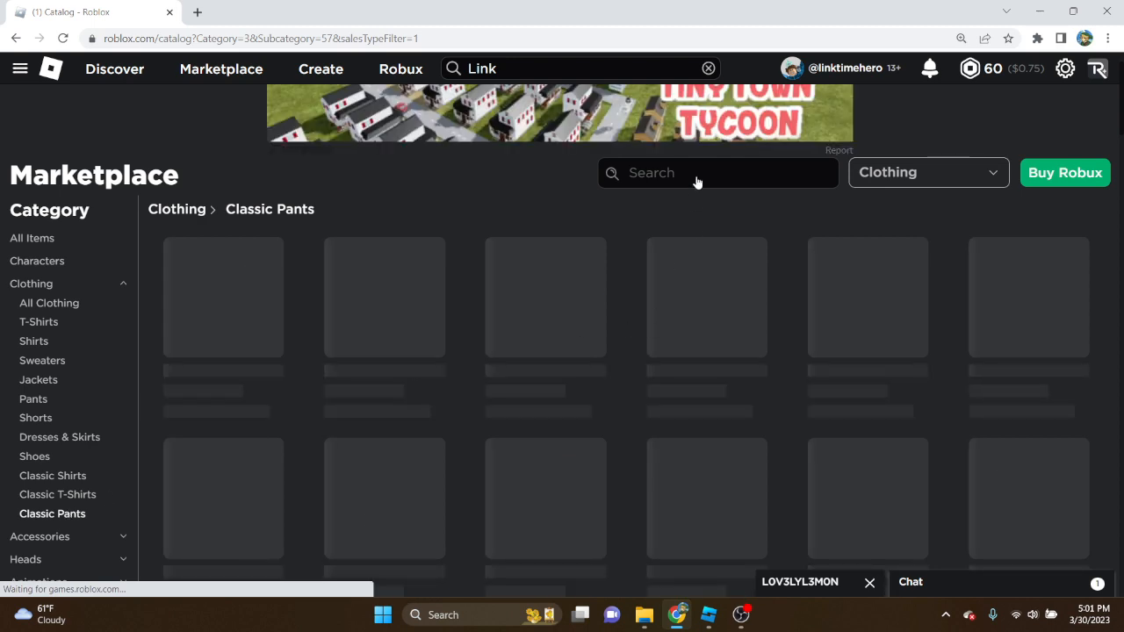
Search the classic pants for "Link" and open the Link [-] pants by Overworld Clothing
{"action": "left_click", "coordinate": [697, 175]}
{"action": "type", "text": "Link"}
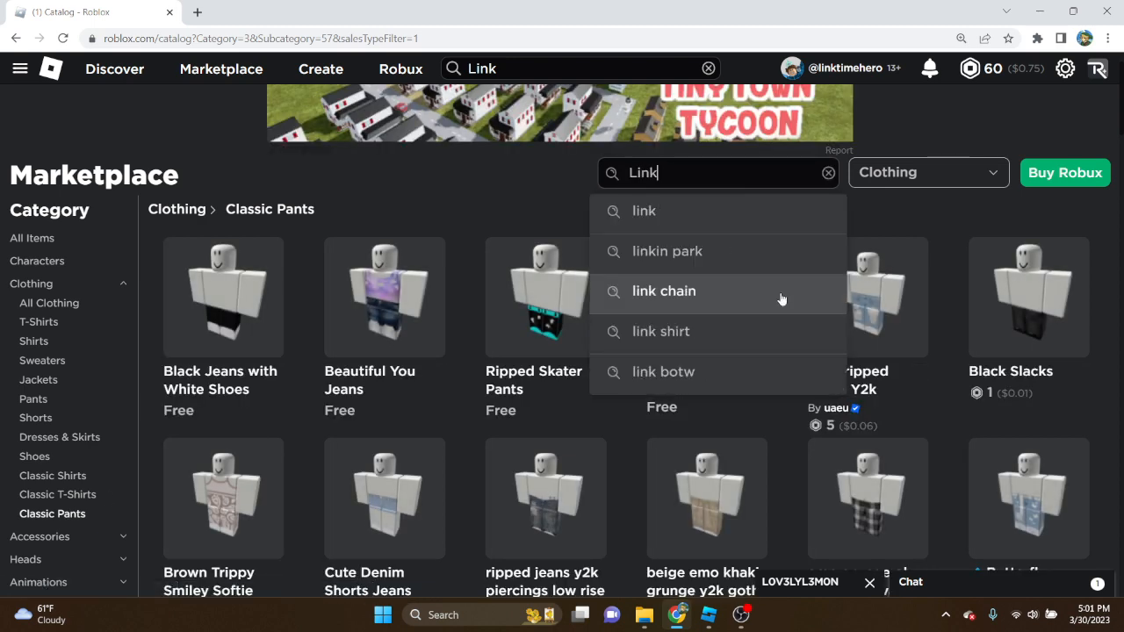
{"action": "key", "text": "Return"}
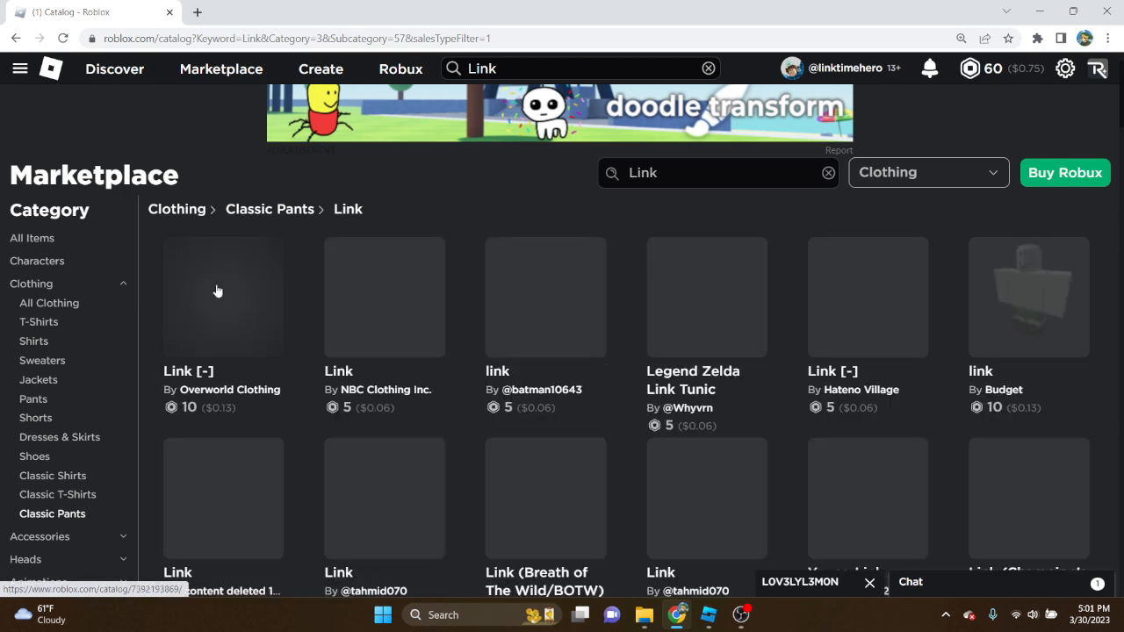
{"action": "left_click", "coordinate": [216, 290]}
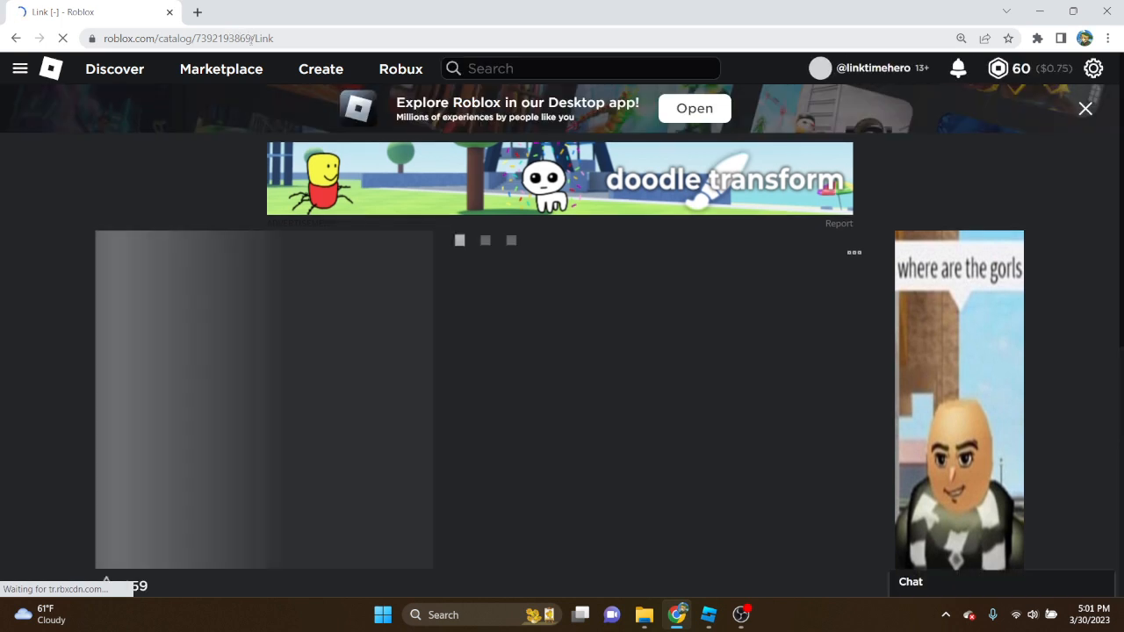
{"action": "double_click", "coordinate": [250, 39]}
{"action": "key", "text": "ctrl+c"}
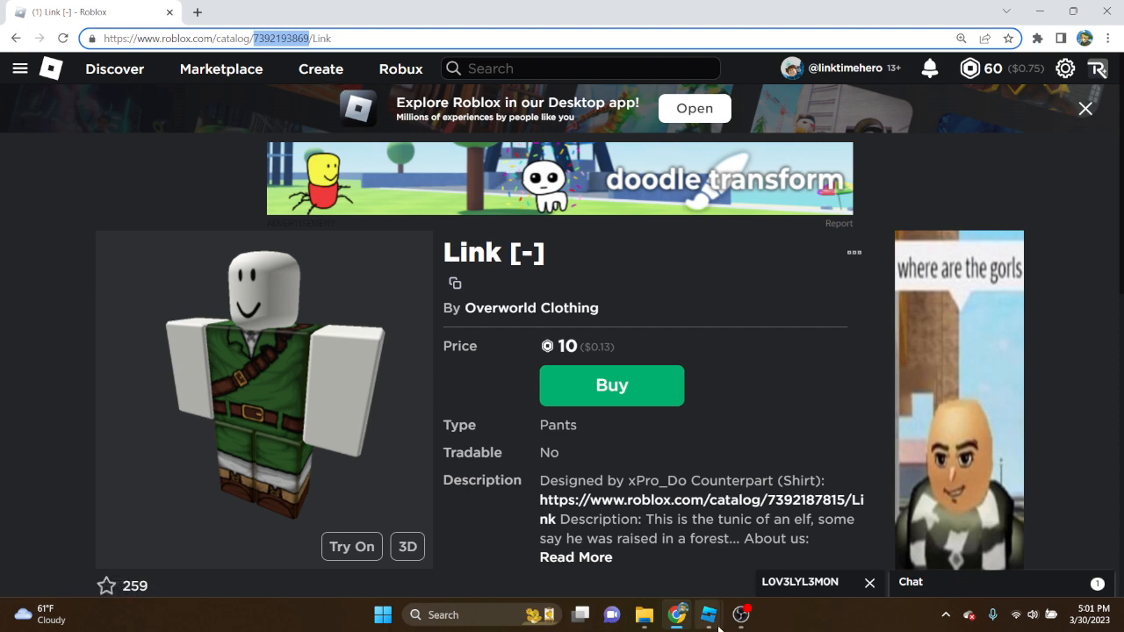
{"action": "mouse_move", "coordinate": [713, 619]}
{"action": "left_click", "coordinate": [780, 558]}
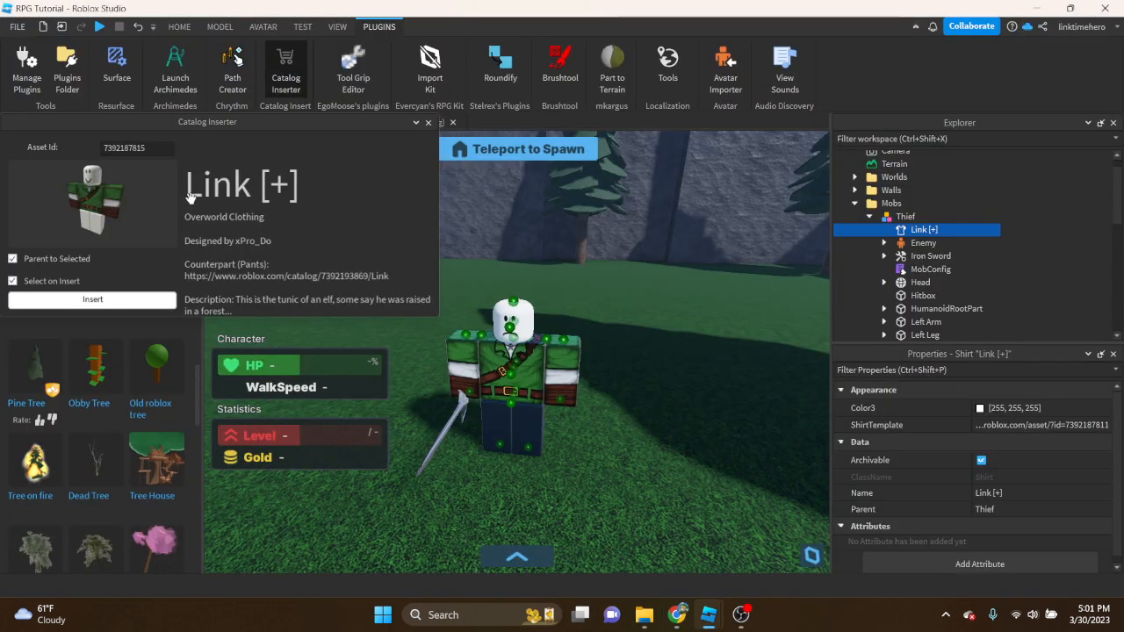
{"action": "left_click", "coordinate": [148, 148]}
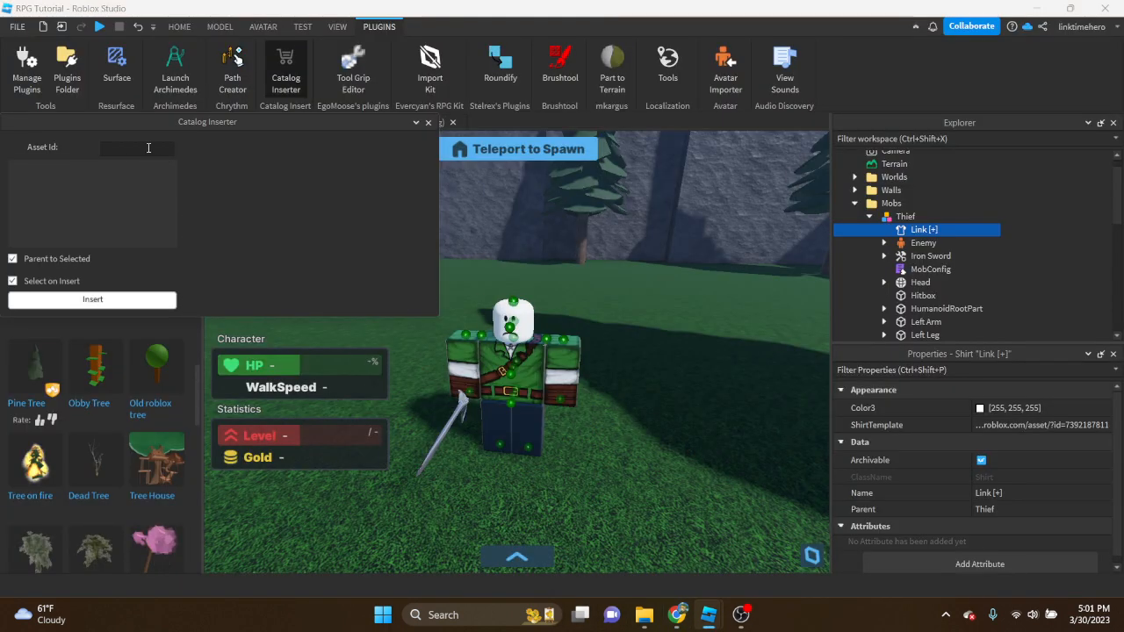
{"action": "key", "text": "ctrl+v"}
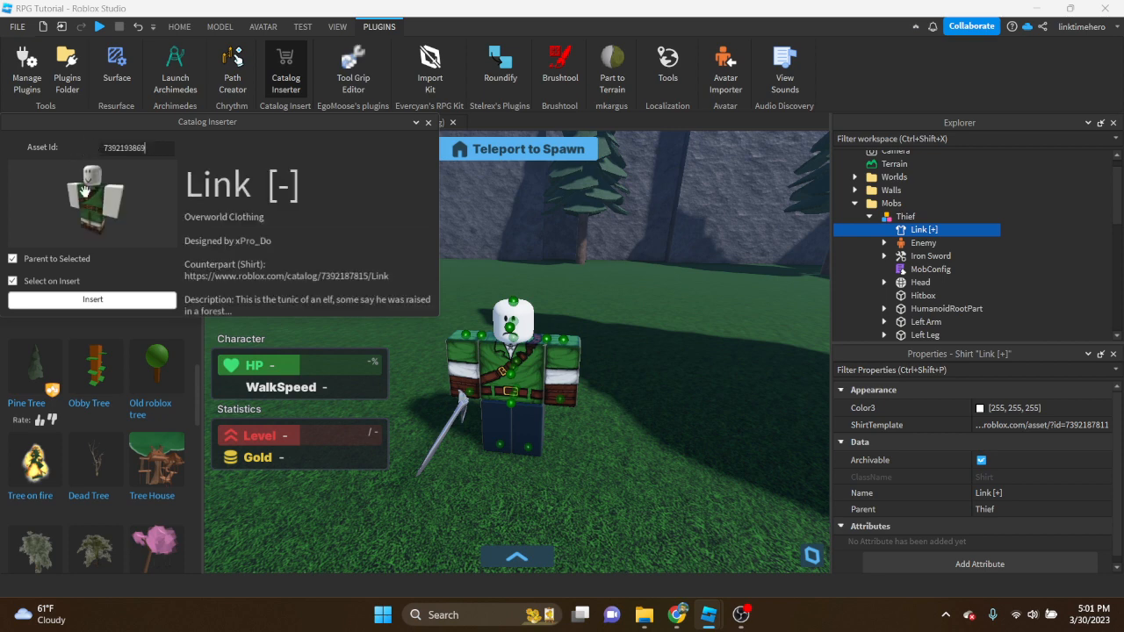
{"action": "left_click", "coordinate": [135, 299]}
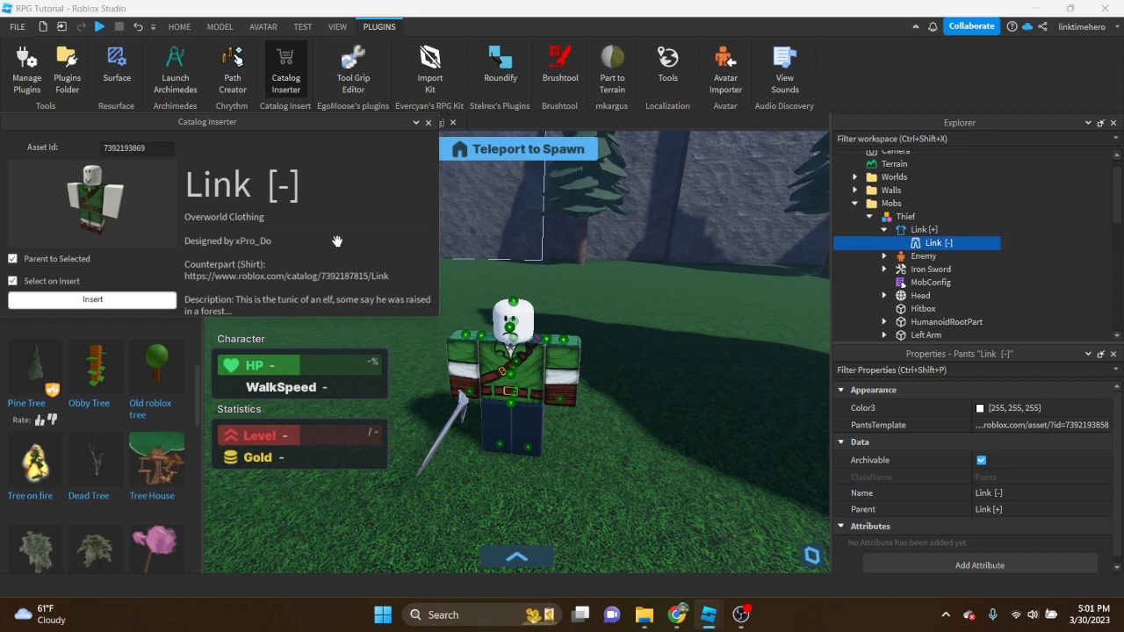
Move the Link [-] pants out of the Link [+] shirt to sit directly under Thief, and close the Catalog Inserter
{"action": "left_click", "coordinate": [918, 231]}
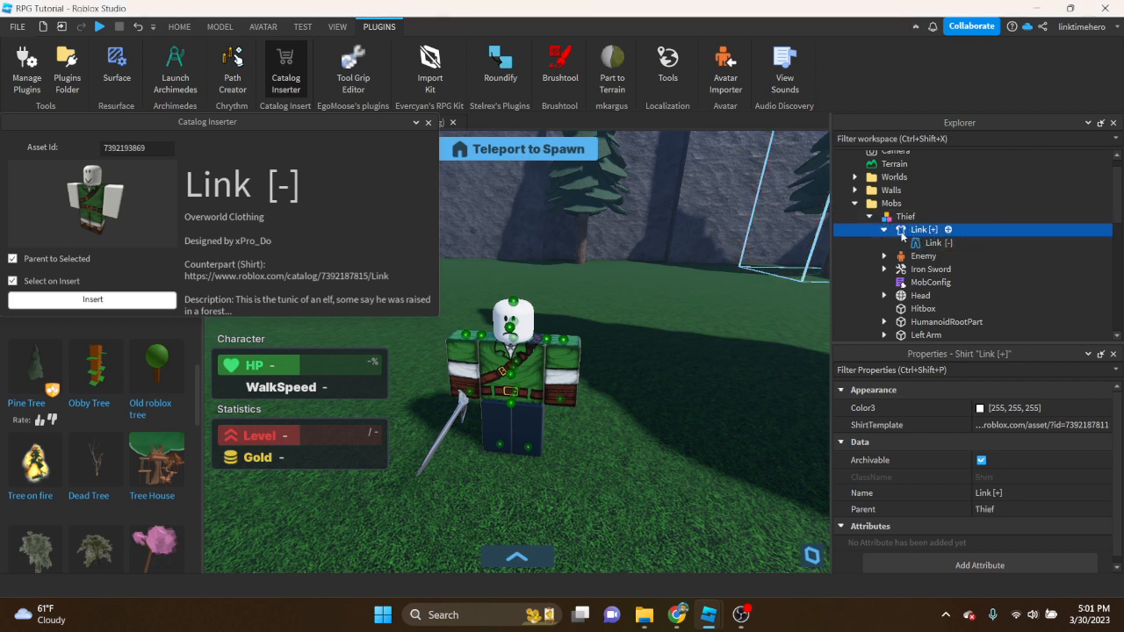
{"action": "left_click", "coordinate": [926, 243]}
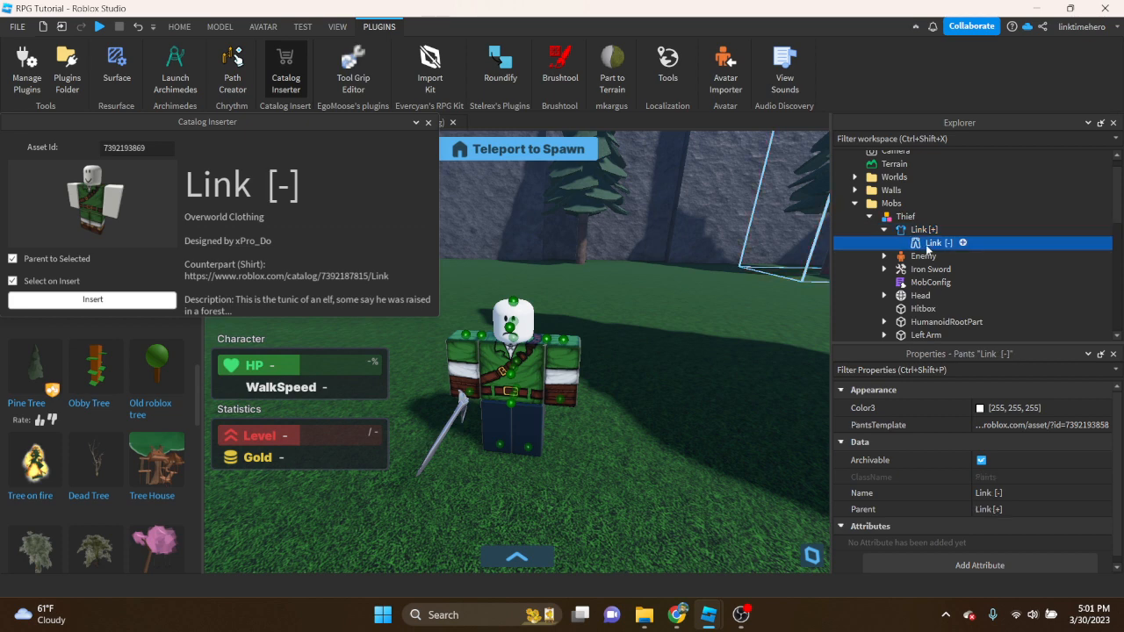
{"action": "left_click_drag", "start_coordinate": [919, 242], "coordinate": [919, 219]}
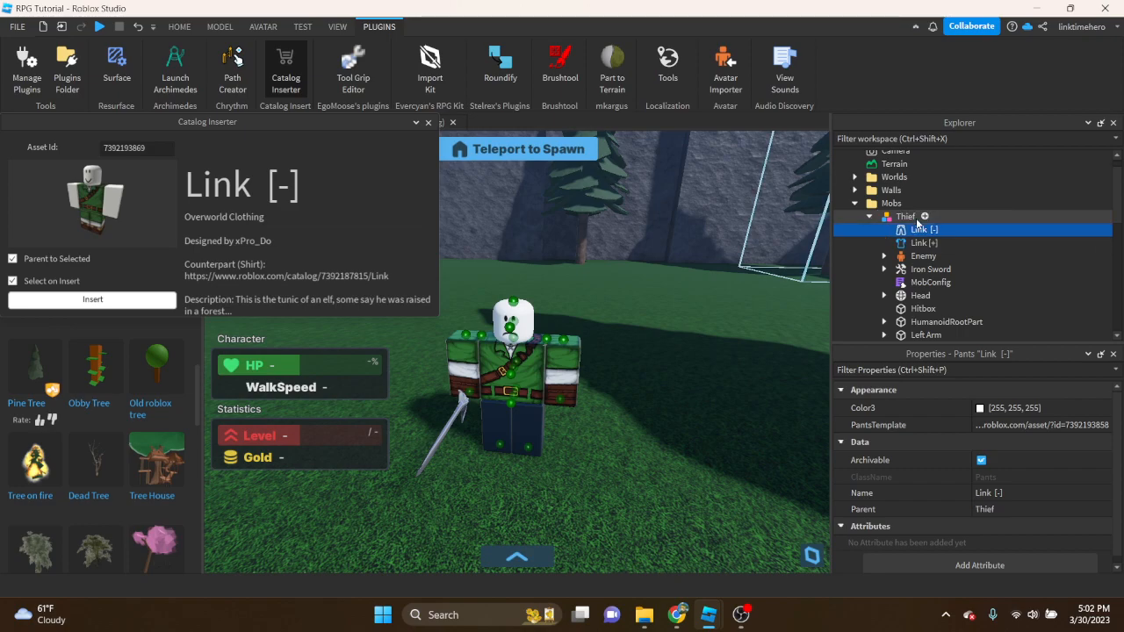
{"action": "left_click", "coordinate": [430, 123]}
{"action": "scroll", "coordinate": [504, 223], "scroll_direction": "down", "scroll_amount": 3}
{"action": "right_click_drag", "start_coordinate": [515, 289], "coordinate": [496, 243]}
{"action": "left_click", "coordinate": [502, 219]}
{"action": "scroll", "coordinate": [489, 253], "scroll_direction": "up", "scroll_amount": 5}
{"action": "scroll", "coordinate": [488, 252], "scroll_direction": "down", "scroll_amount": 3}
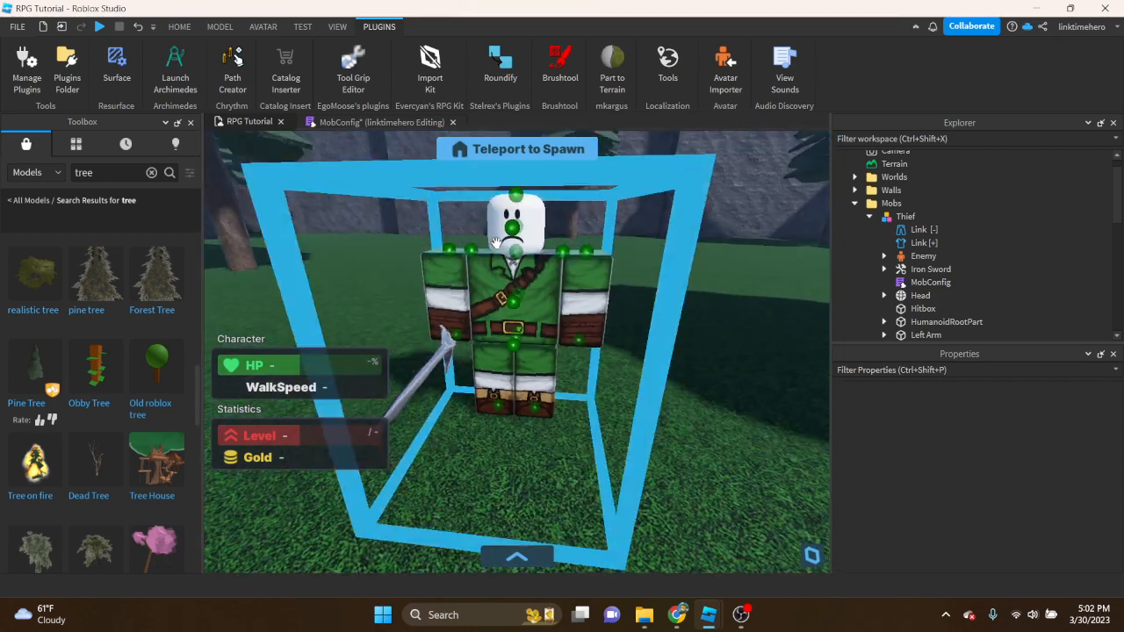
{"action": "scroll", "coordinate": [496, 243], "scroll_direction": "down", "scroll_amount": 4}
Set the BrickColor of the Thief's Head to Pastel brown
{"action": "left_click", "coordinate": [514, 329]}
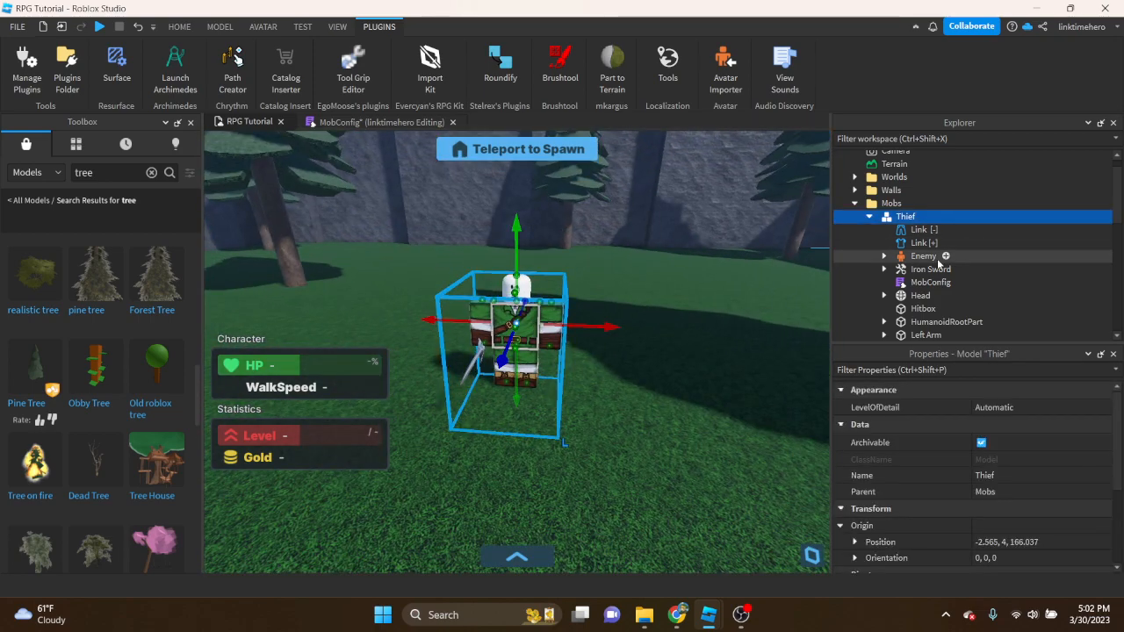
{"action": "scroll", "coordinate": [933, 260], "scroll_direction": "down", "scroll_amount": 1}
{"action": "left_click", "coordinate": [920, 258]}
{"action": "left_click", "coordinate": [993, 408]}
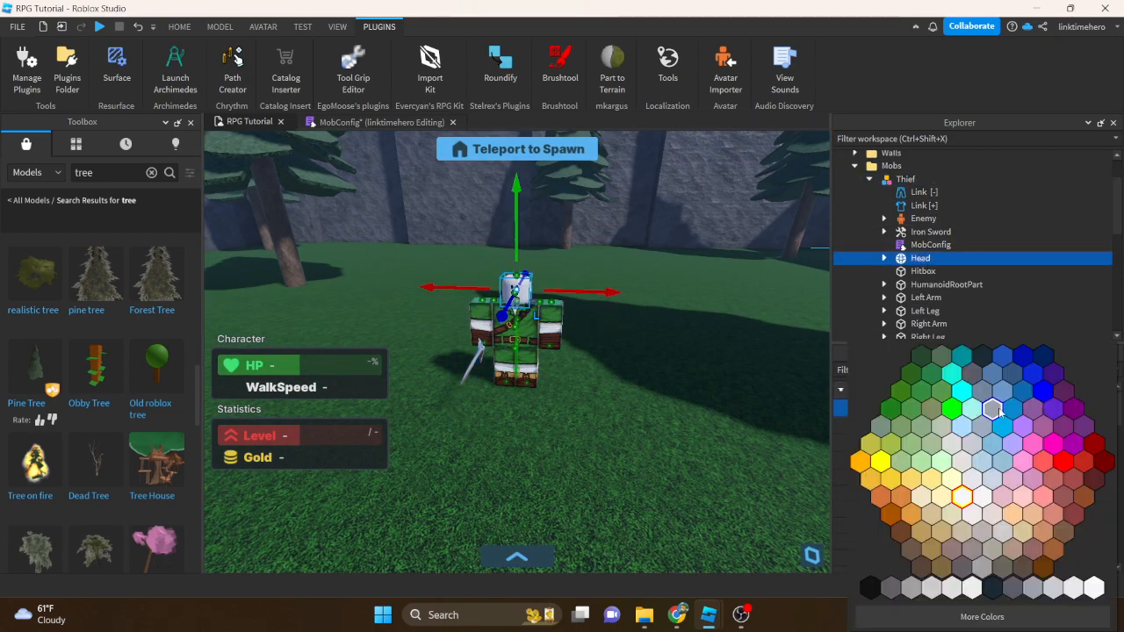
{"action": "left_click", "coordinate": [1041, 531]}
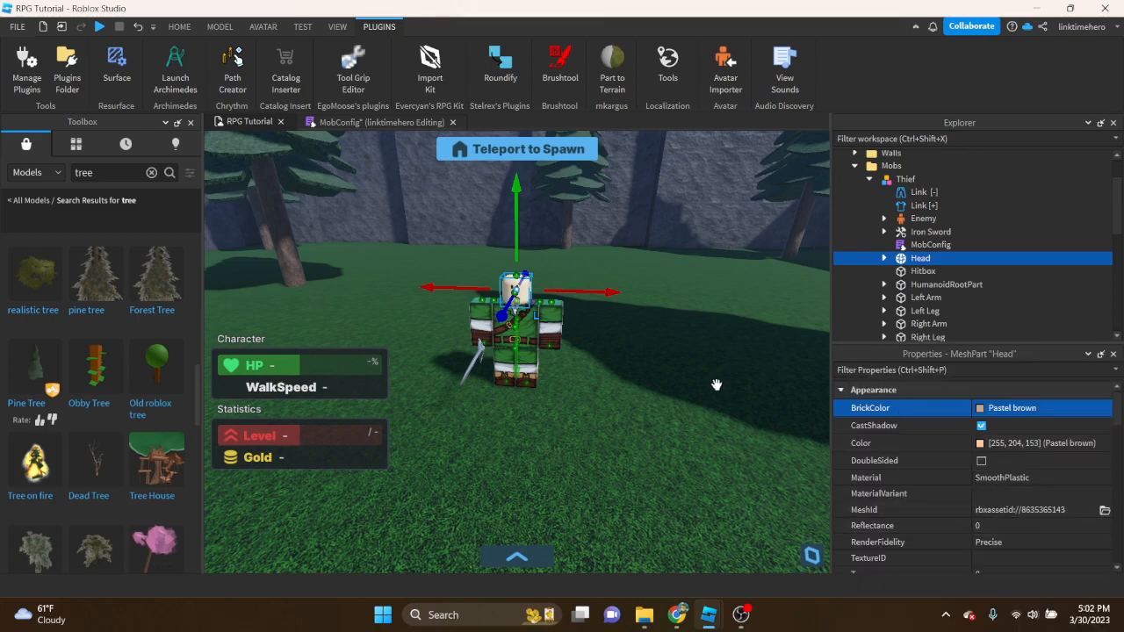
{"action": "key", "text": "f"}
{"action": "right_click_drag", "start_coordinate": [716, 384], "coordinate": [716, 384]}
{"action": "scroll", "coordinate": [716, 385], "scroll_direction": "down", "scroll_amount": 5}
{"action": "right_click_drag", "start_coordinate": [641, 305], "coordinate": [641, 304]}
{"action": "left_click", "coordinate": [639, 311]}
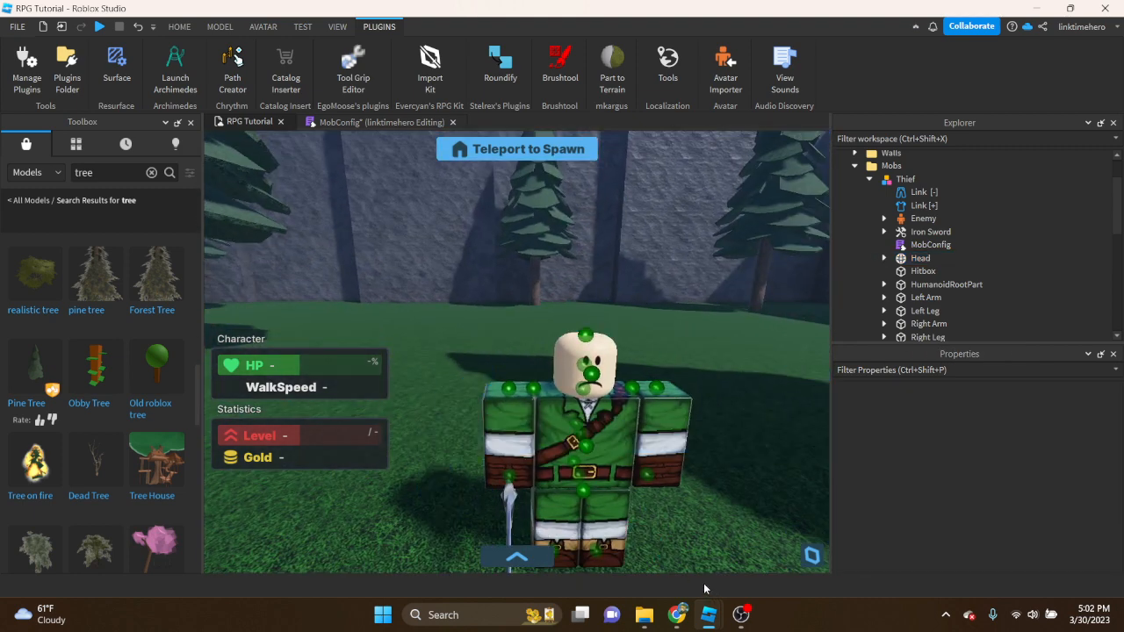
Switch to Chrome and show the Head accessories category in the Roblox Marketplace
{"action": "left_click", "coordinate": [677, 625]}
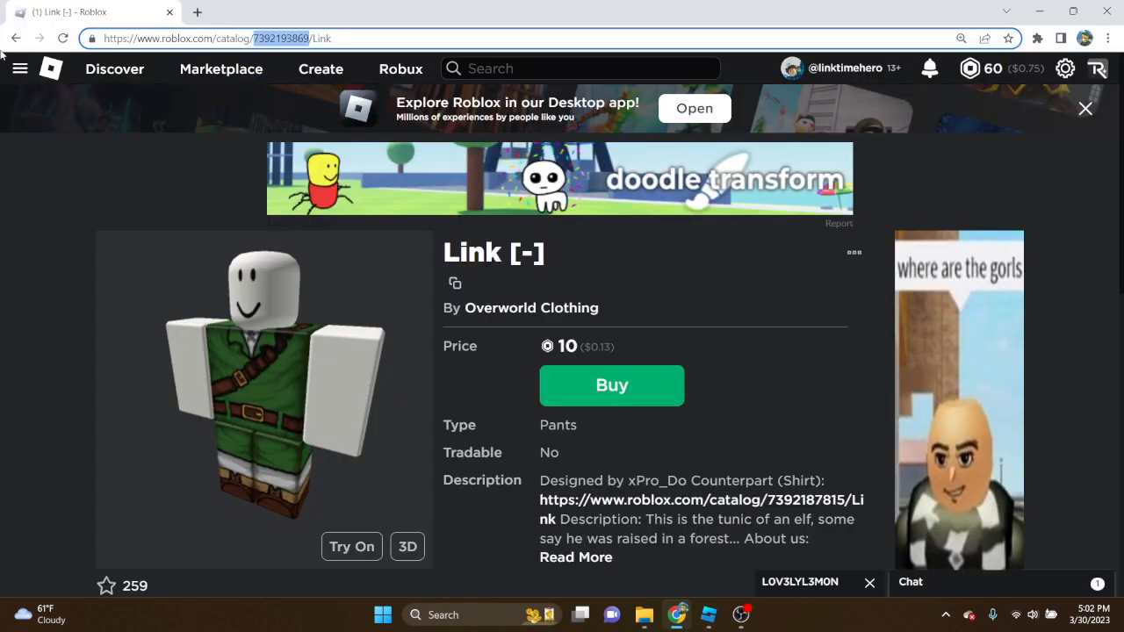
{"action": "left_click", "coordinate": [15, 37]}
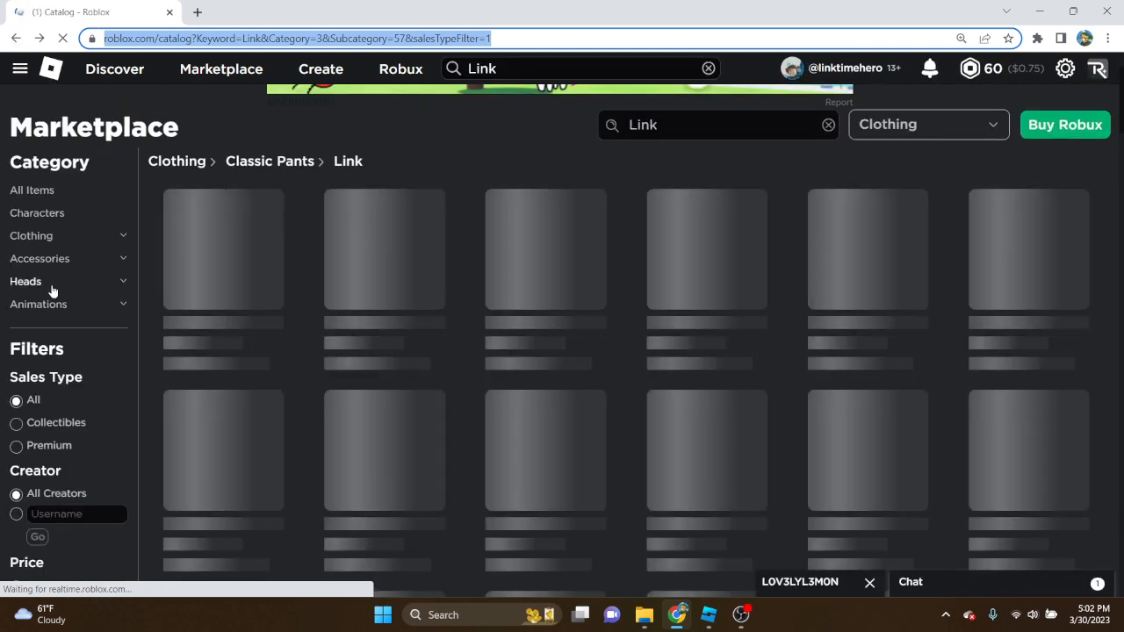
{"action": "left_click", "coordinate": [70, 259]}
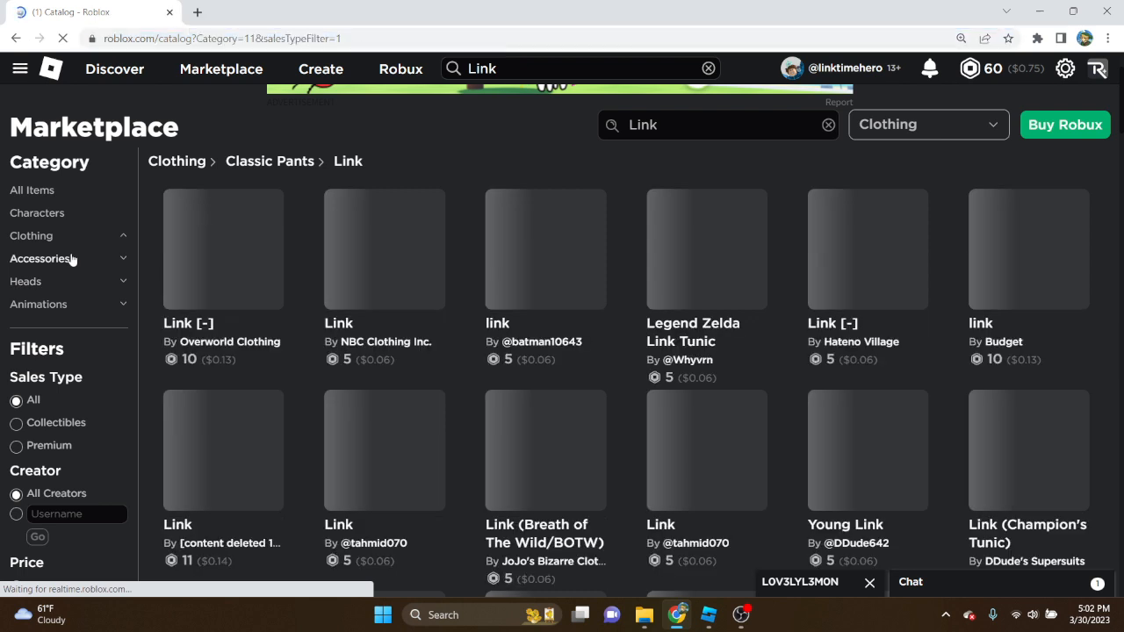
{"action": "left_click", "coordinate": [47, 244]}
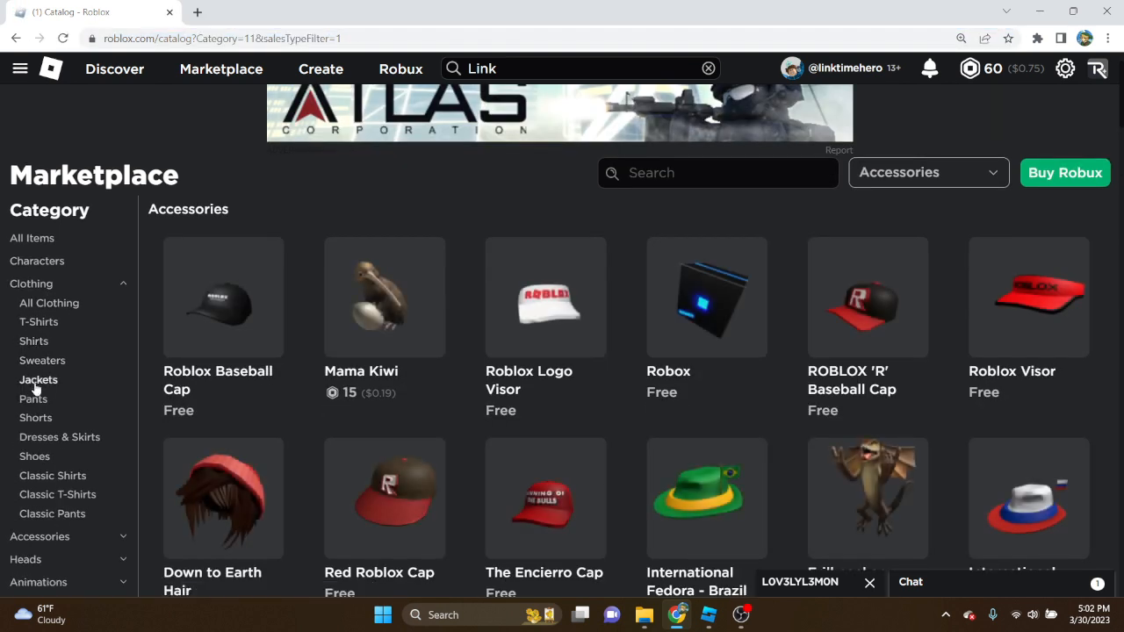
{"action": "left_click", "coordinate": [47, 288]}
{"action": "left_click", "coordinate": [46, 309]}
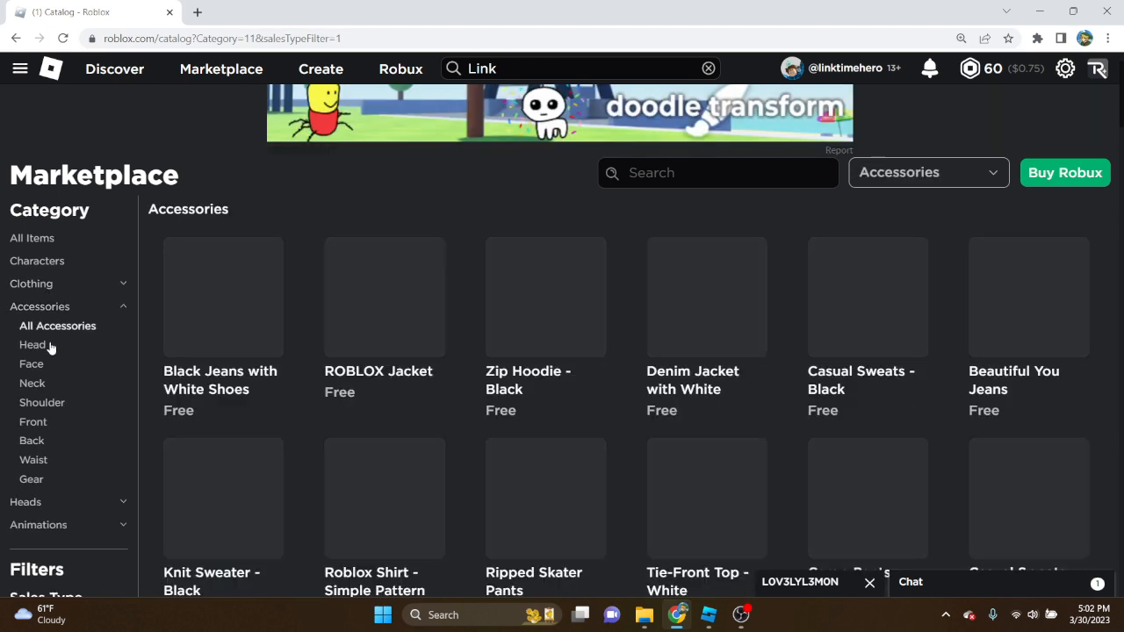
{"action": "left_click", "coordinate": [48, 347]}
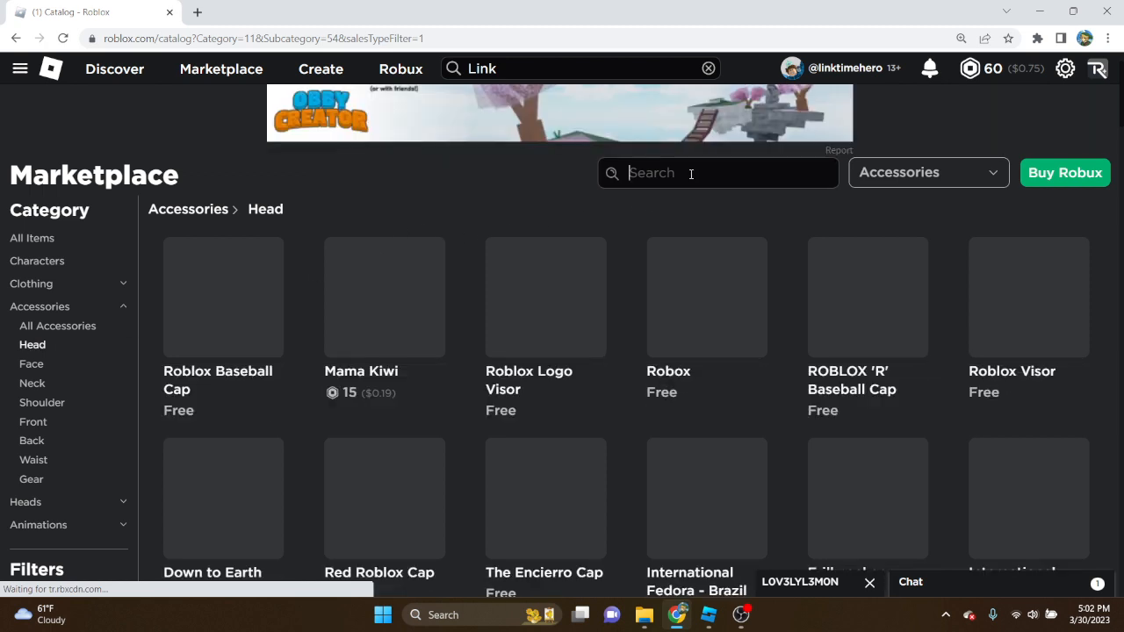
Search the Head accessories for Hood and browse the results for a hood that suits the Thief's green outfit
{"action": "type", "text": "Hood"}
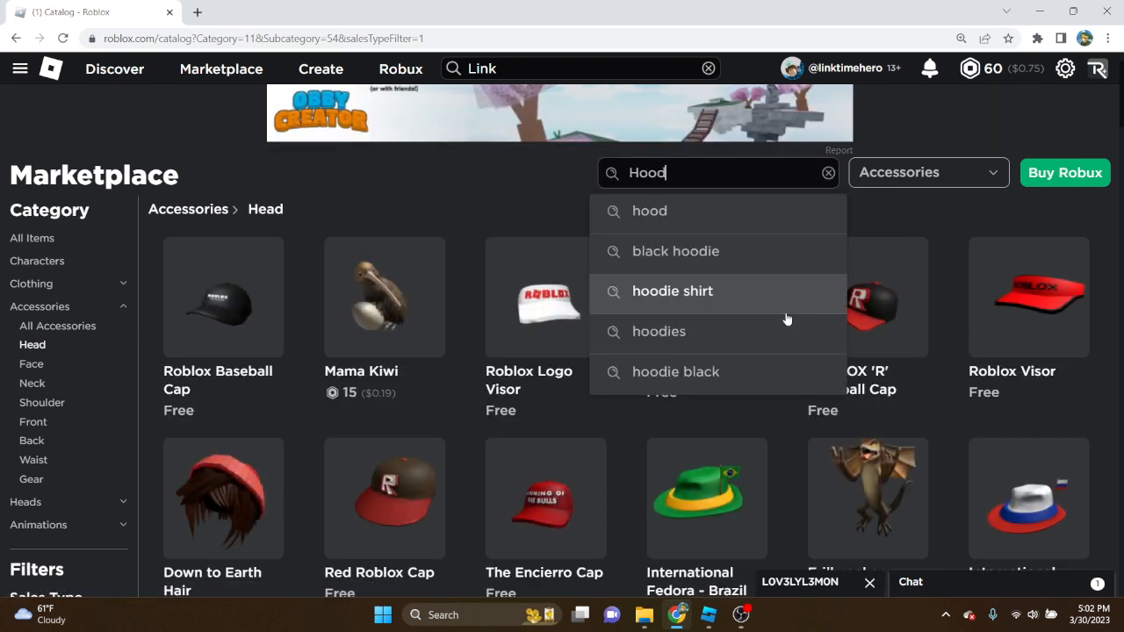
{"action": "key", "text": "Return"}
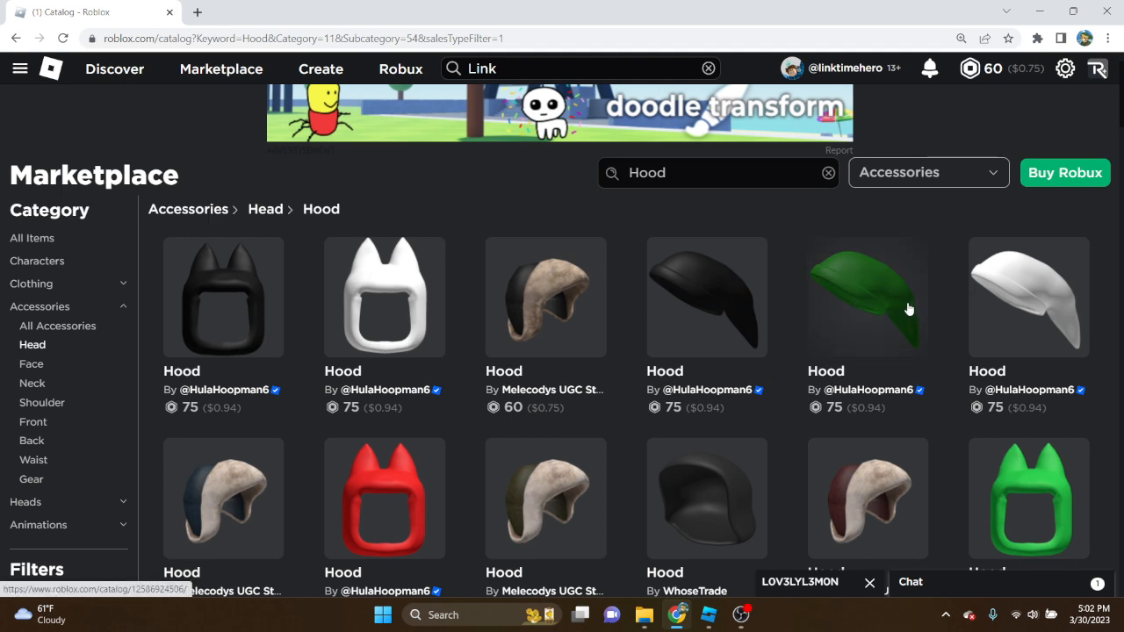
{"action": "scroll", "coordinate": [908, 309], "scroll_direction": "down", "scroll_amount": 7}
{"action": "scroll", "coordinate": [720, 213], "scroll_direction": "down", "scroll_amount": 3}
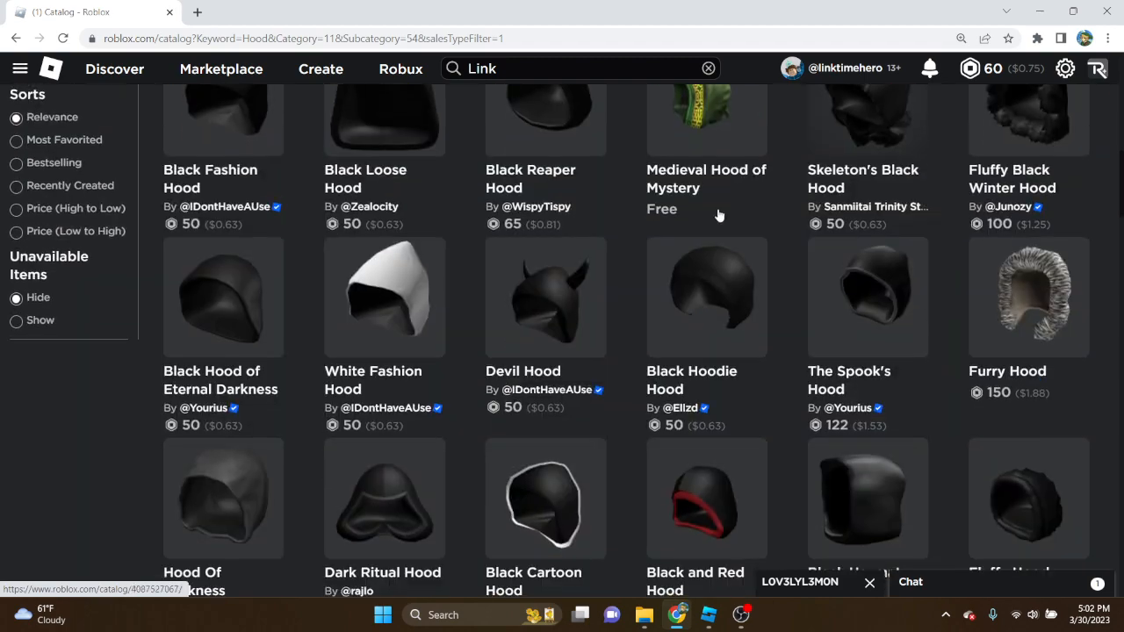
{"action": "scroll", "coordinate": [715, 233], "scroll_direction": "up", "scroll_amount": 2}
{"action": "scroll", "coordinate": [717, 244], "scroll_direction": "down", "scroll_amount": 3}
{"action": "scroll", "coordinate": [717, 244], "scroll_direction": "down", "scroll_amount": 3}
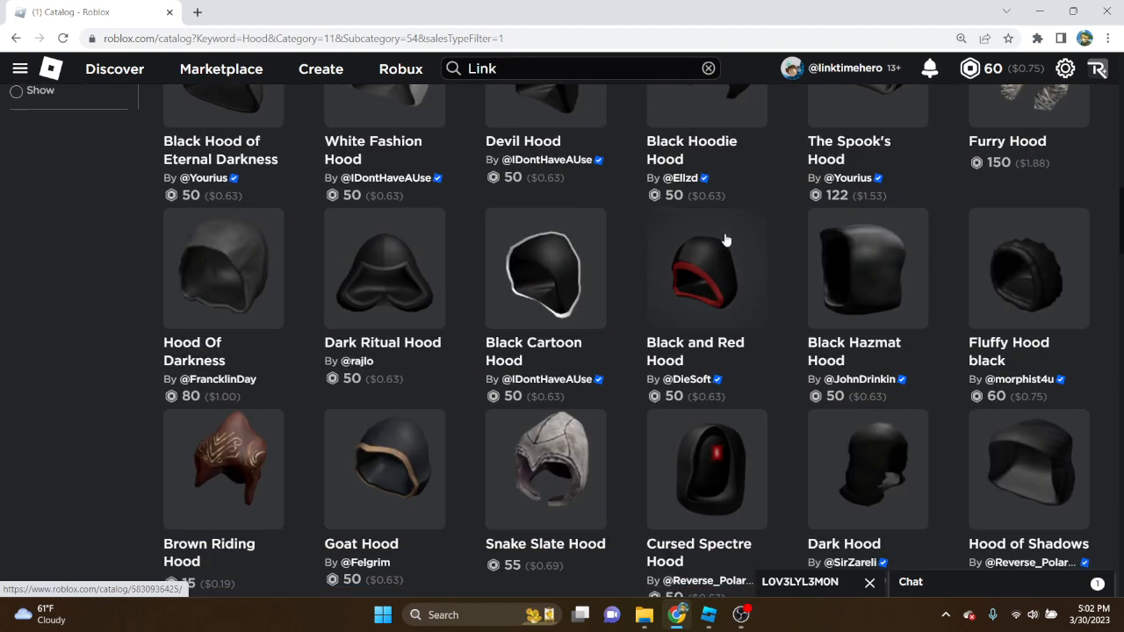
{"action": "scroll", "coordinate": [757, 268], "scroll_direction": "down", "scroll_amount": 7}
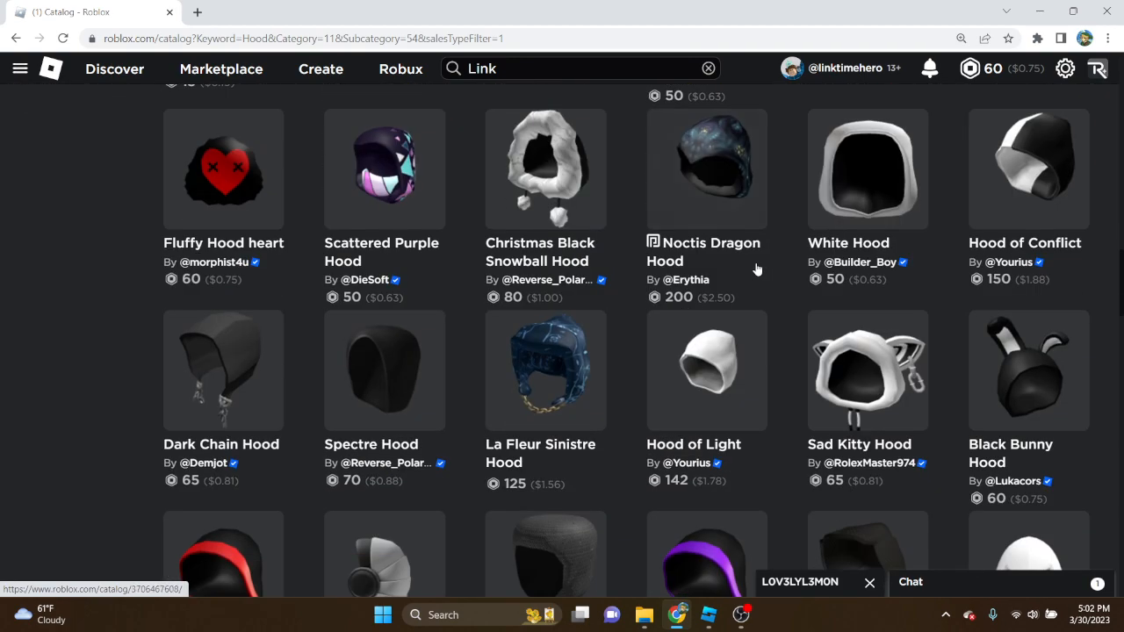
{"action": "scroll", "coordinate": [784, 301], "scroll_direction": "up", "scroll_amount": 15}
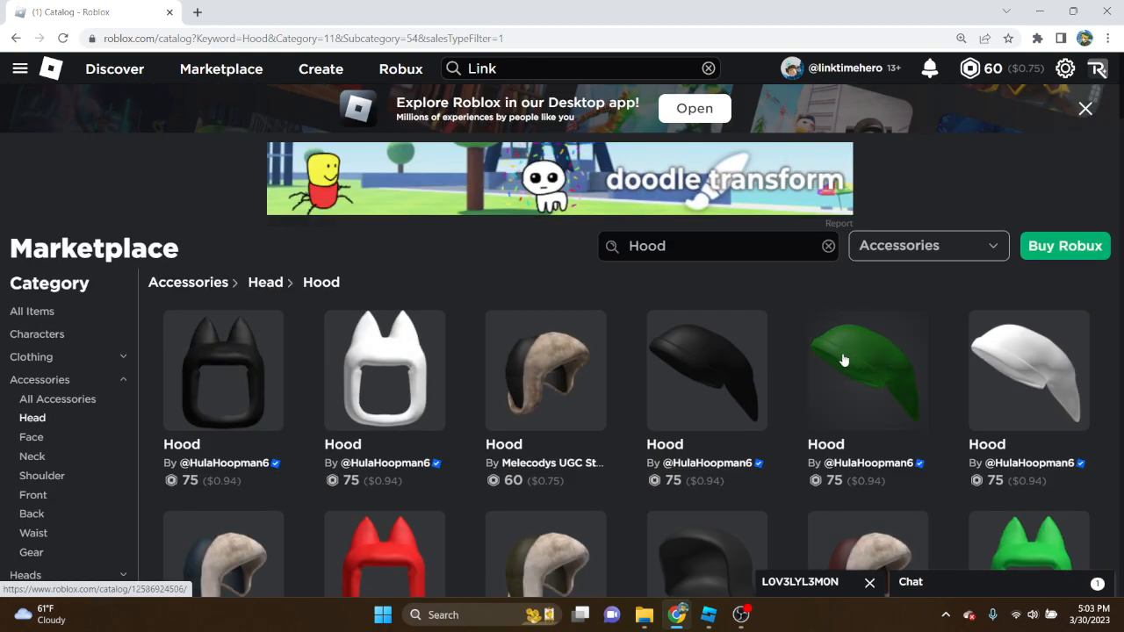
{"action": "left_click", "coordinate": [833, 351]}
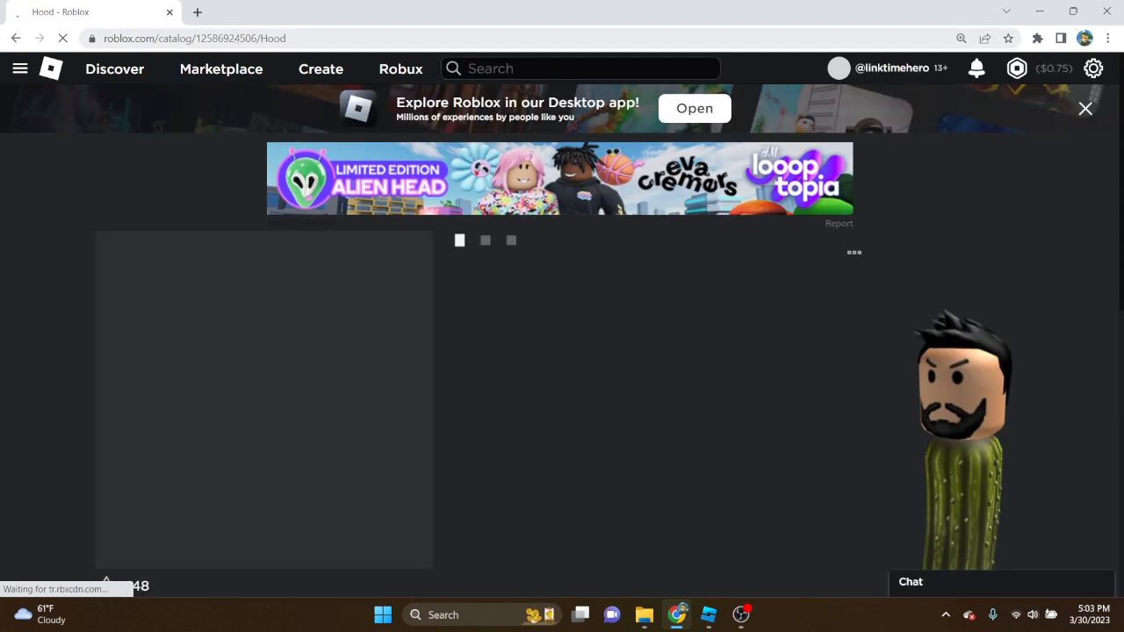
{"action": "double_click", "coordinate": [284, 37]}
{"action": "key", "text": "ctrl+c"}
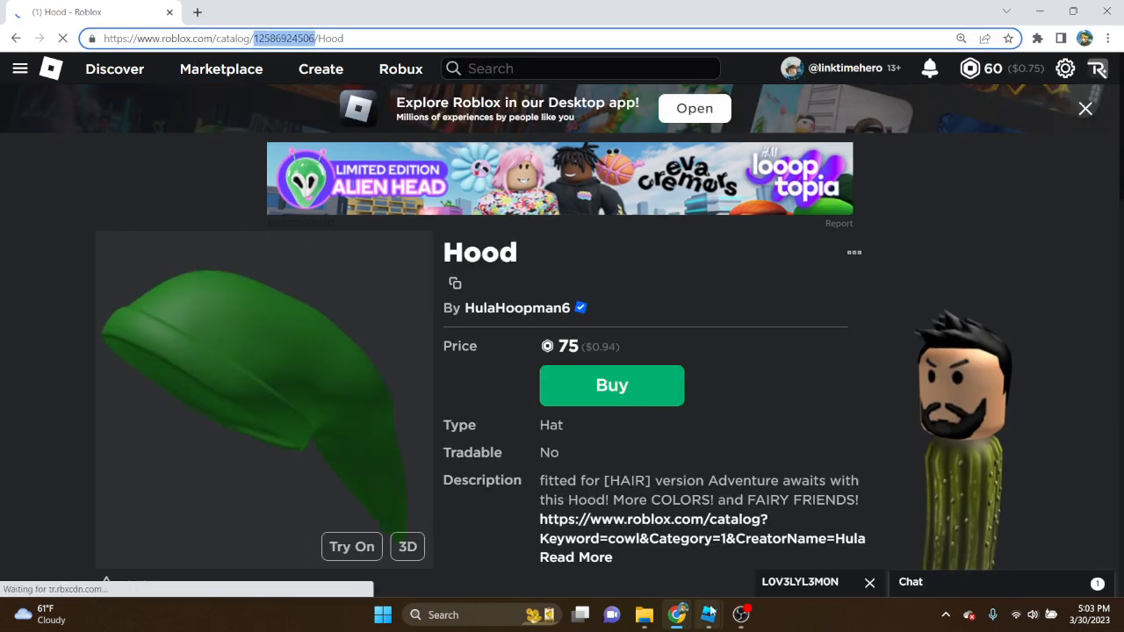
{"action": "left_click", "coordinate": [787, 541]}
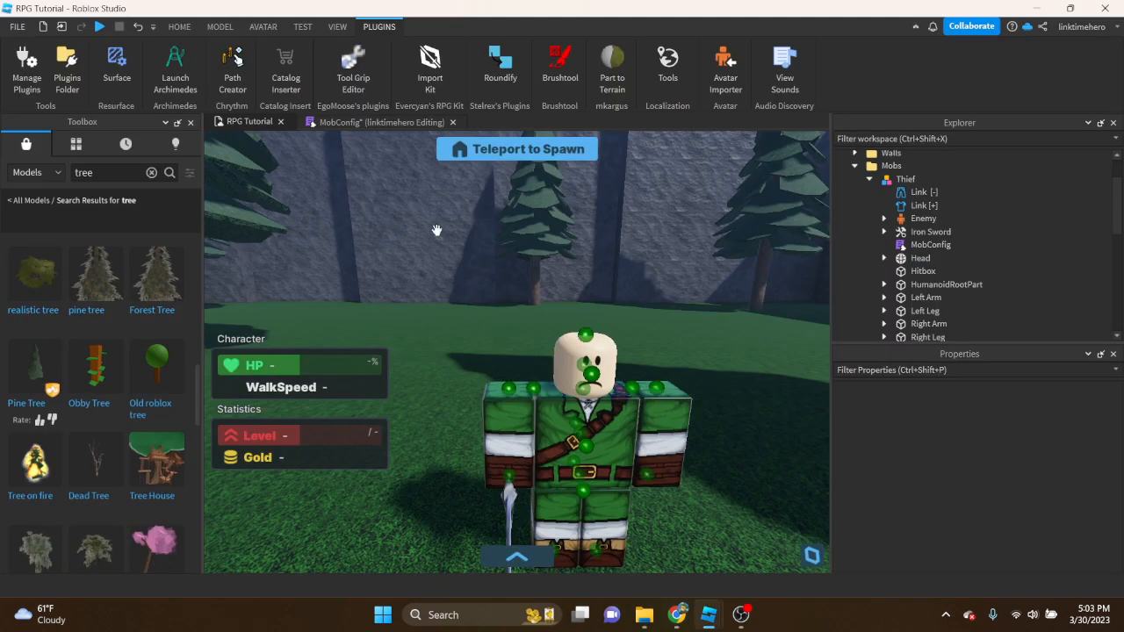
{"action": "left_click", "coordinate": [287, 72]}
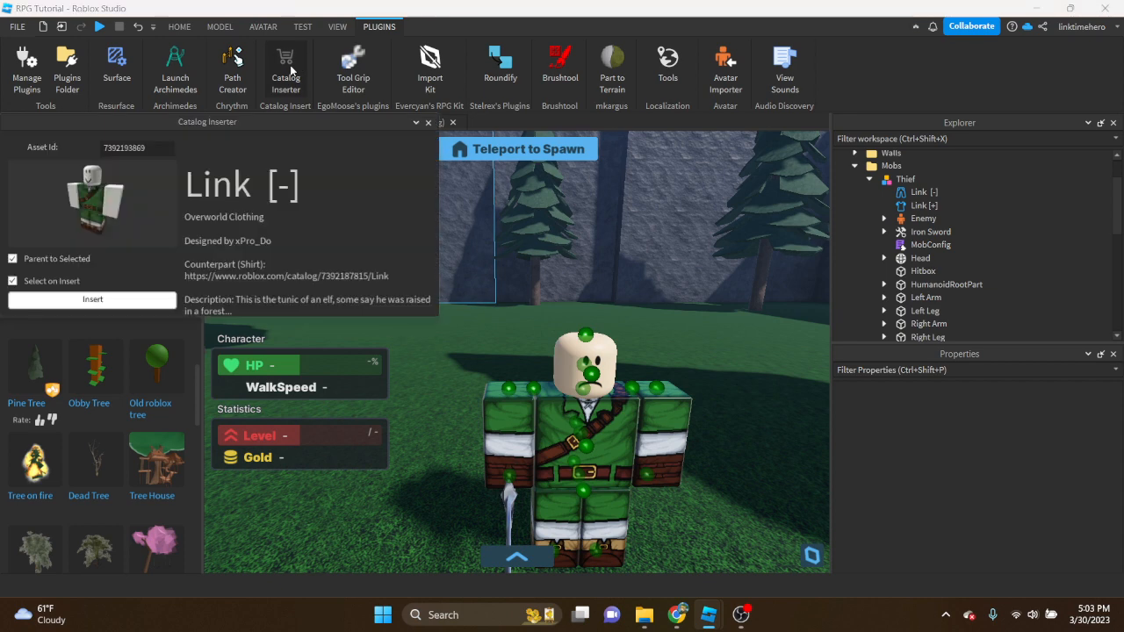
{"action": "left_click", "coordinate": [145, 150]}
{"action": "key", "text": "ctrl+v"}
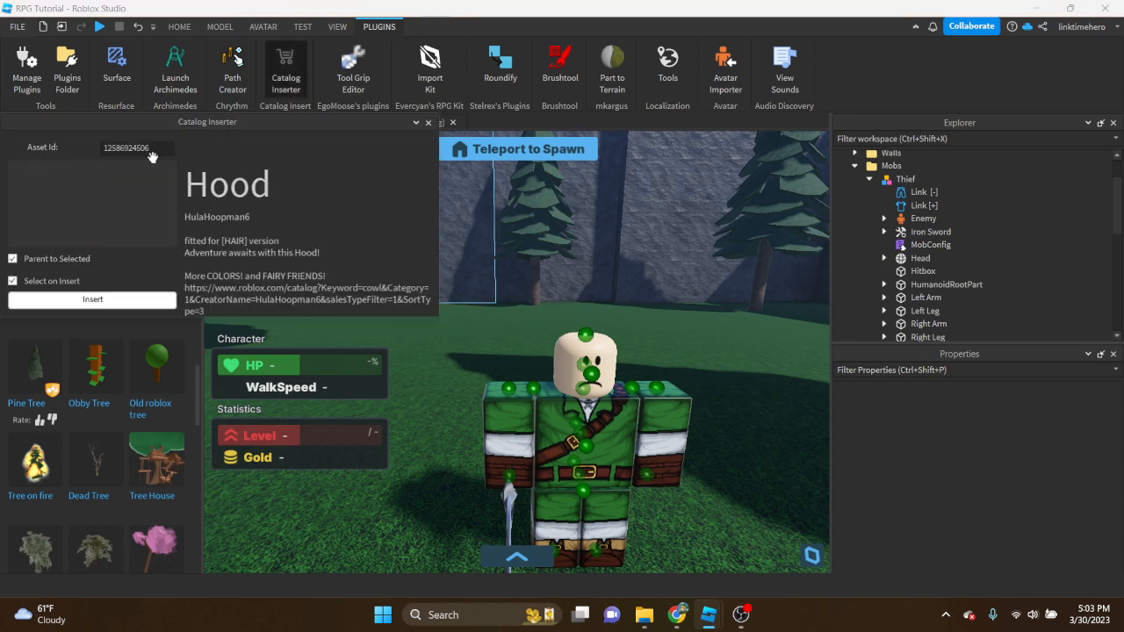
{"action": "left_click", "coordinate": [890, 181]}
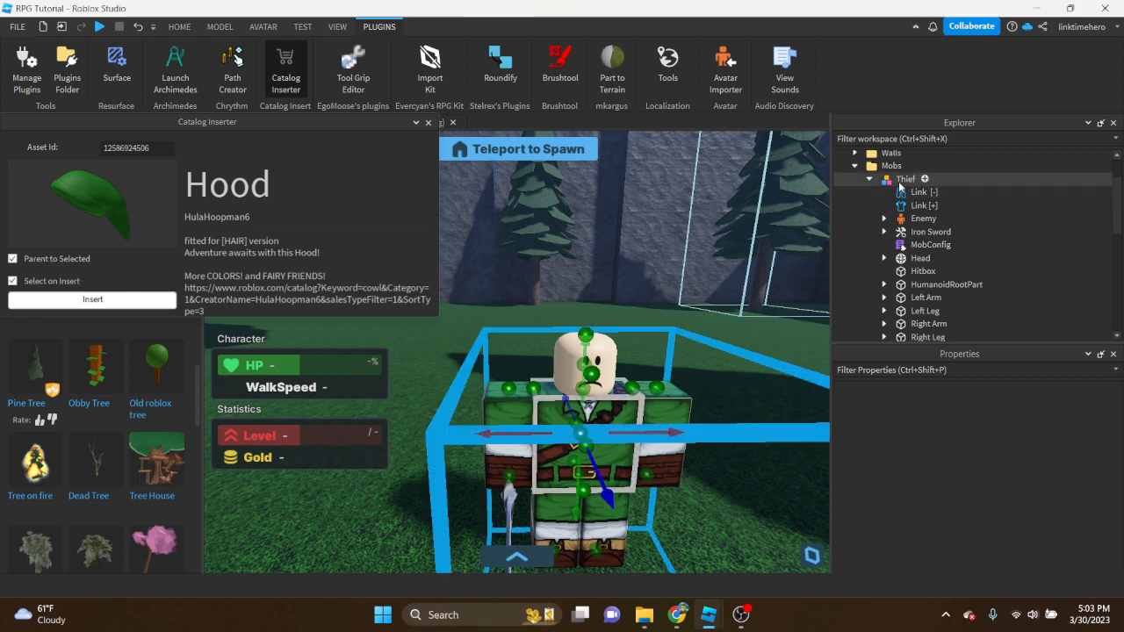
{"action": "left_click", "coordinate": [93, 299]}
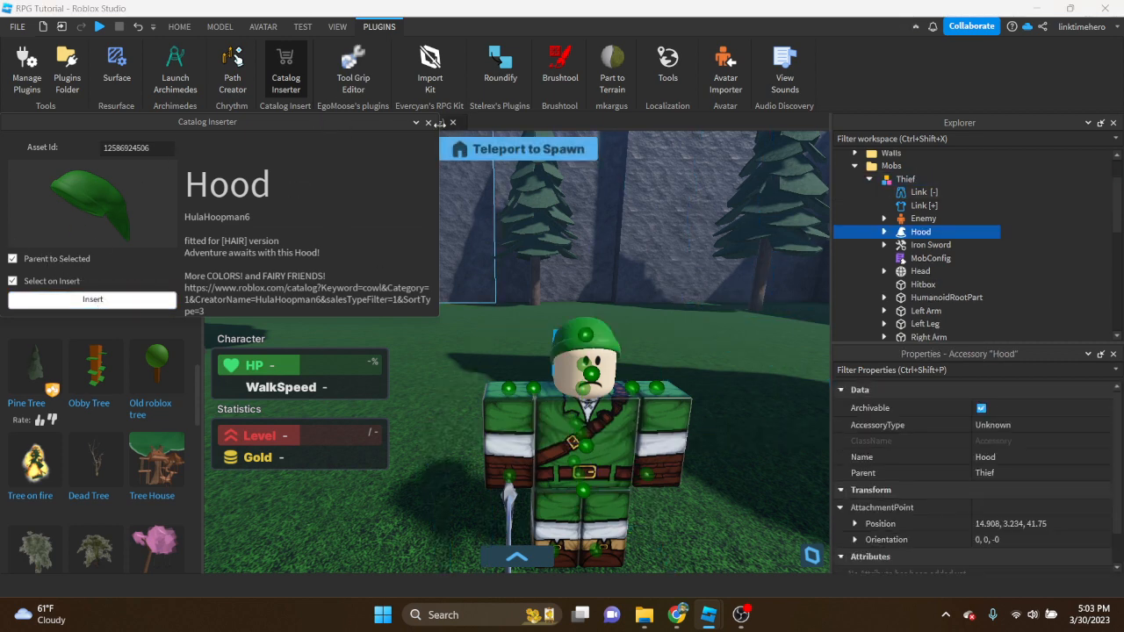
{"action": "left_click", "coordinate": [428, 123]}
Duplicate the finished Thief model twice and spread the copies over the walled grass clearing
{"action": "mouse_move", "coordinate": [475, 349]}
{"action": "right_mouse_down"}
{"action": "mouse_move", "coordinate": [426, 364]}
{"action": "mouse_move", "coordinate": [457, 339]}
{"action": "right_mouse_up"}
{"action": "left_click", "coordinate": [427, 364]}
{"action": "key", "text": "w"}
{"action": "key", "text": "s"}
{"action": "key", "text": "s"}
{"action": "left_click", "coordinate": [869, 179]}
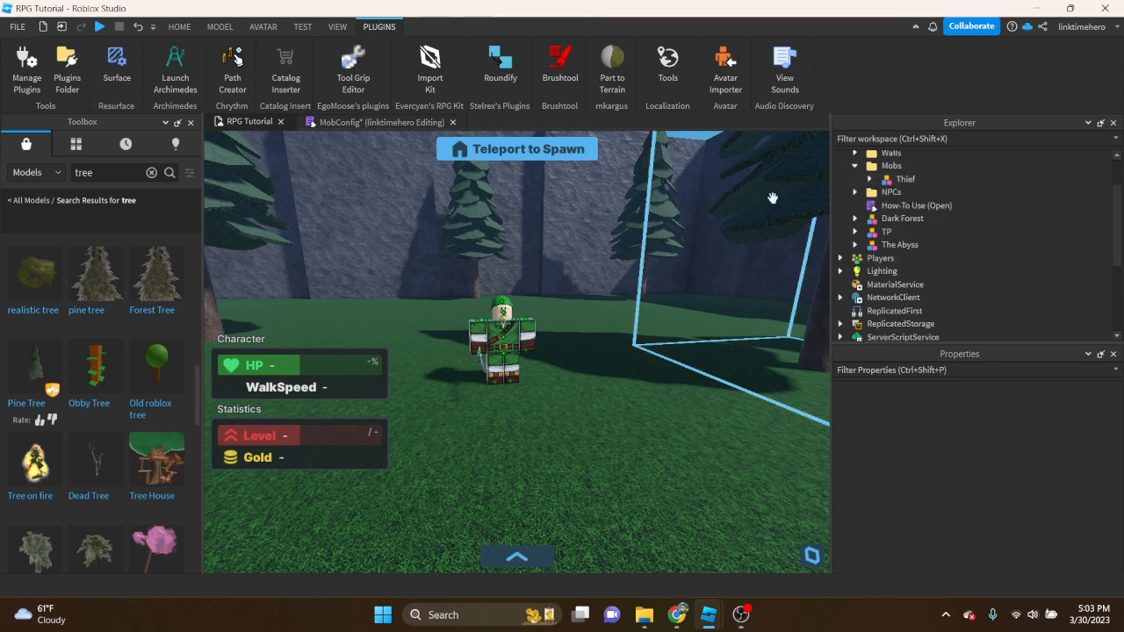
{"action": "key", "text": "w"}
{"action": "right_click_drag", "start_coordinate": [685, 203], "coordinate": [630, 290]}
{"action": "left_click", "coordinate": [608, 325]}
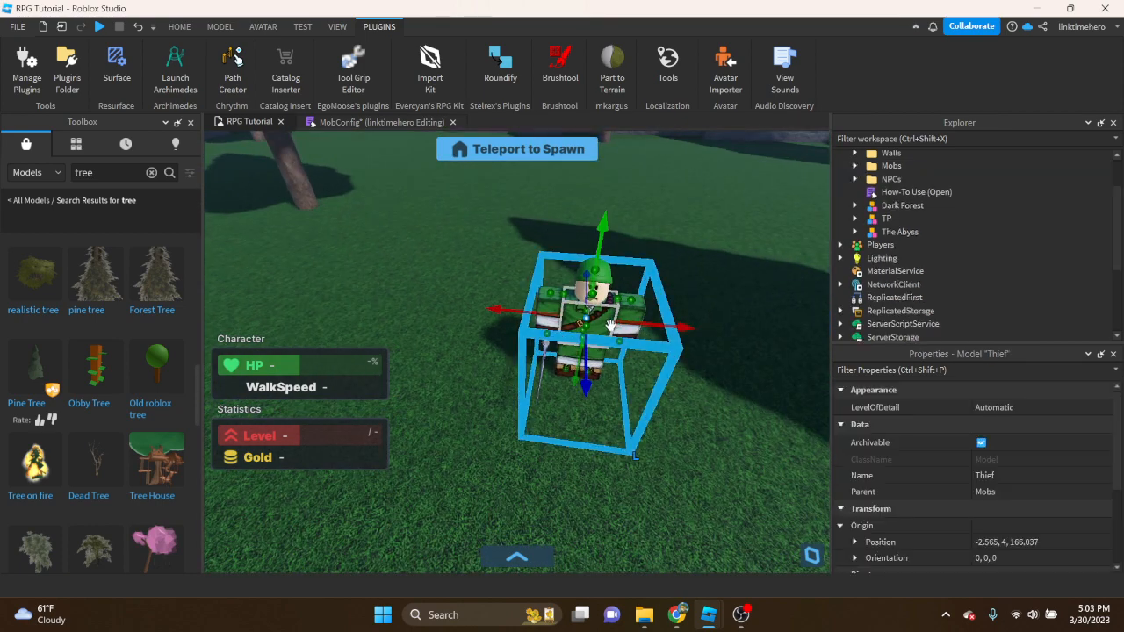
{"action": "key", "text": "ctrl+d"}
{"action": "key", "text": "s"}
{"action": "left_click_drag", "start_coordinate": [610, 325], "coordinate": [652, 336]}
{"action": "right_click_drag", "start_coordinate": [652, 336], "coordinate": [640, 334]}
{"action": "left_click_drag", "start_coordinate": [652, 336], "coordinate": [482, 334]}
{"action": "key", "text": "ctrl+d"}
{"action": "right_click_drag", "start_coordinate": [482, 333], "coordinate": [489, 358]}
{"action": "left_click_drag", "start_coordinate": [482, 334], "coordinate": [426, 389]}
Add two more Thief duplicates and place them farther apart on the grass between the pines and the fountain area
{"action": "key", "text": "ctrl+d"}
{"action": "key", "text": "s"}
{"action": "right_click_drag", "start_coordinate": [427, 389], "coordinate": [445, 357]}
{"action": "left_click_drag", "start_coordinate": [427, 389], "coordinate": [509, 372]}
{"action": "key", "text": "ctrl+d"}
{"action": "right_click_drag", "start_coordinate": [500, 369], "coordinate": [510, 372]}
{"action": "left_click_drag", "start_coordinate": [509, 372], "coordinate": [479, 345]}
{"action": "right_click_drag", "start_coordinate": [509, 372], "coordinate": [478, 345]}
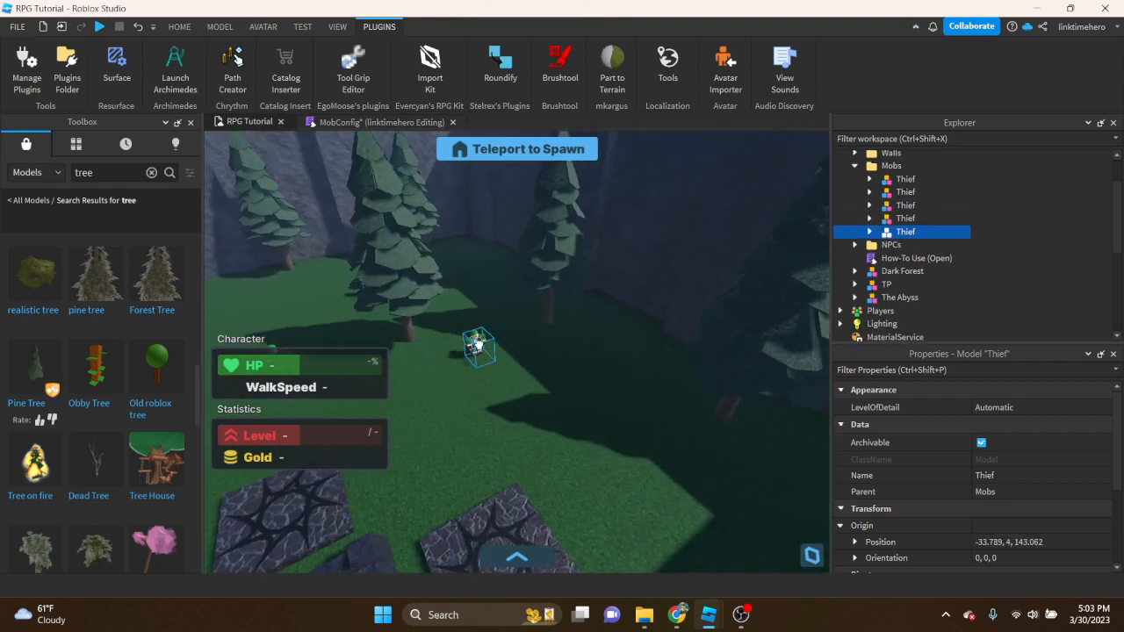
{"action": "mouse_move", "coordinate": [478, 345]}
{"action": "left_mouse_down"}
{"action": "mouse_move", "coordinate": [494, 329]}
{"action": "mouse_move", "coordinate": [472, 354]}
{"action": "left_mouse_up"}
{"action": "key", "text": "ctrl+d"}
{"action": "right_click_drag", "start_coordinate": [496, 330], "coordinate": [472, 354]}
{"action": "left_click_drag", "start_coordinate": [472, 354], "coordinate": [492, 270]}
{"action": "right_click_drag", "start_coordinate": [472, 354], "coordinate": [492, 270]}
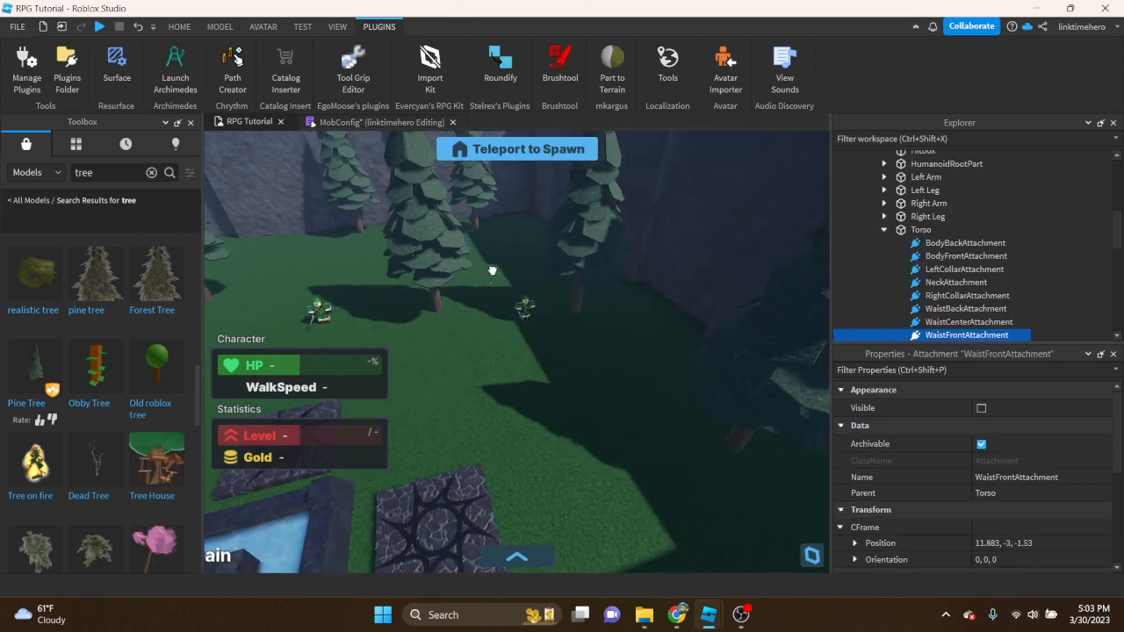
{"action": "left_click_drag", "start_coordinate": [493, 270], "coordinate": [505, 261]}
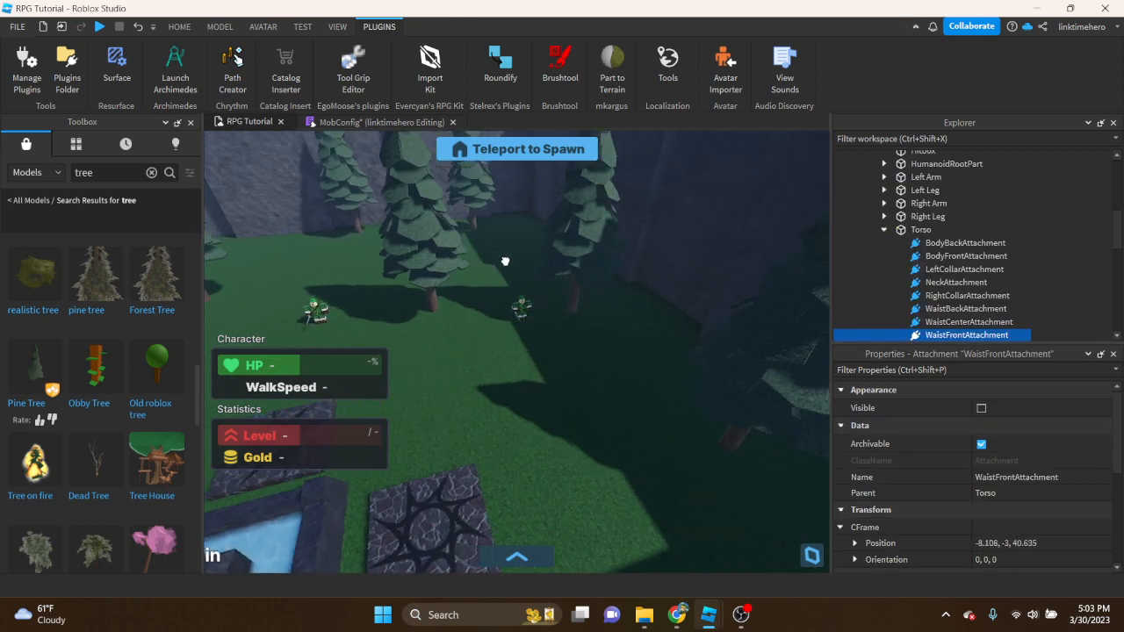
{"action": "left_click", "coordinate": [138, 29]}
{"action": "left_click", "coordinate": [138, 29]}
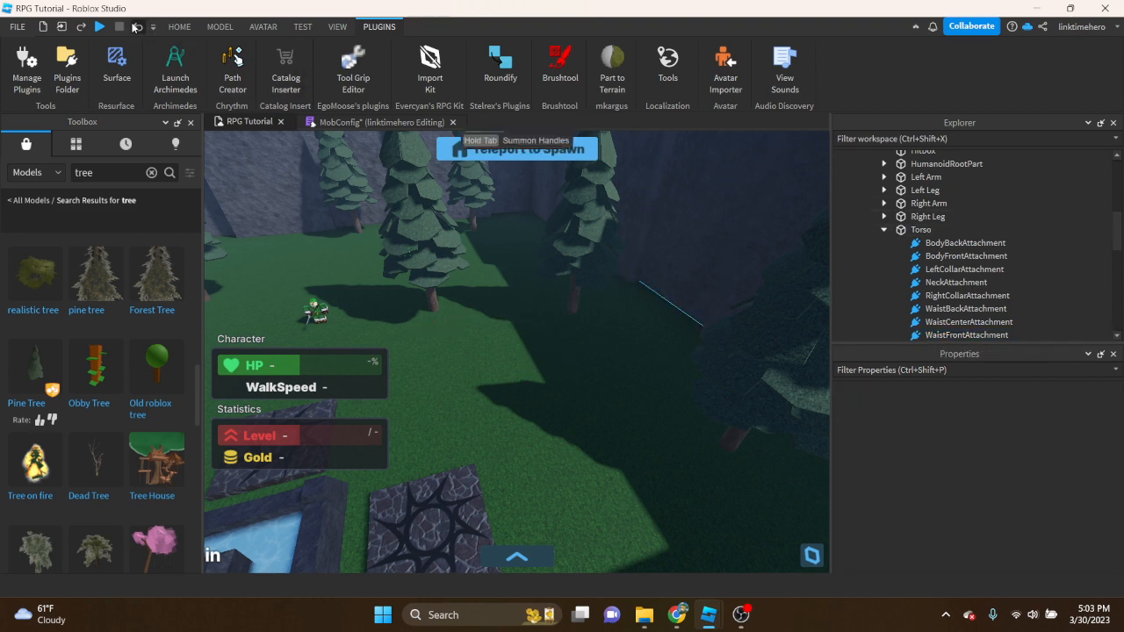
{"action": "left_click", "coordinate": [136, 29]}
Duplicate the last Thief twice more, placing the newest copy in the shaded corner at about -57, 4, 204
{"action": "left_click", "coordinate": [869, 157]}
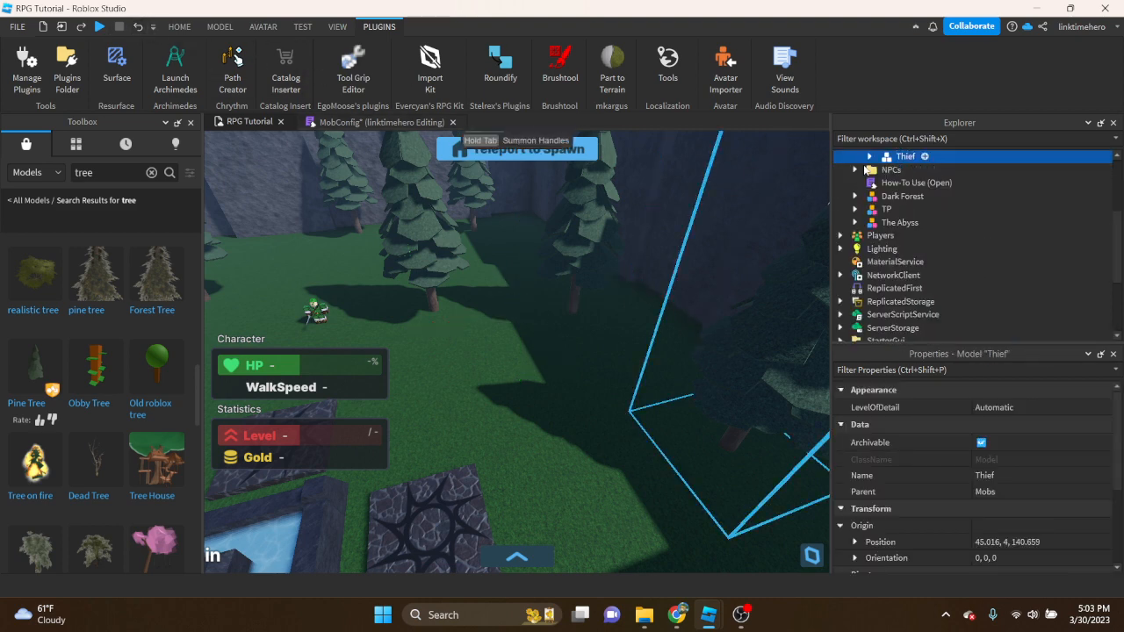
{"action": "right_click_drag", "start_coordinate": [732, 213], "coordinate": [650, 214]}
{"action": "key", "text": "ctrl+d"}
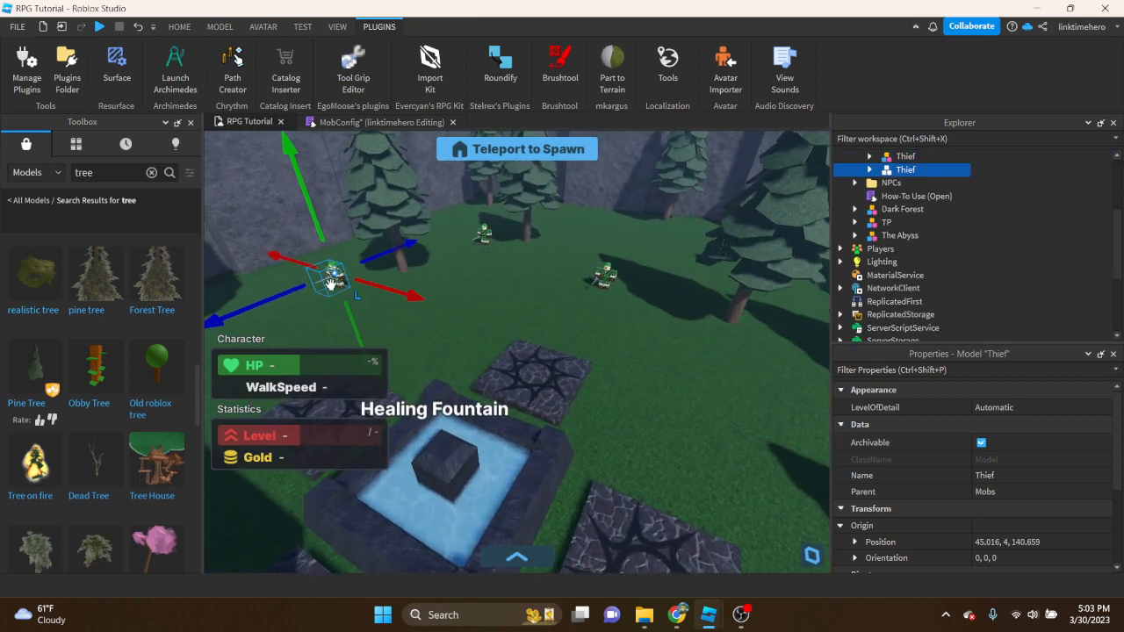
{"action": "left_click_drag", "start_coordinate": [334, 274], "coordinate": [642, 249]}
{"action": "key", "text": "ctrl+d"}
{"action": "scroll", "coordinate": [642, 248], "scroll_direction": "up", "scroll_amount": 6}
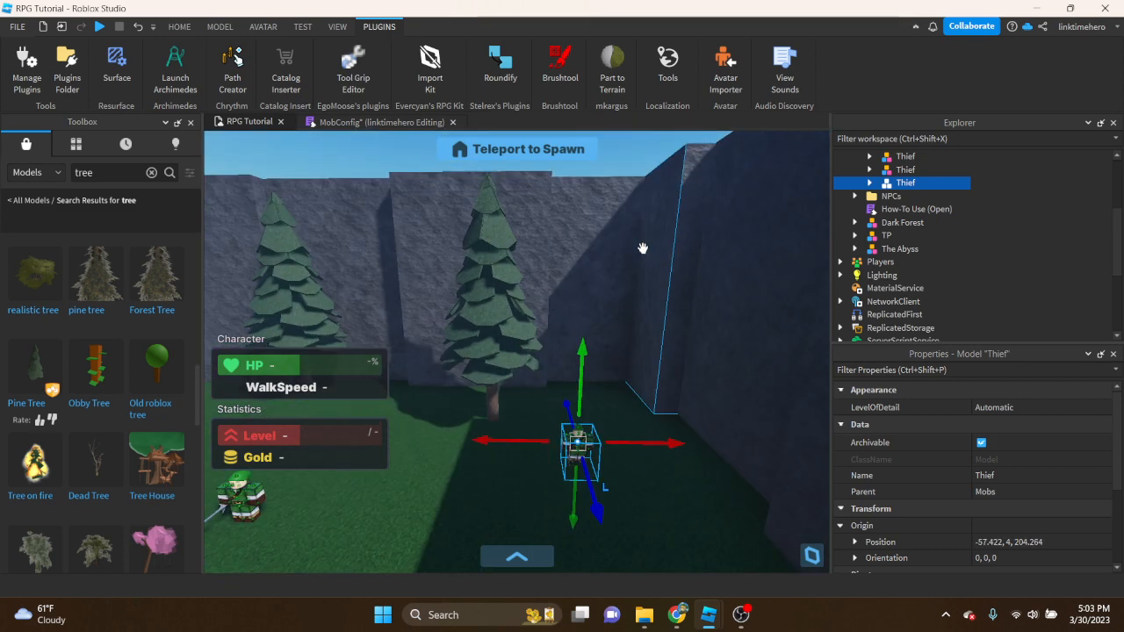
{"action": "right_click_drag", "start_coordinate": [642, 248], "coordinate": [572, 269]}
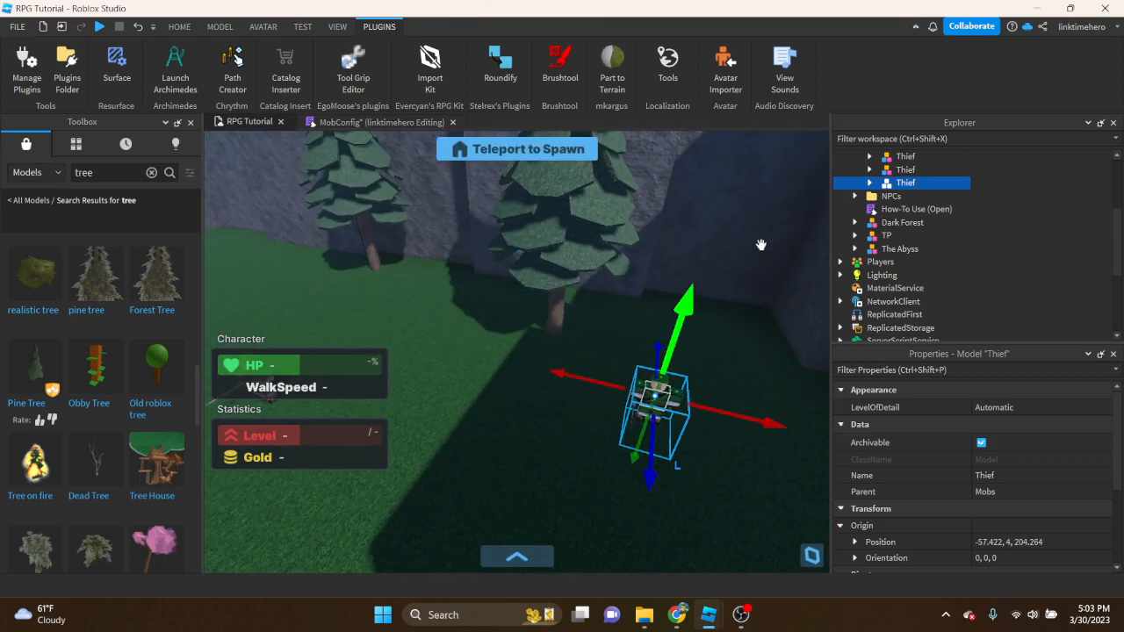
{"action": "scroll", "coordinate": [898, 211], "scroll_direction": "up", "scroll_amount": 4}
{"action": "scroll", "coordinate": [898, 211], "scroll_direction": "down", "scroll_amount": 2}
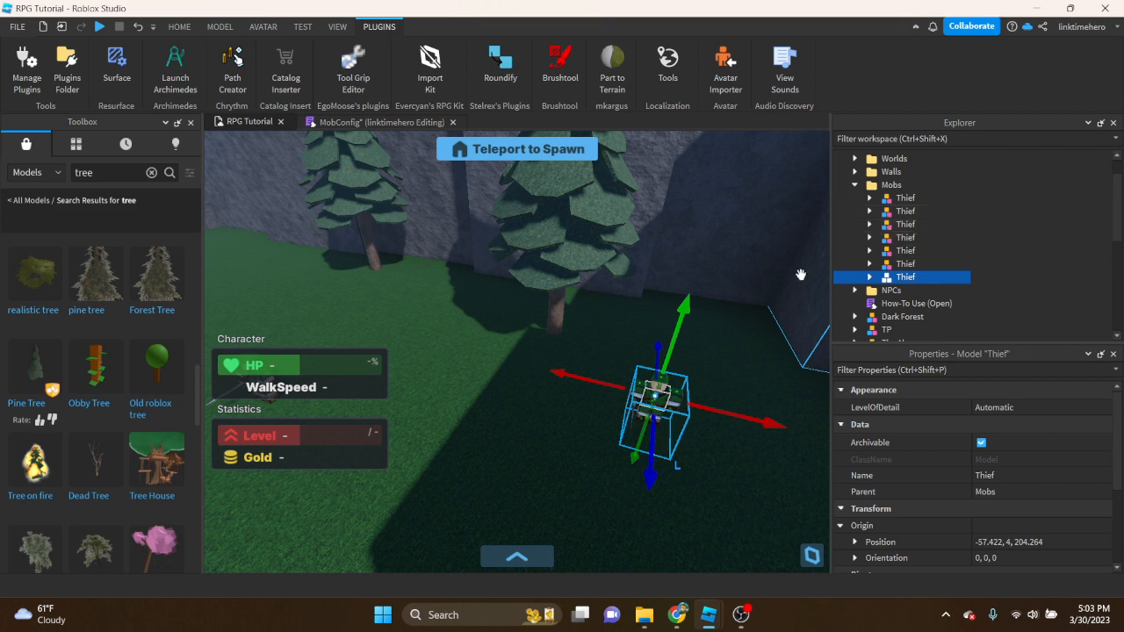
{"action": "right_click_drag", "start_coordinate": [570, 343], "coordinate": [622, 358]}
{"action": "scroll", "coordinate": [622, 357], "scroll_direction": "up", "scroll_amount": 3}
Duplicate the Thief in the shaded corner and place the copy near the stone wall at about -17, 4, 225
{"action": "key", "text": "ctrl+d"}
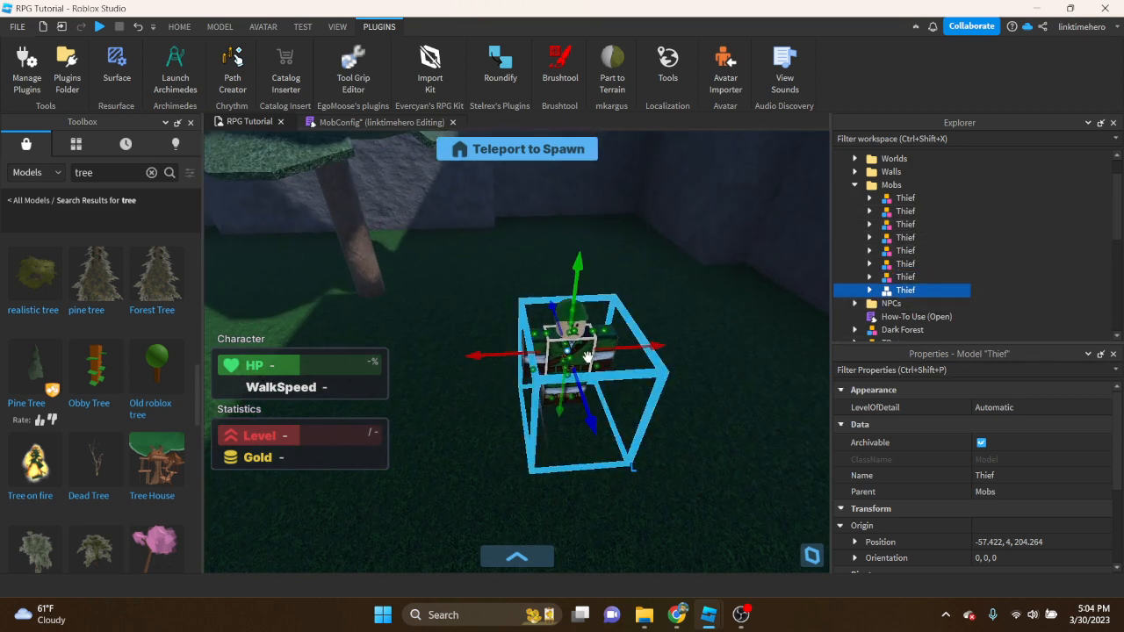
{"action": "left_click_drag", "start_coordinate": [574, 359], "coordinate": [494, 378]}
{"action": "right_click_drag", "start_coordinate": [493, 376], "coordinate": [495, 379]}
{"action": "left_click_drag", "start_coordinate": [493, 377], "coordinate": [573, 269]}
{"action": "scroll", "coordinate": [518, 321], "scroll_direction": "down", "scroll_amount": 3}
{"action": "scroll", "coordinate": [518, 321], "scroll_direction": "up", "scroll_amount": 5}
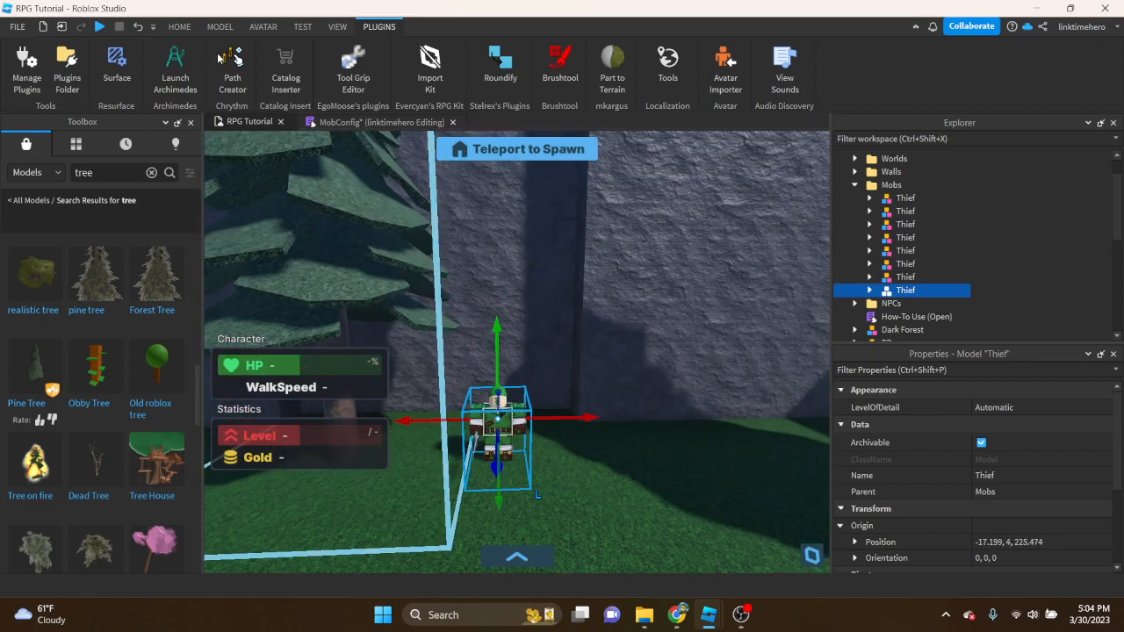
Scale up the whole Thief model near the stone wall to make it larger than the other thieves
{"action": "left_click", "coordinate": [188, 28]}
{"action": "left_click", "coordinate": [168, 60]}
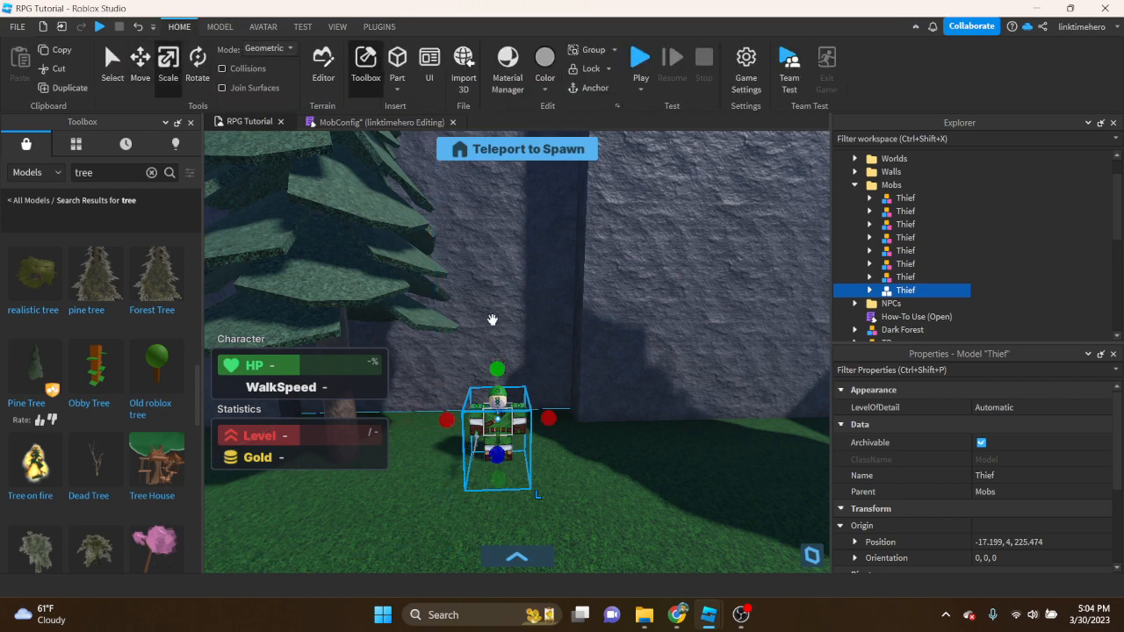
{"action": "left_click_drag", "start_coordinate": [493, 375], "coordinate": [489, 327]}
{"action": "scroll", "coordinate": [489, 326], "scroll_direction": "up", "scroll_amount": 5}
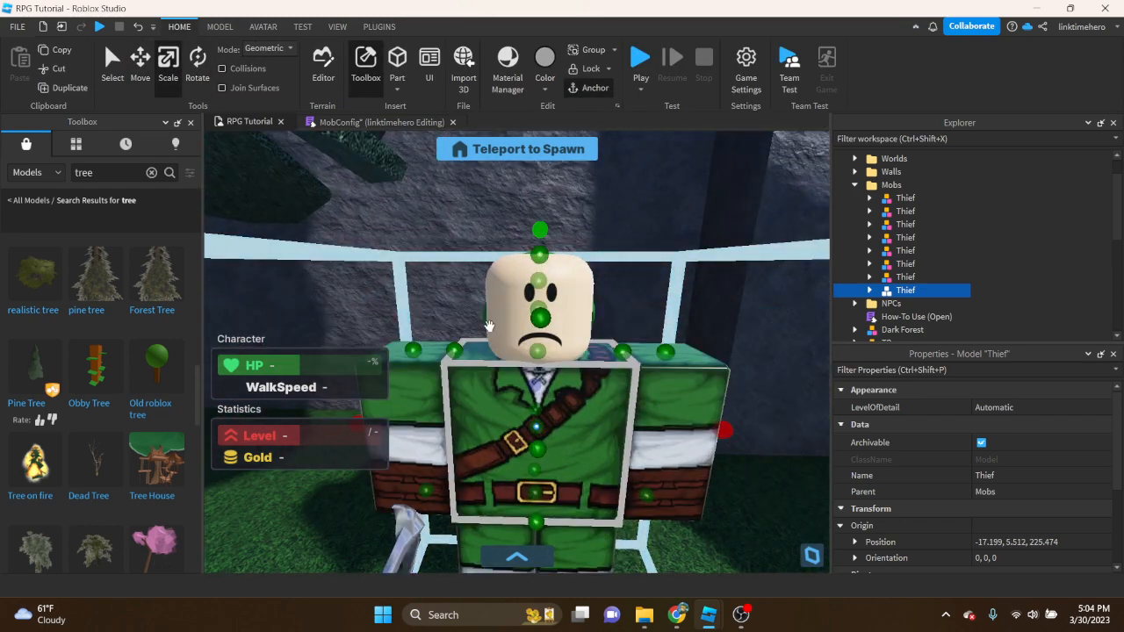
Move the enlarged Thief's Hood up and forward so that it fits on the Head, and deselect it
{"action": "left_click", "coordinate": [869, 290]}
{"action": "left_click", "coordinate": [893, 292]}
{"action": "left_click_drag", "start_coordinate": [917, 305], "coordinate": [906, 254]}
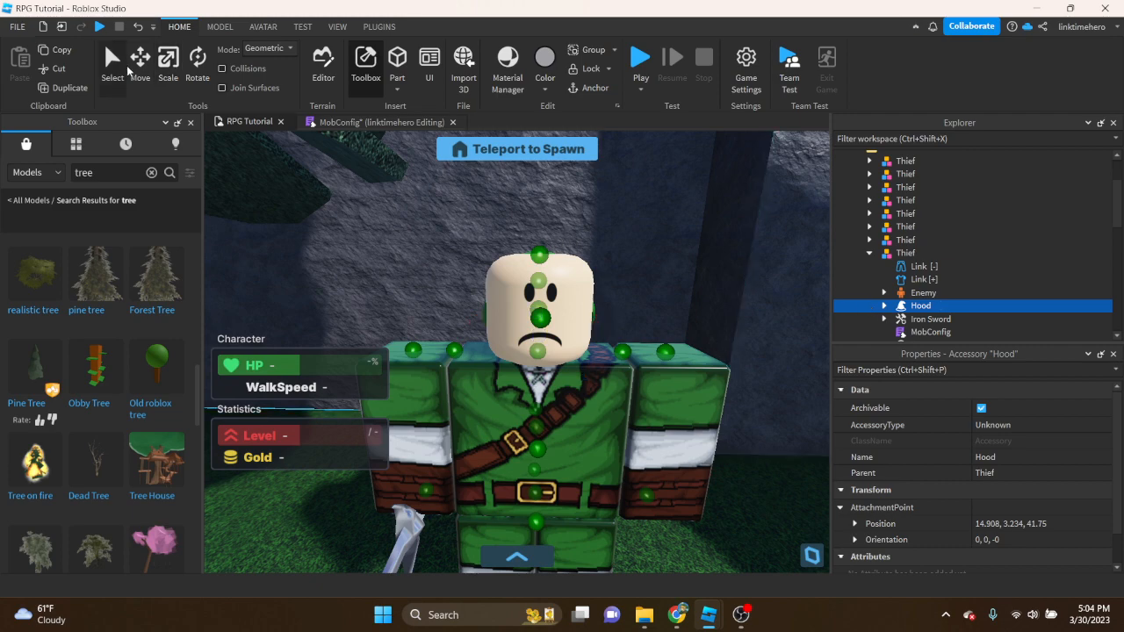
{"action": "left_click", "coordinate": [140, 63]}
{"action": "left_click_drag", "start_coordinate": [539, 221], "coordinate": [534, 192]}
{"action": "right_click_drag", "start_coordinate": [535, 192], "coordinate": [524, 196]}
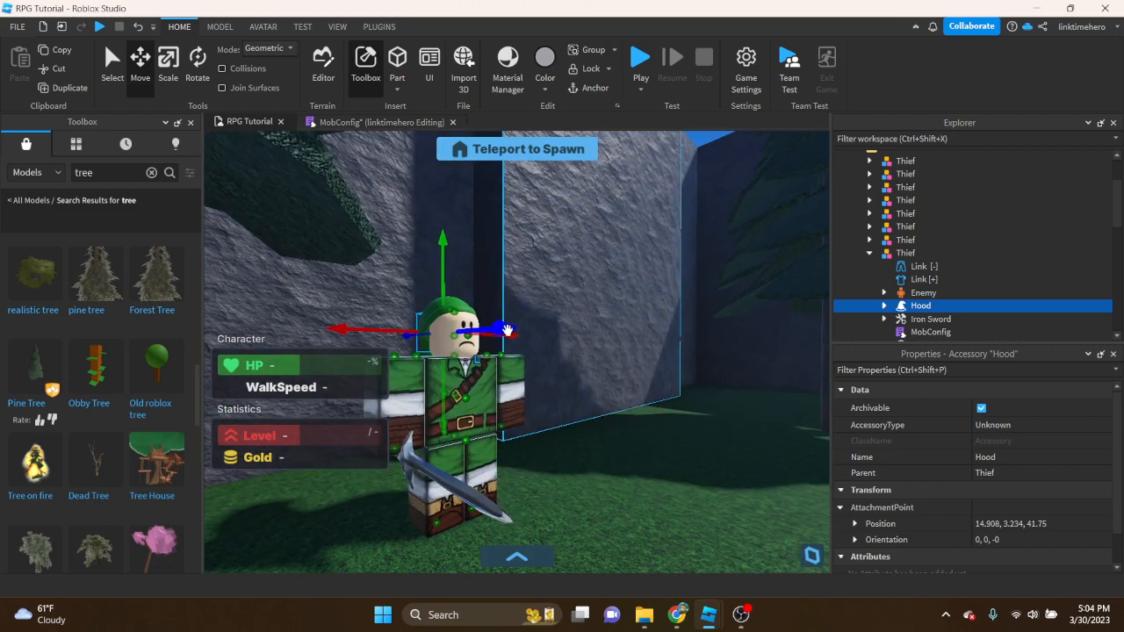
{"action": "left_click_drag", "start_coordinate": [507, 330], "coordinate": [511, 324]}
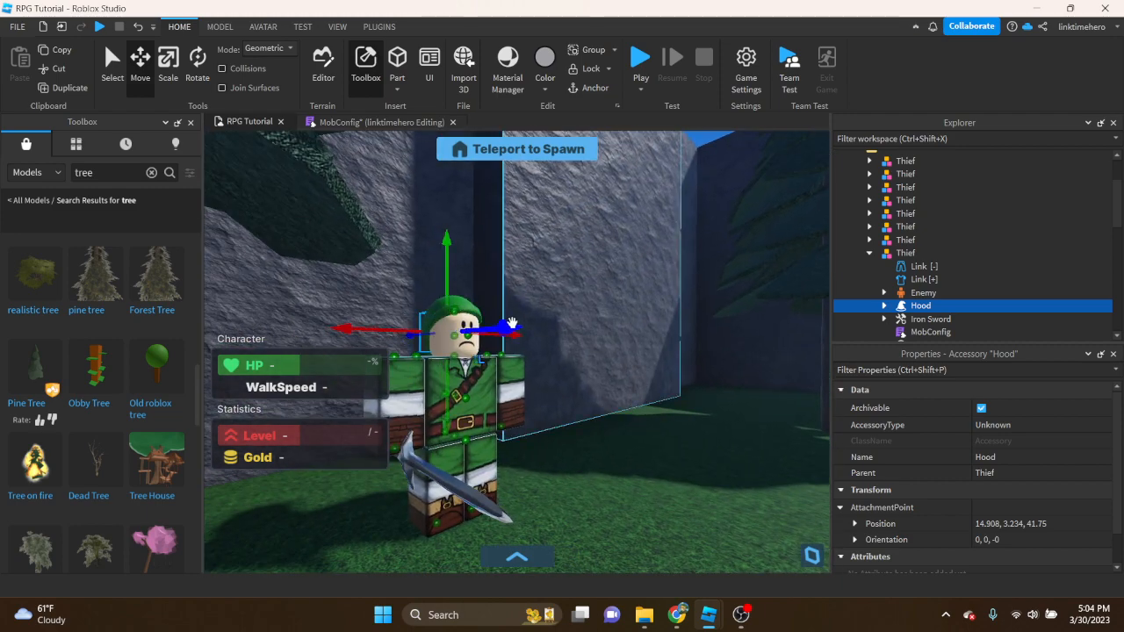
{"action": "scroll", "coordinate": [511, 324], "scroll_direction": "up", "scroll_amount": 5}
{"action": "right_click_drag", "start_coordinate": [513, 321], "coordinate": [513, 321]}
{"action": "key", "text": "s"}
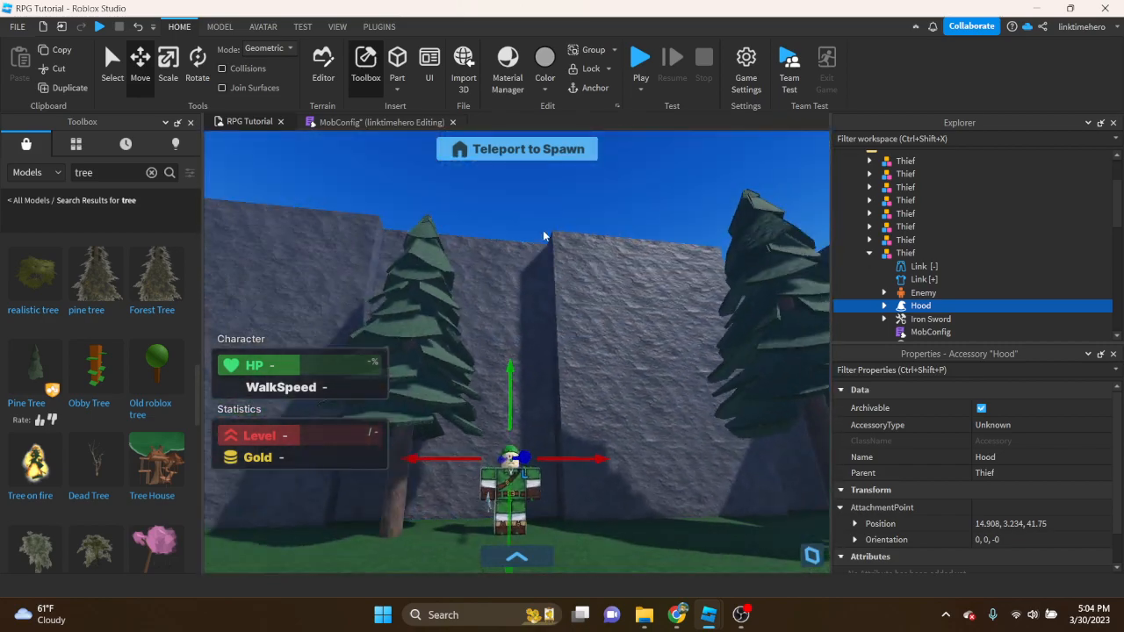
{"action": "left_click", "coordinate": [544, 236]}
{"action": "right_click_drag", "start_coordinate": [544, 236], "coordinate": [545, 236]}
{"action": "key", "text": "w"}
{"action": "key", "text": "s"}
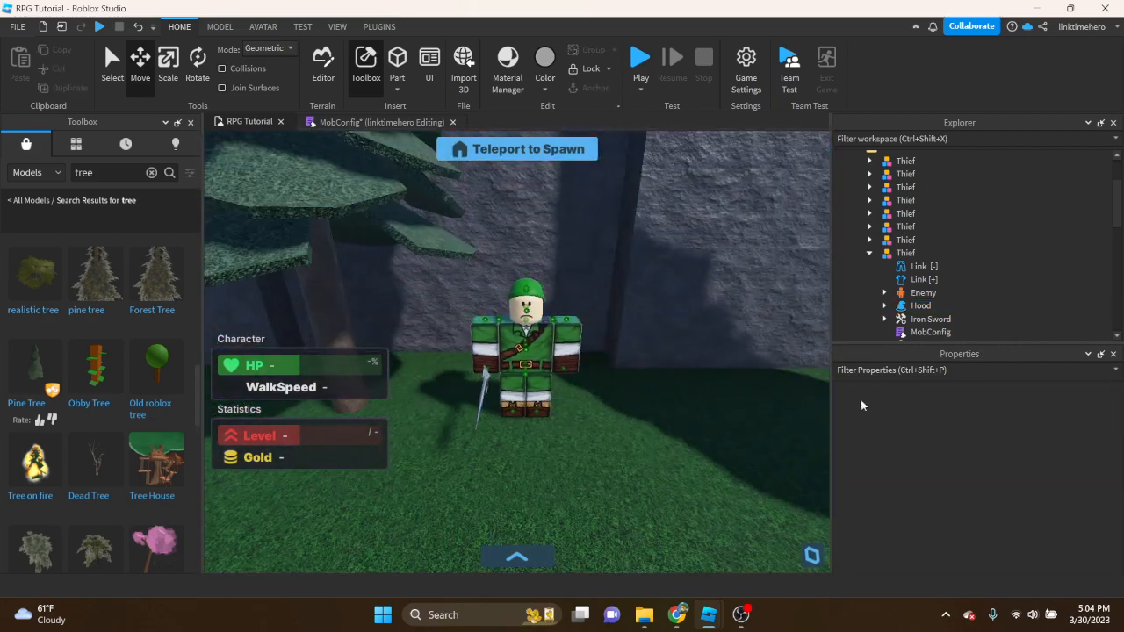
In the enlarged Thief's MobConfig script, set Name to "Thief Boss" and Rank to ("Boss")
{"action": "scroll", "coordinate": [948, 317], "scroll_direction": "down", "scroll_amount": 1}
{"action": "double_click", "coordinate": [931, 295]}
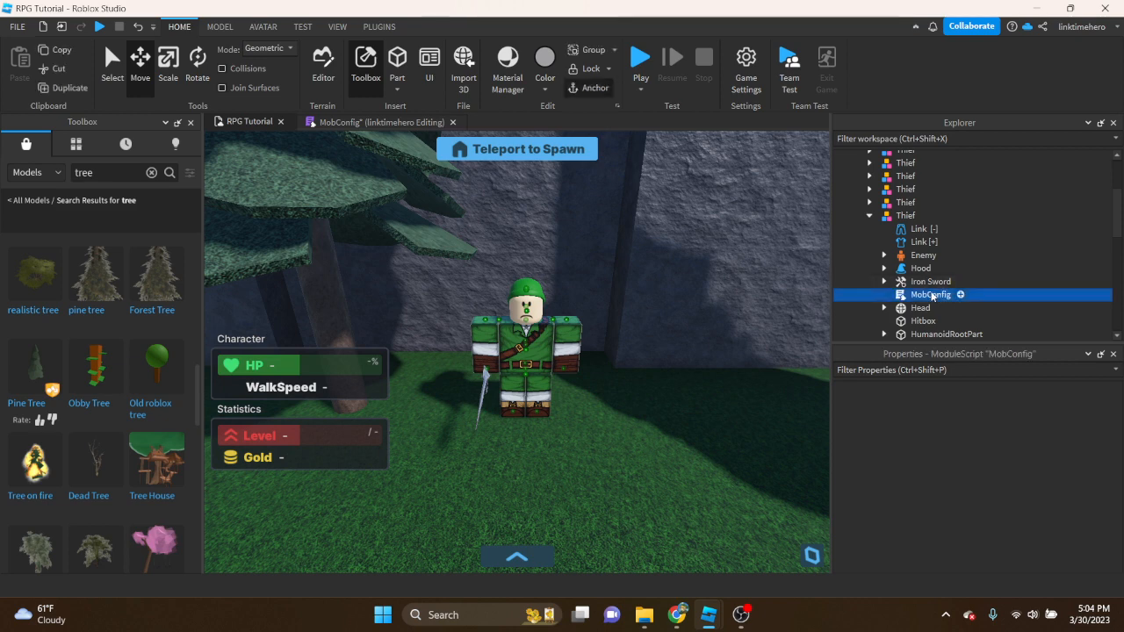
{"action": "left_click", "coordinate": [453, 122]}
{"action": "left_click", "coordinate": [344, 164]}
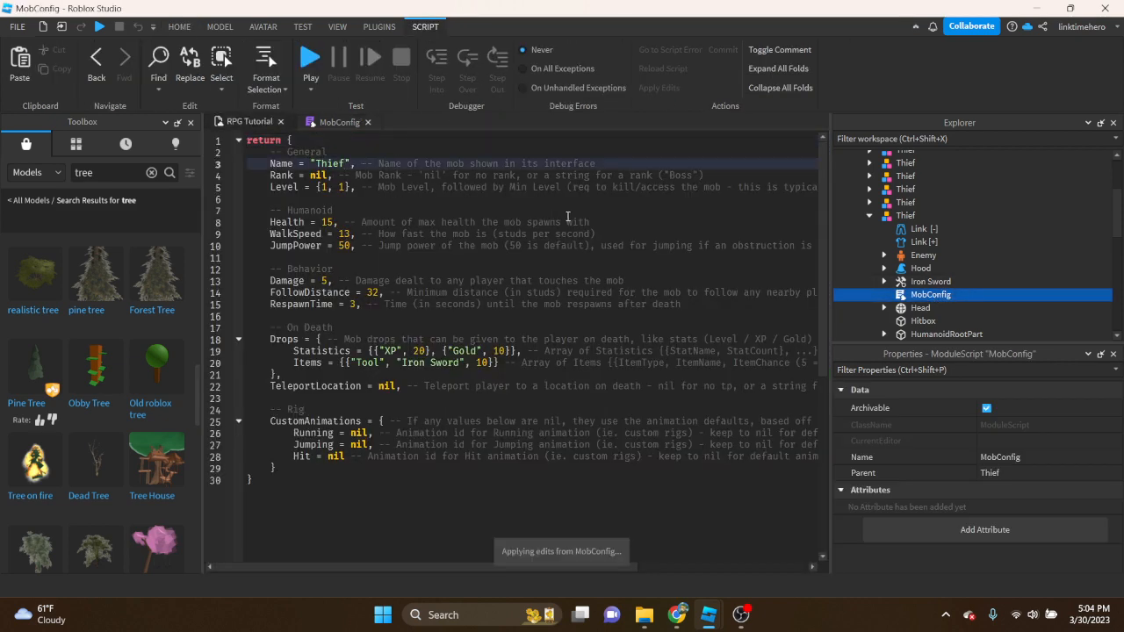
{"action": "type", "text": "Boss"}
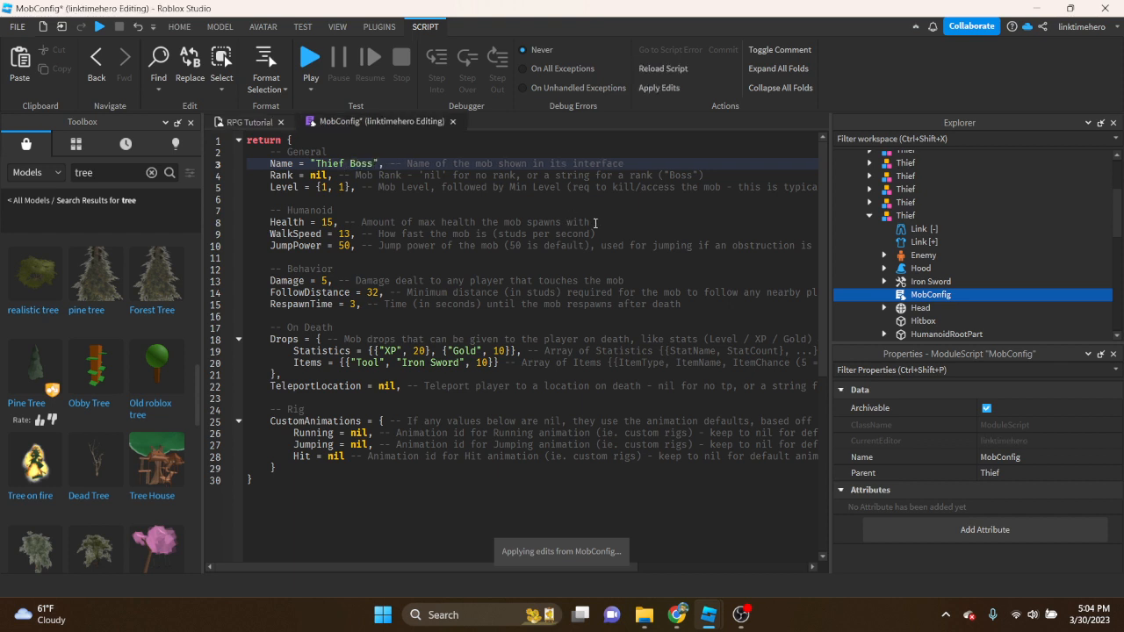
{"action": "double_click", "coordinate": [314, 176]}
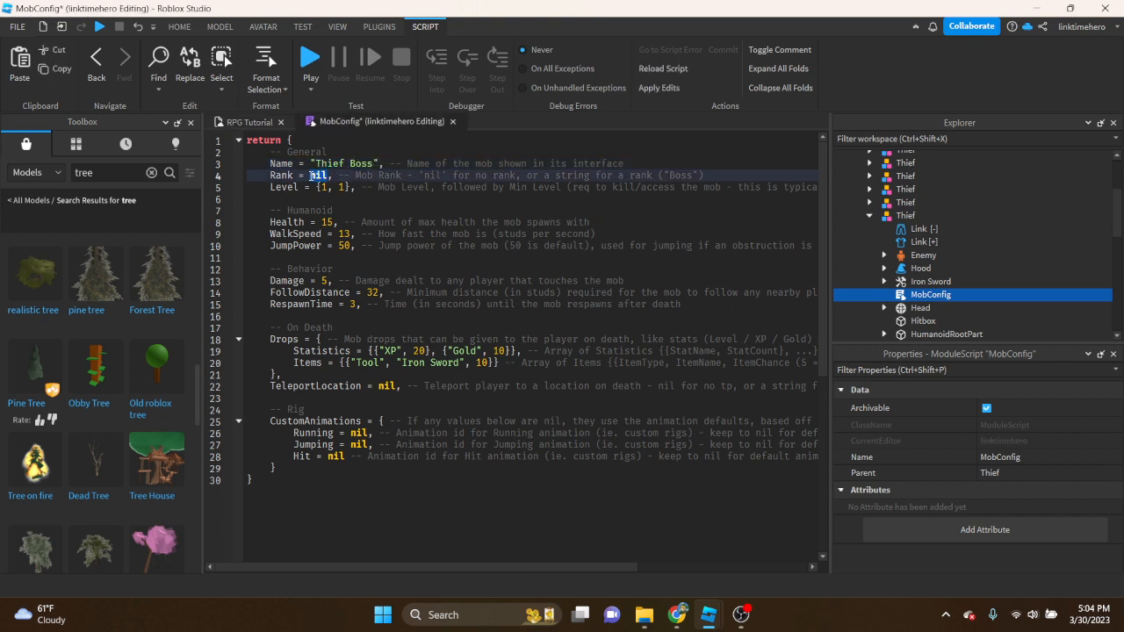
{"action": "type", "text": "("}
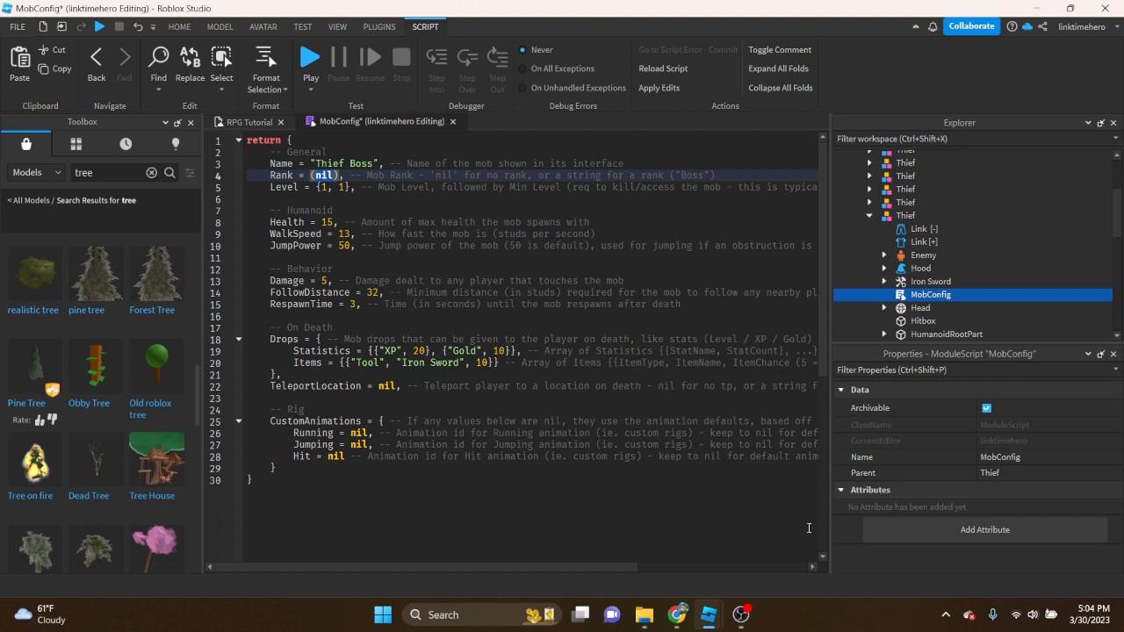
{"action": "type", "text": "\"Boss"}
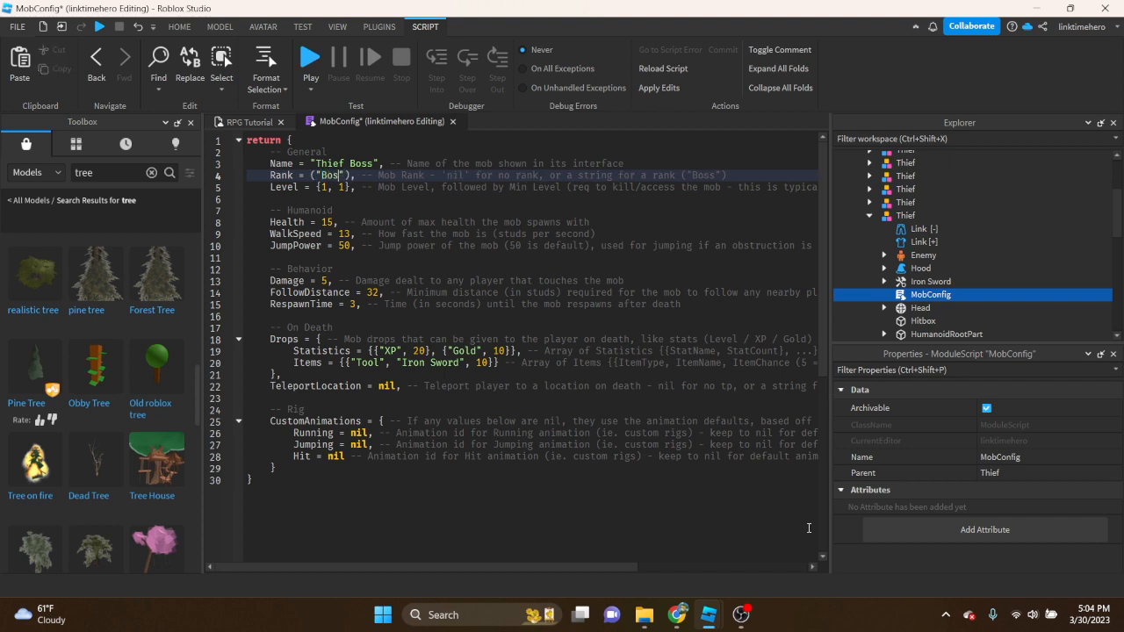
Set the Thief Boss's Level to {5, 3}, Health to 25 and Damage to 10 in its MobConfig
{"action": "double_click", "coordinate": [322, 187]}
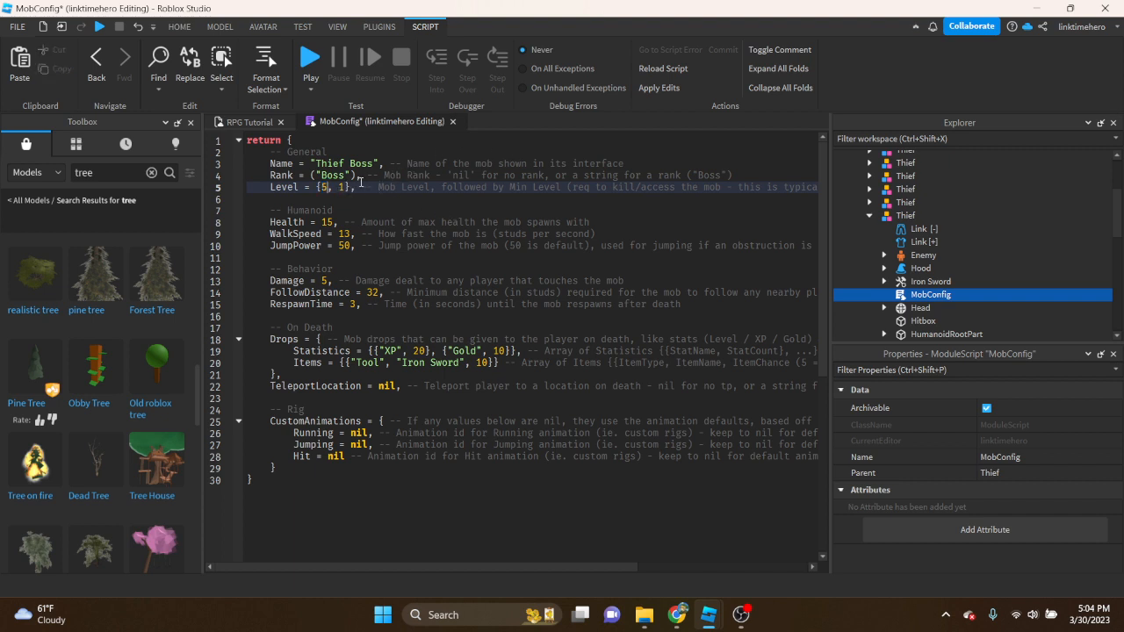
{"action": "type", "text": "3"}
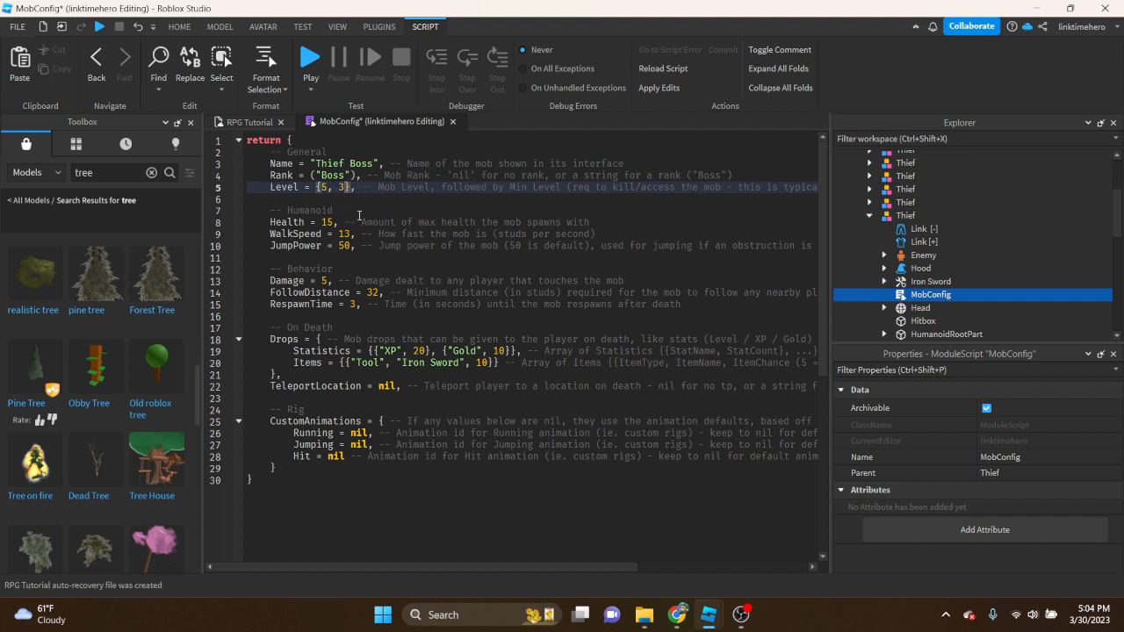
{"action": "double_click", "coordinate": [328, 222]}
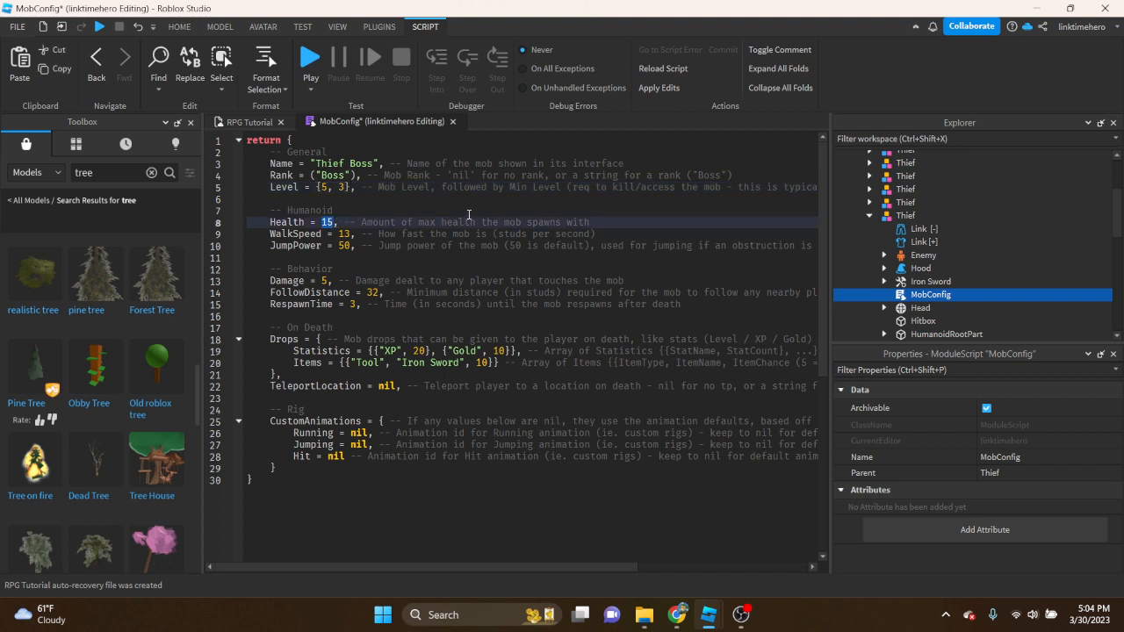
{"action": "left_click", "coordinate": [342, 235]}
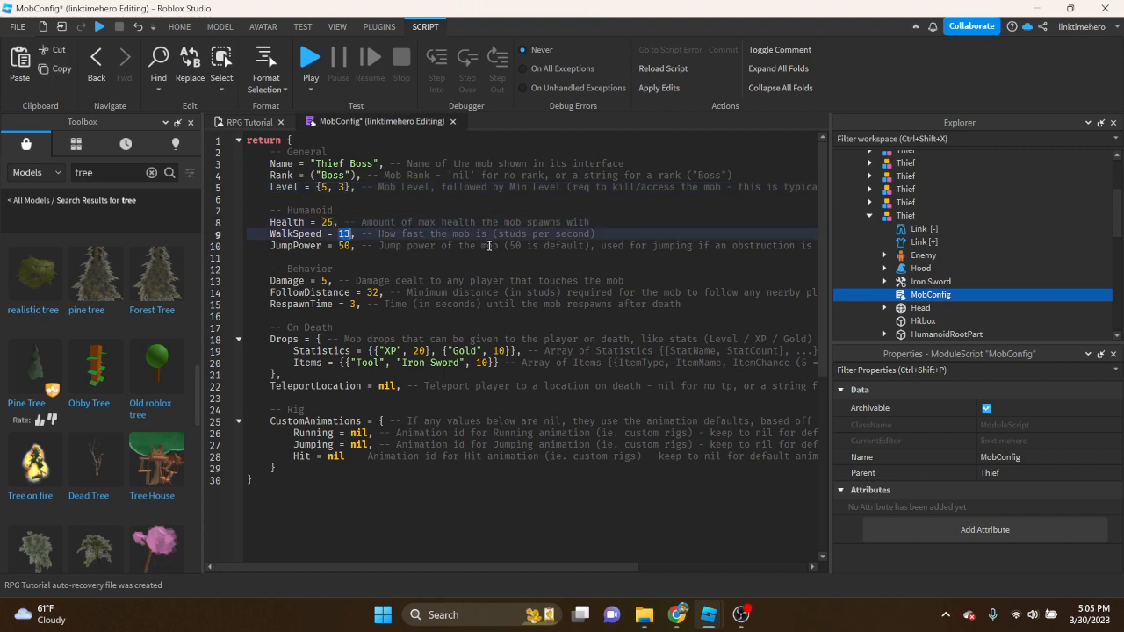
{"action": "left_click", "coordinate": [325, 280]}
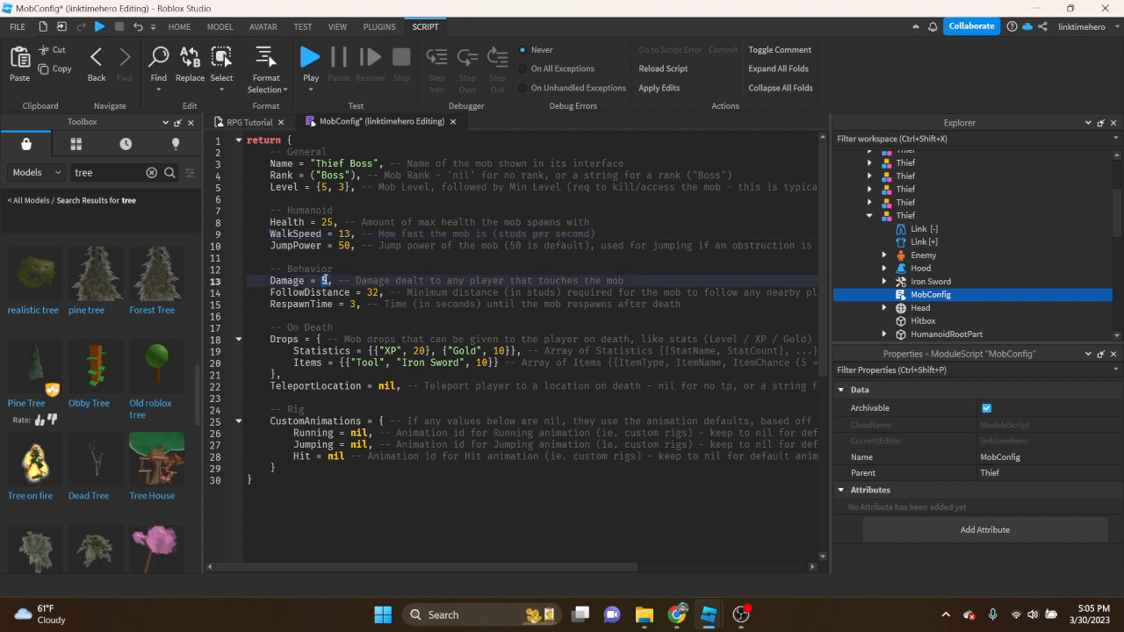
{"action": "type", "text": "10"}
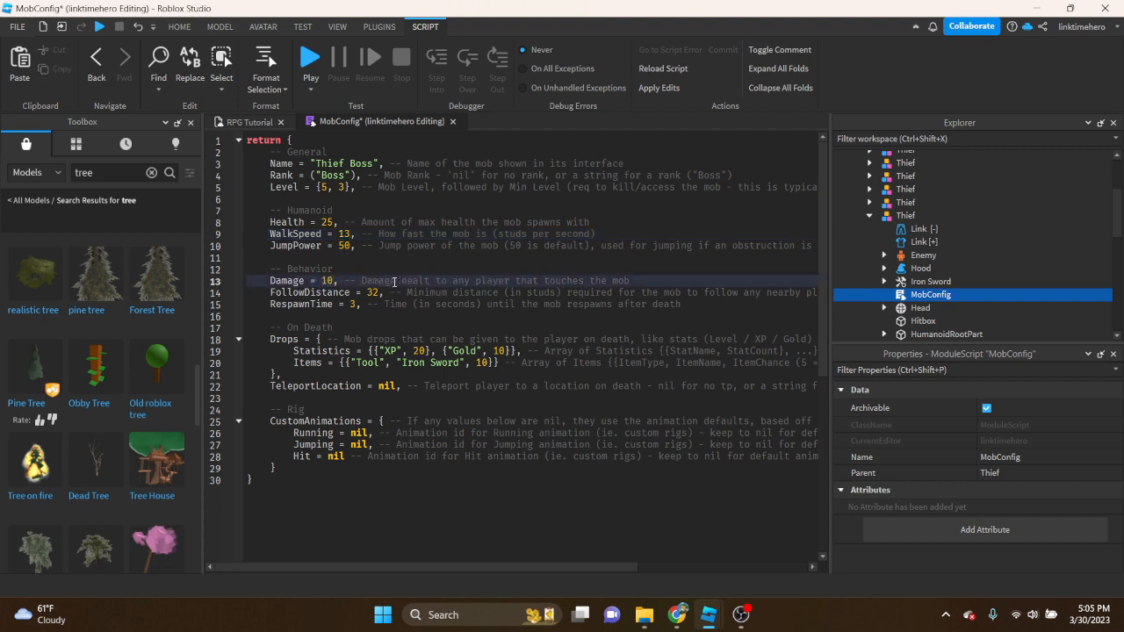
Set the Thief Boss's death drops to 85 XP and 15 Gold in the Statistics array
{"action": "left_click", "coordinate": [417, 342]}
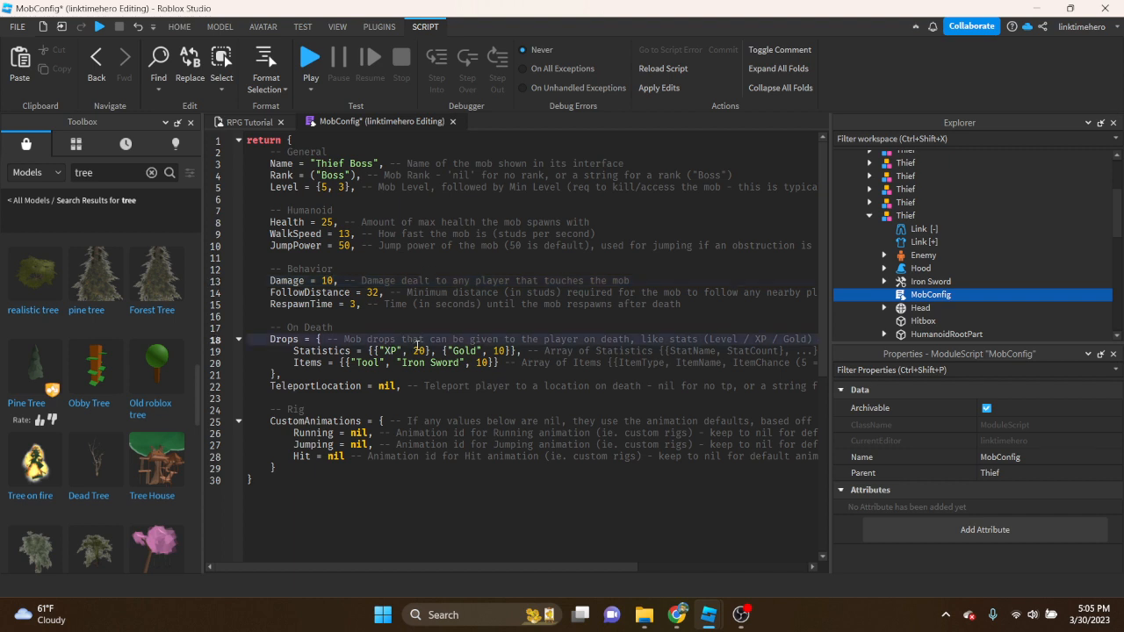
{"action": "triple_click", "coordinate": [418, 343]}
{"action": "left_click", "coordinate": [416, 348]}
{"action": "triple_click", "coordinate": [415, 348]}
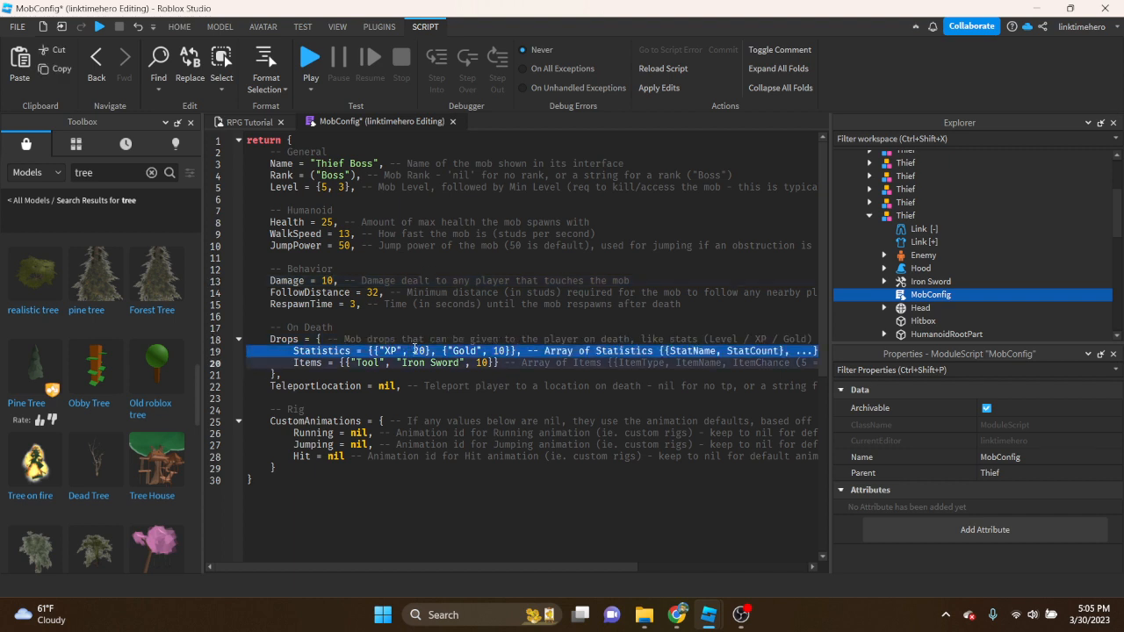
{"action": "double_click", "coordinate": [415, 349]}
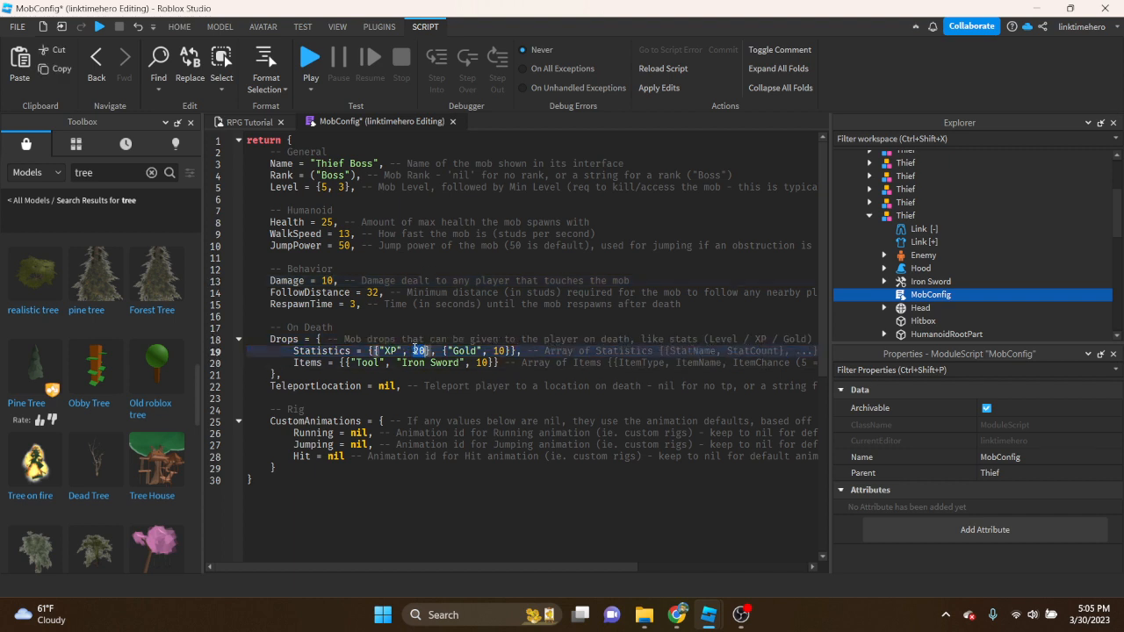
{"action": "type", "text": "35"}
{"action": "double_click", "coordinate": [498, 351]}
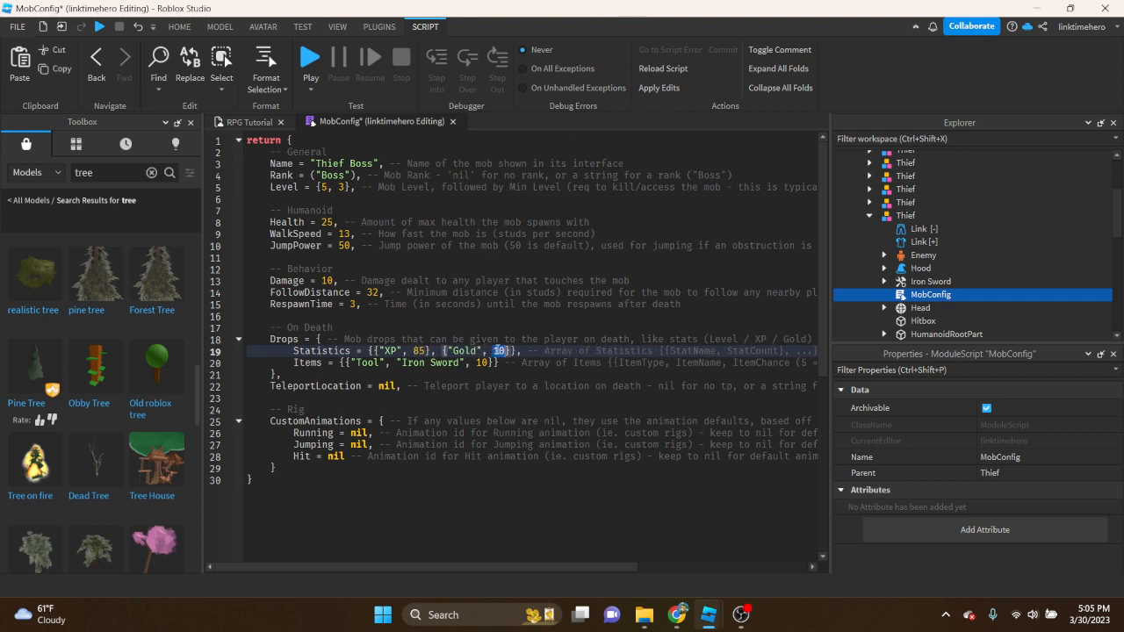
{"action": "type", "text": "15"}
Return to the 3D scene, examine the enlarged Thief up close, and collapse its model in the object hierarchy
{"action": "left_click", "coordinate": [249, 122]}
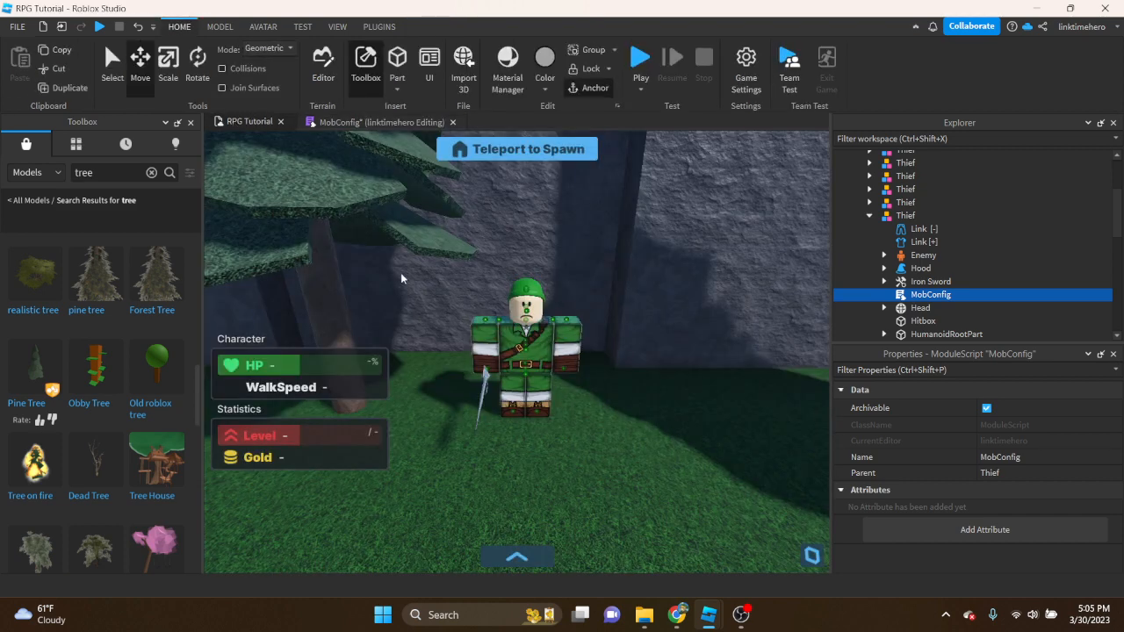
{"action": "right_click_drag", "start_coordinate": [580, 338], "coordinate": [637, 289]}
{"action": "left_click", "coordinate": [580, 337]}
{"action": "key", "text": "w"}
{"action": "key", "text": "s"}
{"action": "key", "text": "w"}
{"action": "key", "text": "s"}
{"action": "key", "text": "w"}
{"action": "left_click", "coordinate": [869, 216]}
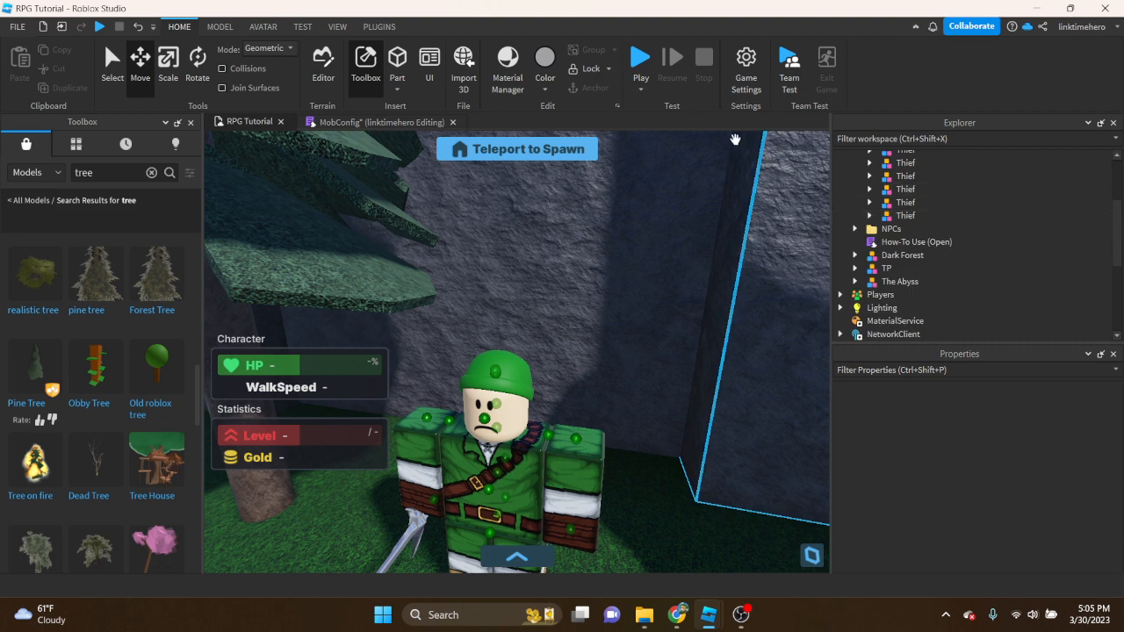
Start a playtest, equip the armor and the sword, and walk over to the Thieves
{"action": "left_click", "coordinate": [637, 56]}
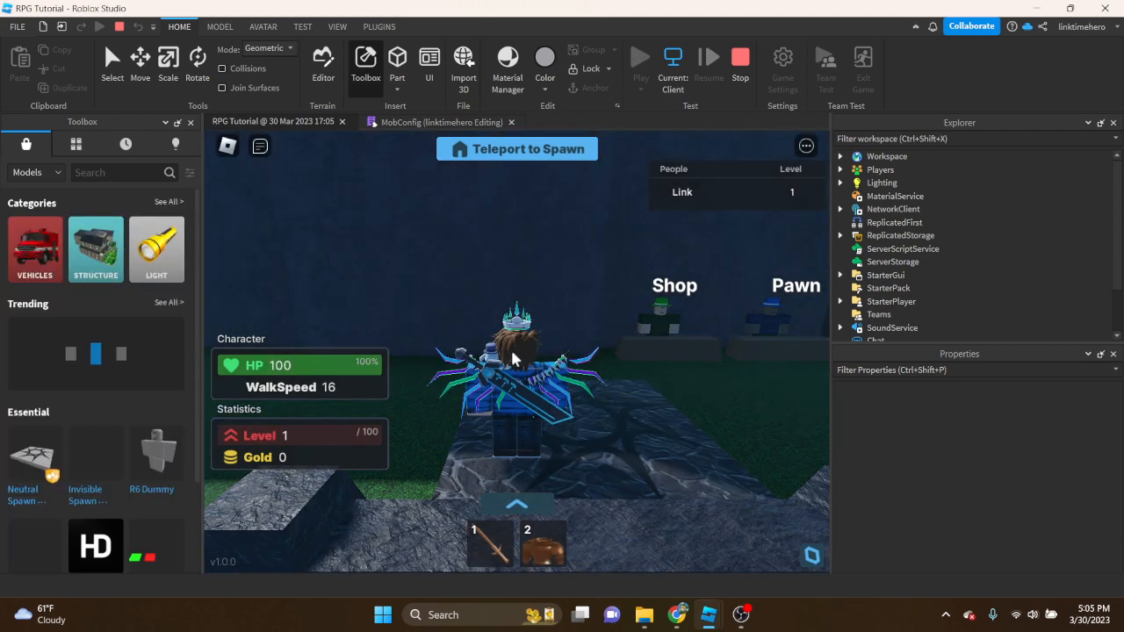
{"action": "right_click_drag", "start_coordinate": [514, 359], "coordinate": [514, 359]}
{"action": "key", "text": "2"}
{"action": "key", "text": "d"}
{"action": "key", "text": "w"}
{"action": "key", "text": "1"}
{"action": "key", "text": "d"}
Fight the approaching Thief with the sword until it is defeated to test combat and drops
{"action": "left_click", "coordinate": [515, 359]}
{"action": "left_click", "coordinate": [514, 359]}
{"action": "left_click", "coordinate": [514, 359]}
{"action": "left_click", "coordinate": [514, 359]}
{"action": "left_click", "coordinate": [514, 359]}
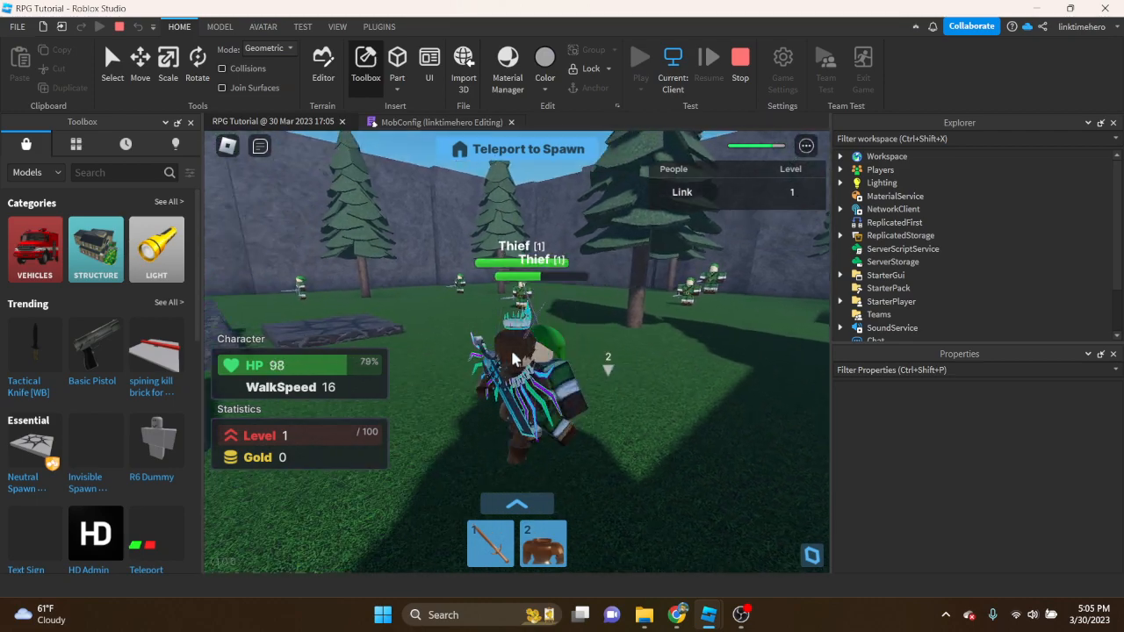
{"action": "left_click", "coordinate": [515, 359]}
{"action": "left_click", "coordinate": [500, 360]}
{"action": "key", "text": "a"}
{"action": "left_click", "coordinate": [498, 361]}
{"action": "left_click", "coordinate": [497, 360]}
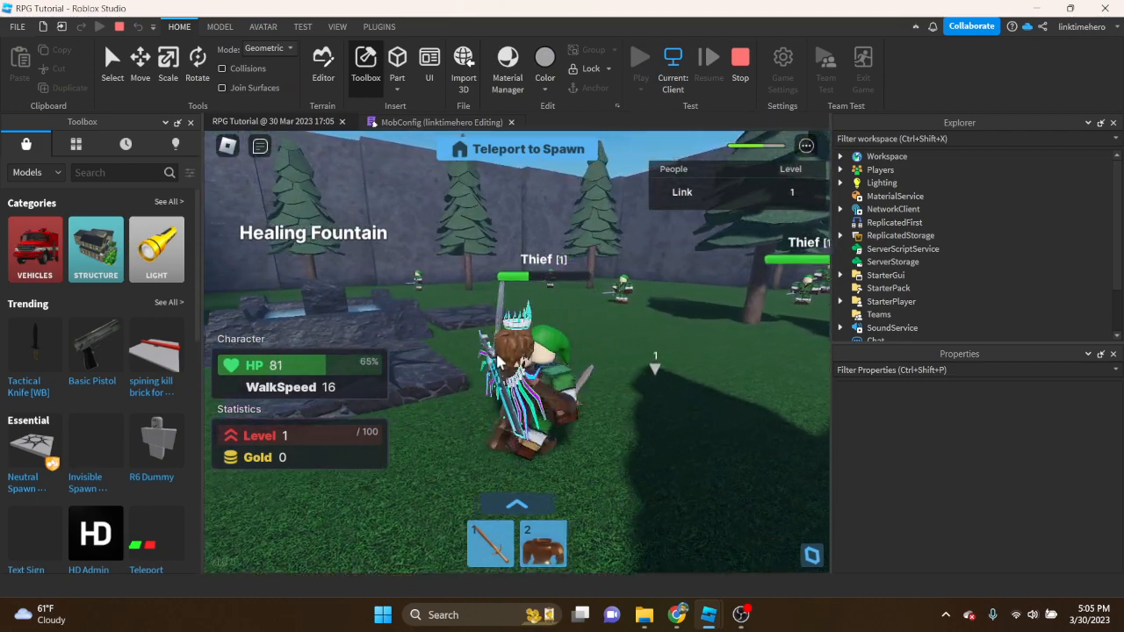
{"action": "left_click", "coordinate": [498, 361]}
{"action": "left_click", "coordinate": [497, 360]}
{"action": "left_click", "coordinate": [498, 361]}
{"action": "left_click", "coordinate": [498, 361]}
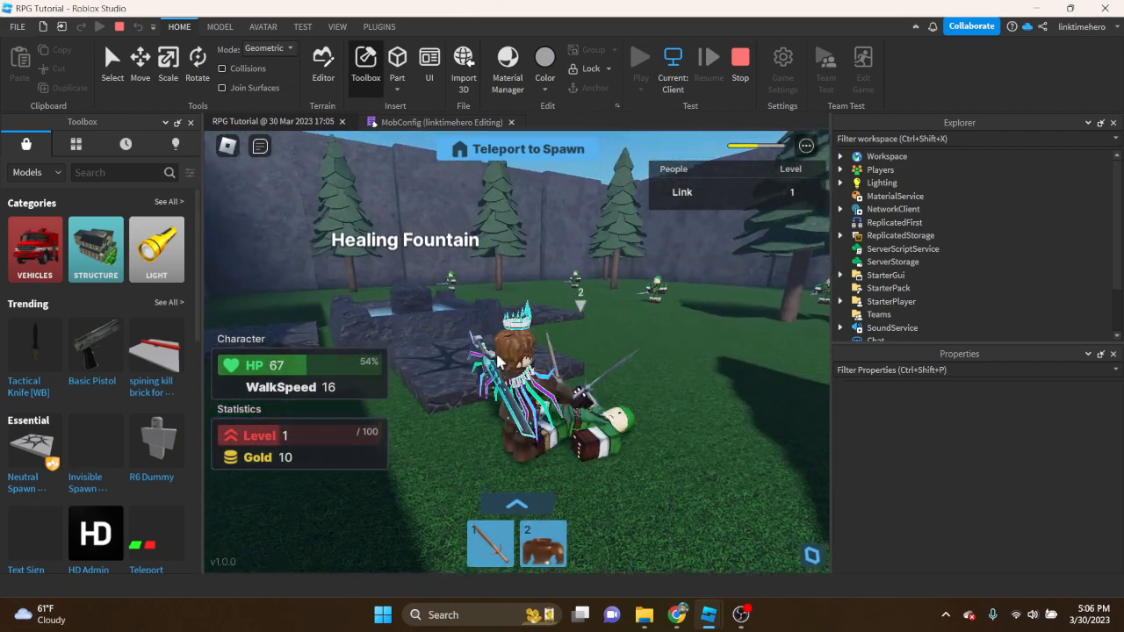
Restore the character's health at the Healing Fountain and walk back towards the Thieves
{"action": "key", "text": "w"}
{"action": "right_click_drag", "start_coordinate": [515, 359], "coordinate": [515, 359]}
{"action": "key", "text": "w"}
{"action": "key", "text": "space"}
{"action": "key", "text": "w"}
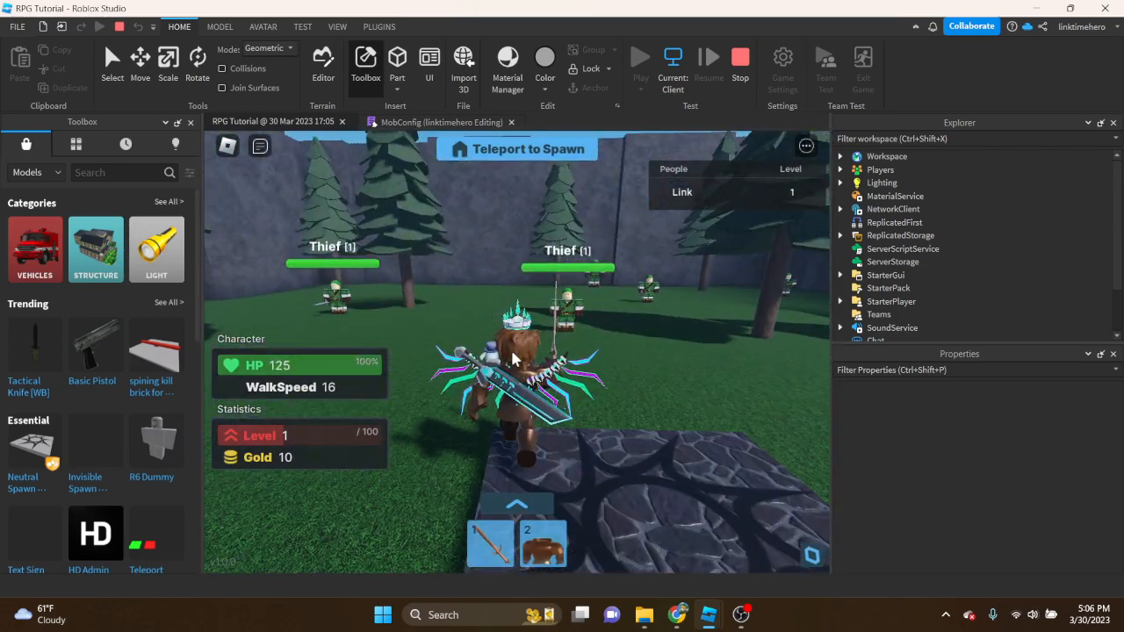
Attack a second Thief with the sword while backing away from it beside the Healing Fountain
{"action": "left_click", "coordinate": [515, 359]}
{"action": "key", "text": "s"}
{"action": "right_click_drag", "start_coordinate": [515, 359], "coordinate": [515, 359]}
{"action": "left_click", "coordinate": [514, 359]}
{"action": "key", "text": "s"}
{"action": "left_click", "coordinate": [514, 359]}
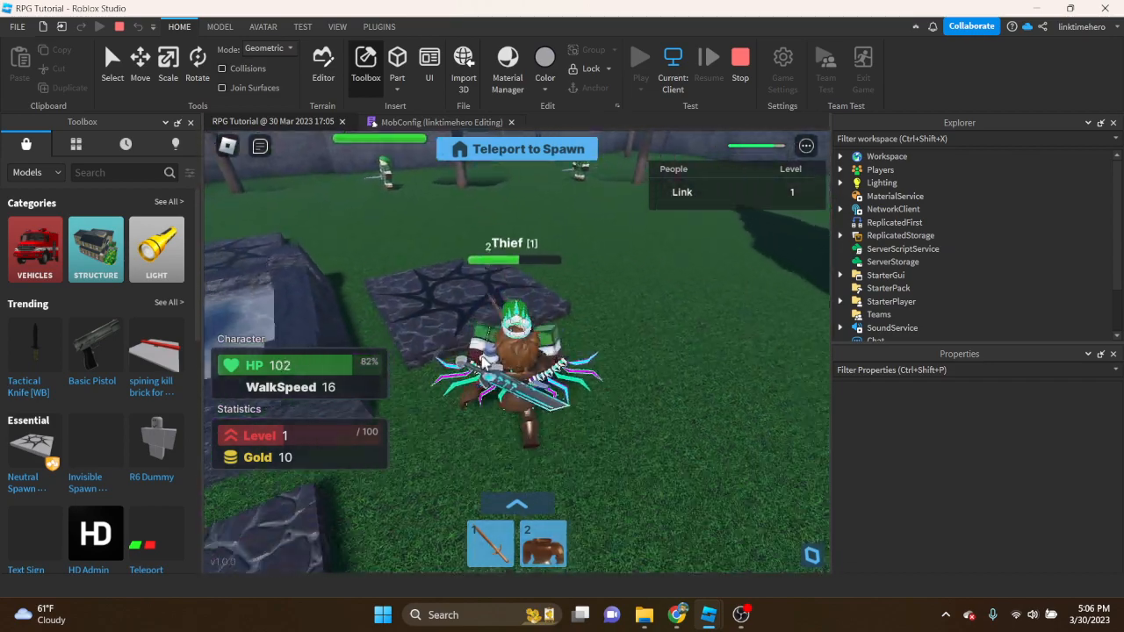
{"action": "left_click", "coordinate": [514, 359]}
{"action": "left_click", "coordinate": [488, 362]}
{"action": "key", "text": "s"}
{"action": "left_click", "coordinate": [487, 361]}
{"action": "left_click", "coordinate": [487, 362]}
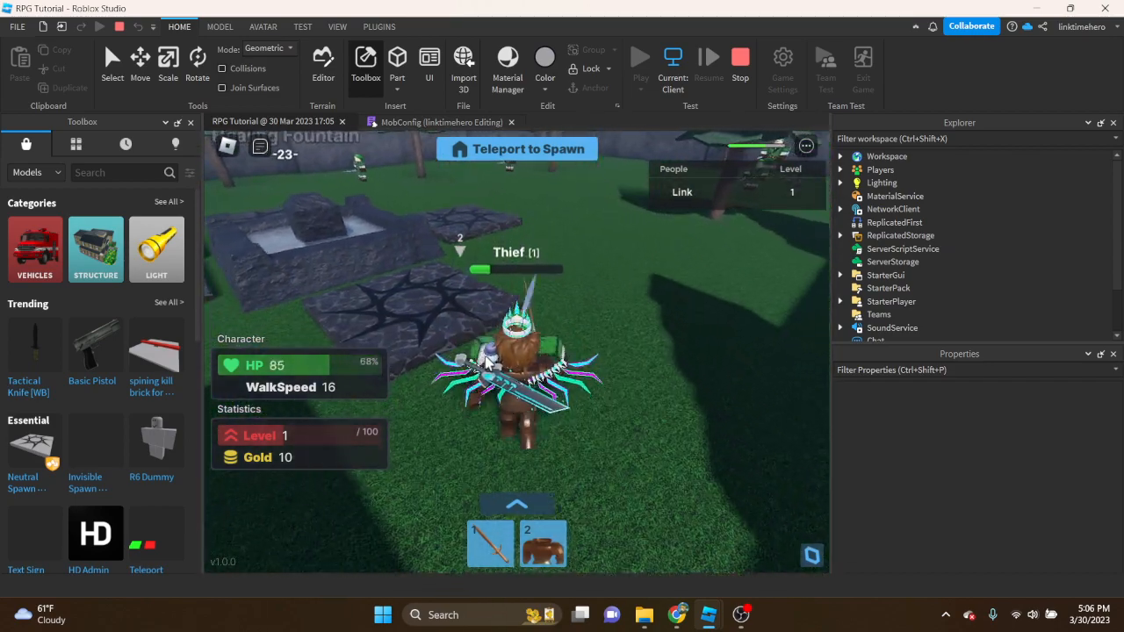
{"action": "left_click", "coordinate": [487, 362]}
Walk further through the mob area and keep testing sword attacks
{"action": "key", "text": "w"}
{"action": "mouse_move", "coordinate": [514, 359]}
{"action": "right_mouse_down"}
{"action": "mouse_move", "coordinate": [455, 370]}
{"action": "mouse_move", "coordinate": [434, 343]}
{"action": "right_mouse_up"}
{"action": "key", "text": "w"}
{"action": "key", "text": "w"}
{"action": "left_click", "coordinate": [456, 370]}
{"action": "left_click", "coordinate": [456, 369]}
{"action": "left_click", "coordinate": [464, 368]}
{"action": "left_click", "coordinate": [464, 368]}
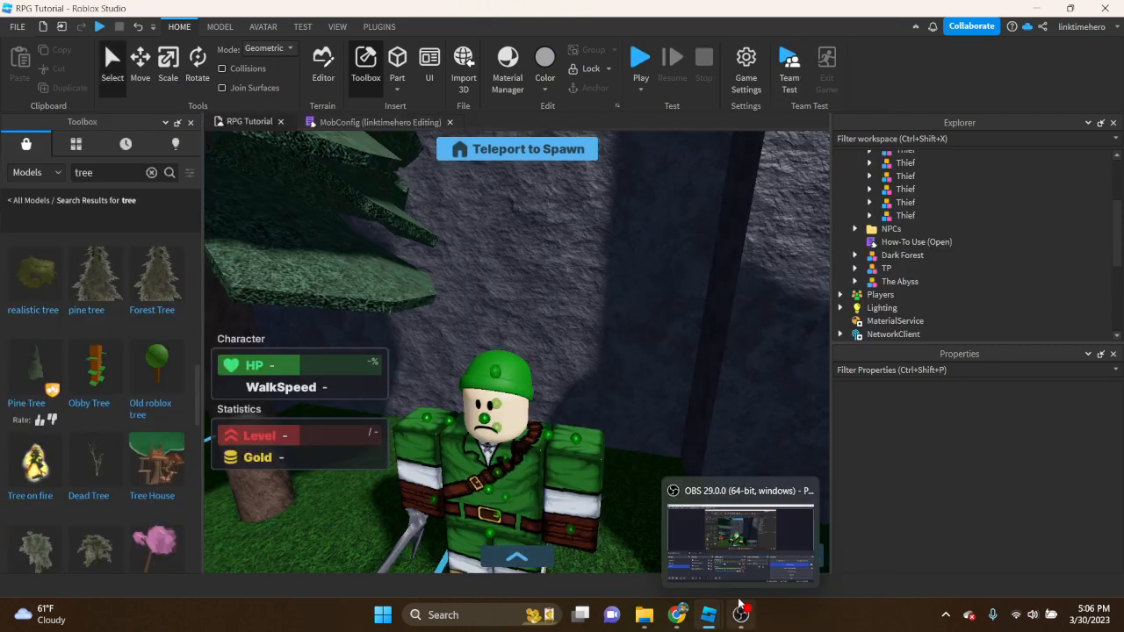
{"action": "scroll", "coordinate": [604, 402], "scroll_direction": "up", "scroll_amount": 3}
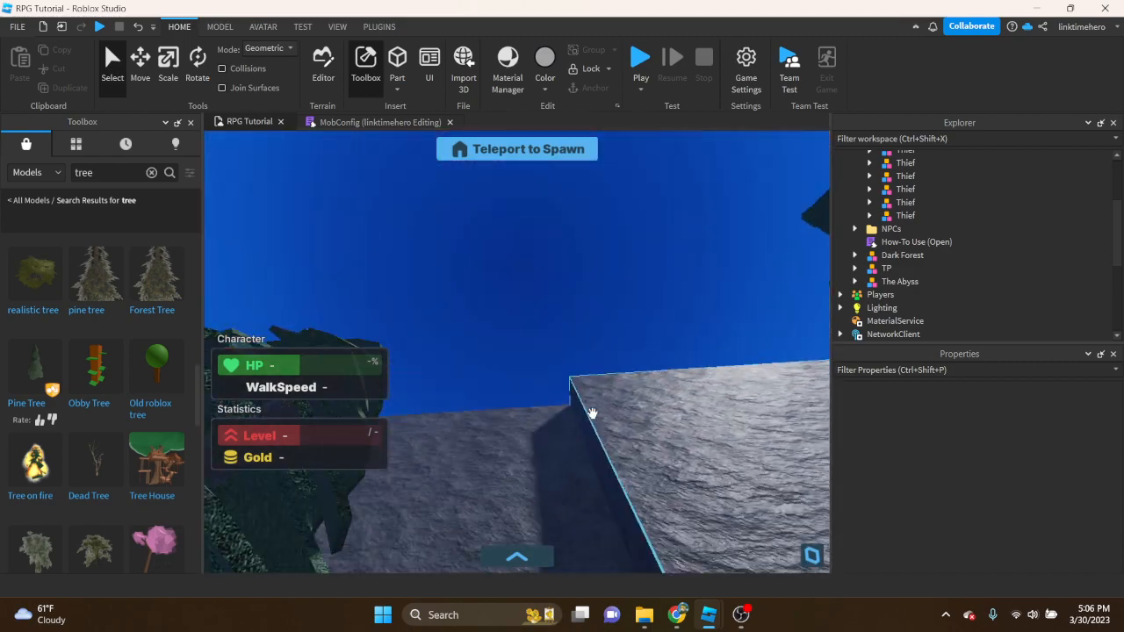